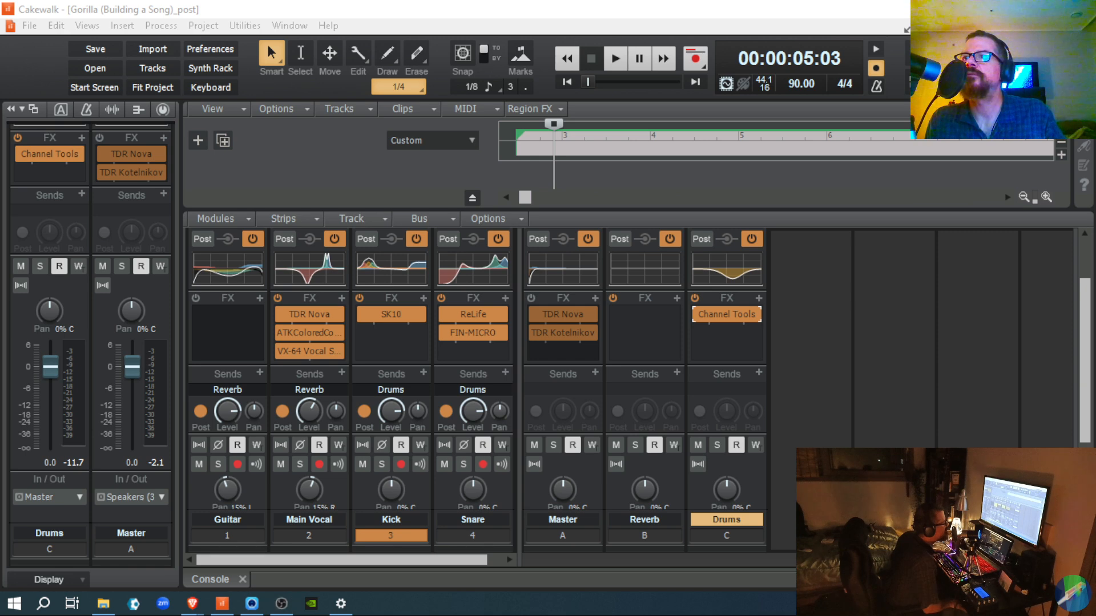
click(1043, 604)
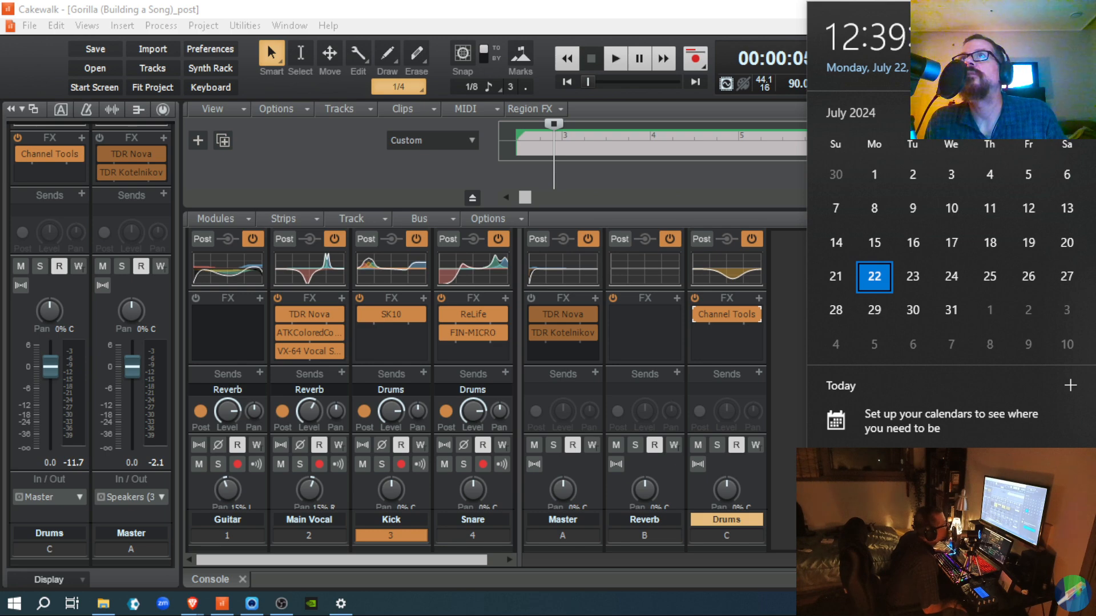
click(1044, 604)
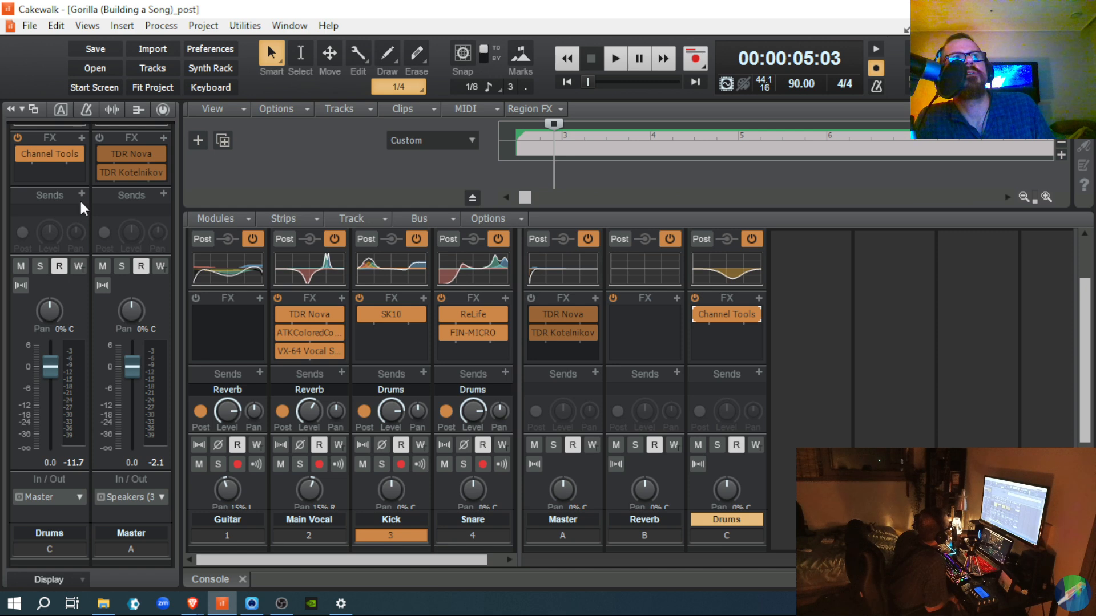
- Show the Drums bus ProChannel and load the EQ preset "Mix Bus - Less Mud and Tighten"
click(163, 109)
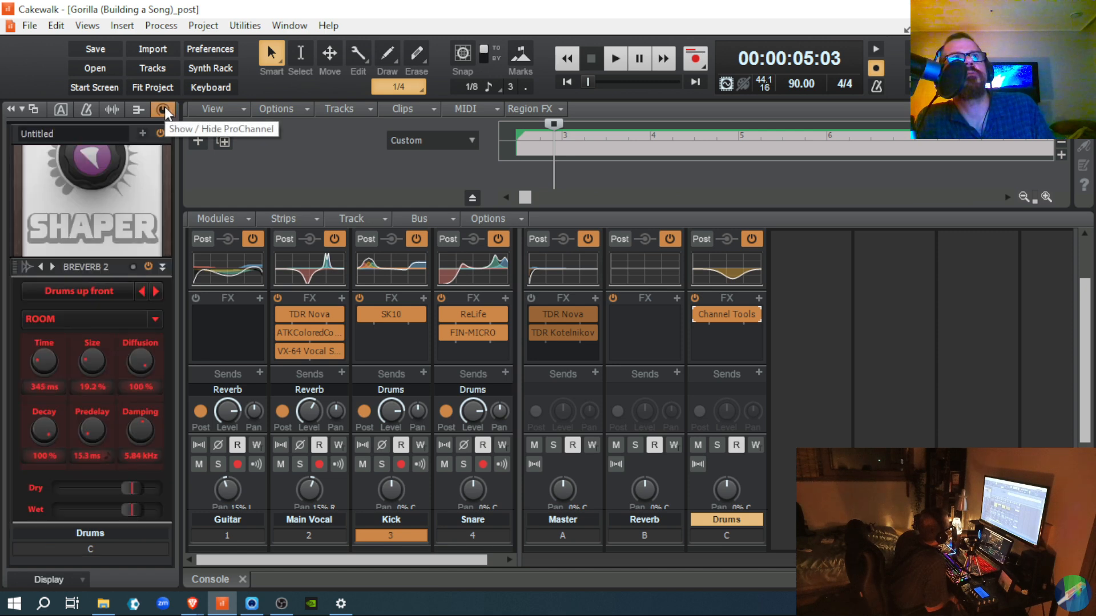
scroll(128, 276, up, 3)
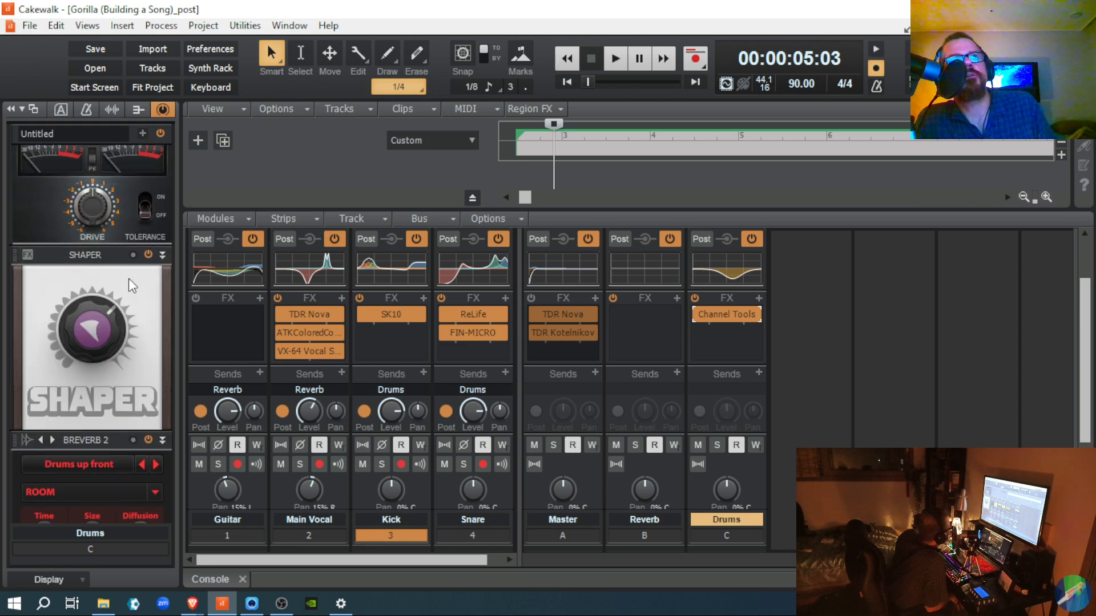
scroll(129, 279, up, 4)
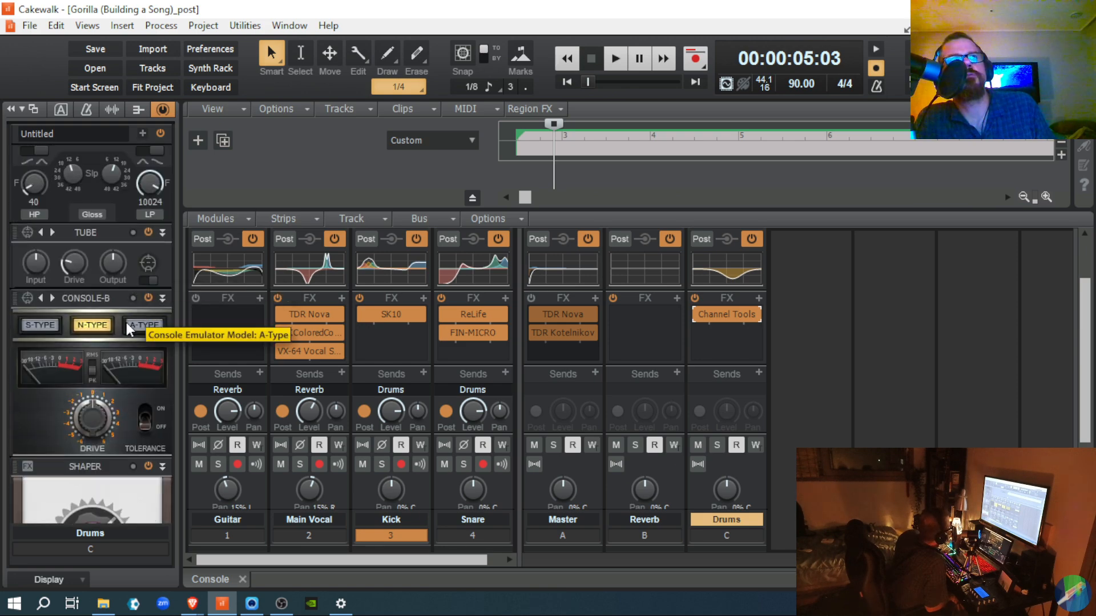
scroll(126, 317, up, 2)
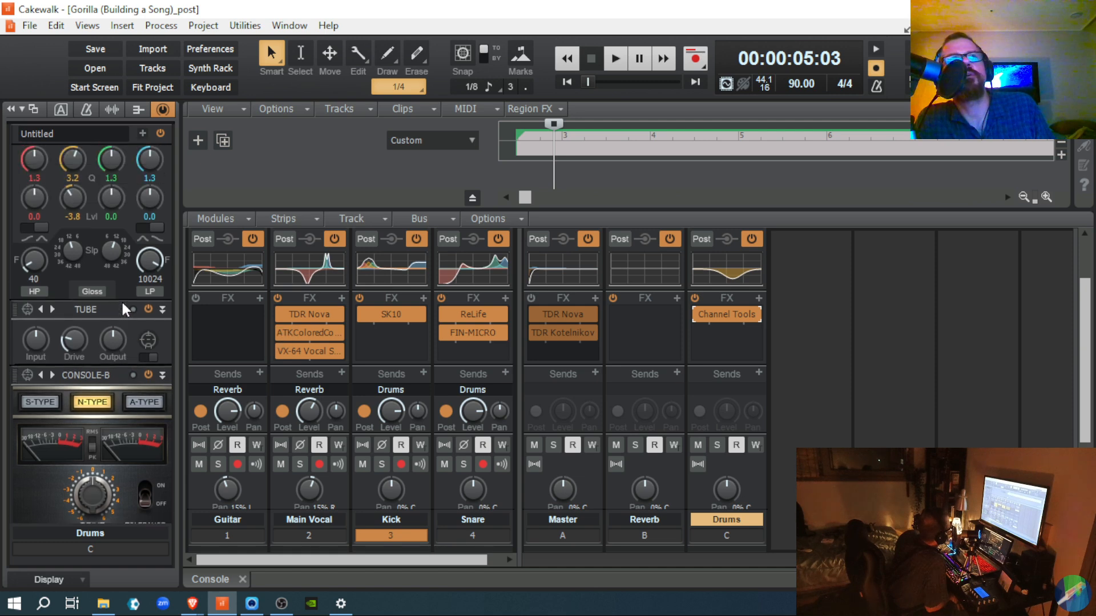
scroll(122, 306, up, 2)
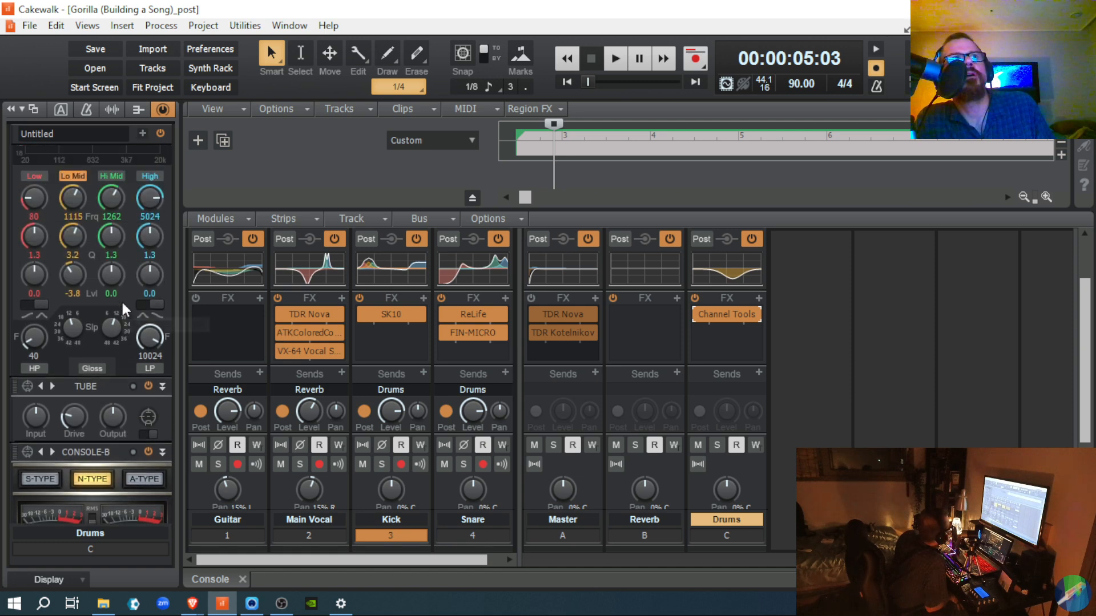
scroll(122, 308, up, 3)
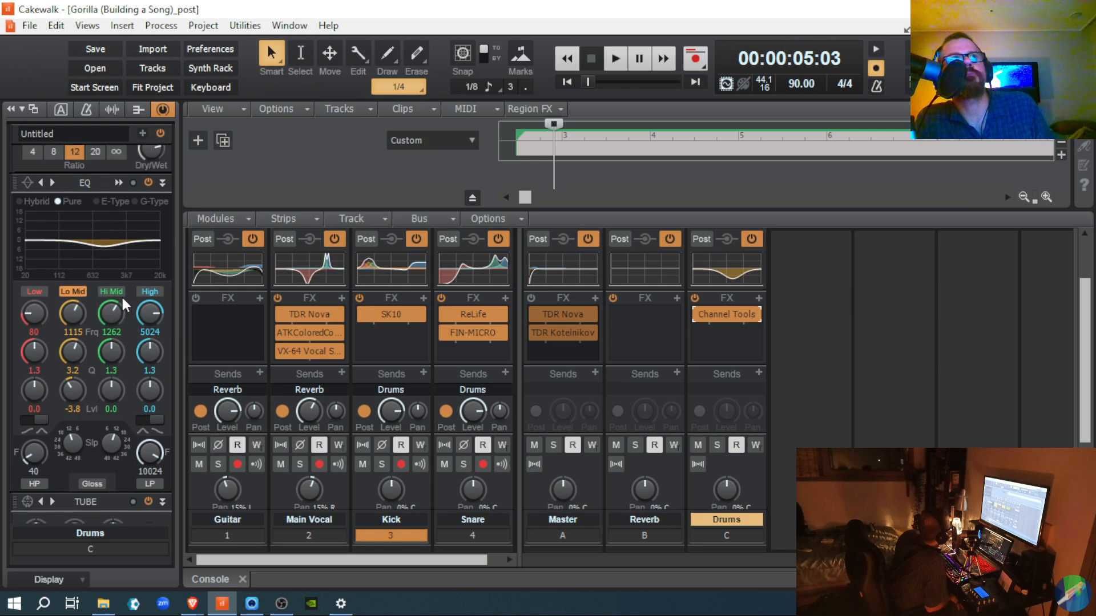
scroll(121, 296, up, 4)
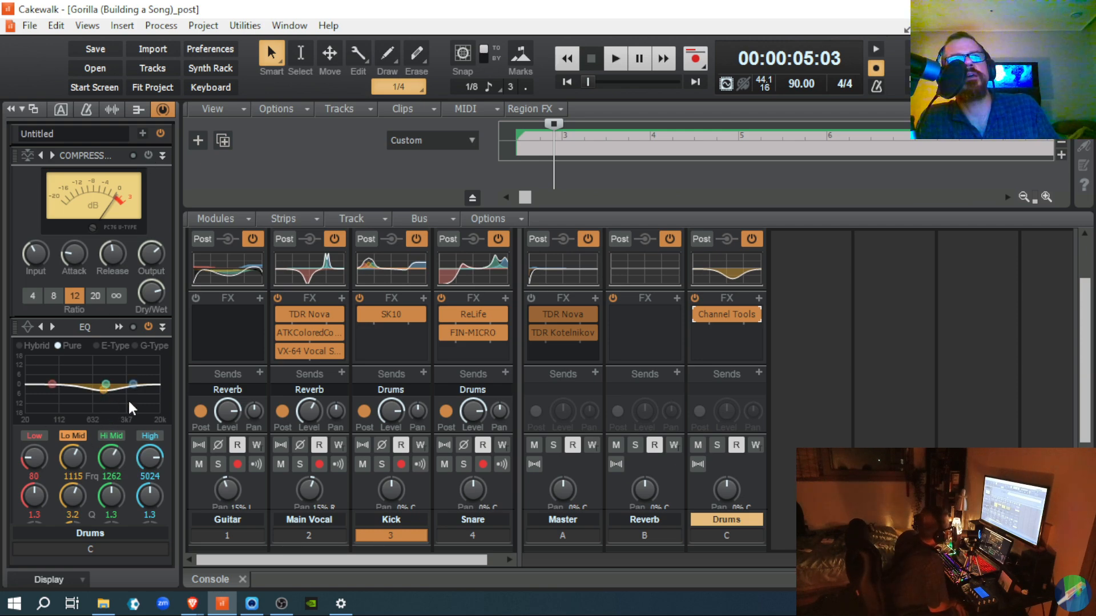
click(23, 327)
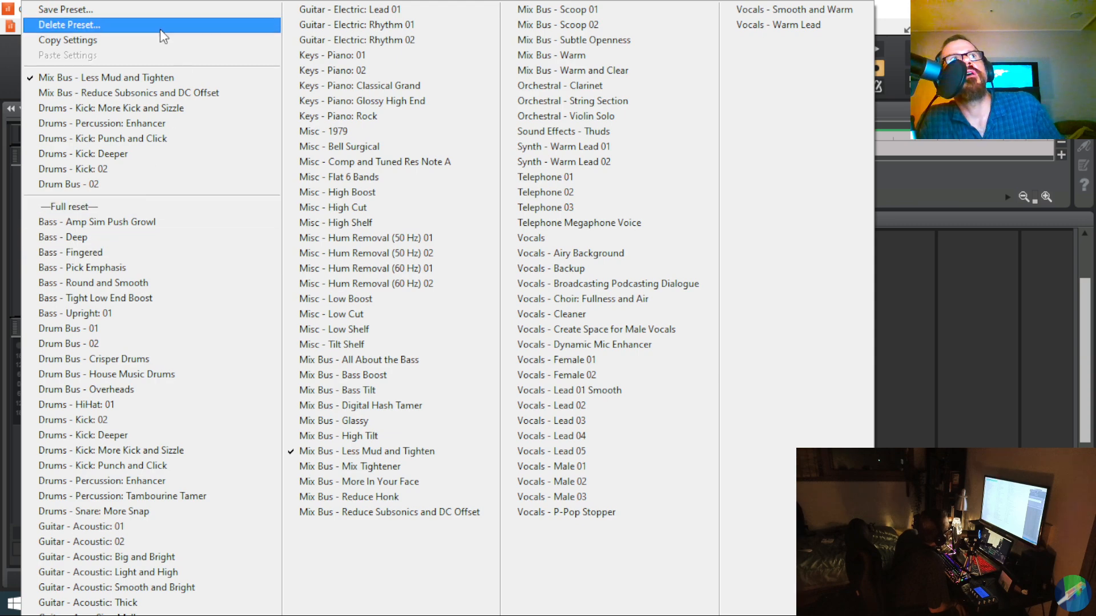
click(162, 75)
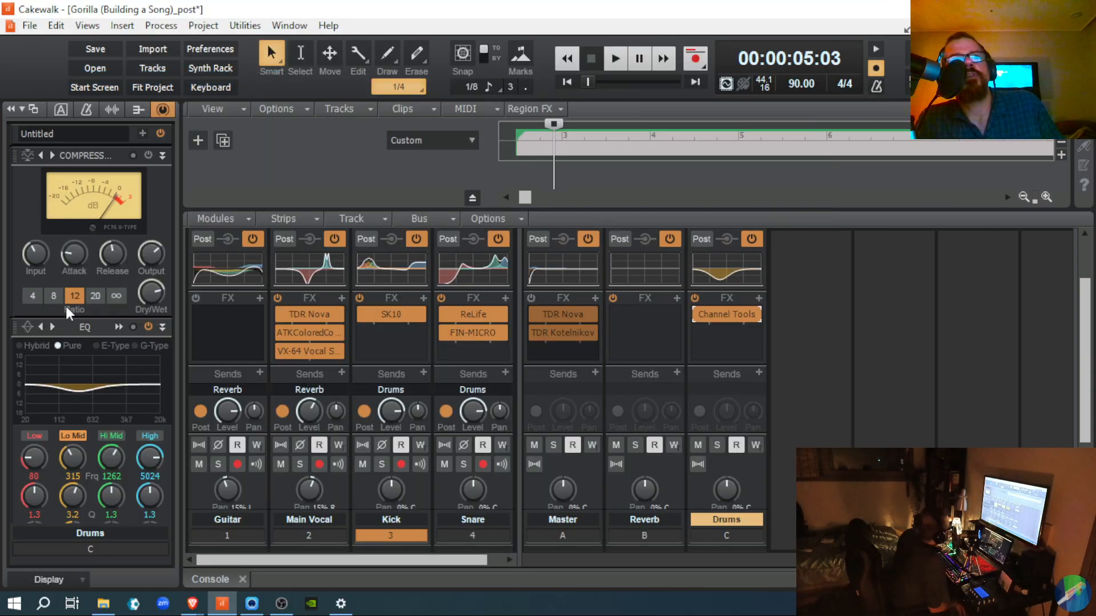
mouse_move(79, 384)
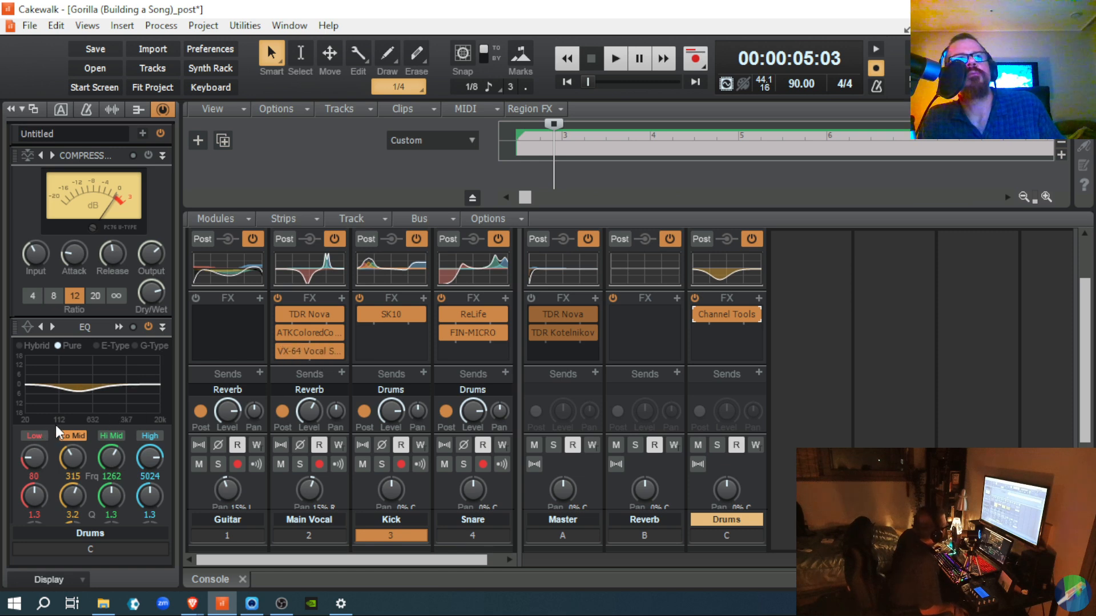
- Load the "Drum Bus - Warm" preset in the Tube module of the Drums bus
scroll(55, 426, down, 10)
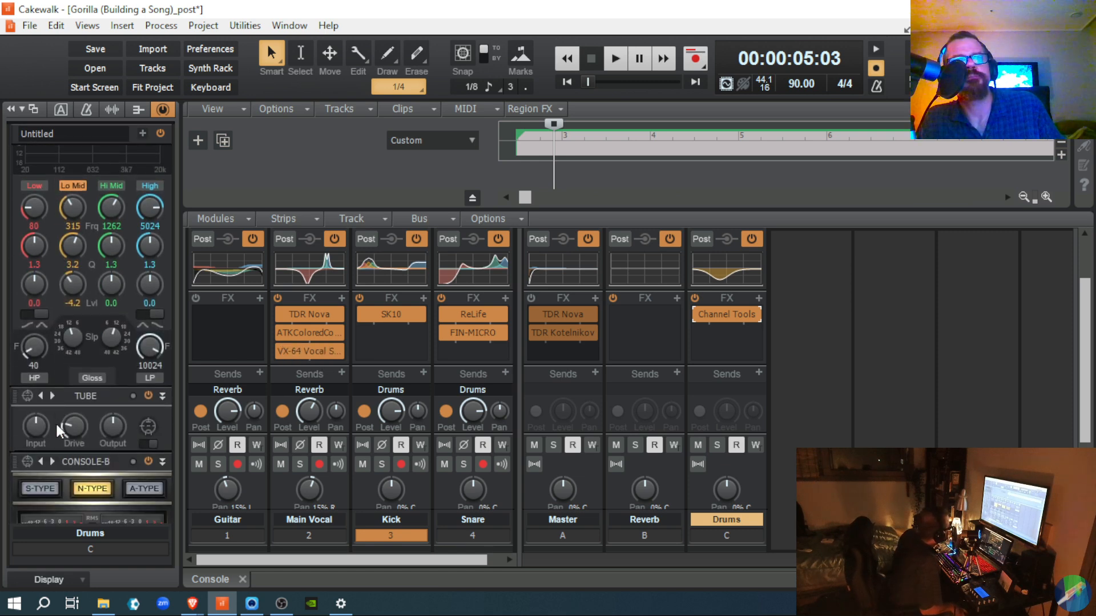
scroll(56, 422, down, 1)
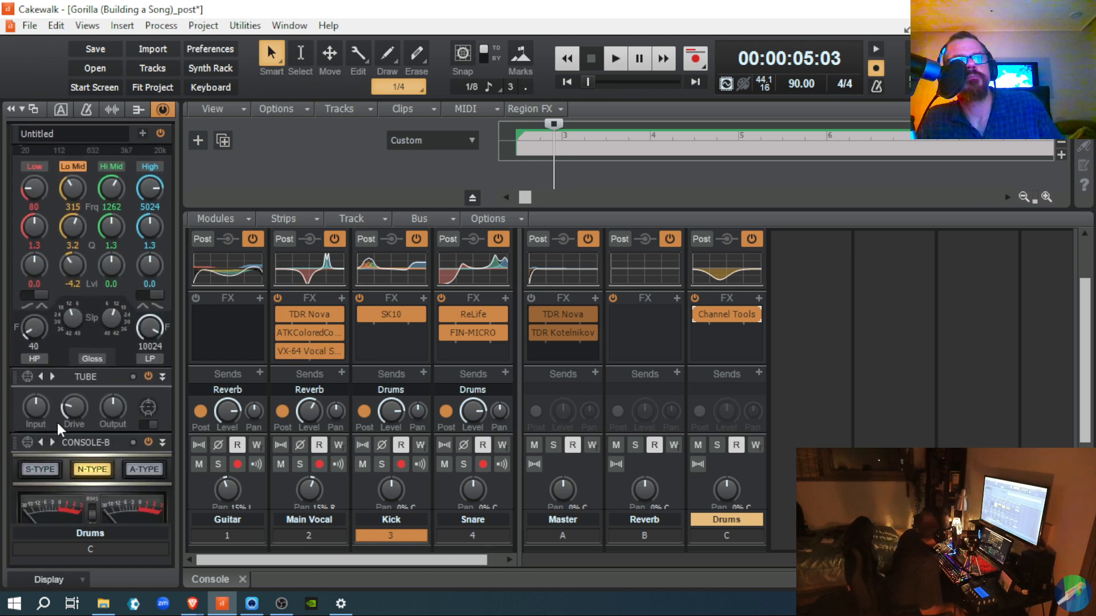
click(32, 373)
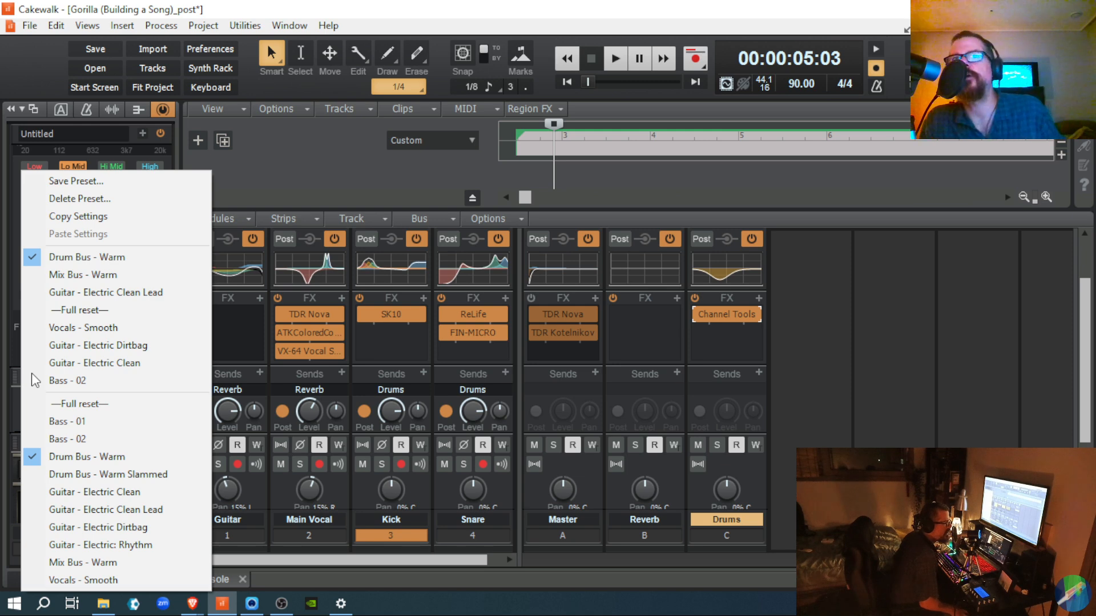
click(91, 256)
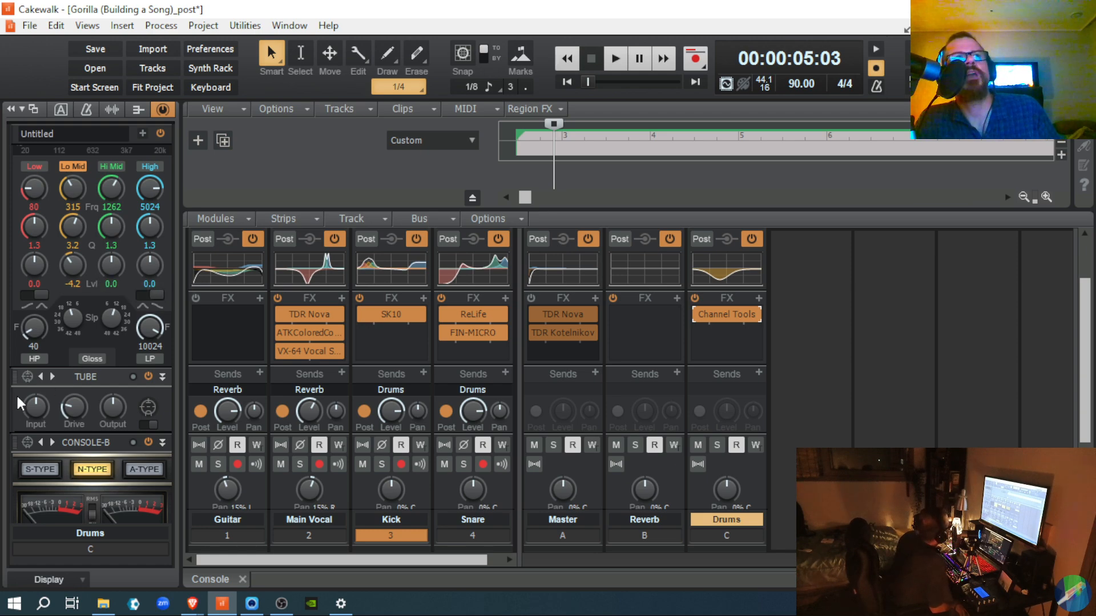
- Load the "Type N: Neve 88RS - Warm with Rich Low End" preset in the Drums bus Console-B module
scroll(58, 387, down, 3)
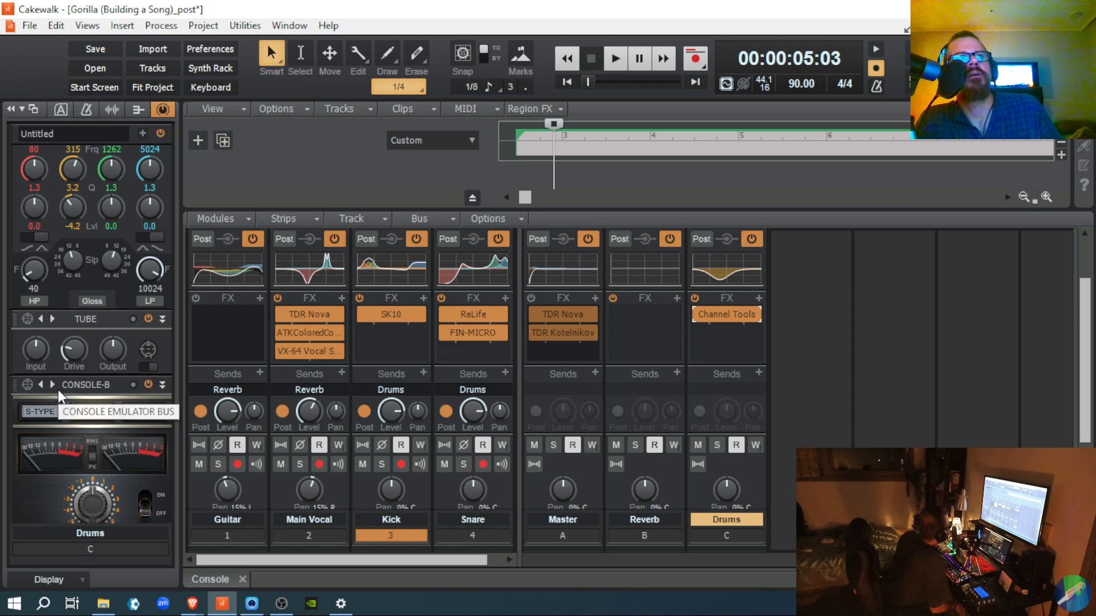
click(27, 385)
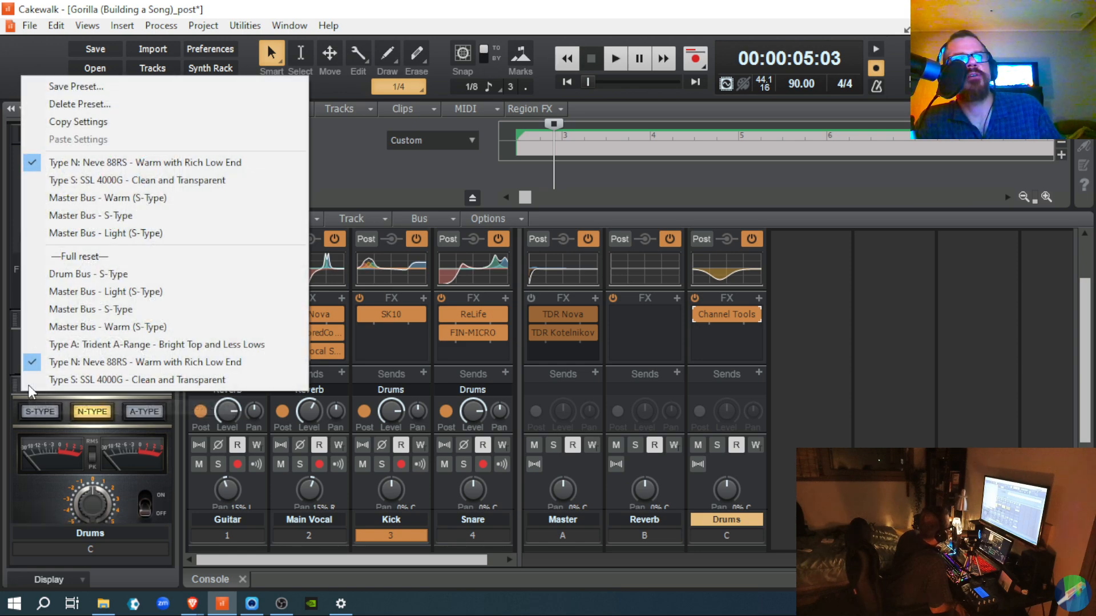
click(175, 364)
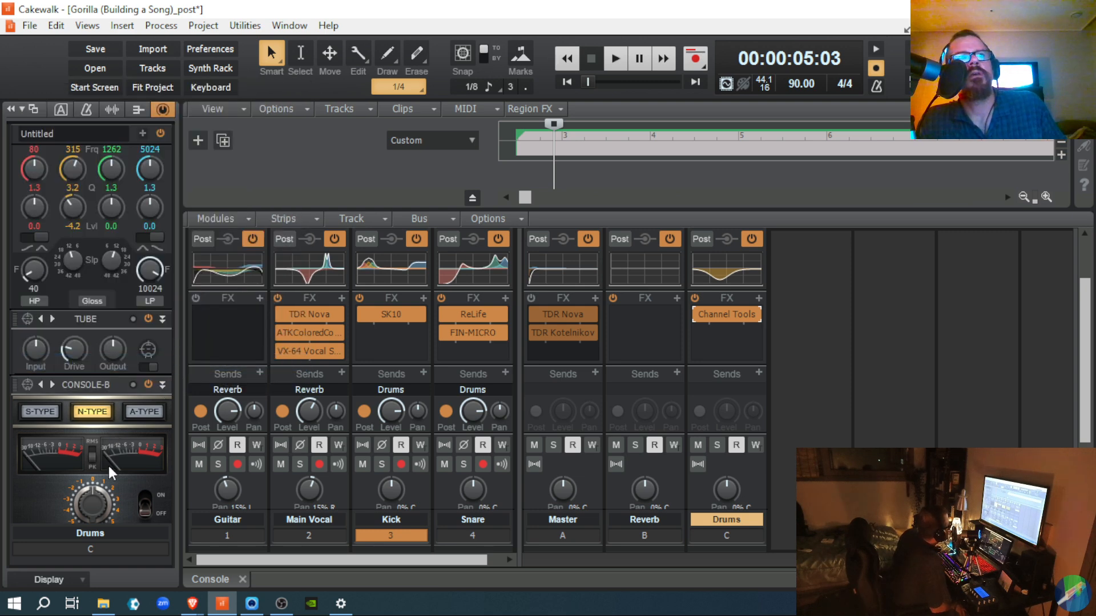
- Review the Shaper and BREVERB 2 settings in the Drums bus ProChannel
scroll(115, 447, down, 3)
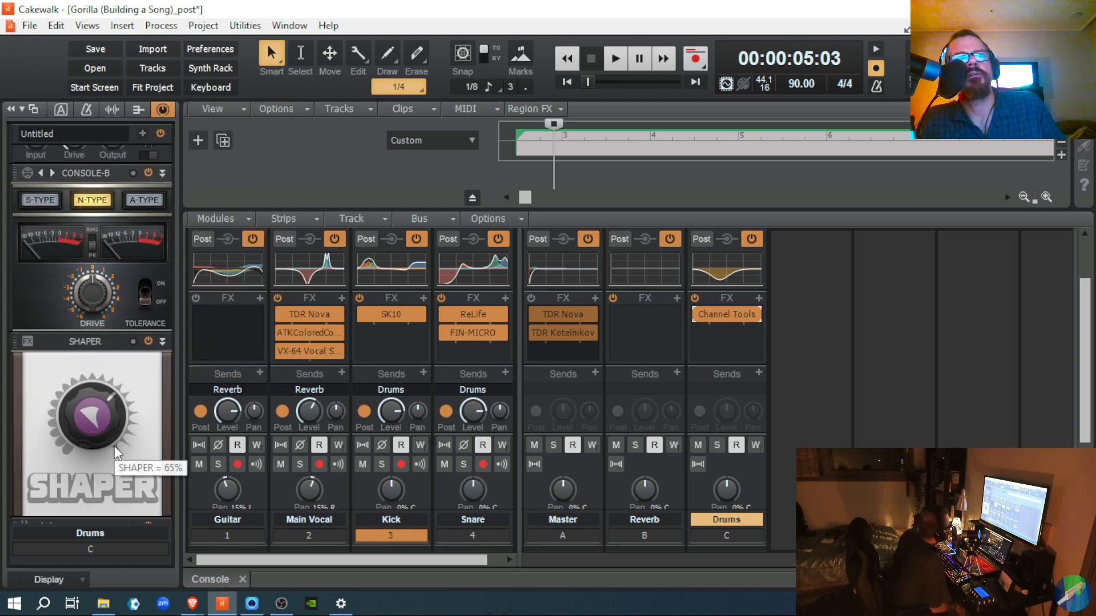
scroll(114, 446, down, 1)
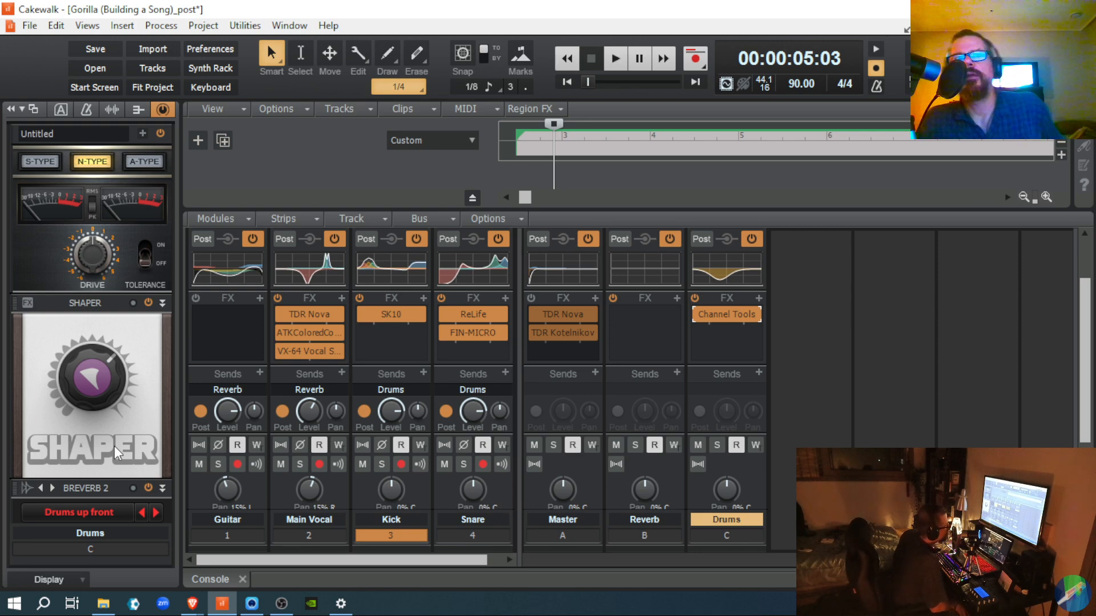
scroll(114, 446, down, 5)
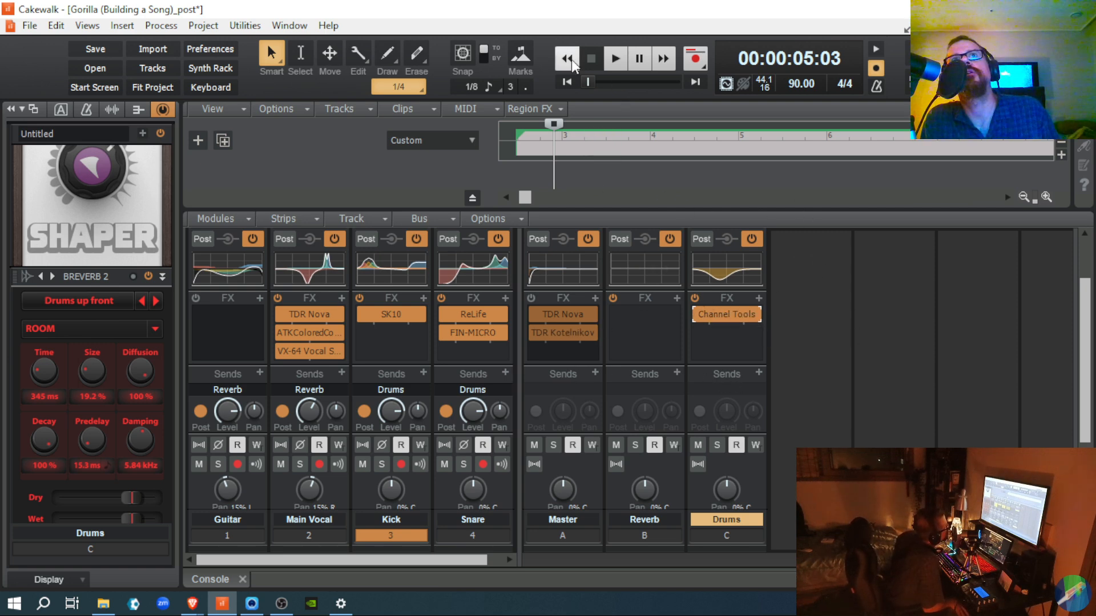
- Play the mix from the start of the project and stop it after listening
click(565, 84)
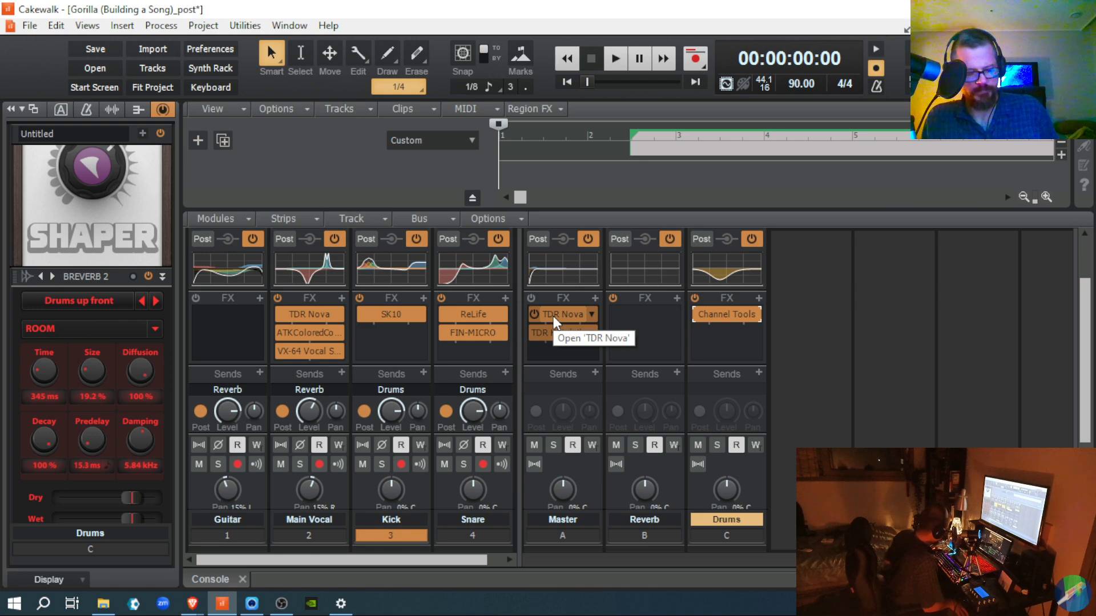
key(space)
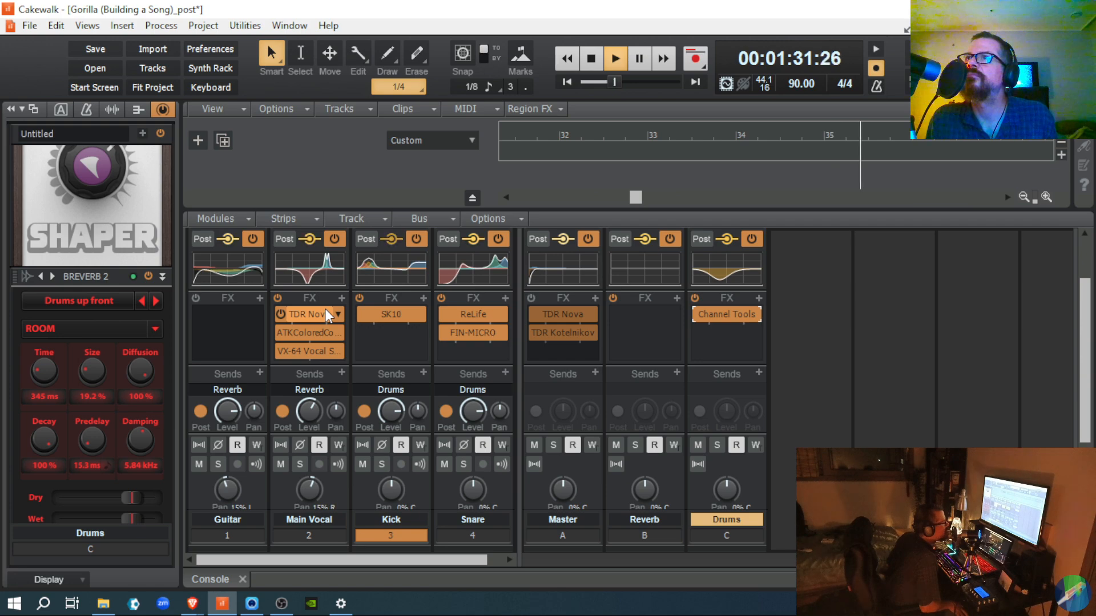
key(space)
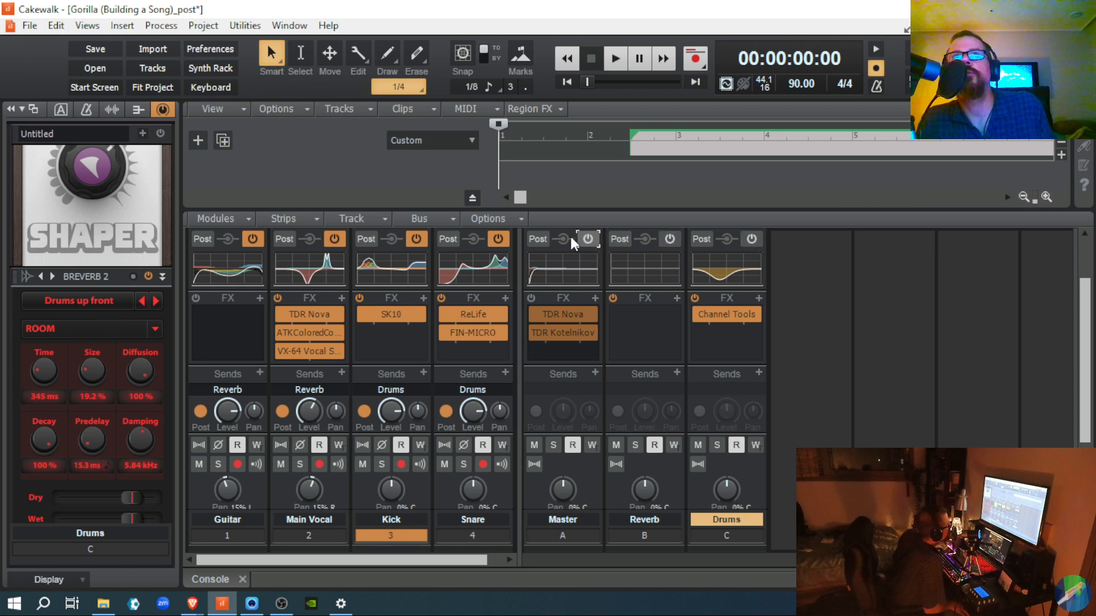
- Switch off the ProChannel on the Snare, Kick, Main Vocal and Guitar tracks
click(497, 239)
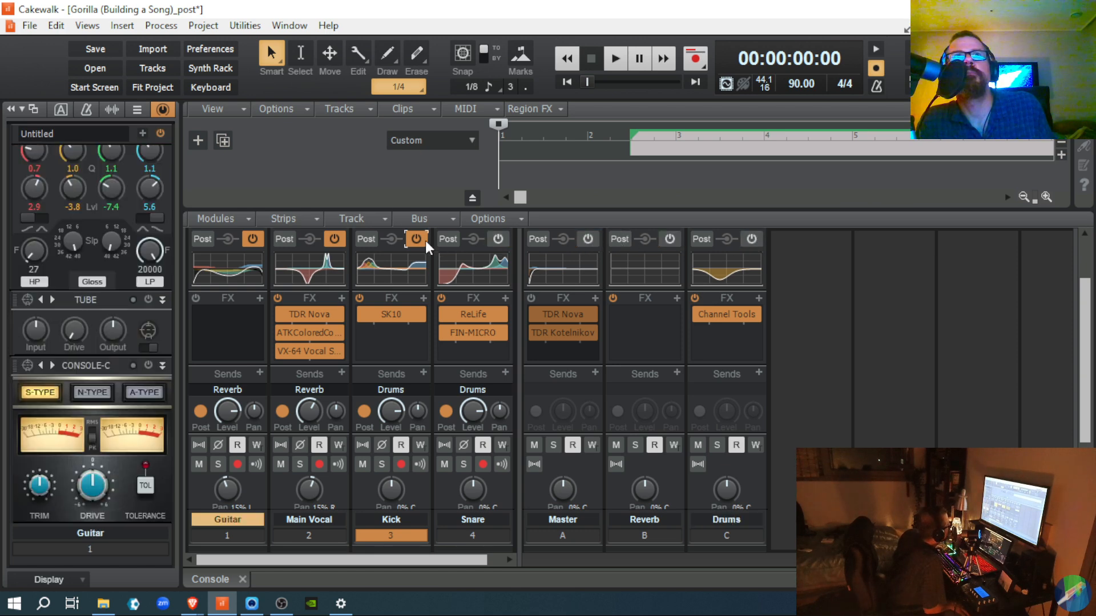
click(333, 239)
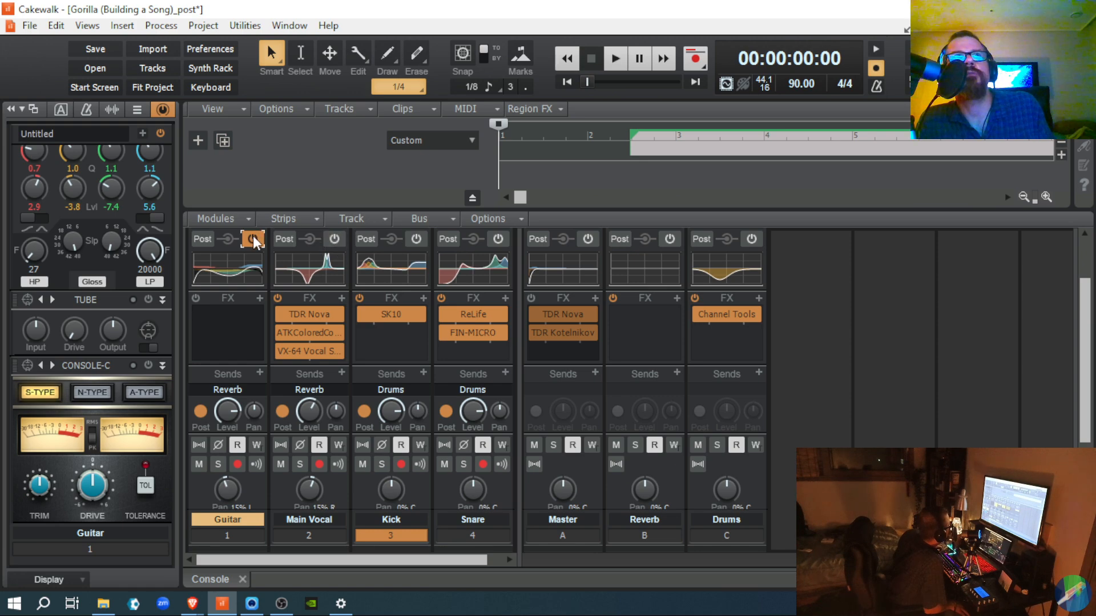
click(252, 238)
- Bypass the FX racks on the Main Vocal, Kick and Snare tracks and on the Reverb and Drums buses
click(278, 299)
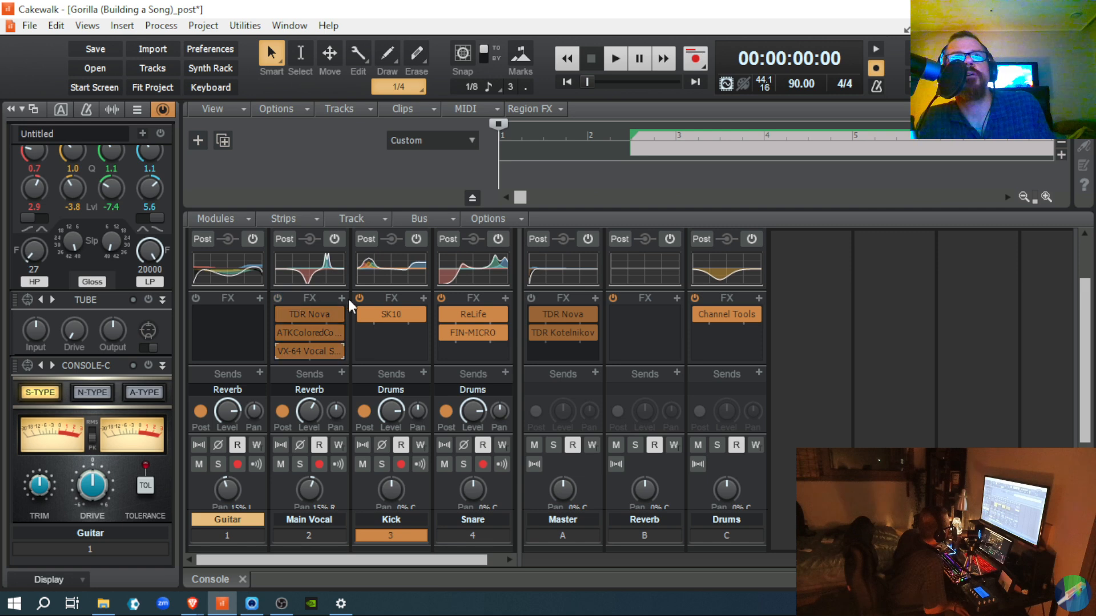
click(360, 299)
click(442, 297)
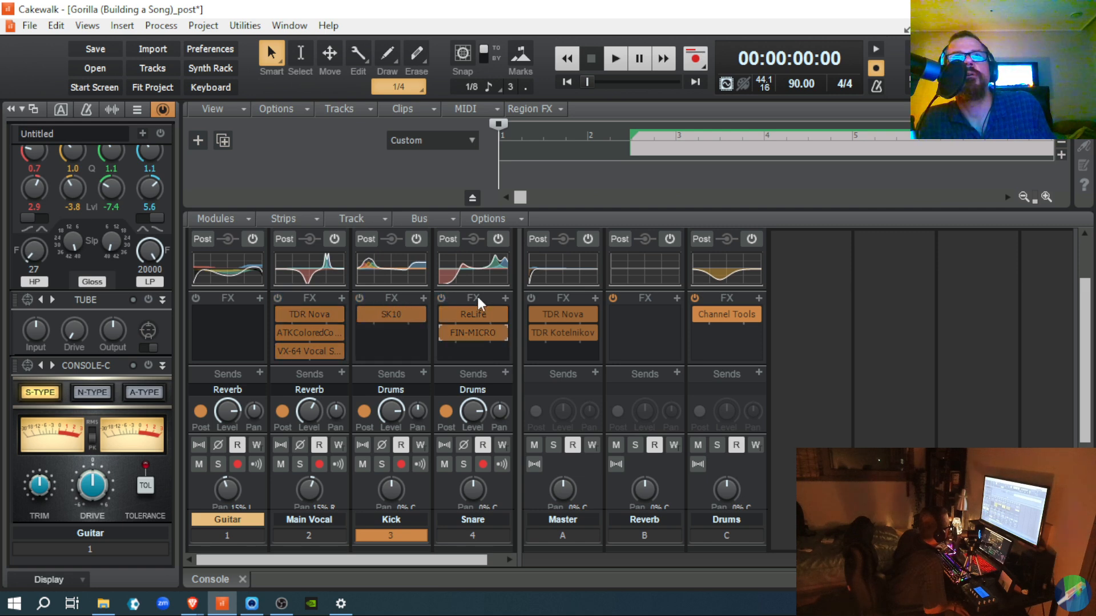
click(611, 297)
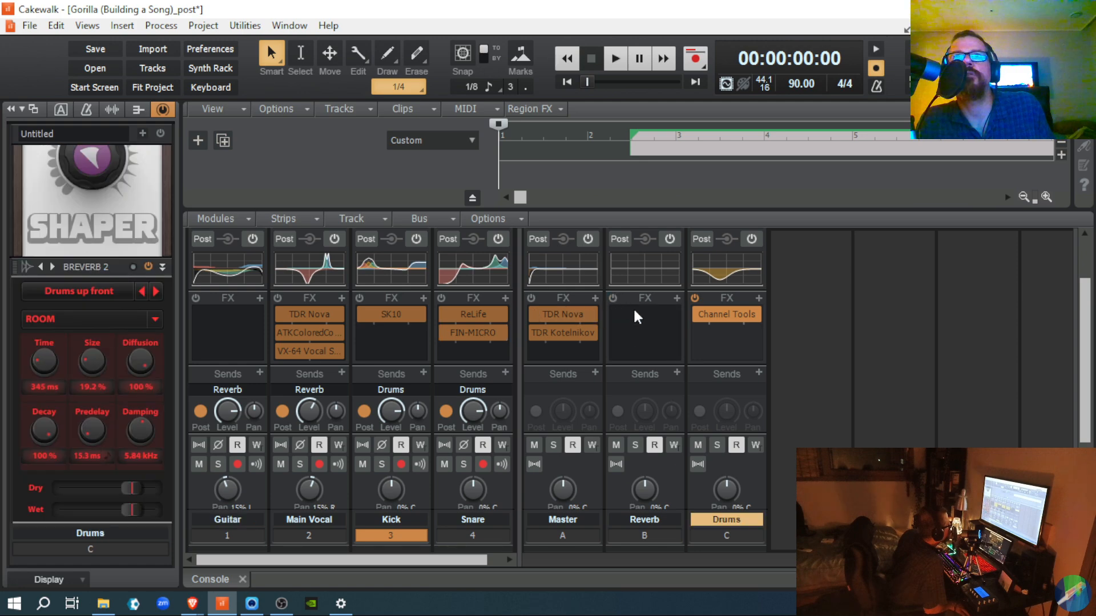
click(695, 298)
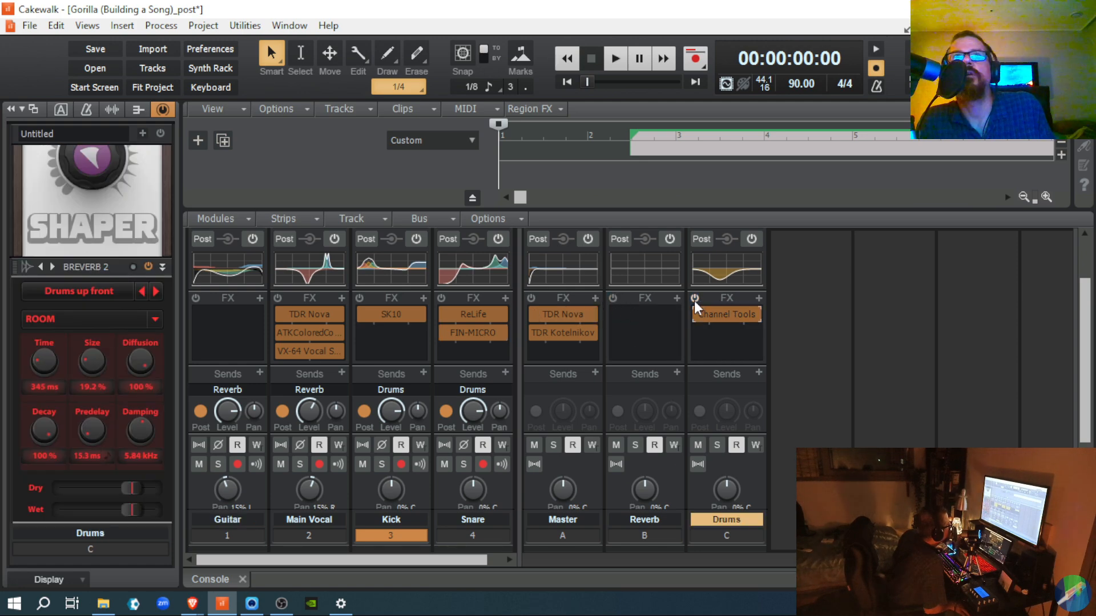
- Play the mix from 00:00:03:26 with all effects bypassed, stop it, and view the channel faders and peak levels
click(627, 145)
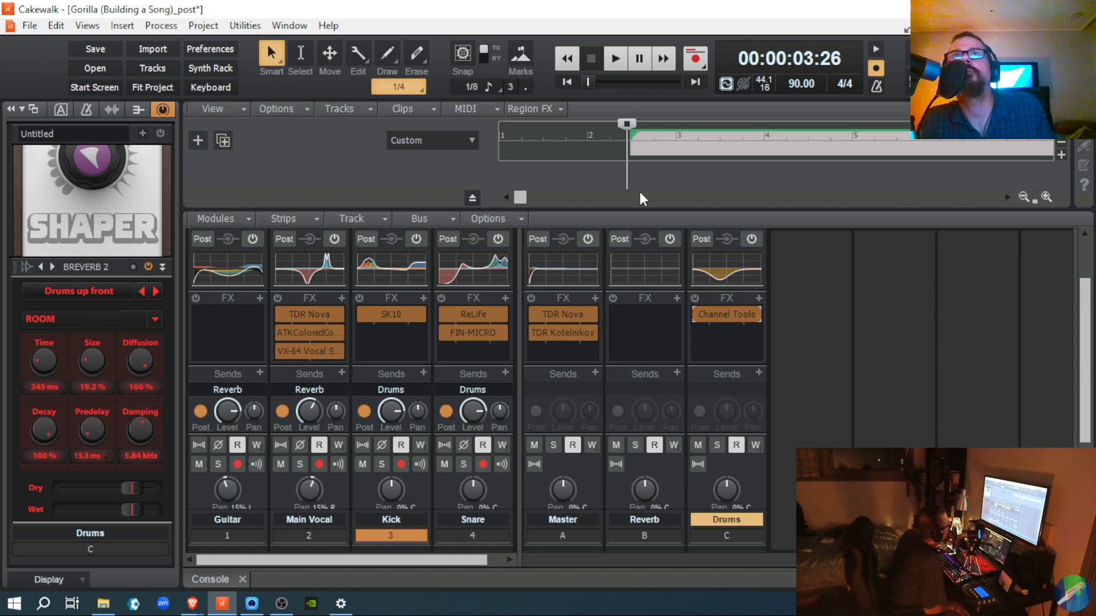
key(space)
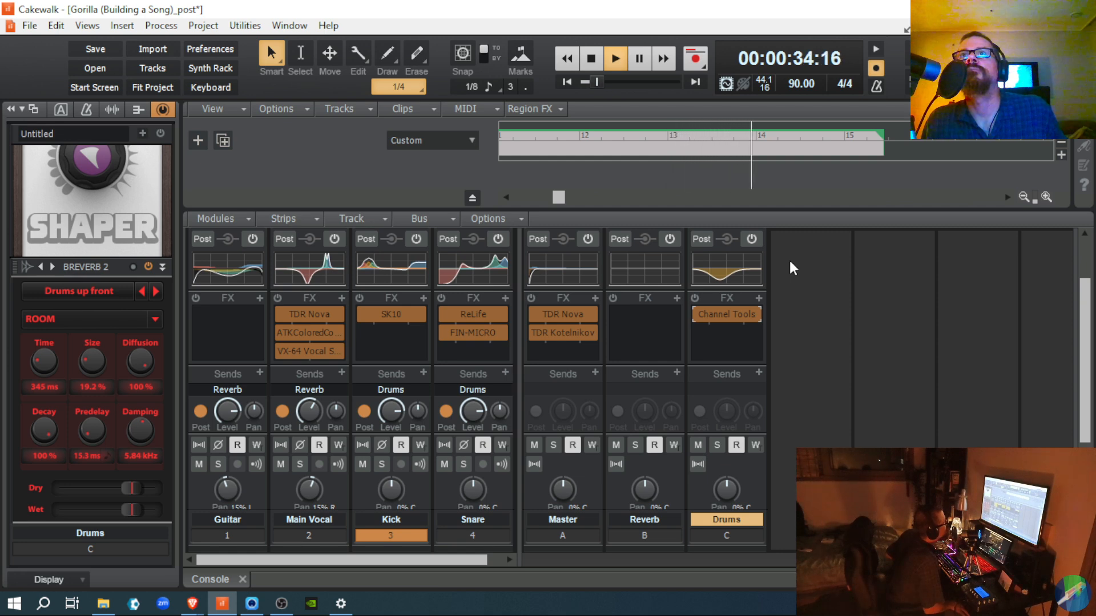
key(space)
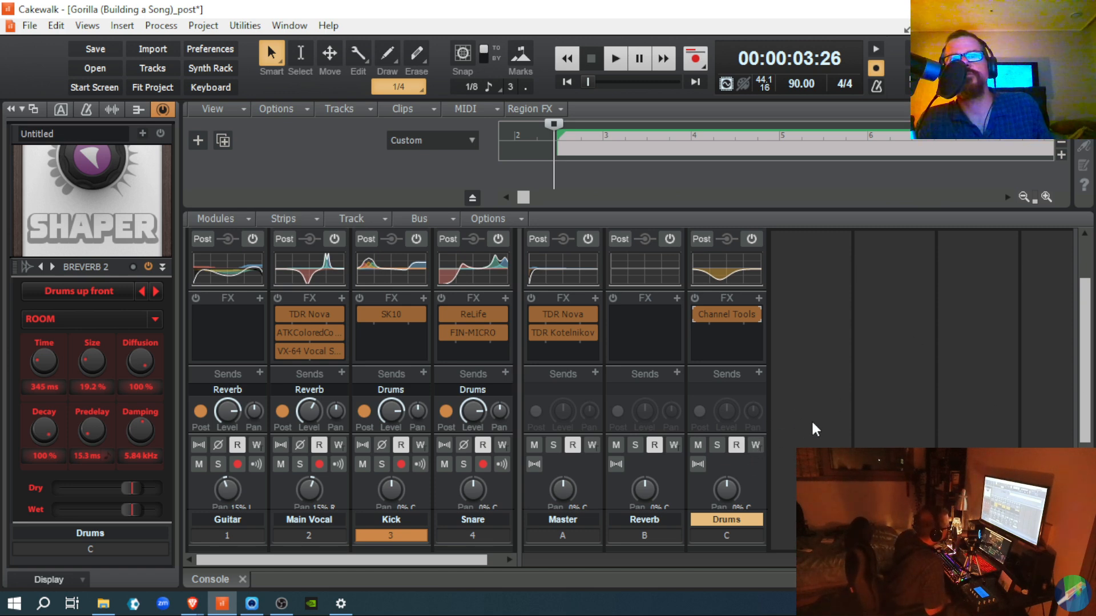
scroll(802, 420, down, 5)
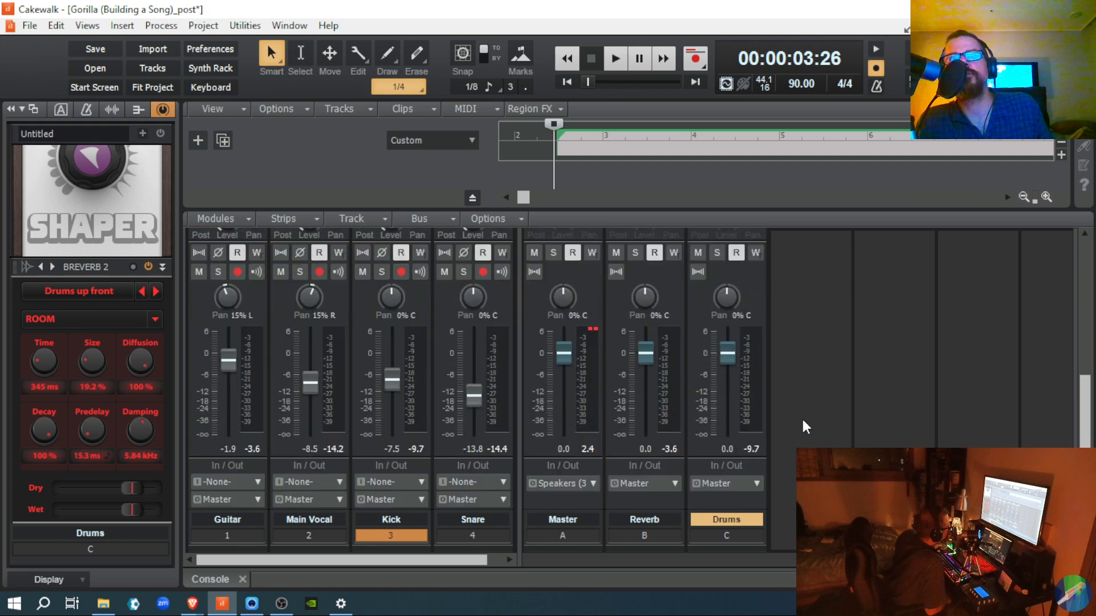
- Clear the Master bus clip indicator and play the mix from 00:00:03:26, resetting the indicator during playback and again after stopping
click(592, 329)
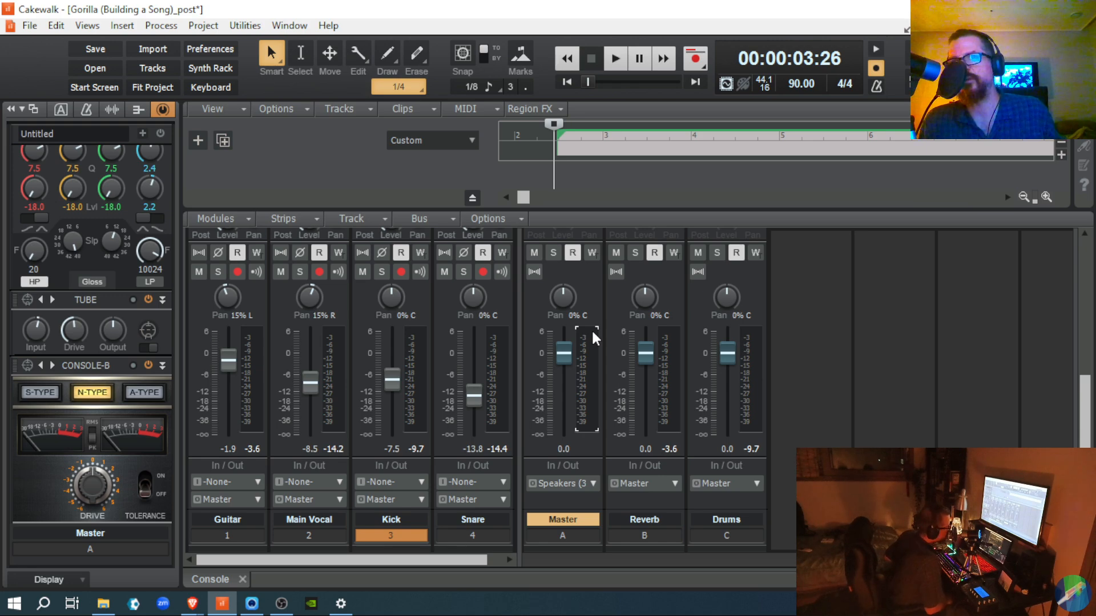
key(space)
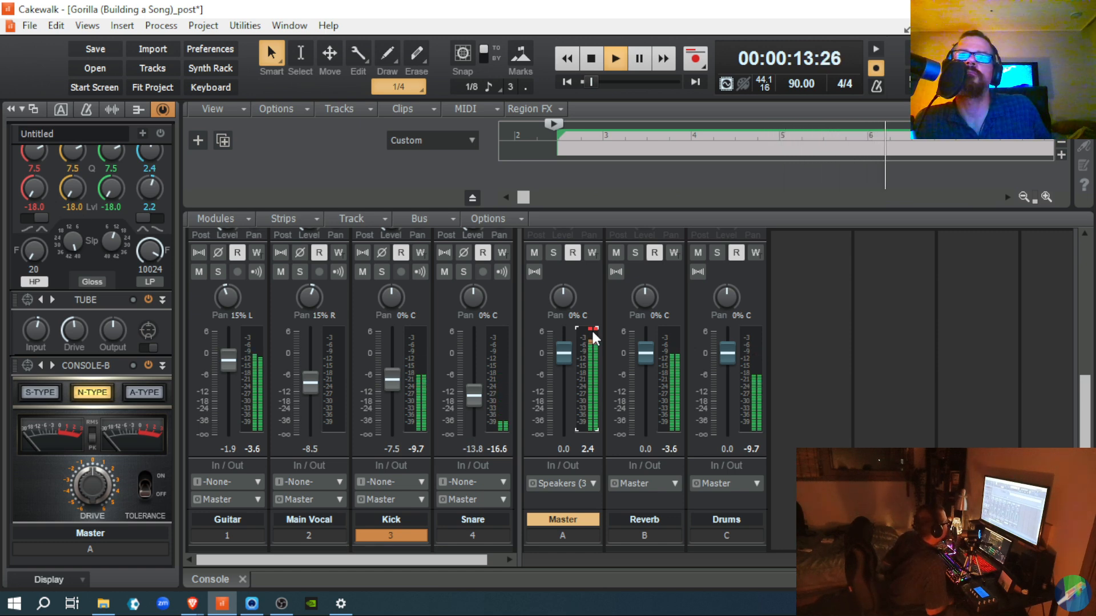
click(594, 332)
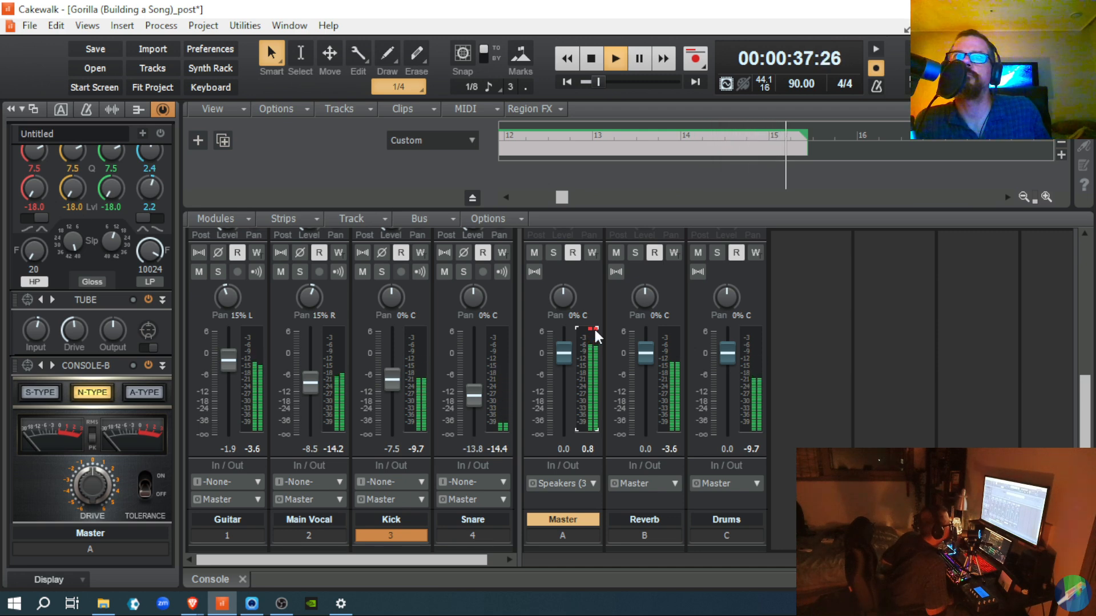
key(space)
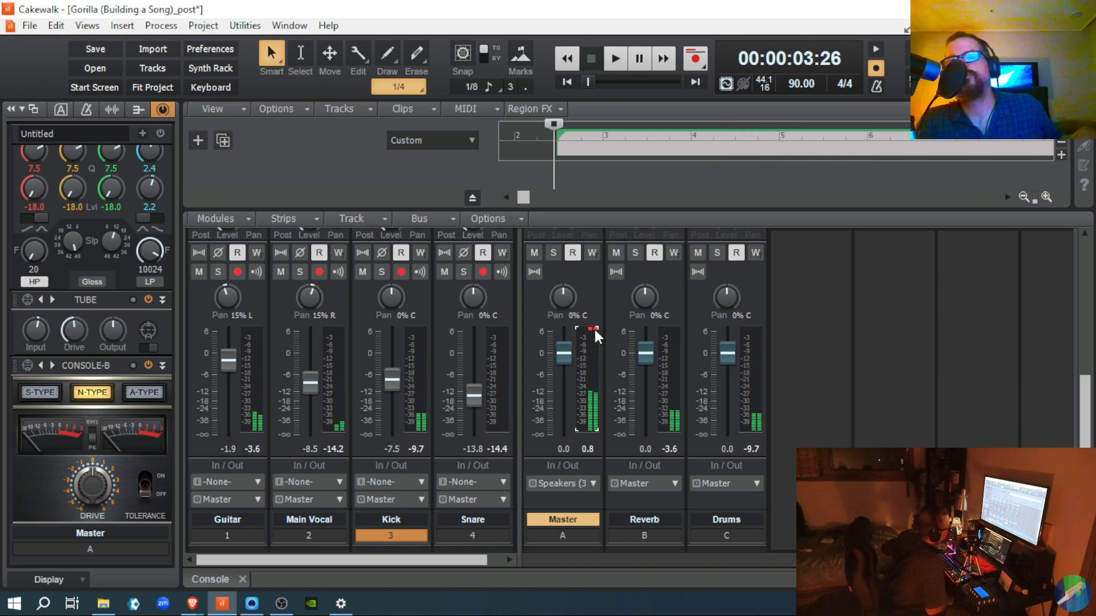
click(594, 329)
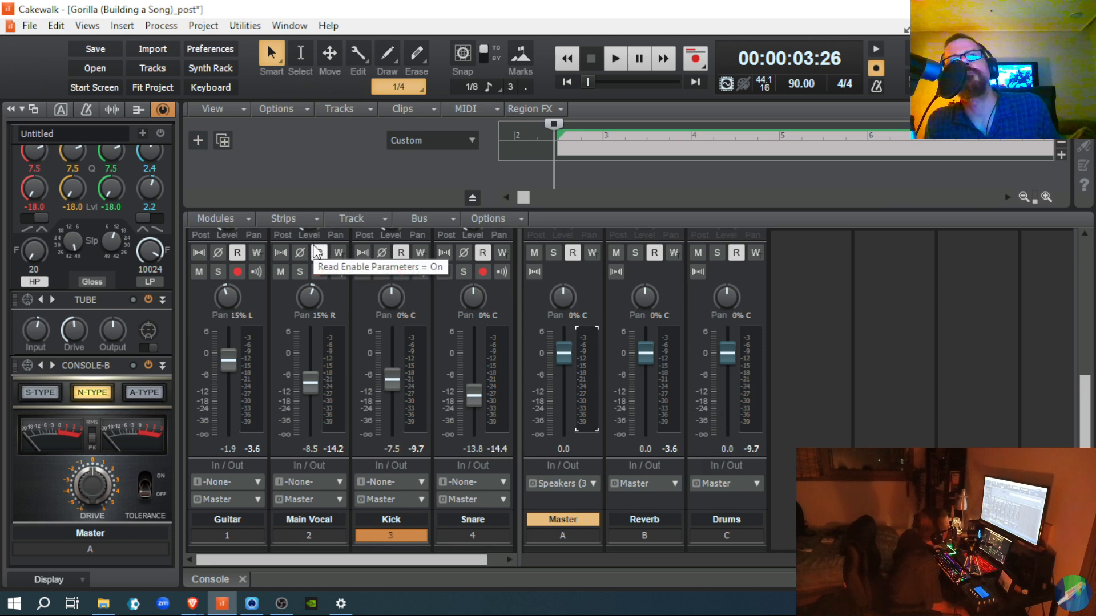
- Play the mix and switch on the ProChannel for Master, Guitar, Kick, Snare, Main Vocal, Reverb and Drums one after another
key(space)
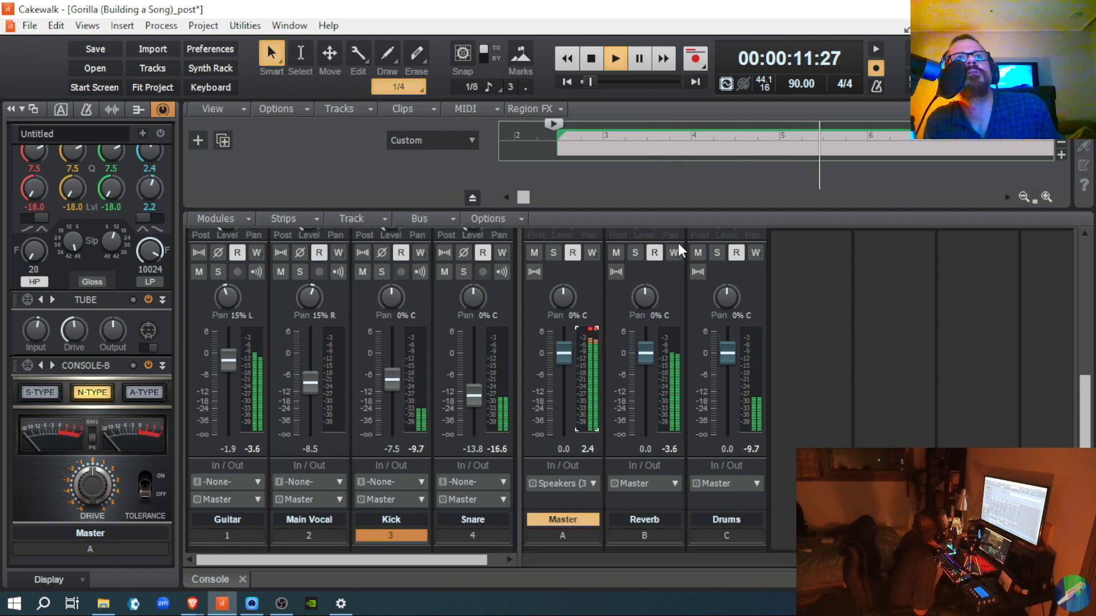
scroll(570, 269, up, 5)
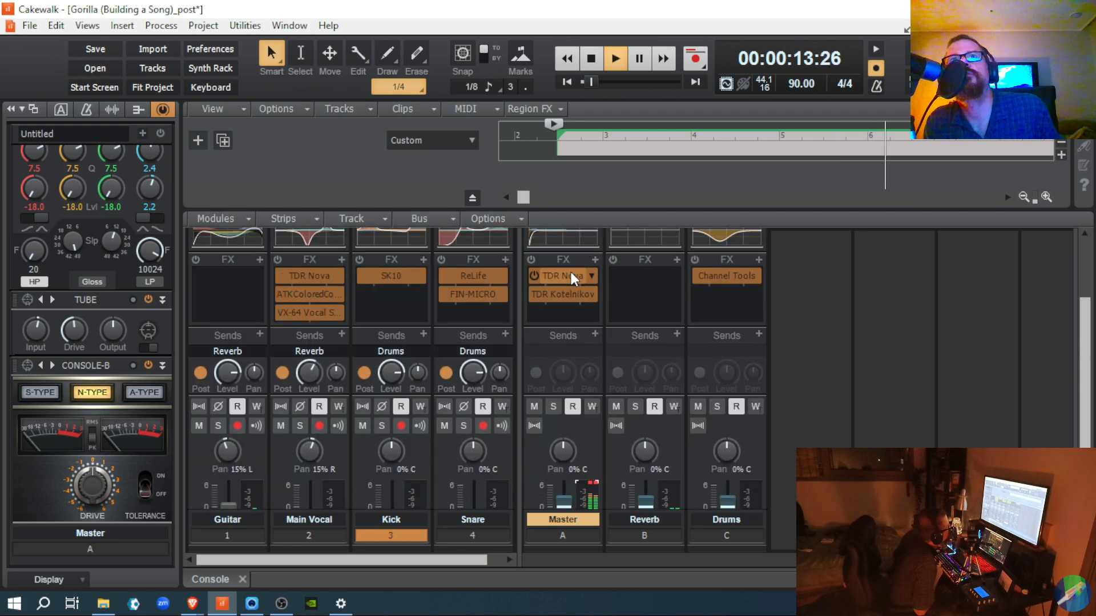
click(581, 242)
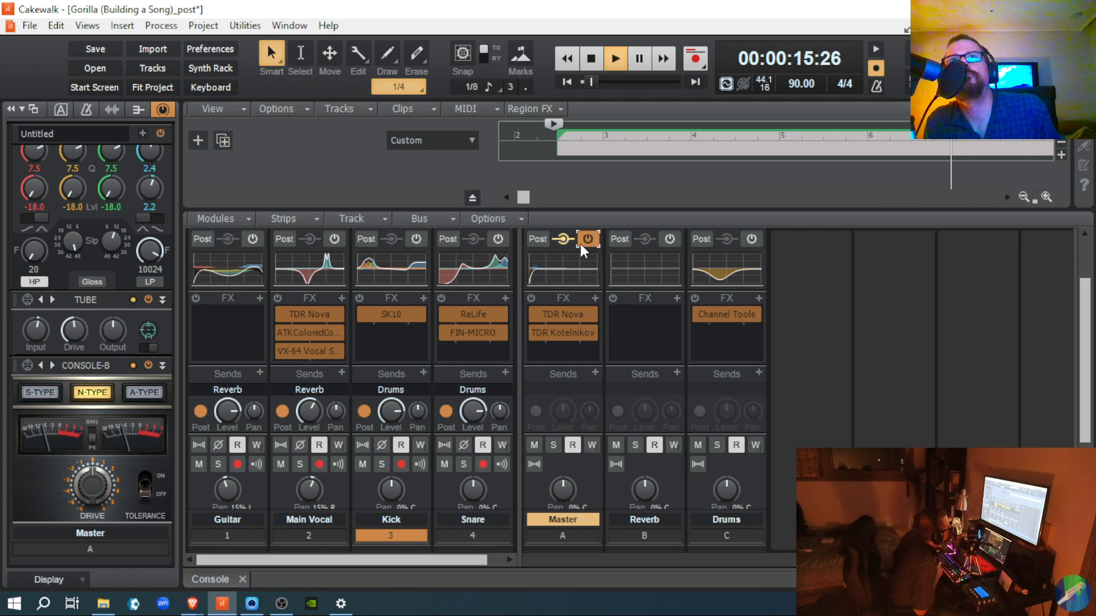
click(252, 239)
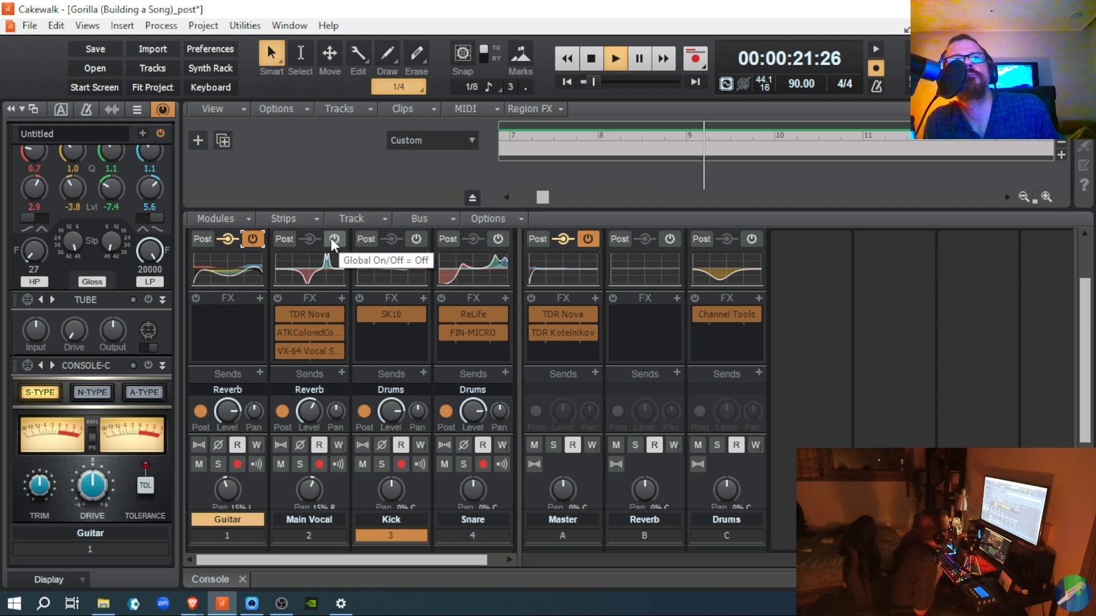
click(412, 240)
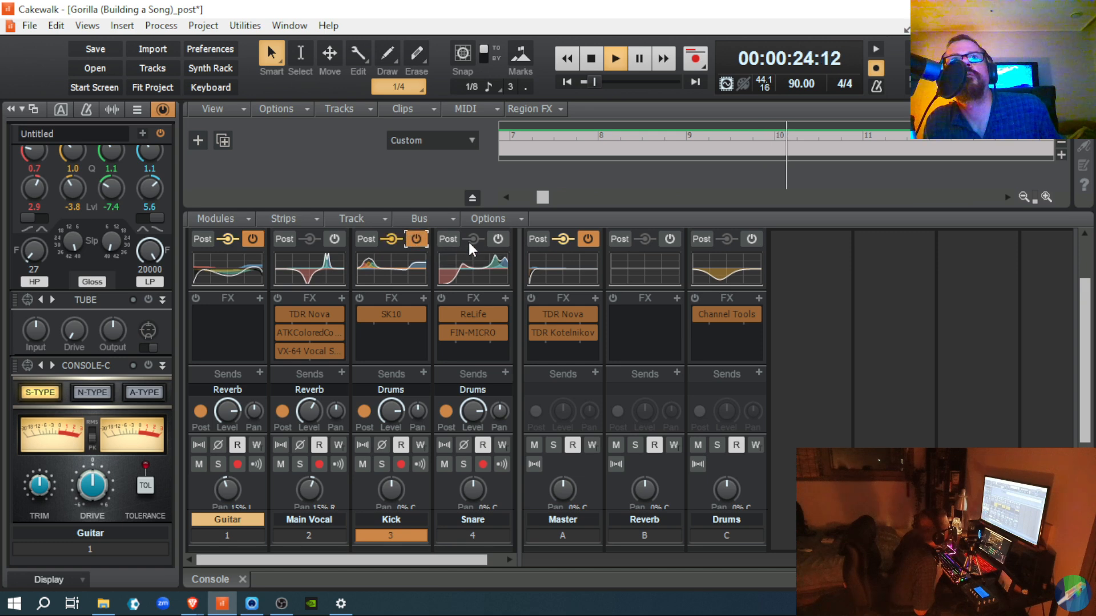
click(498, 240)
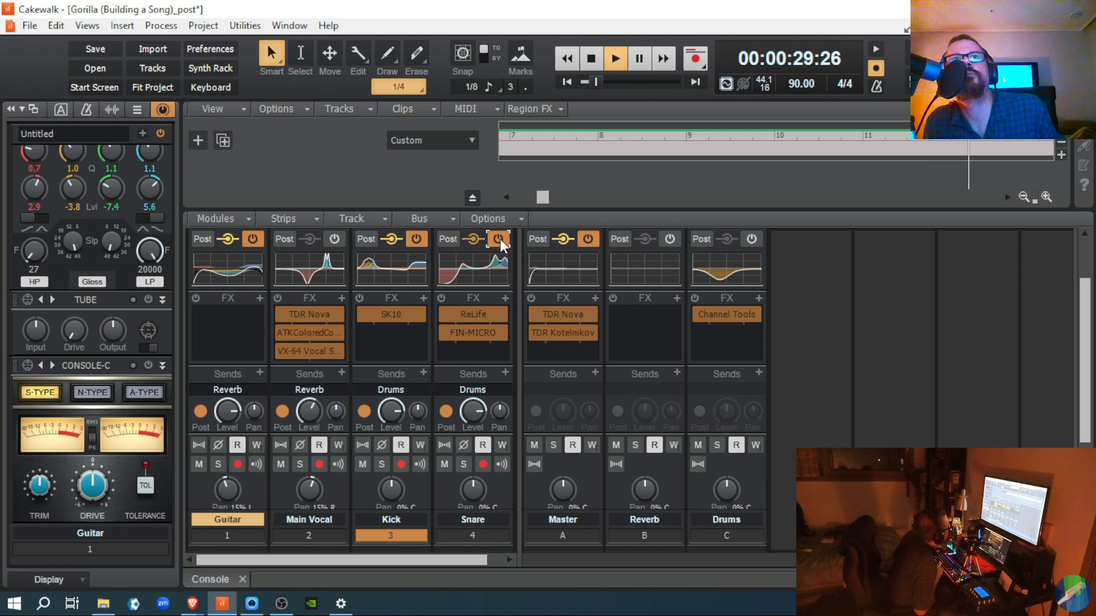
click(335, 240)
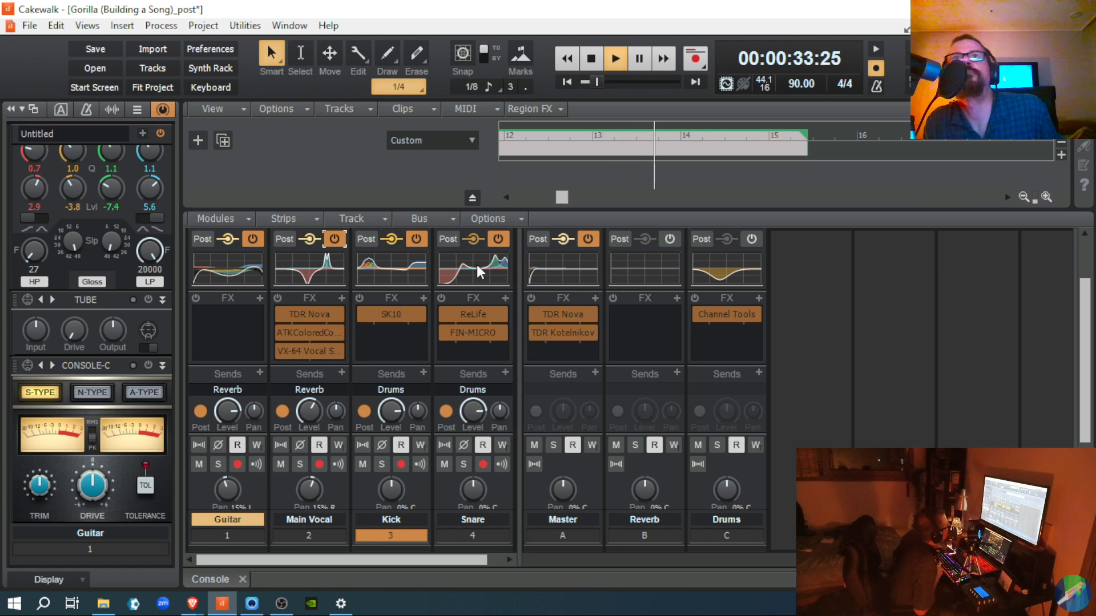
click(669, 240)
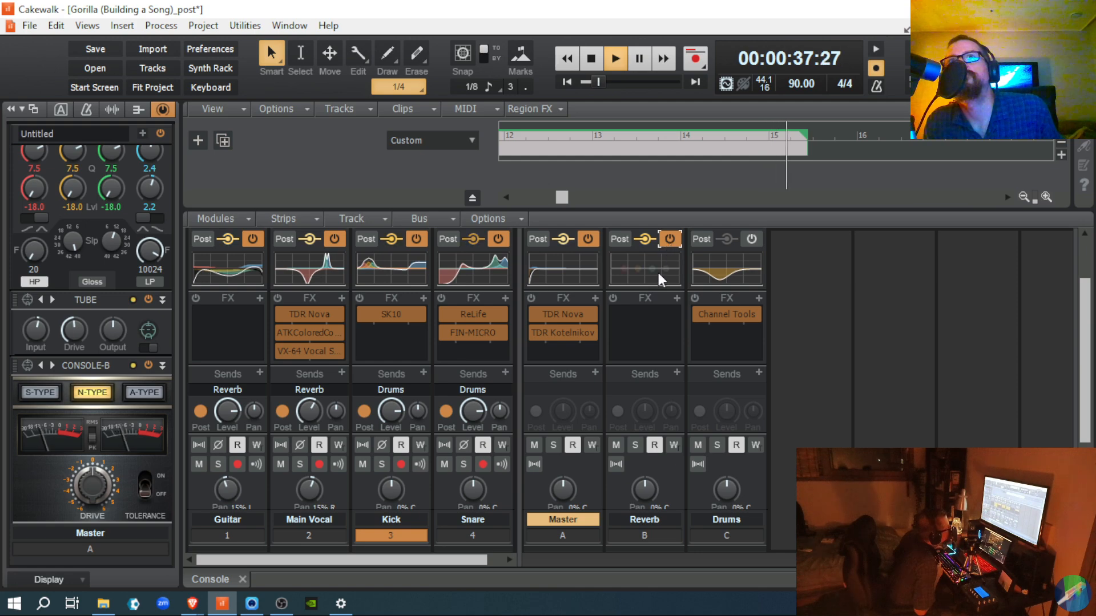
click(752, 239)
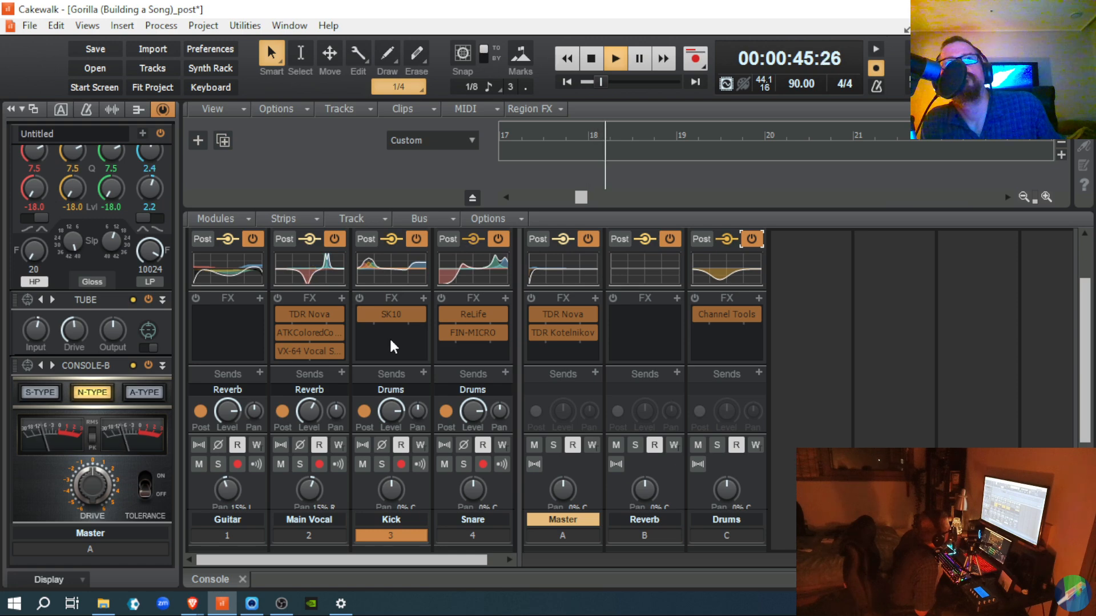
- Re-enable the FX racks on the Main Vocal, Kick and Snare tracks while listening, and stop playback
click(278, 299)
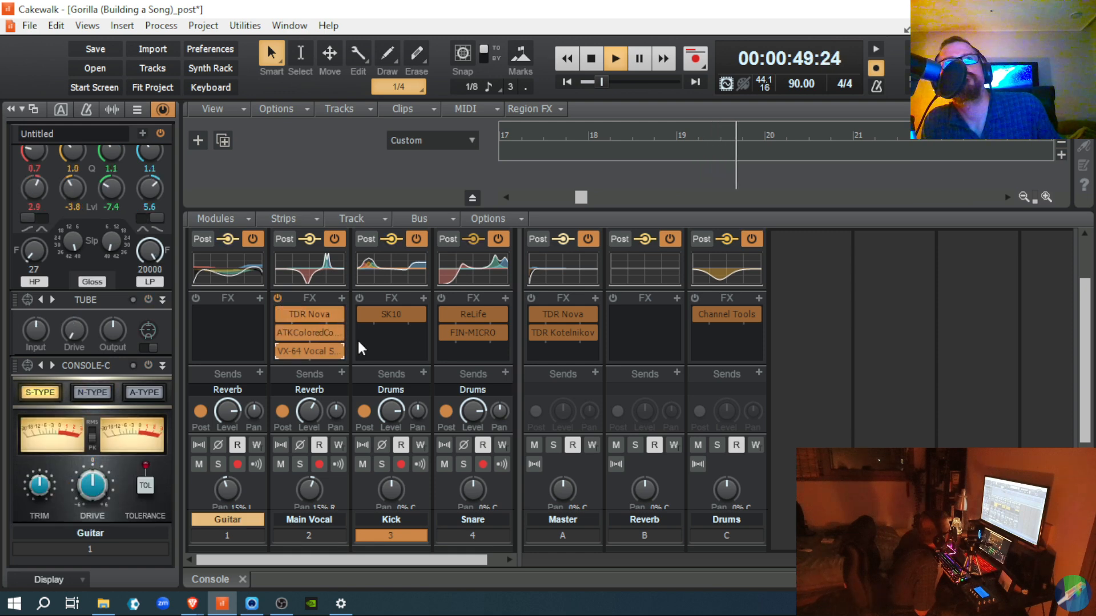
click(361, 298)
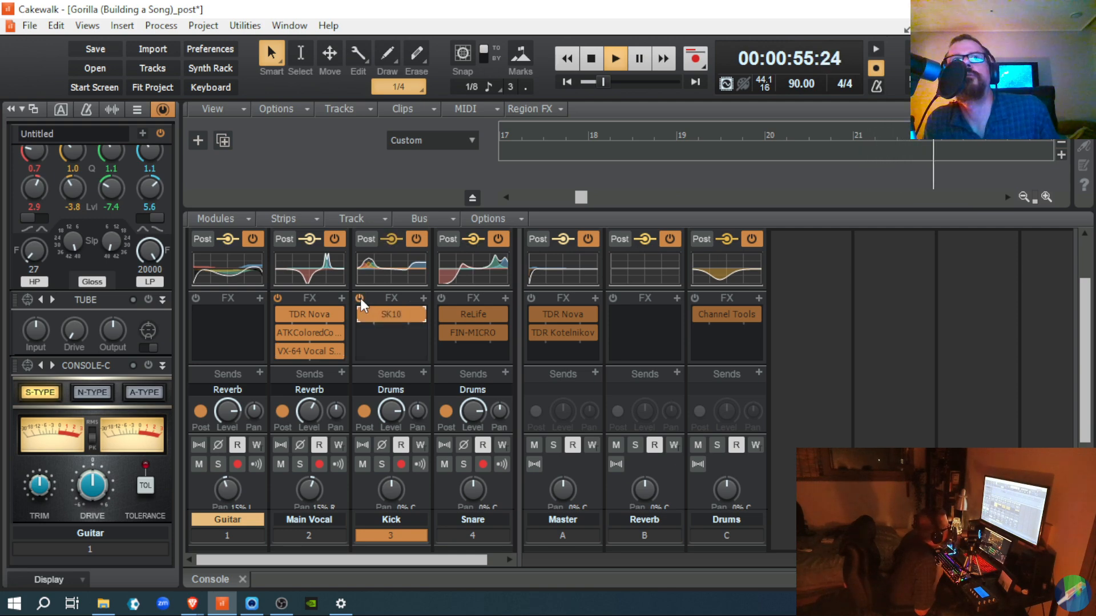
click(440, 298)
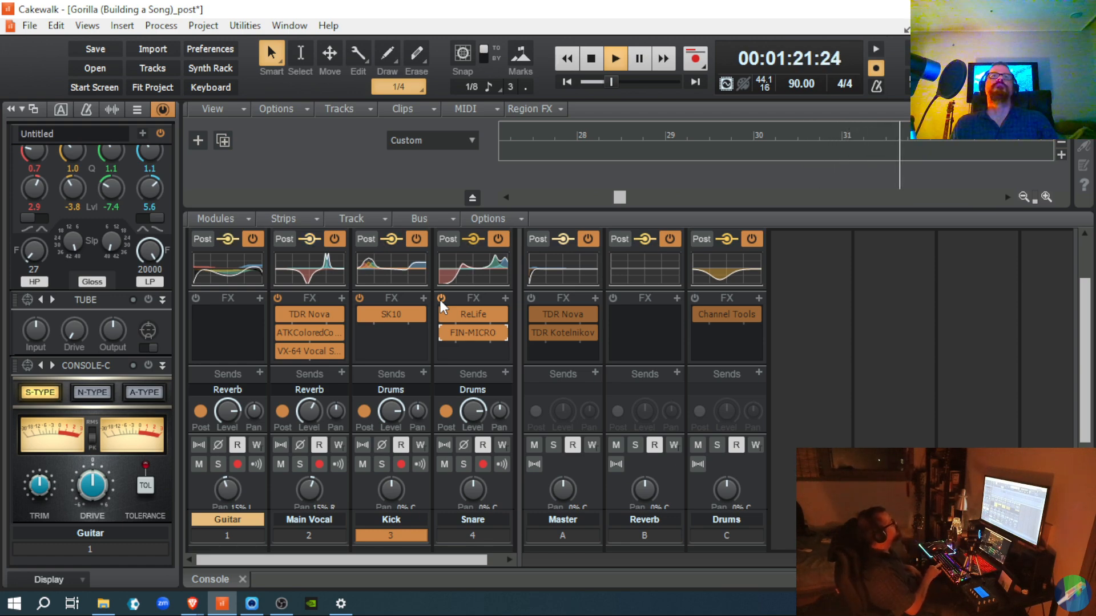
key(space)
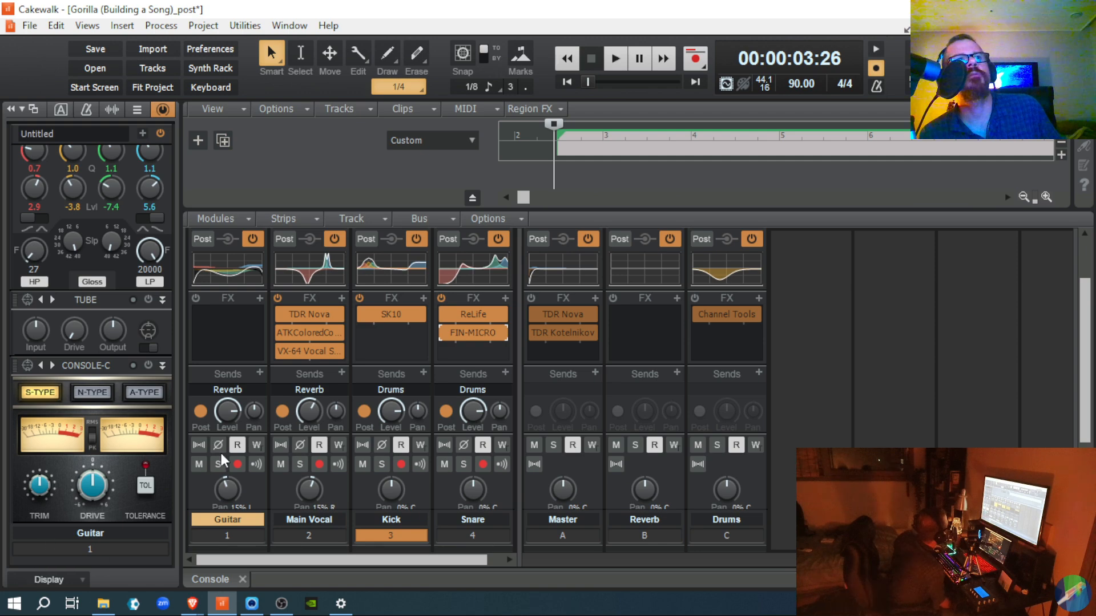
- Load the "Type N: Neve 88RS - Warm with Rich Low End" console emulator preset on the Guitar and Main Vocal tracks
click(28, 366)
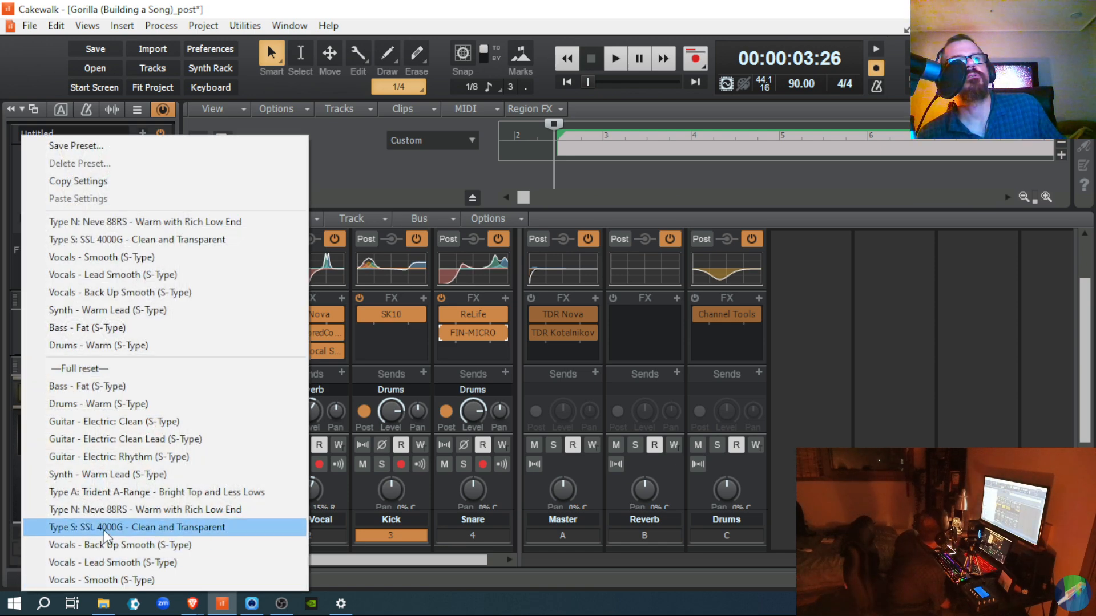
click(115, 513)
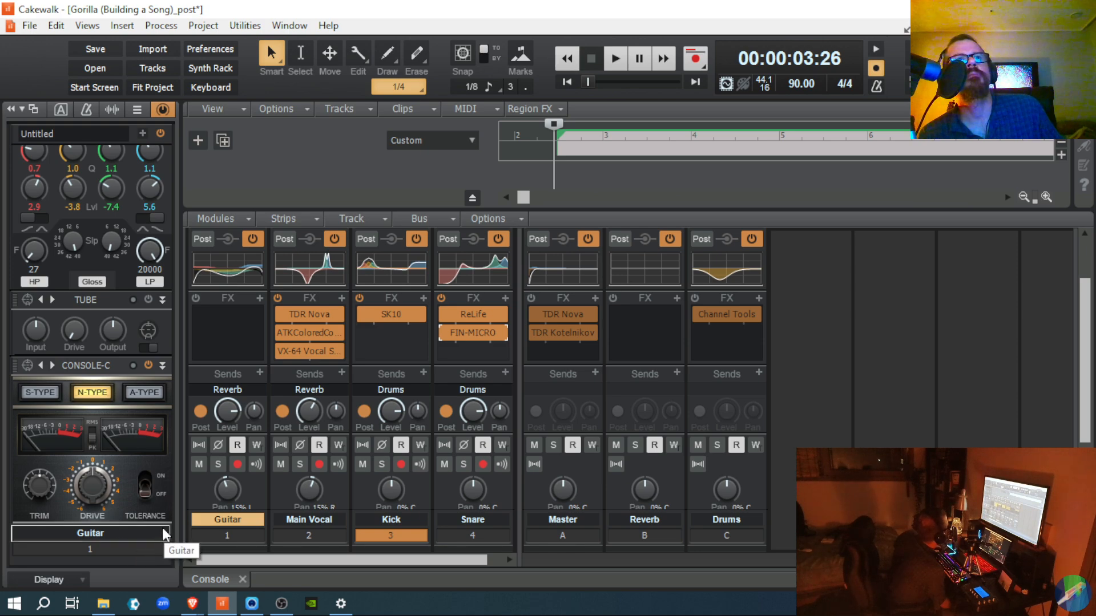
click(282, 496)
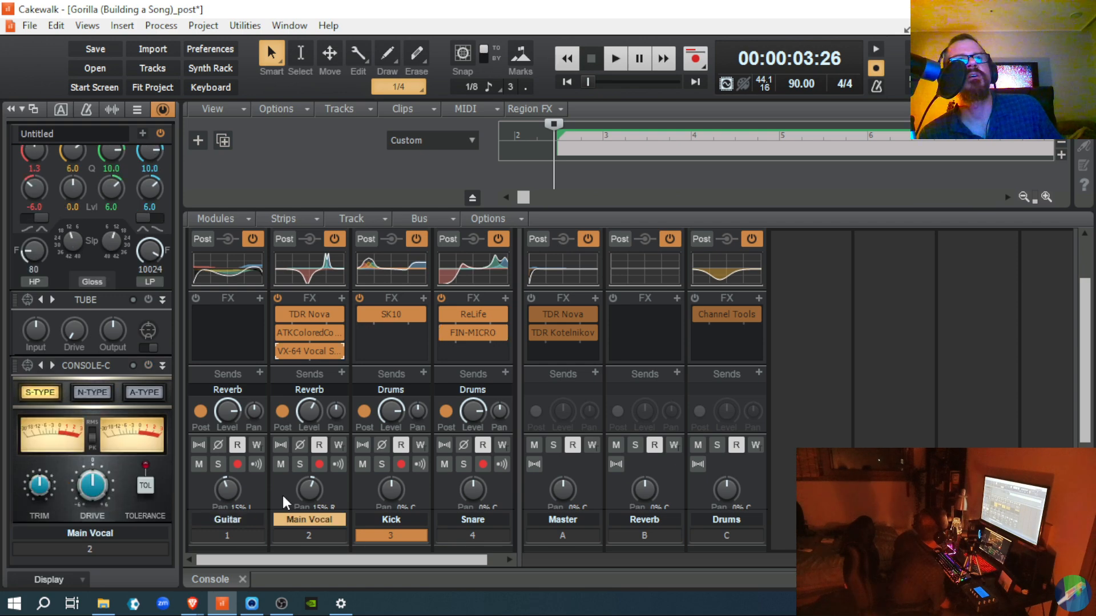
click(25, 365)
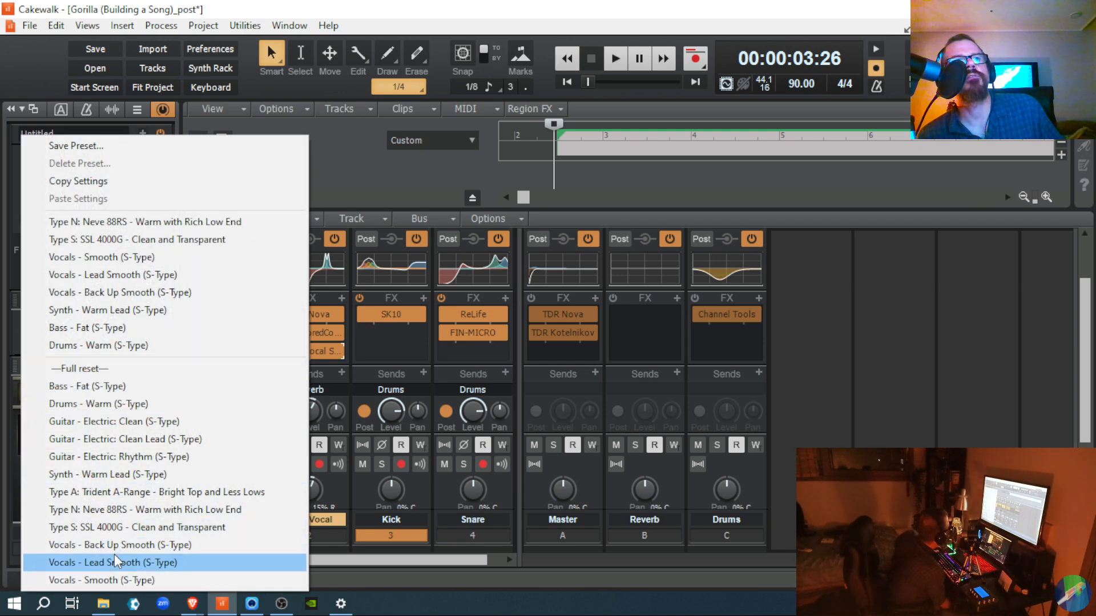
click(128, 509)
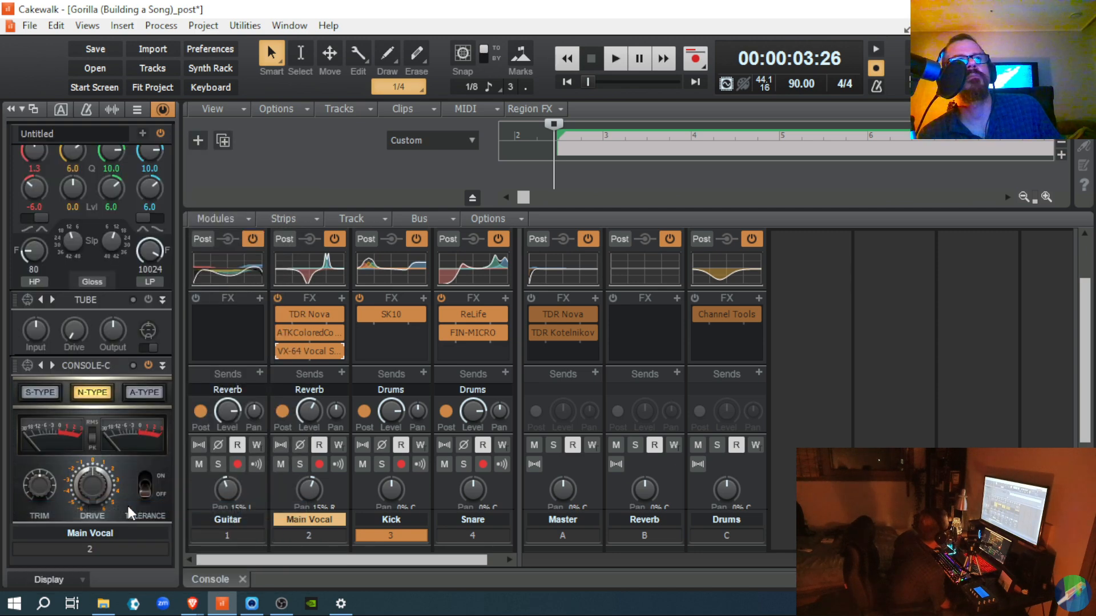
- Load the "Type N: Neve 88RS - Warm with Rich Low End" console emulator preset on the Kick and Snare tracks
click(363, 495)
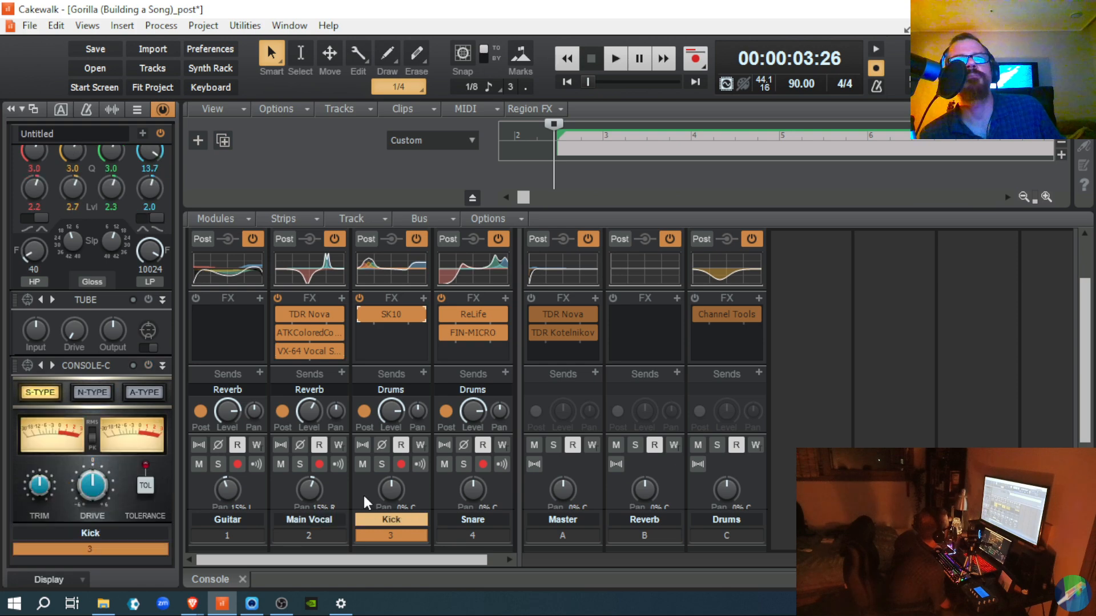
click(26, 365)
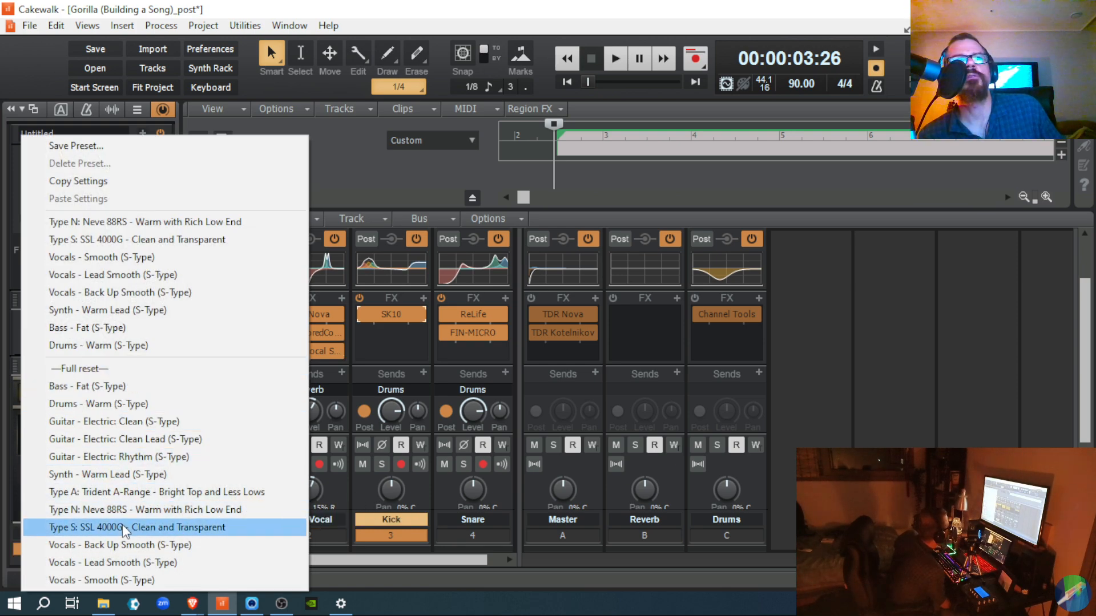
click(141, 509)
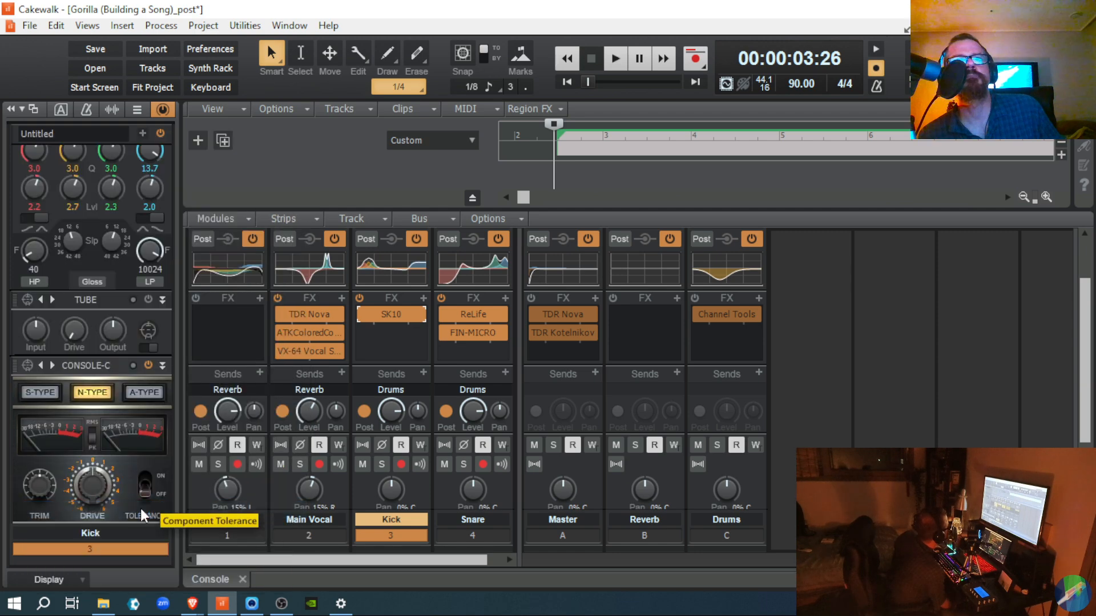
click(443, 501)
click(25, 368)
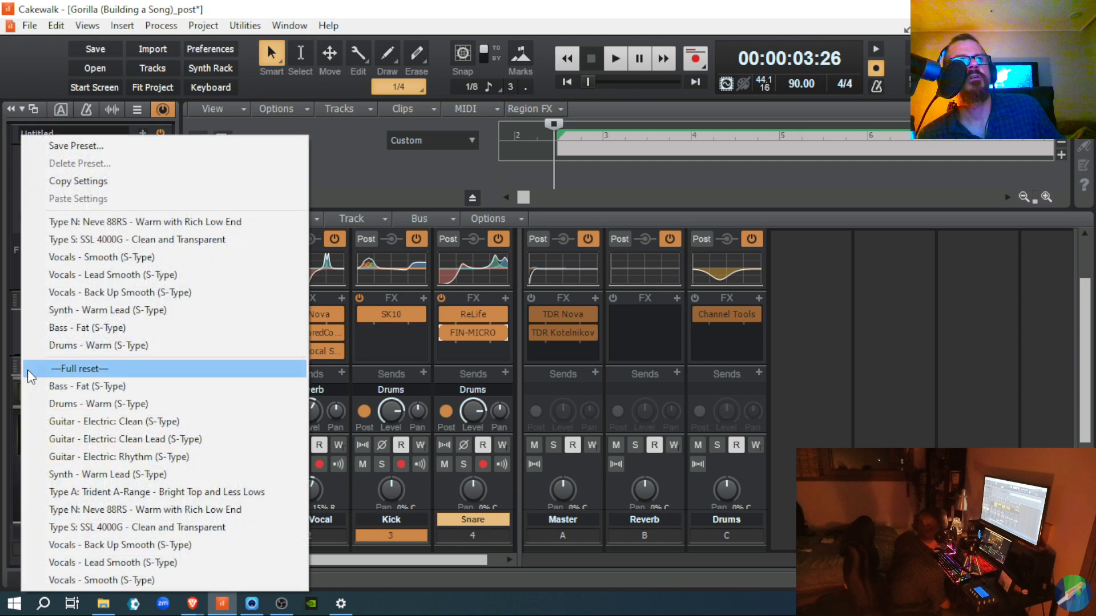
click(139, 517)
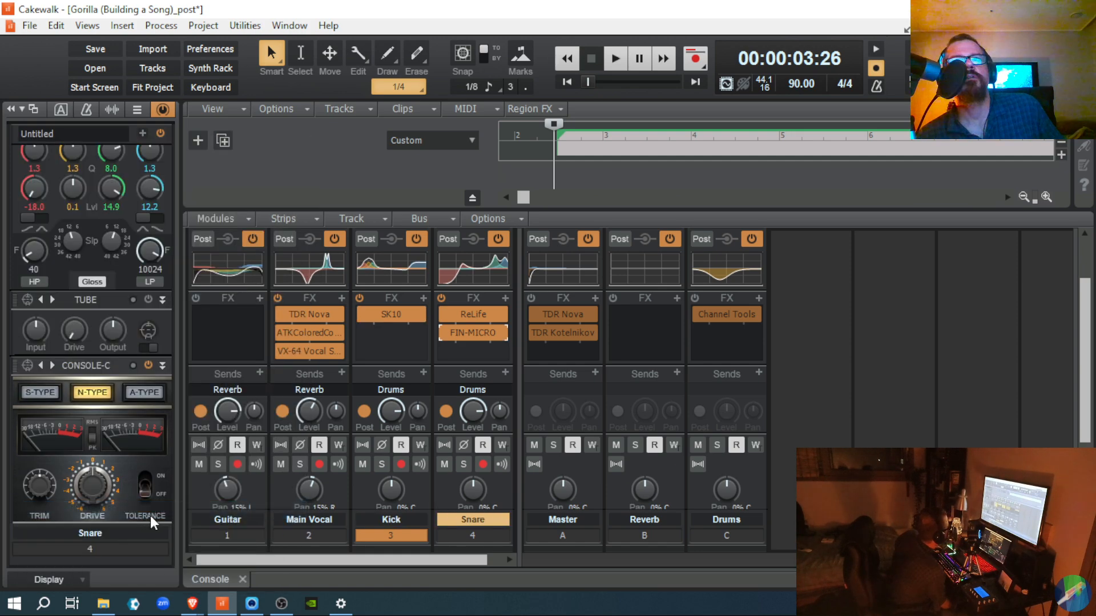
- Check the Master bus console emulator and load the "Type N: Neve 88RS - Warm with Rich Low End" preset on the Reverb bus
click(537, 498)
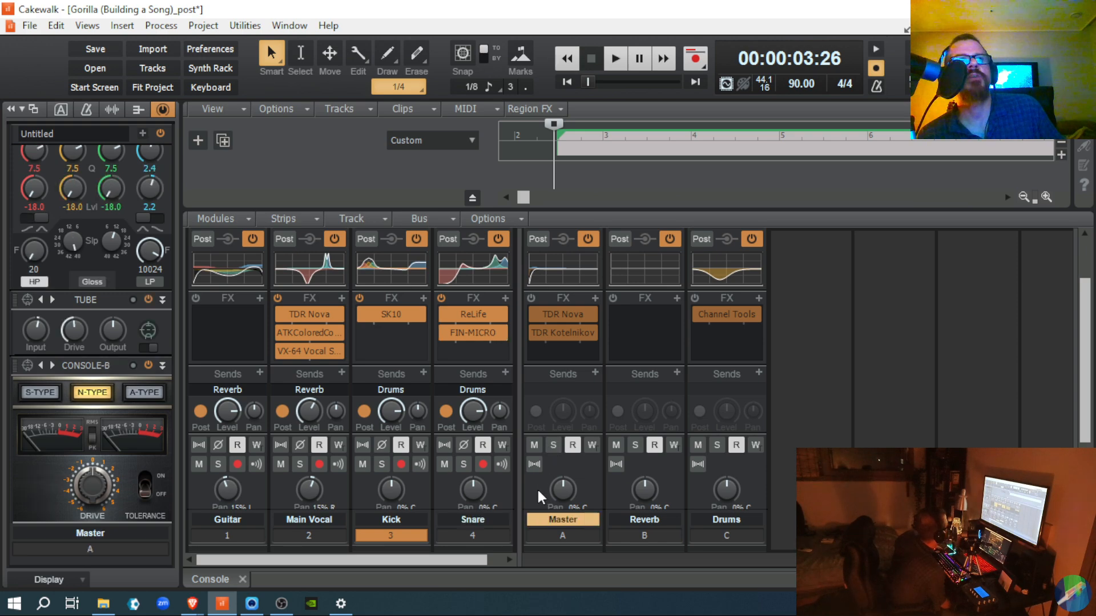
click(615, 492)
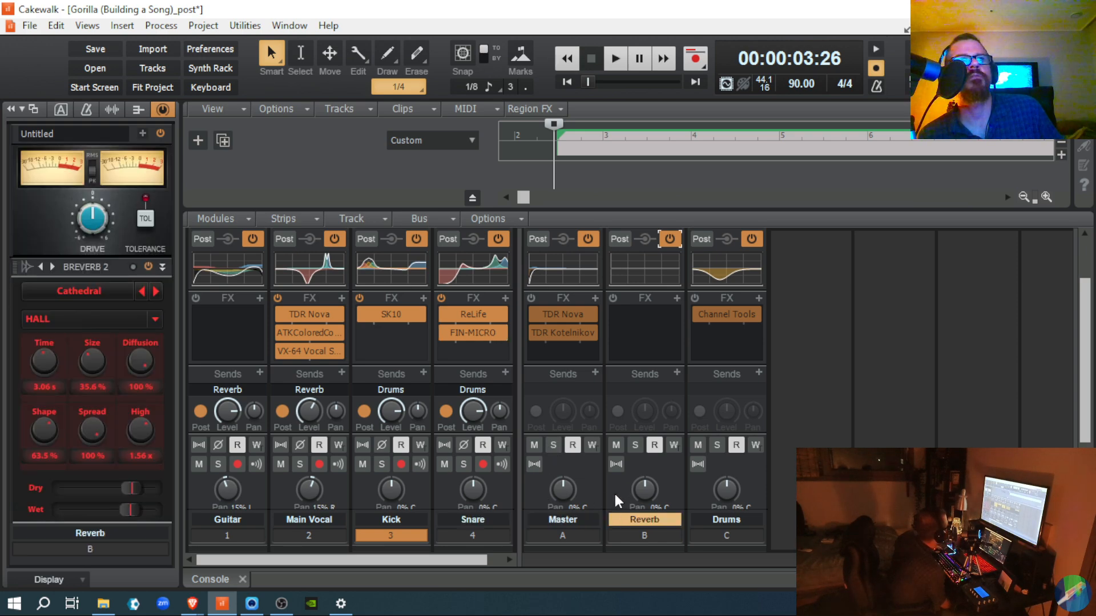
scroll(105, 324, up, 5)
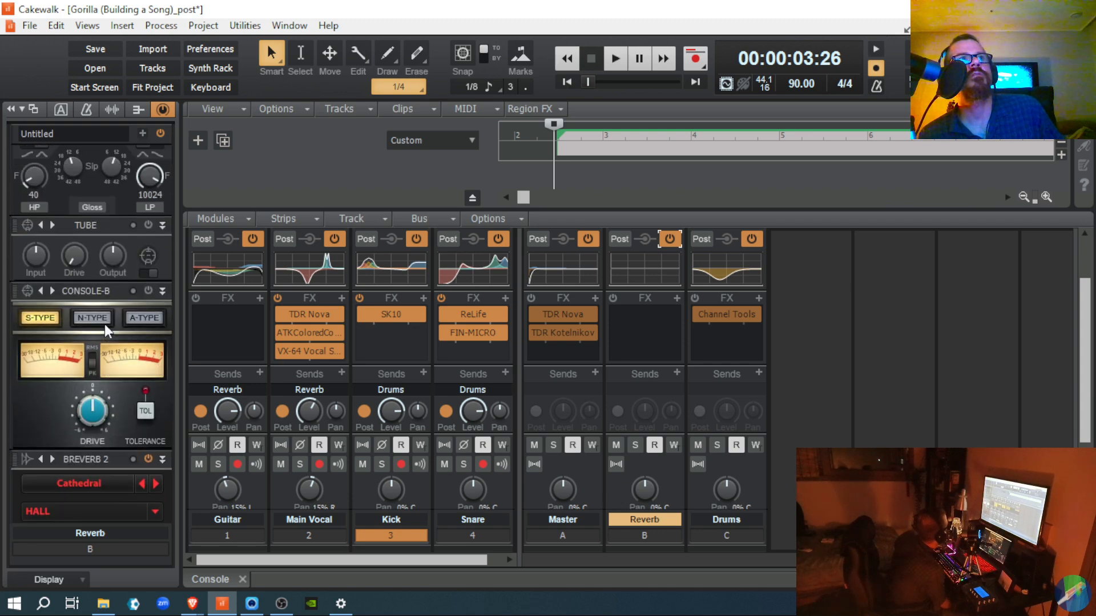
scroll(104, 325, down, 1)
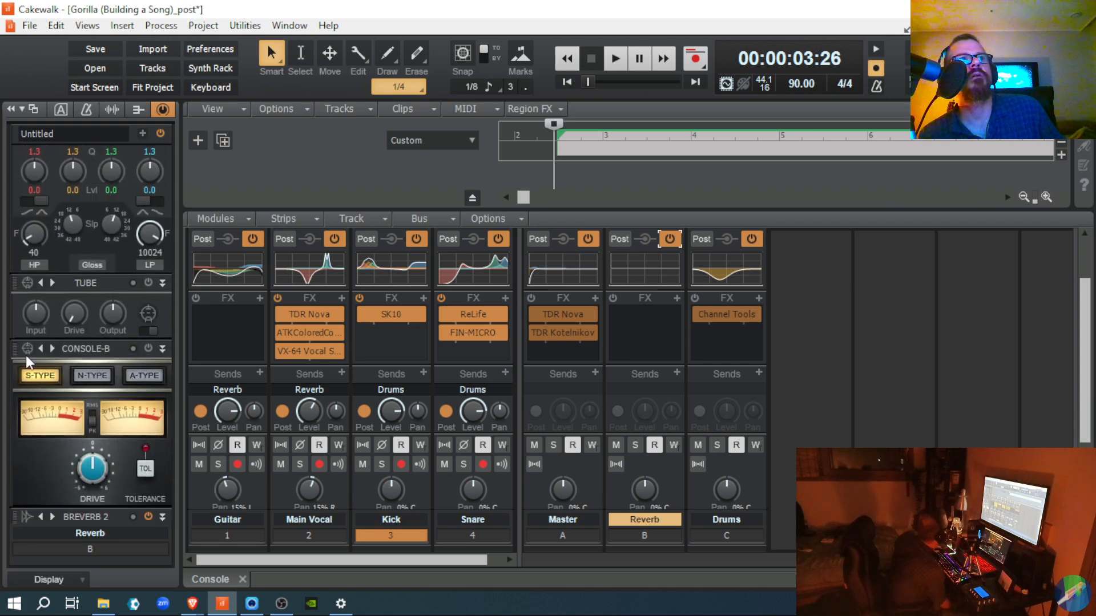
click(25, 345)
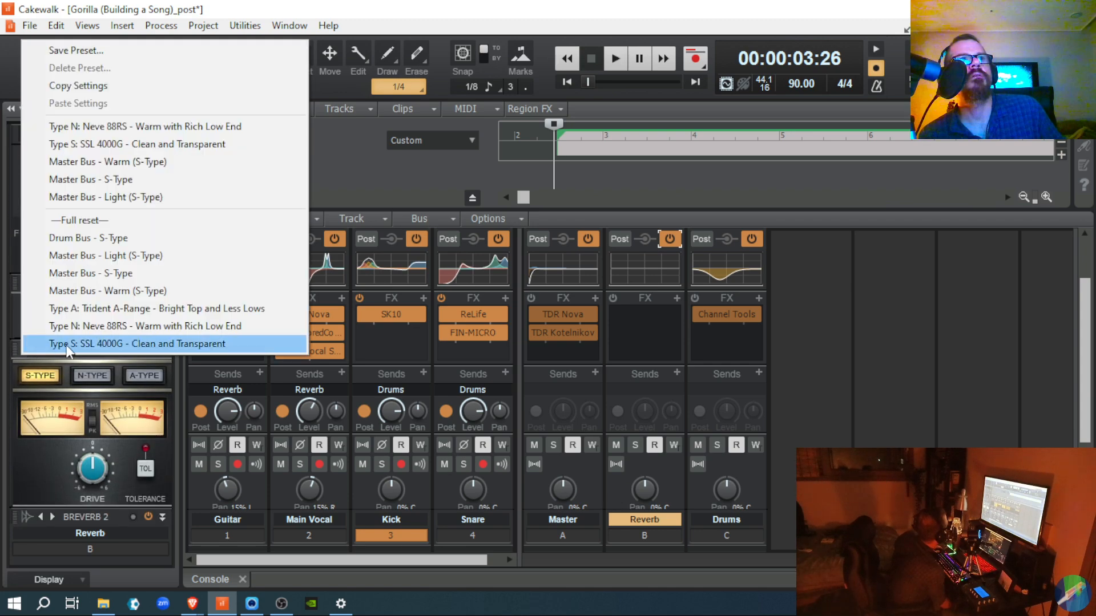
click(92, 326)
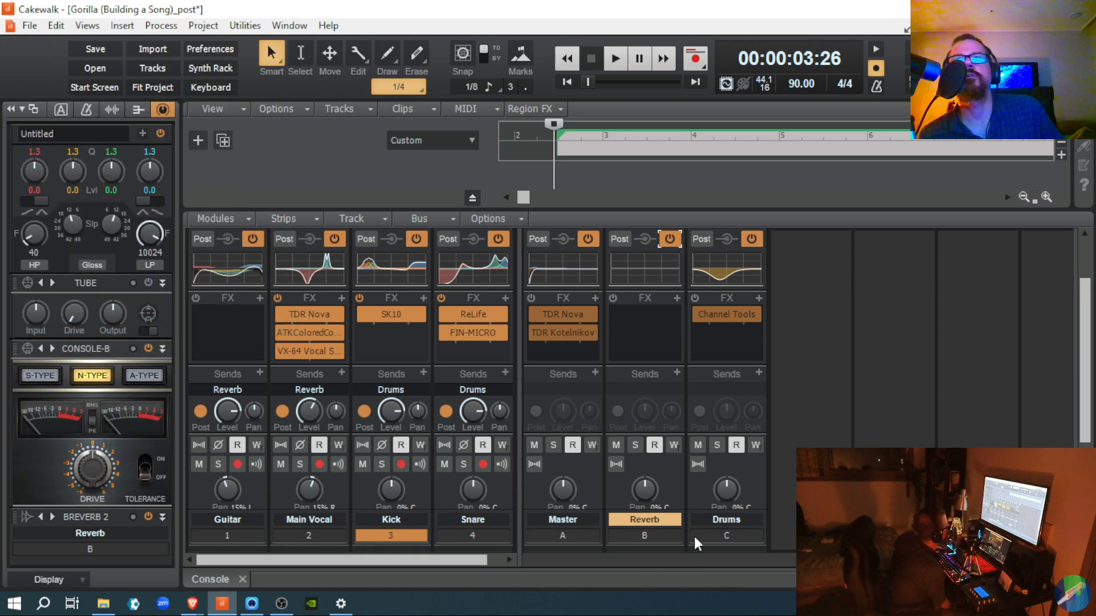
- Load the "Type N: Neve 88RS - Warm with Rich Low End" console emulator preset on the Drums bus
click(708, 483)
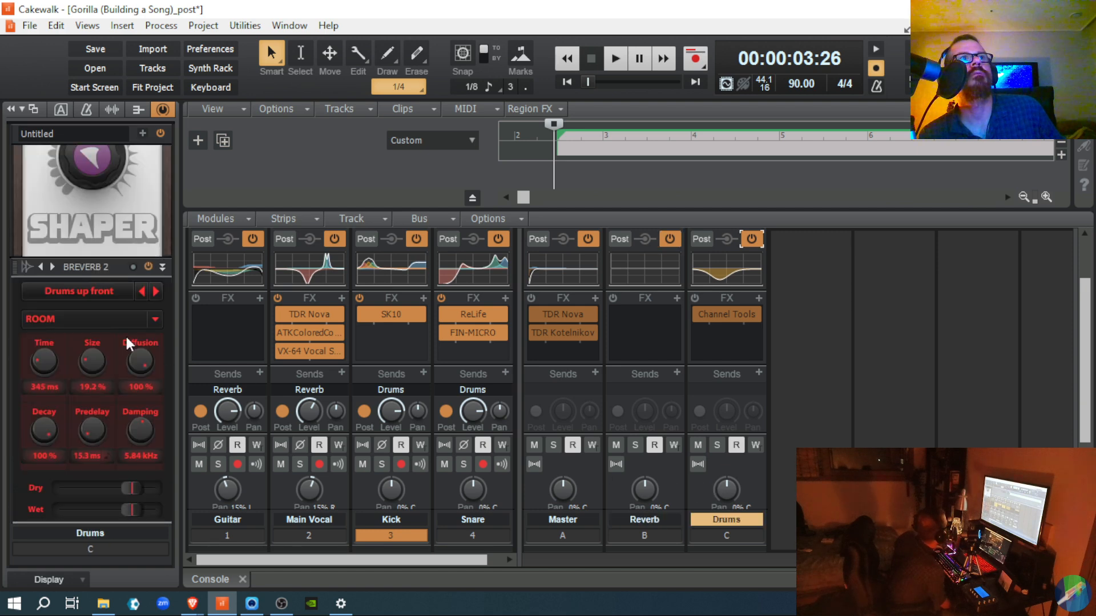
scroll(127, 340, up, 10)
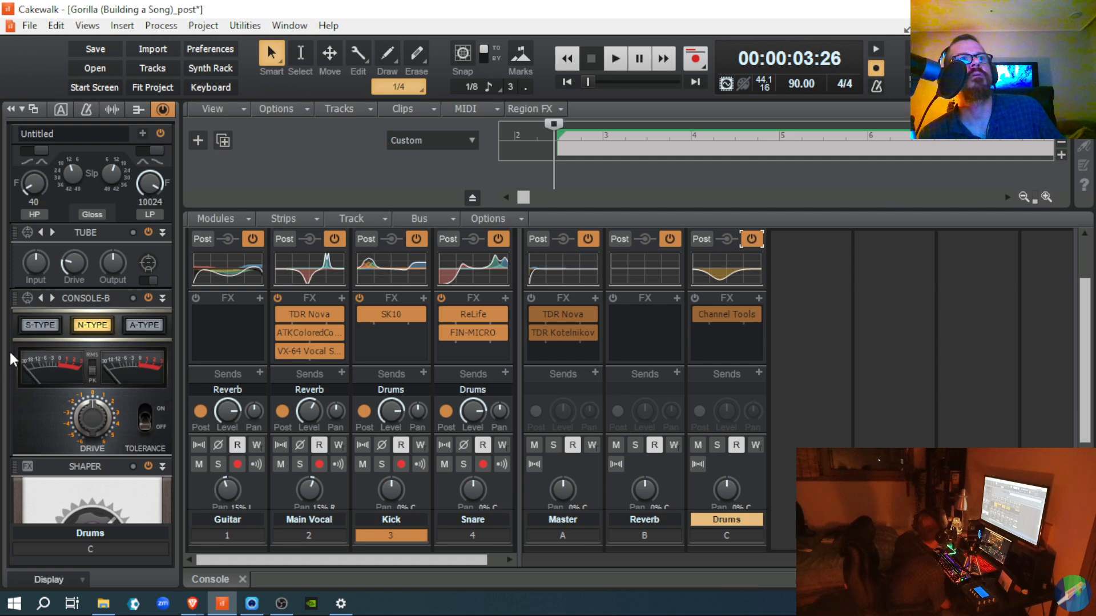
click(27, 298)
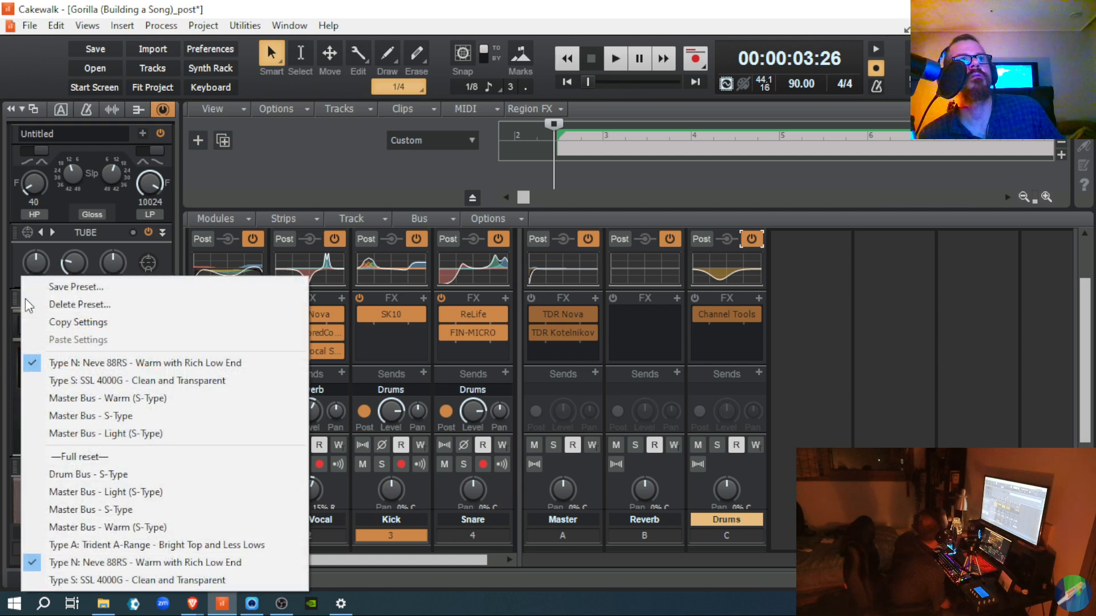
click(98, 563)
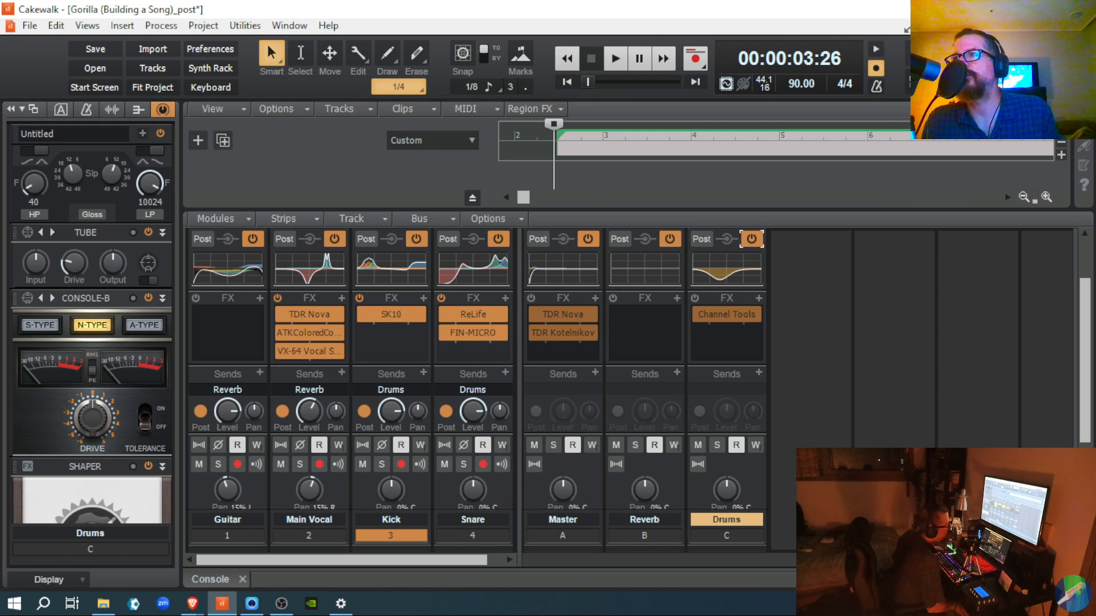
- Return from the console to the full track view and show the Snare track's channel strip instead of its ProChannel
key(d)
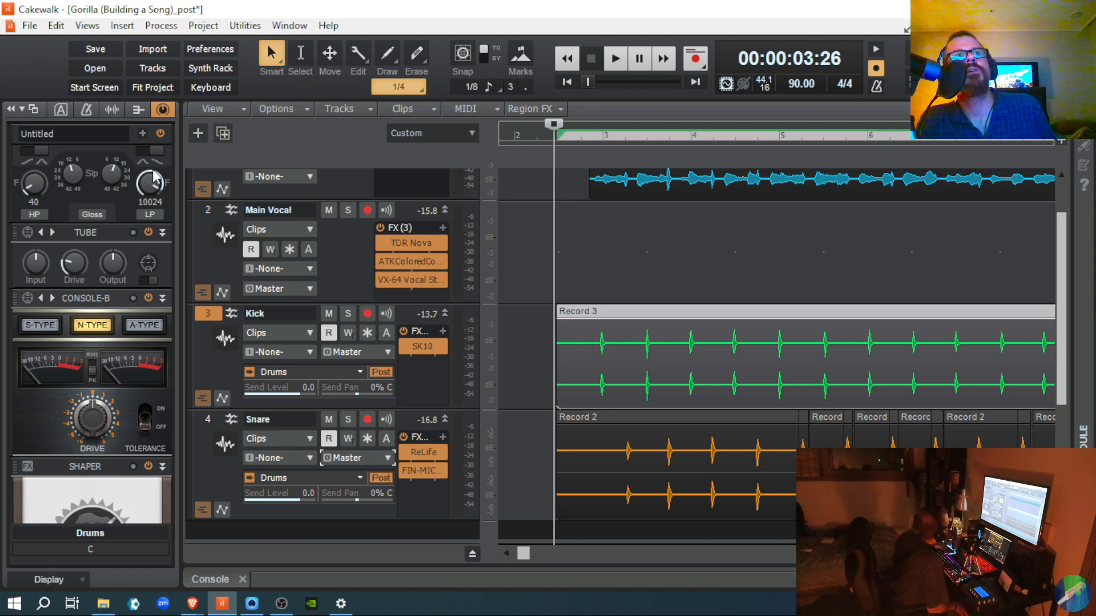
click(213, 484)
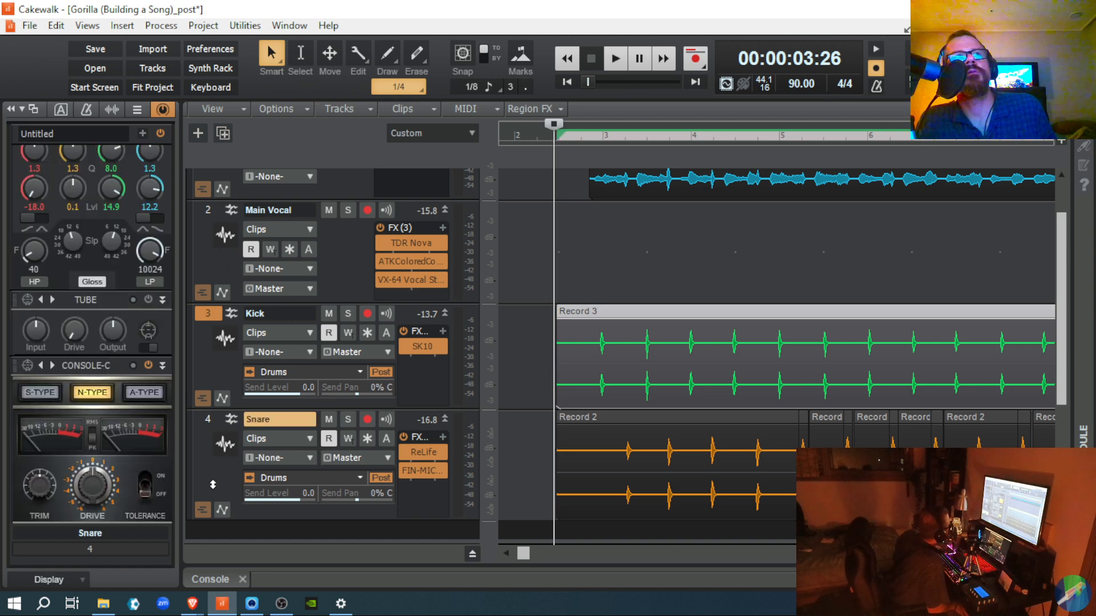
click(163, 110)
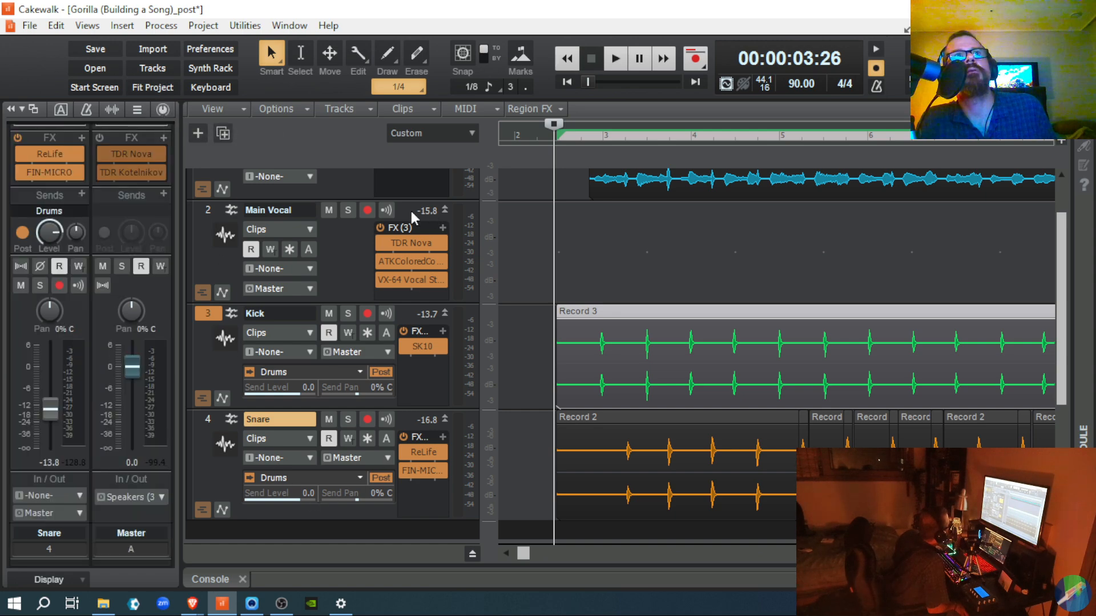
- Examine how the Kick and Snare hits line up with the guitar, from the whole project down to individual measures
click(160, 89)
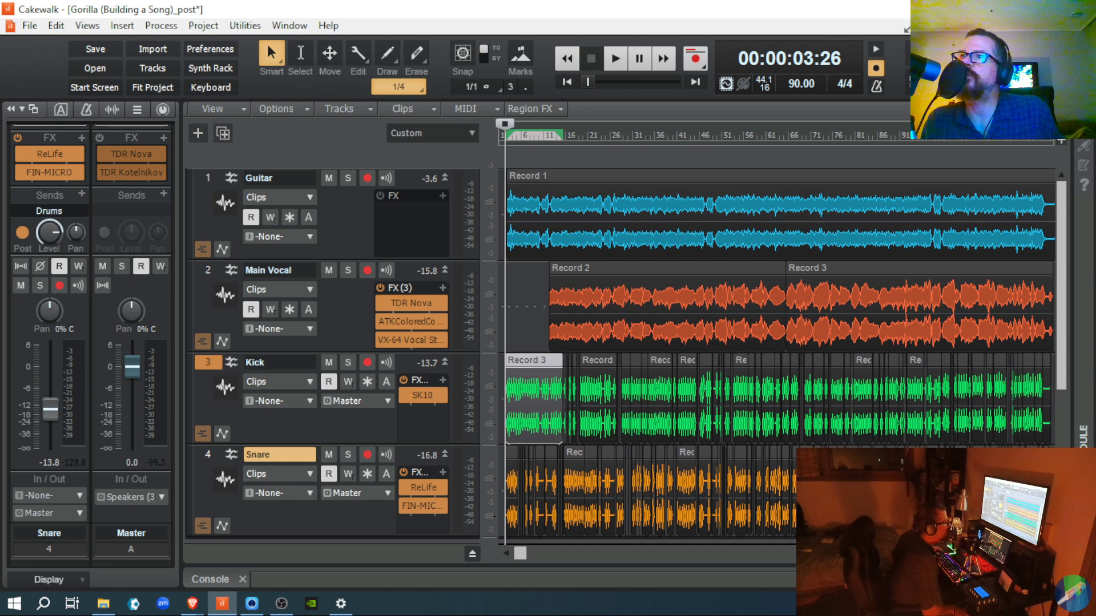
key(ctrl+Right)
key(ctrl+Right)
key(ctrl+Right)
key(ctrl+Right)
key(ctrl+Right)
key(ctrl+Right)
key(ctrl+Right)
key(ctrl+Right)
key(ctrl+Right)
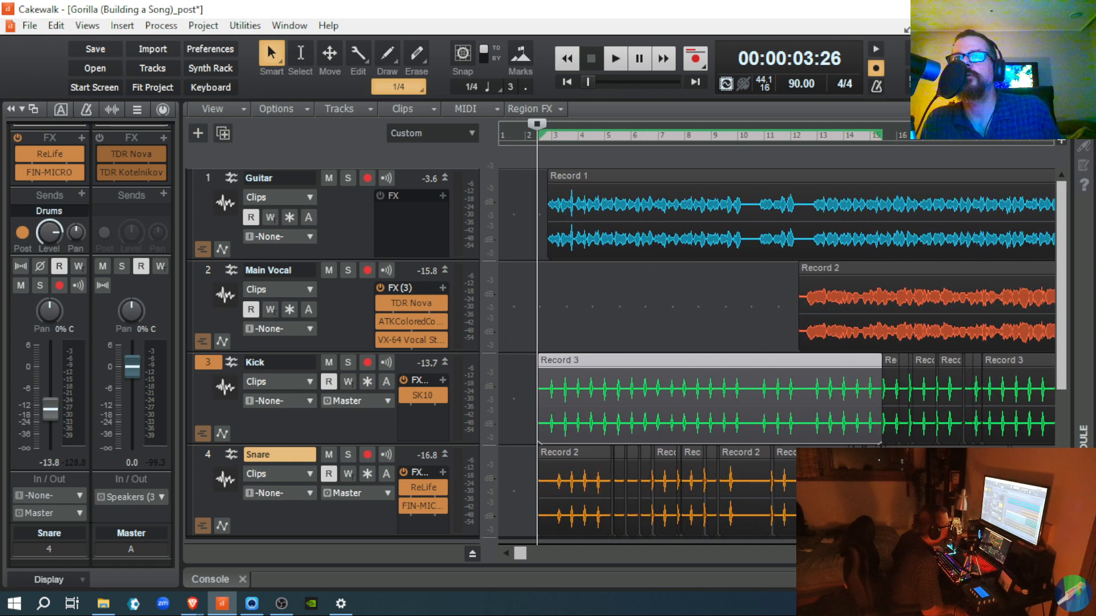
key(ctrl+Right)
key(ctrl+Right)
key(ctrl+Right)
key(ctrl+Right)
key(ctrl+Right)
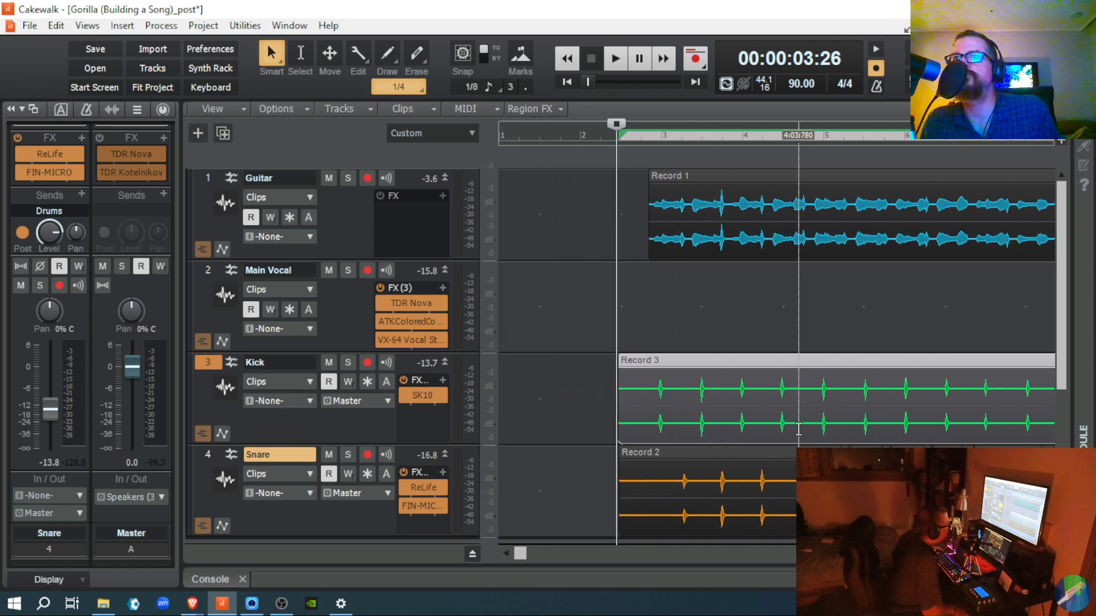
drag(523, 553, 538, 559)
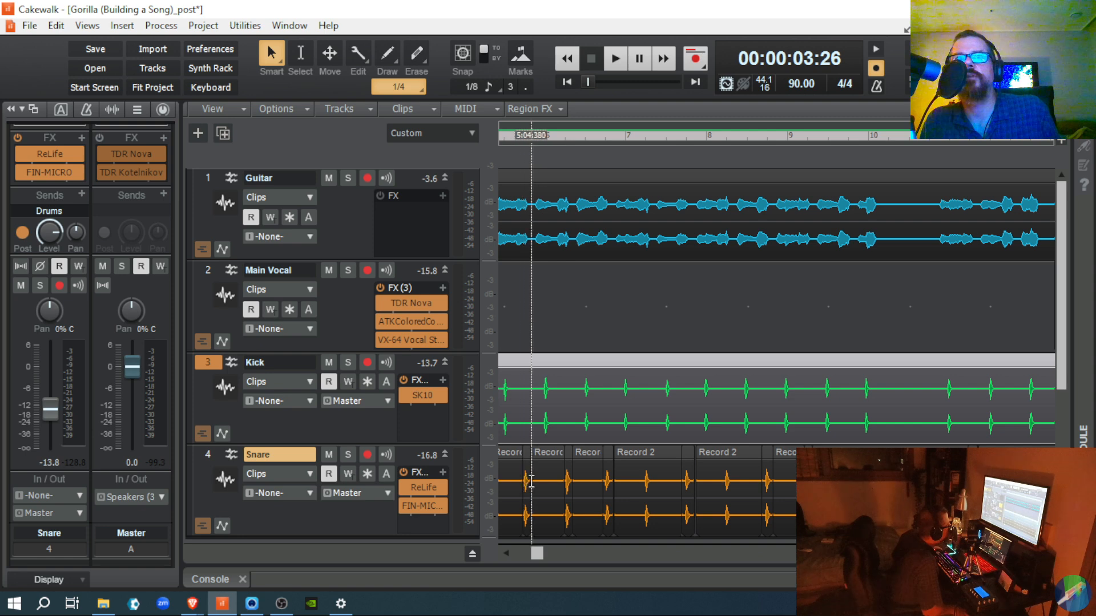
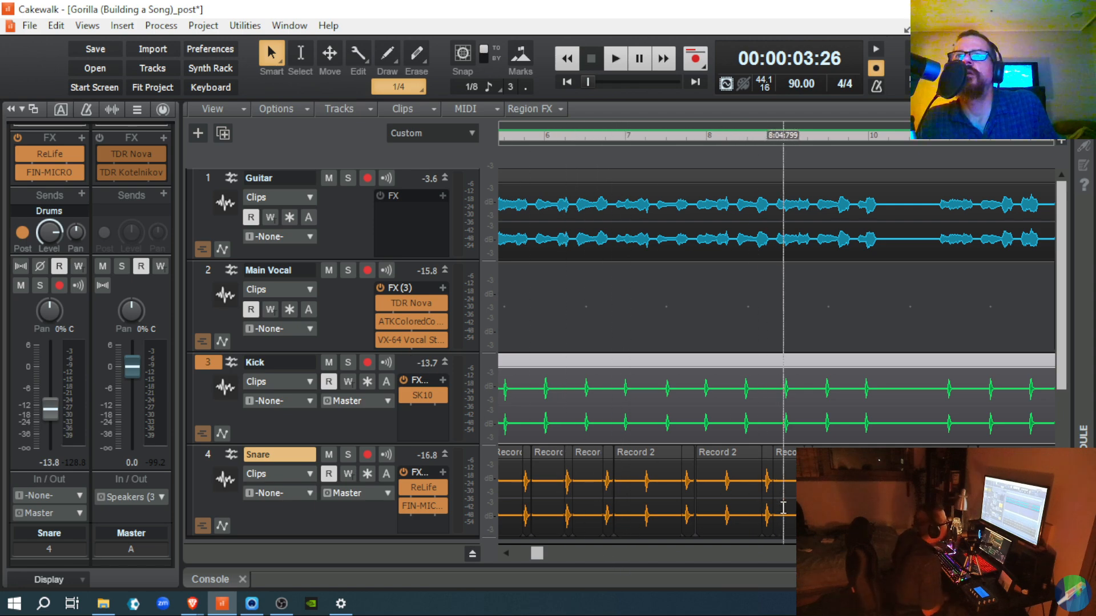
drag(535, 553, 579, 561)
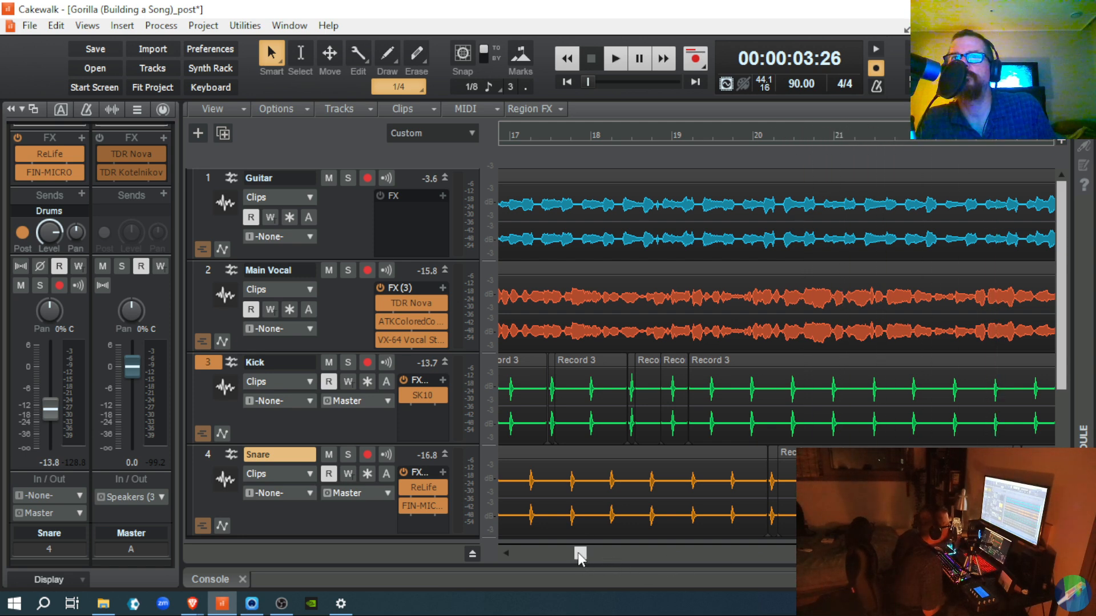
drag(579, 554, 591, 555)
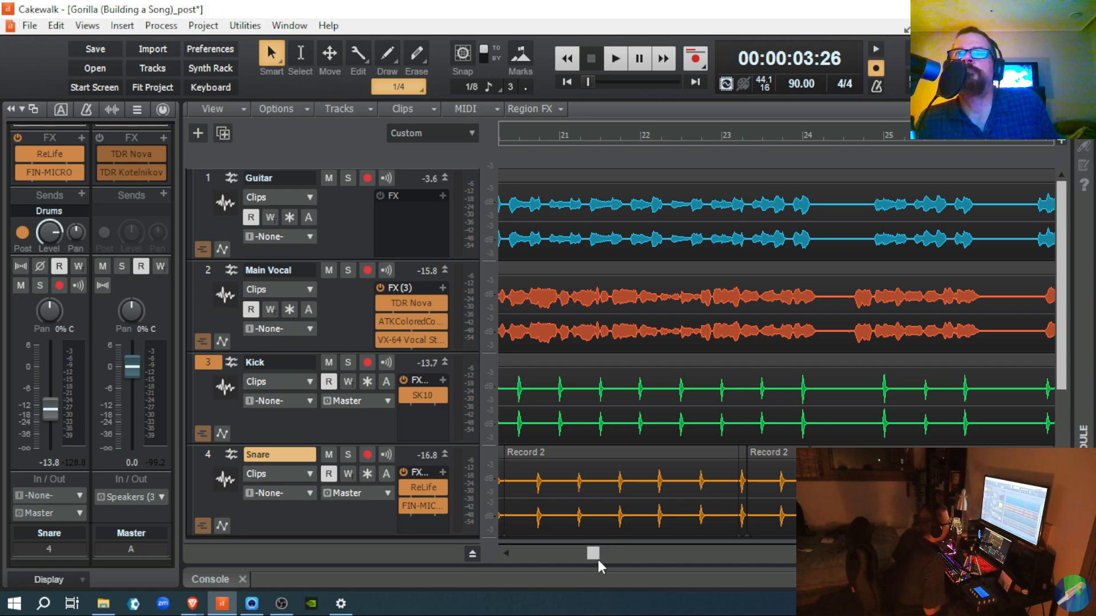
drag(593, 554, 522, 550)
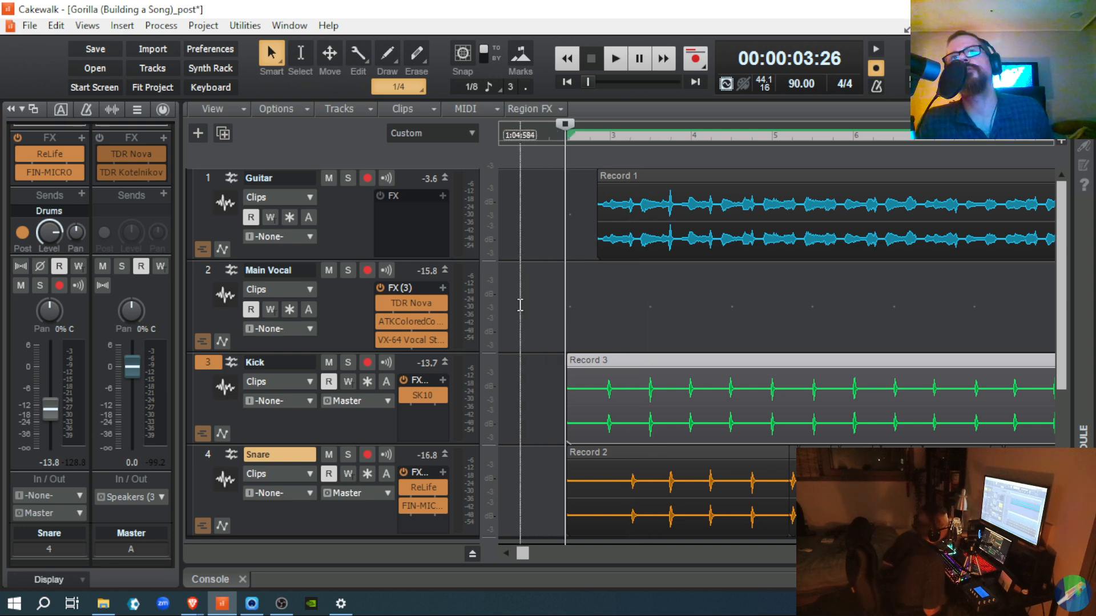
- Play the song's intro repeatedly to judge the timing of the first snare hits against the guitar and kick
key(space)
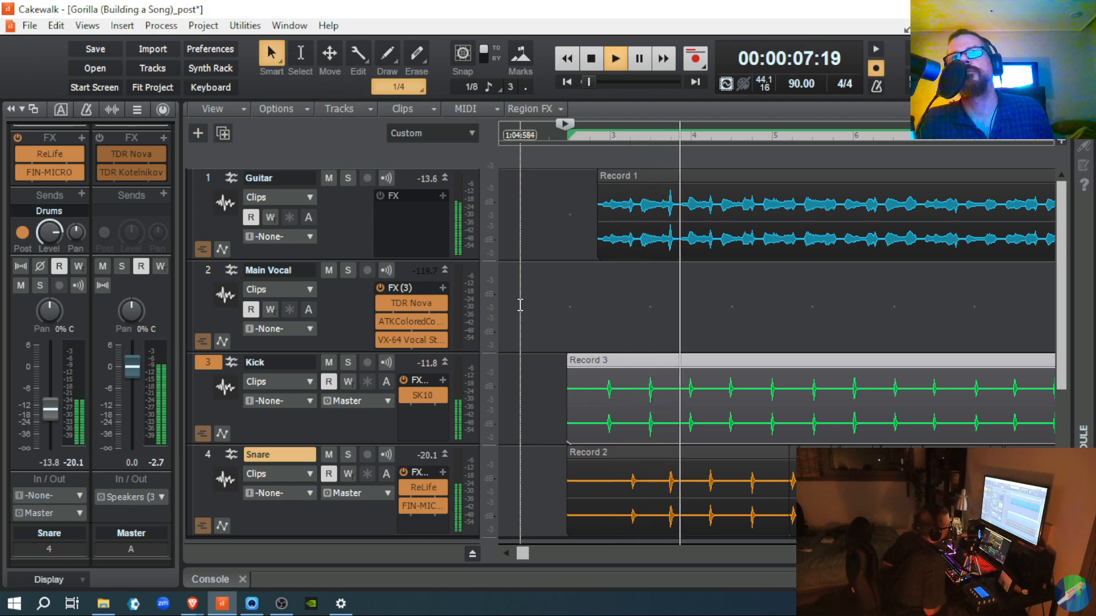
key(space)
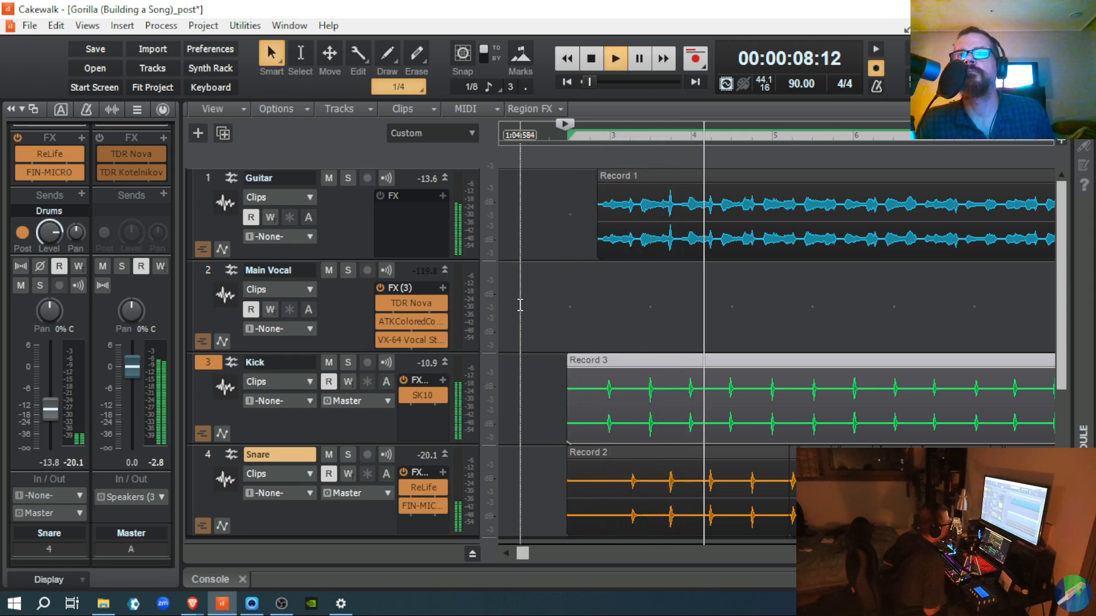
key(space)
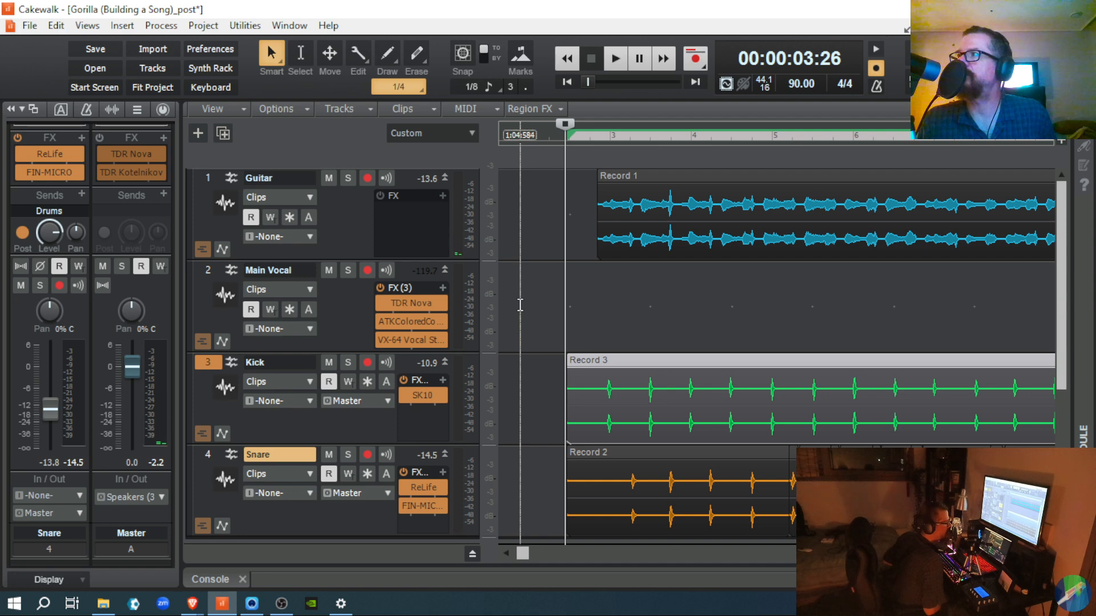
key(space)
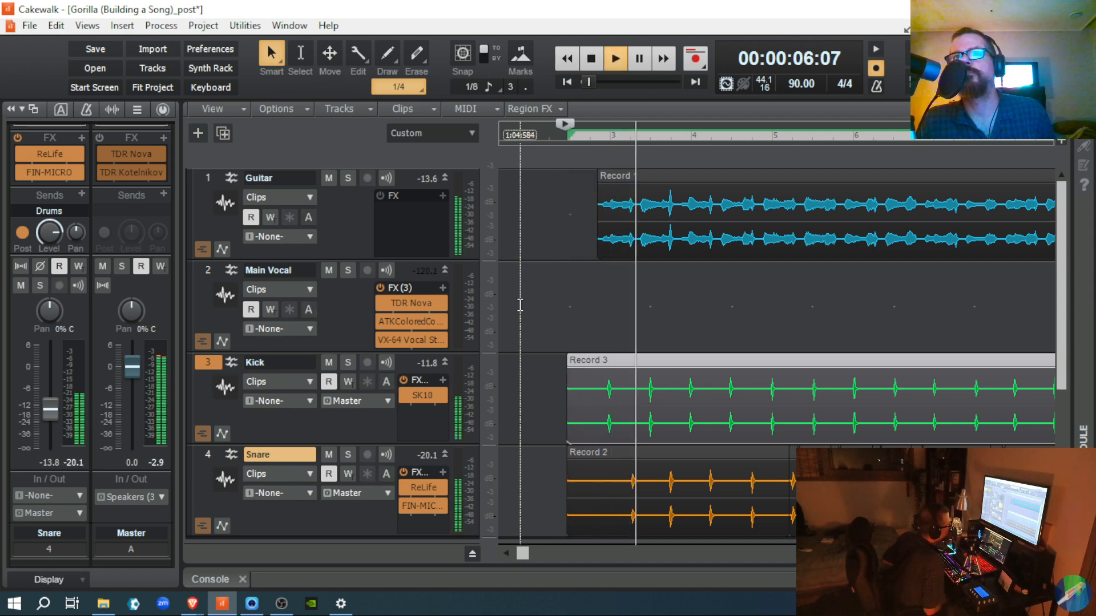
key(space)
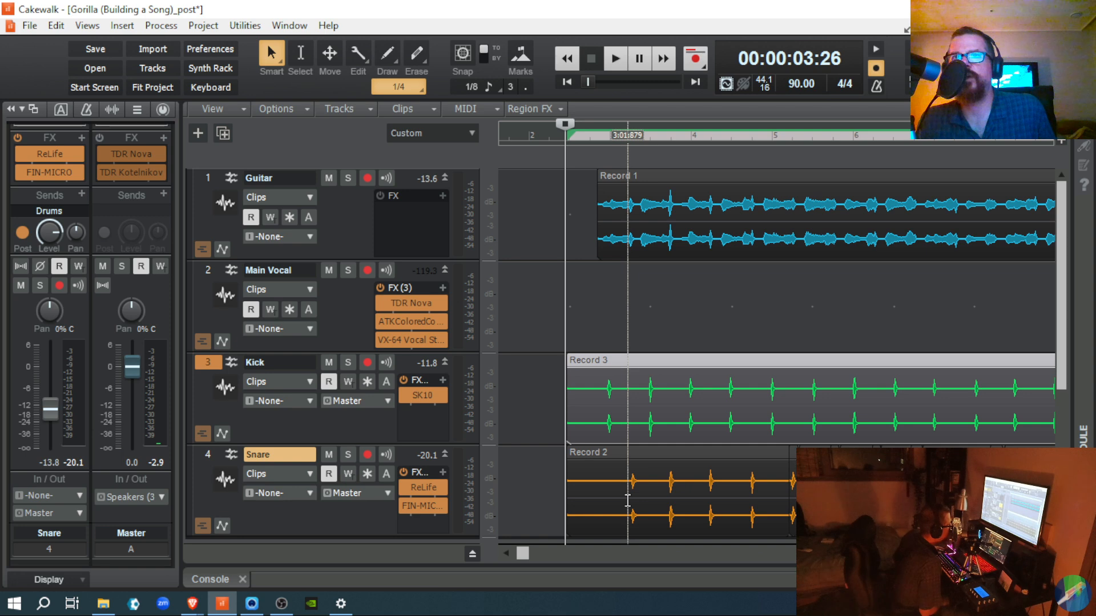
- Select only the first snare hit in the Snare track's Record 2 clip, starting at measure 3 beat 2, with the playback position at its start
drag(628, 501, 640, 514)
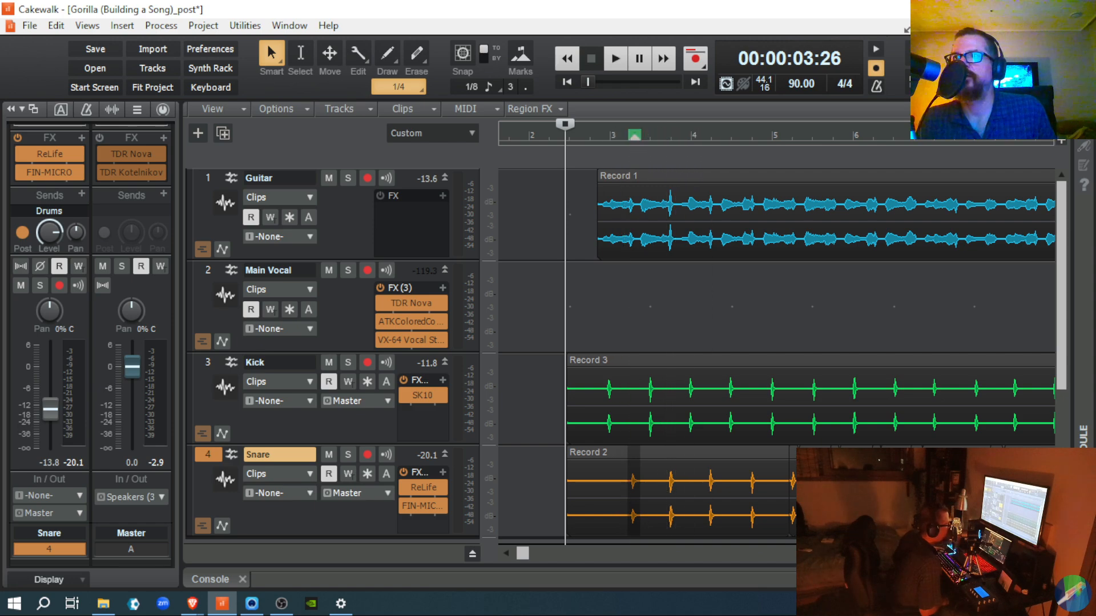
key(ctrl+Right)
key(ctrl+Right)
key(ctrl+Right)
key(ctrl+Right)
key(ctrl+Right)
key(ctrl+Right)
key(ctrl+Right)
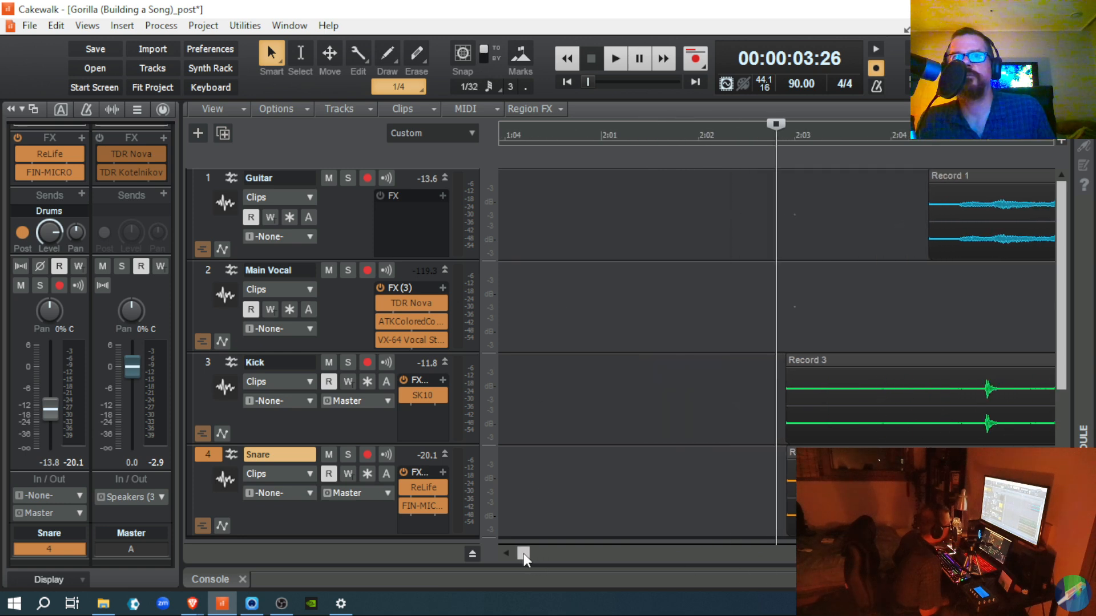
drag(523, 553, 525, 557)
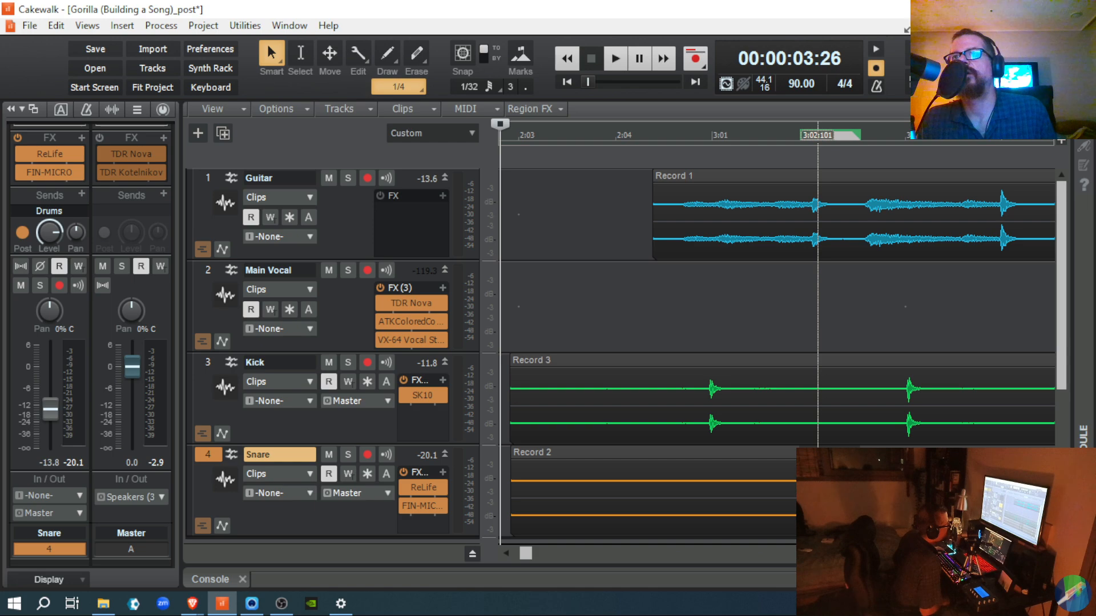
click(821, 491)
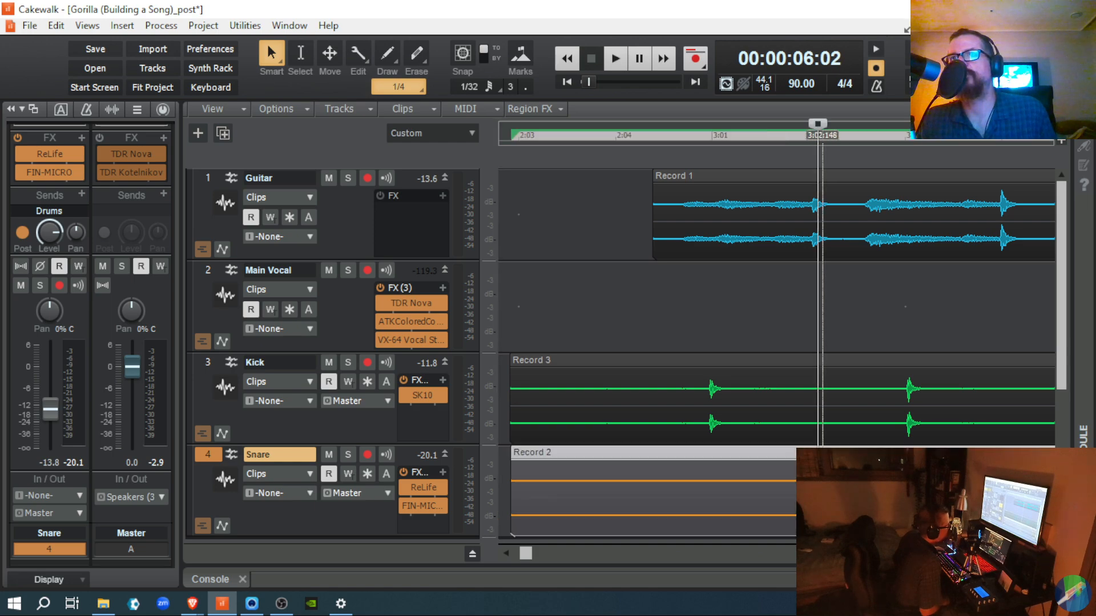
drag(822, 490, 852, 491)
click(816, 491)
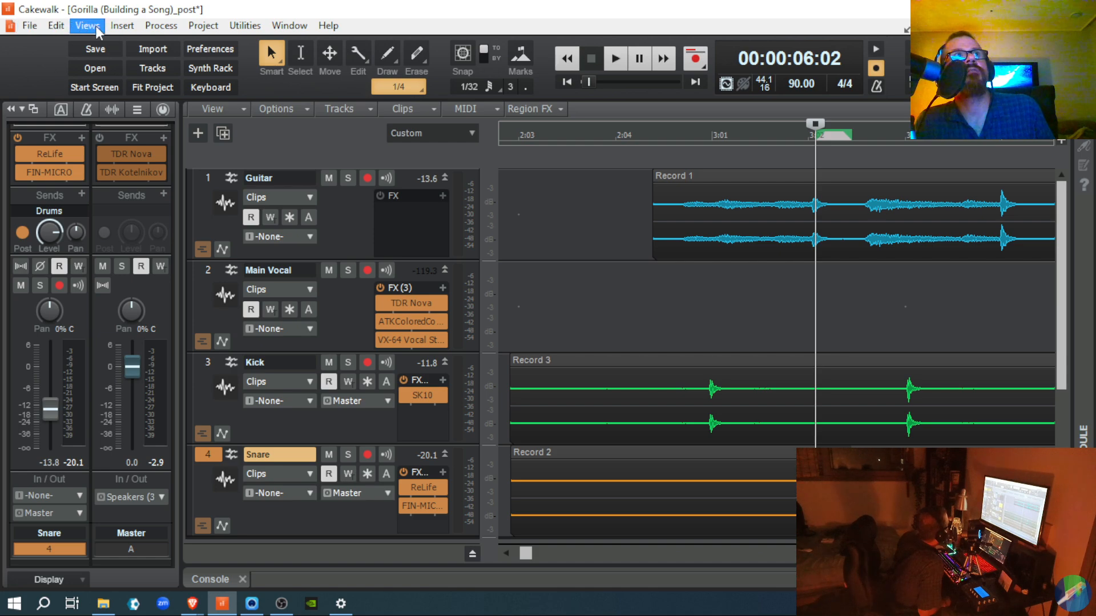
- Try nudging the selected snare hit earlier by the Left 2 amount, and undo that nudge
click(160, 32)
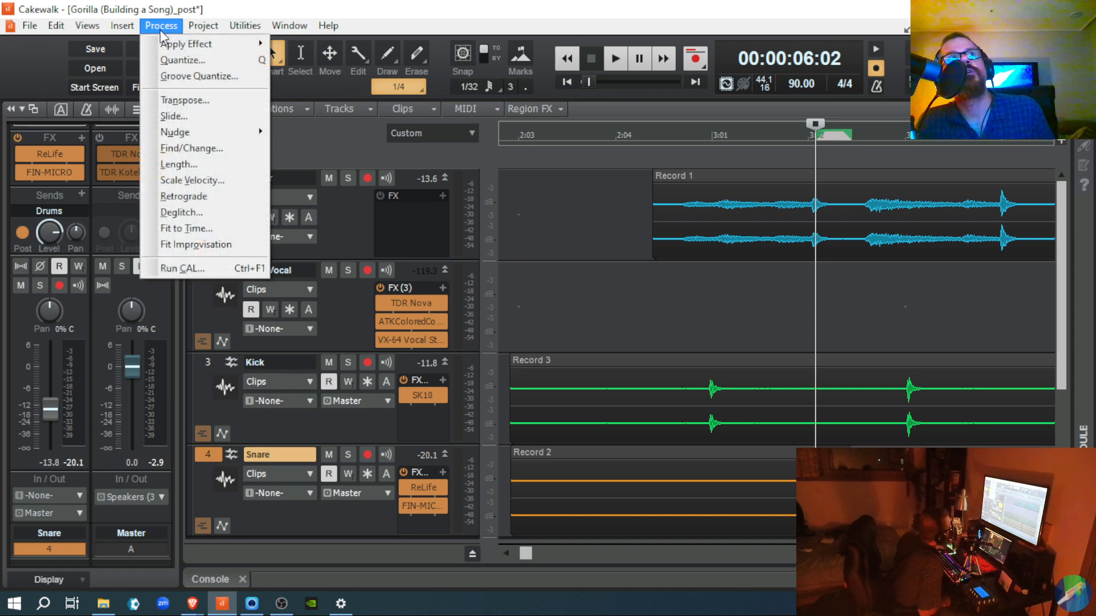
mouse_move(183, 137)
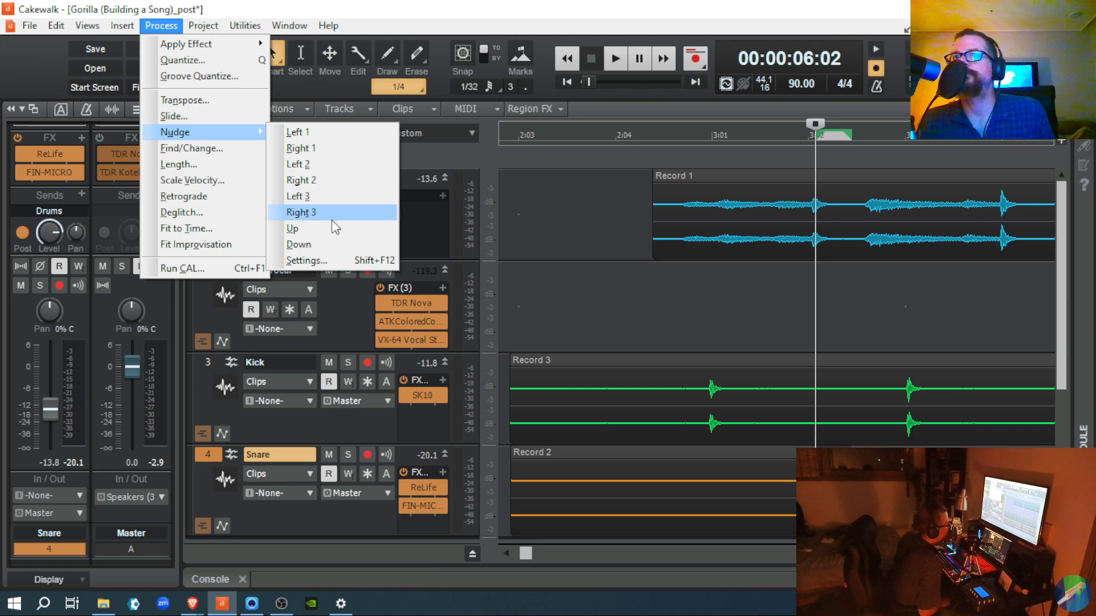
click(328, 176)
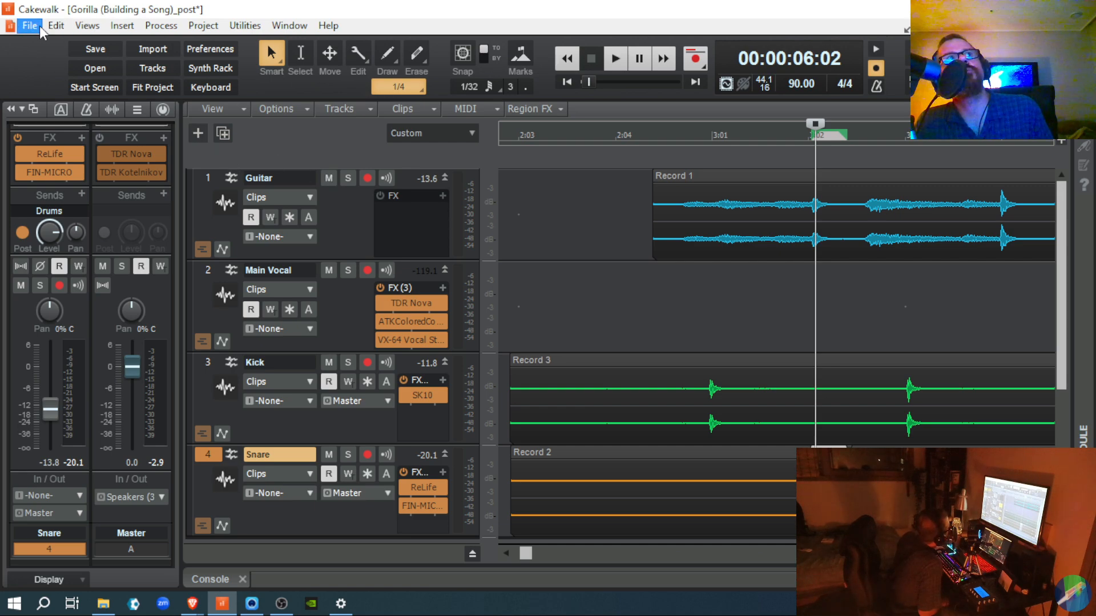
click(57, 26)
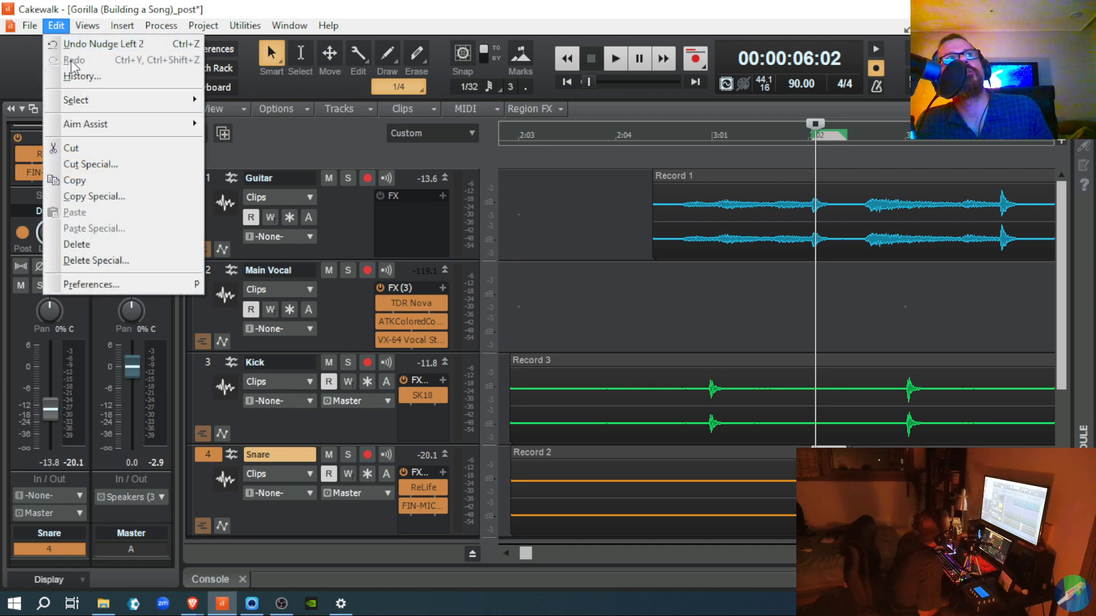
click(72, 50)
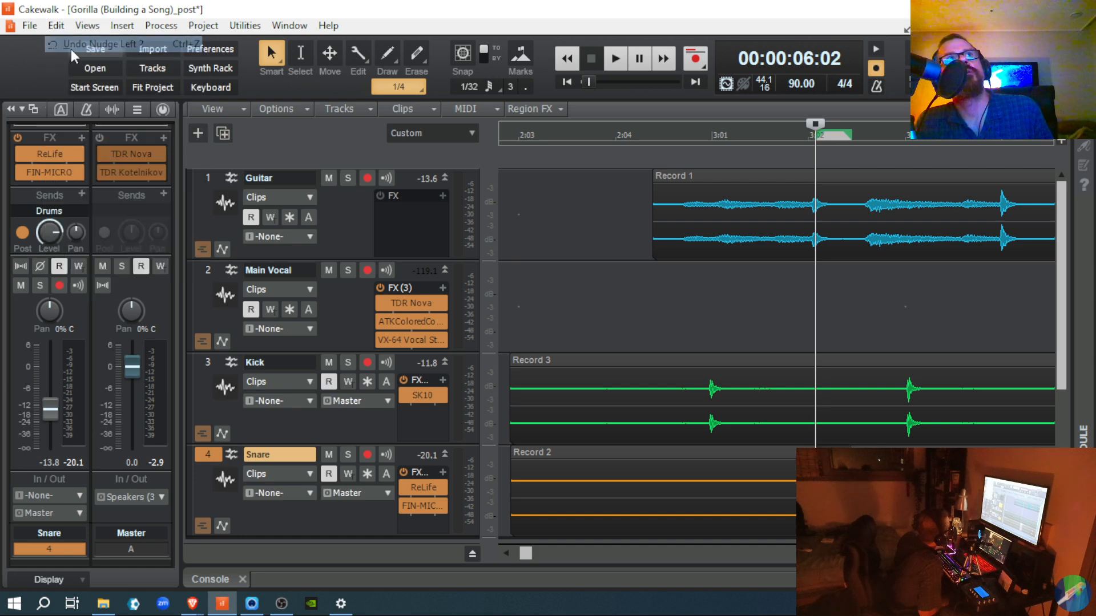
- Nudge the selected snare hit earlier by the Left 3 amount and once more by the Left 2 amount
click(155, 26)
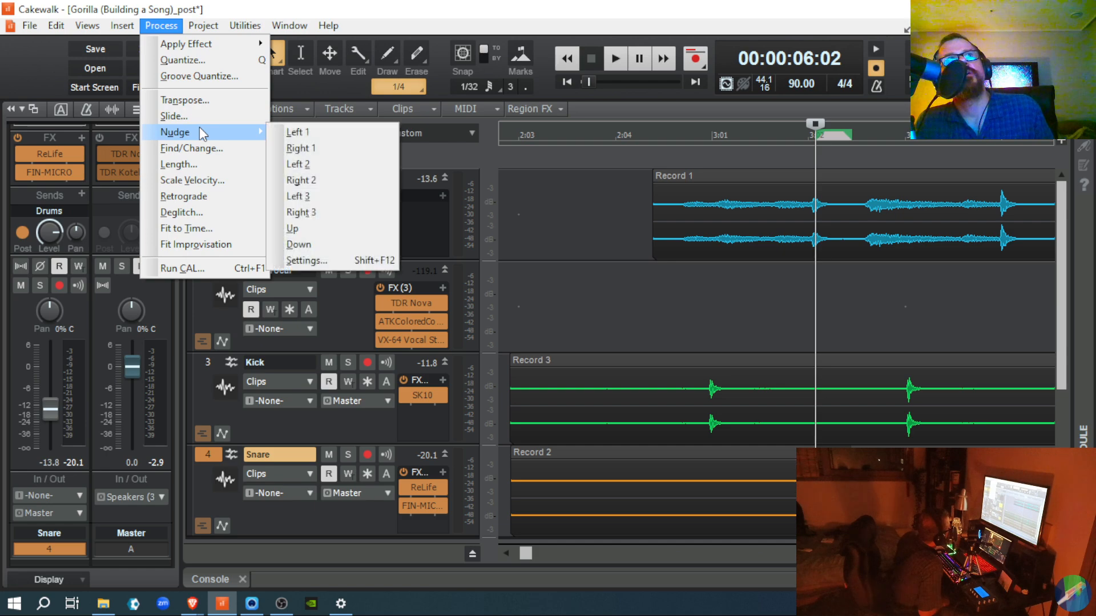
click(299, 197)
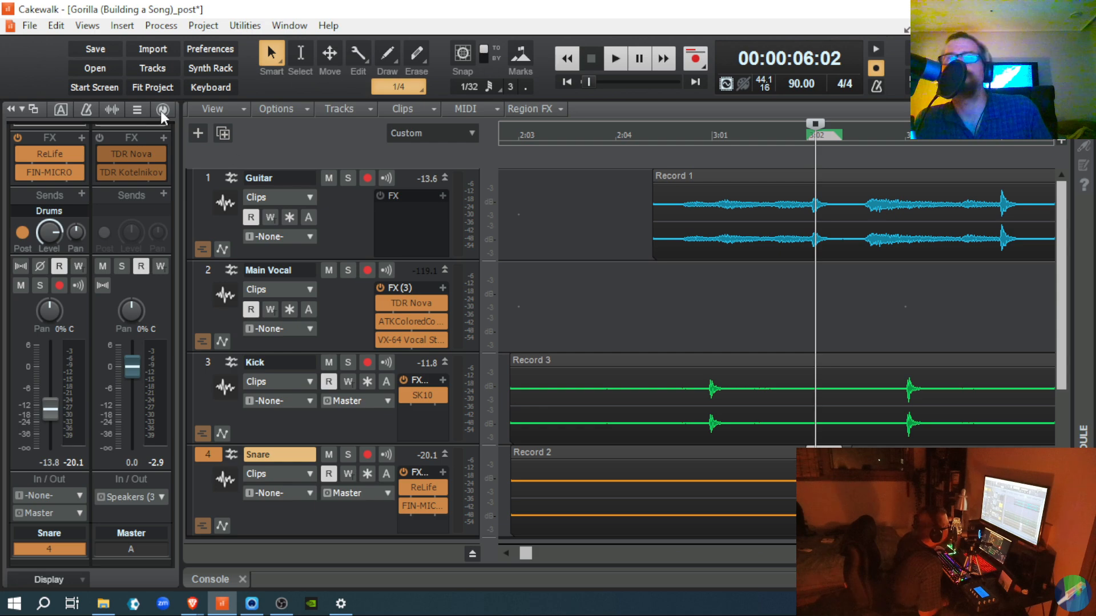
click(161, 27)
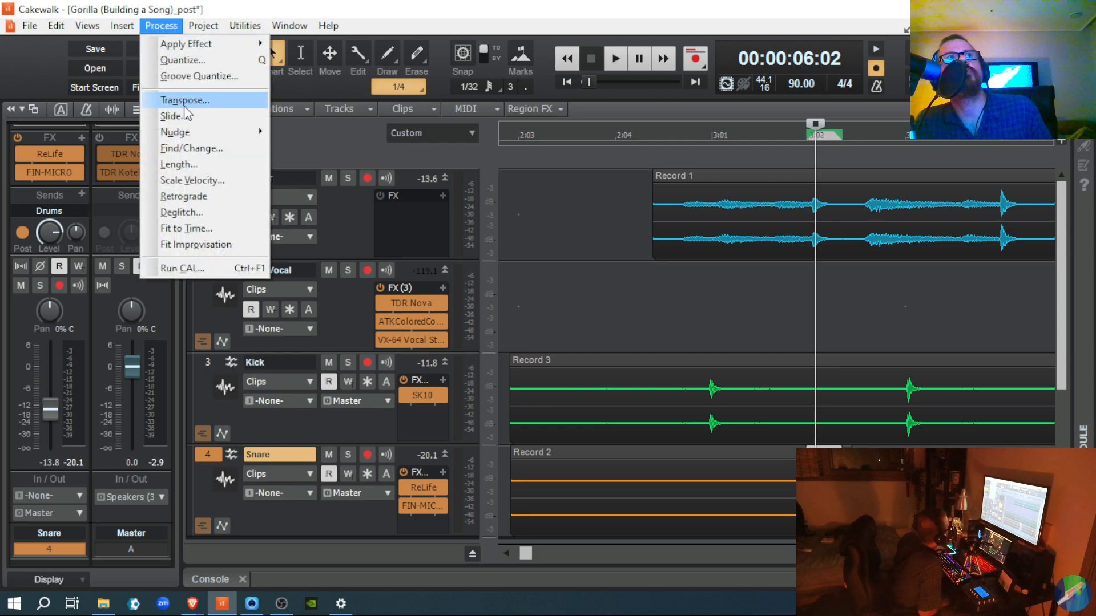
mouse_move(192, 135)
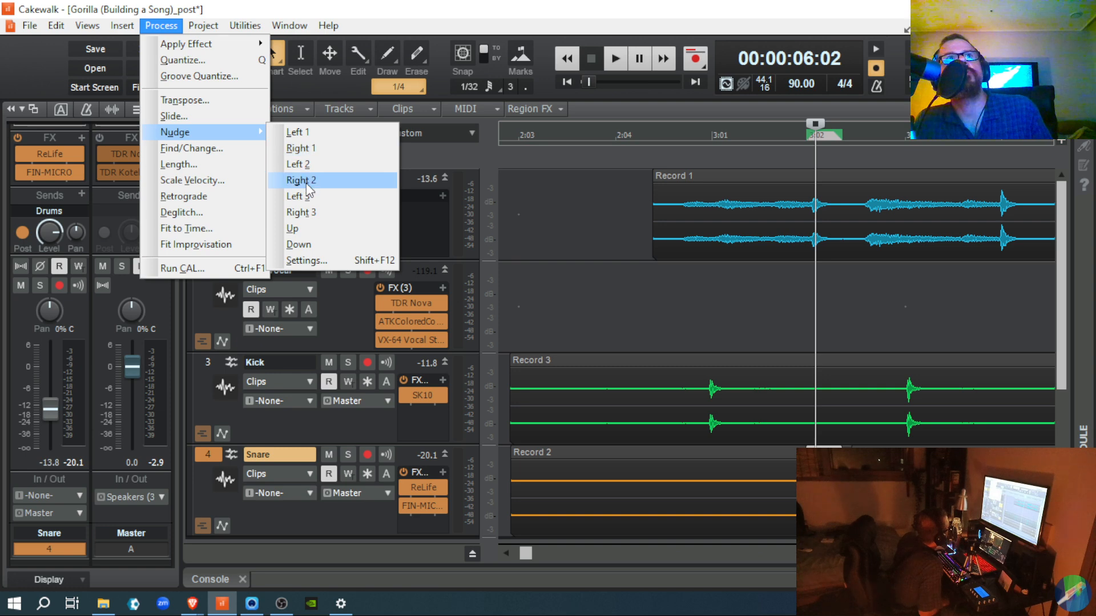
click(306, 165)
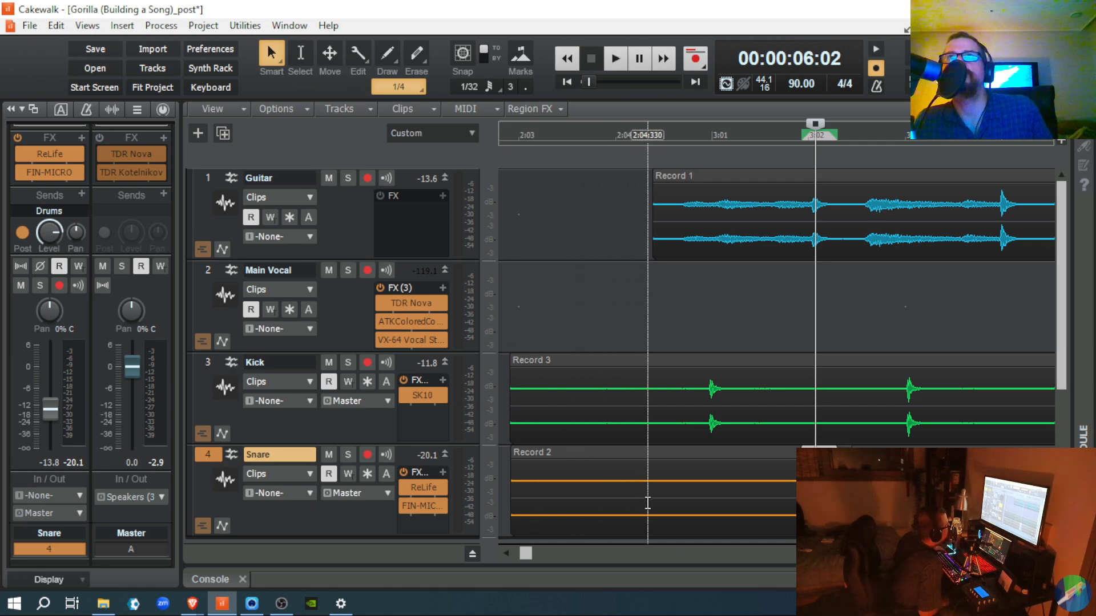
- Play the intro twice from just before the guitar enters to check the snare timing, and save the project
click(648, 490)
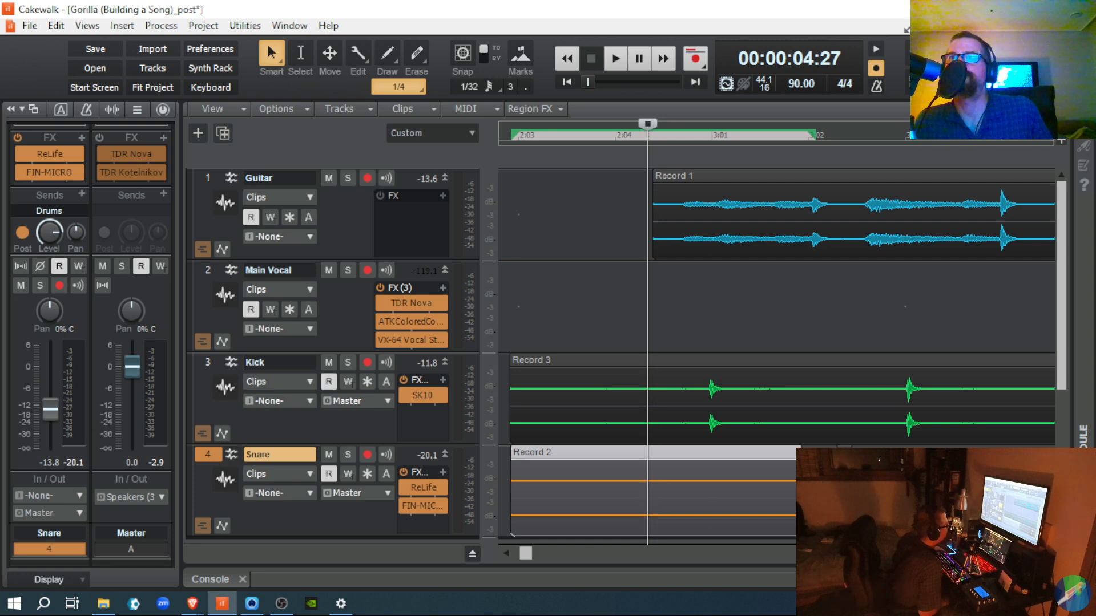
key(ctrl+Left)
key(ctrl+Left)
key(ctrl+Left)
key(ctrl+Left)
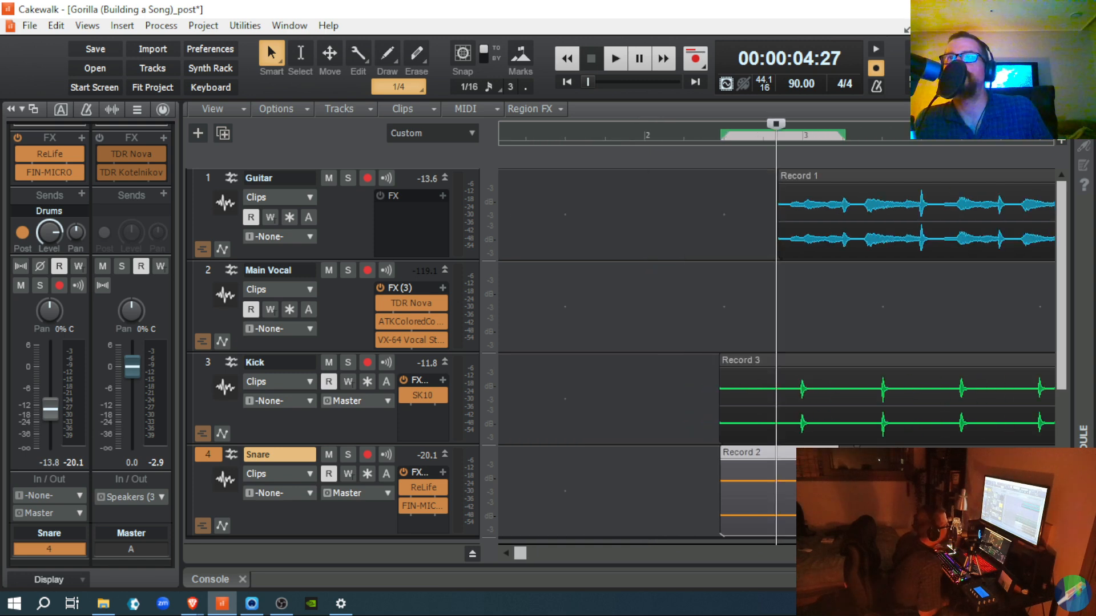
key(space)
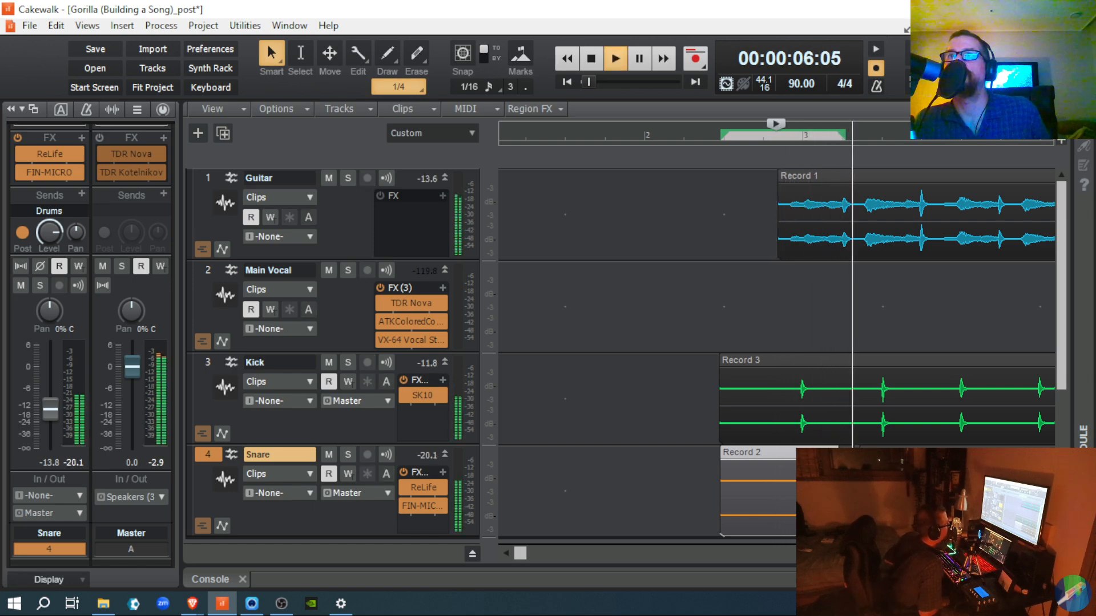
key(space)
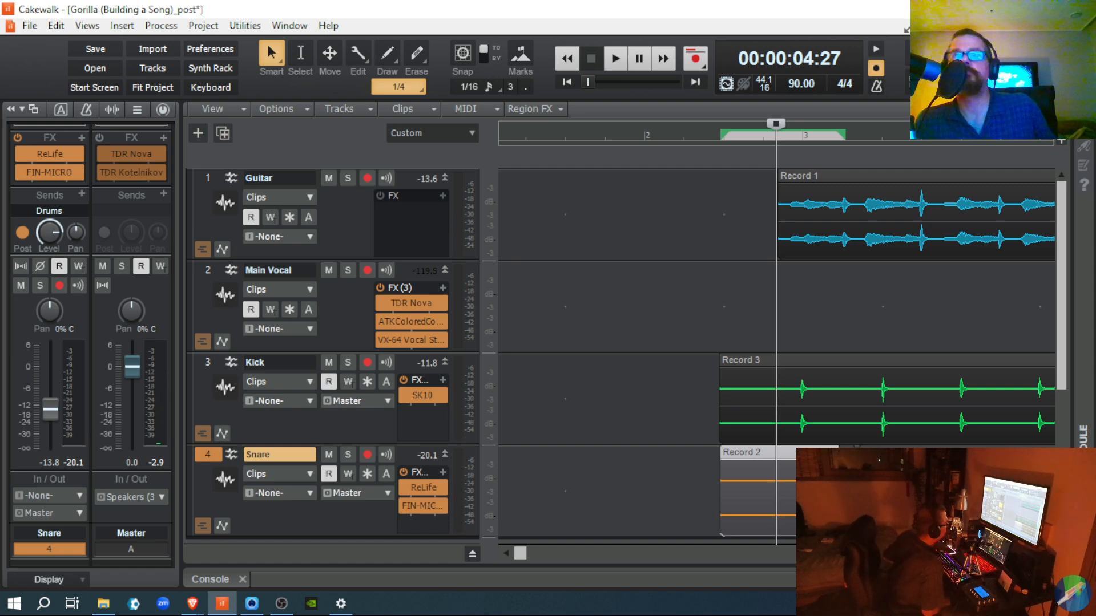
key(space)
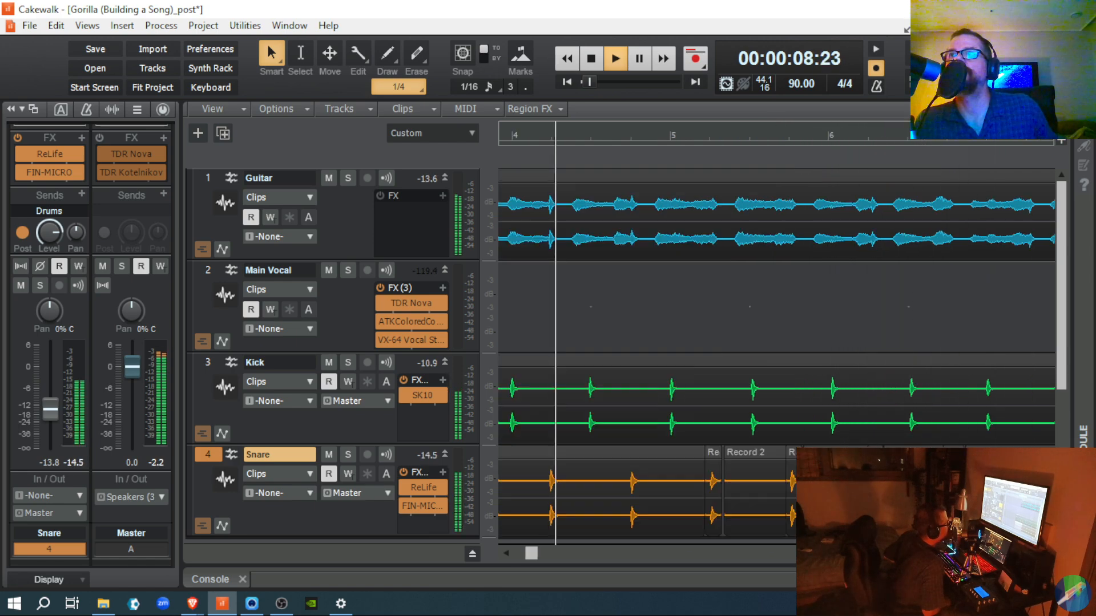
key(space)
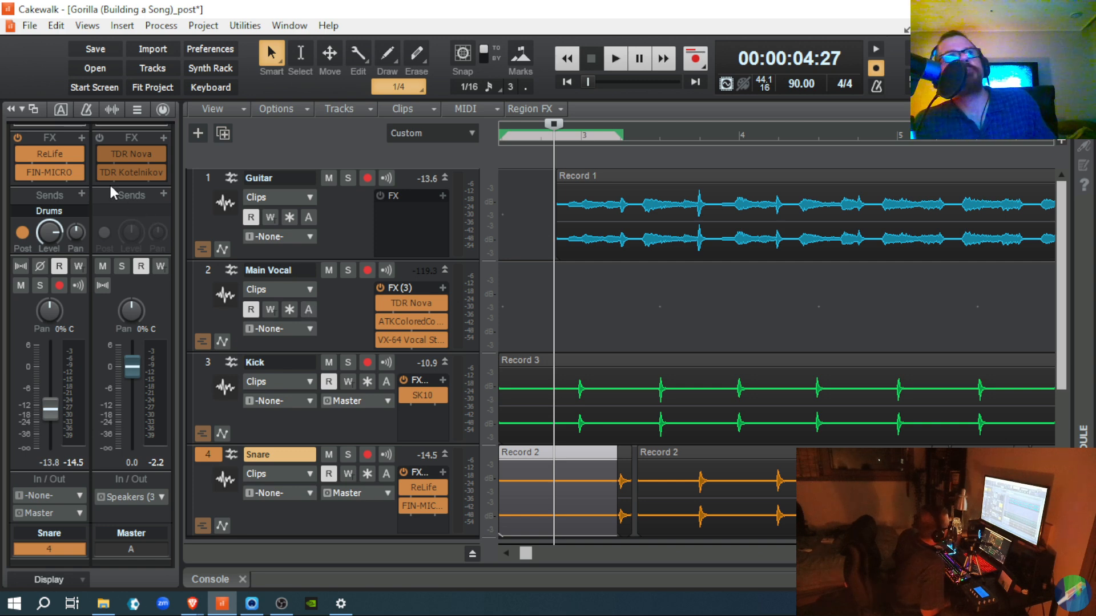
click(90, 45)
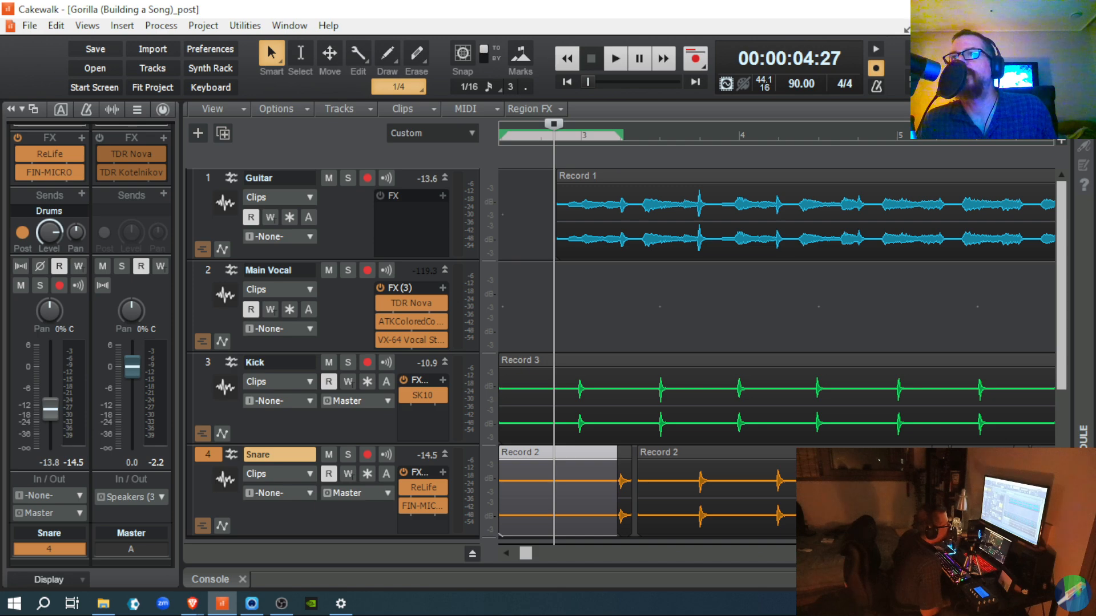
- Select all clips on the Kick track across the full length of the song
click(154, 91)
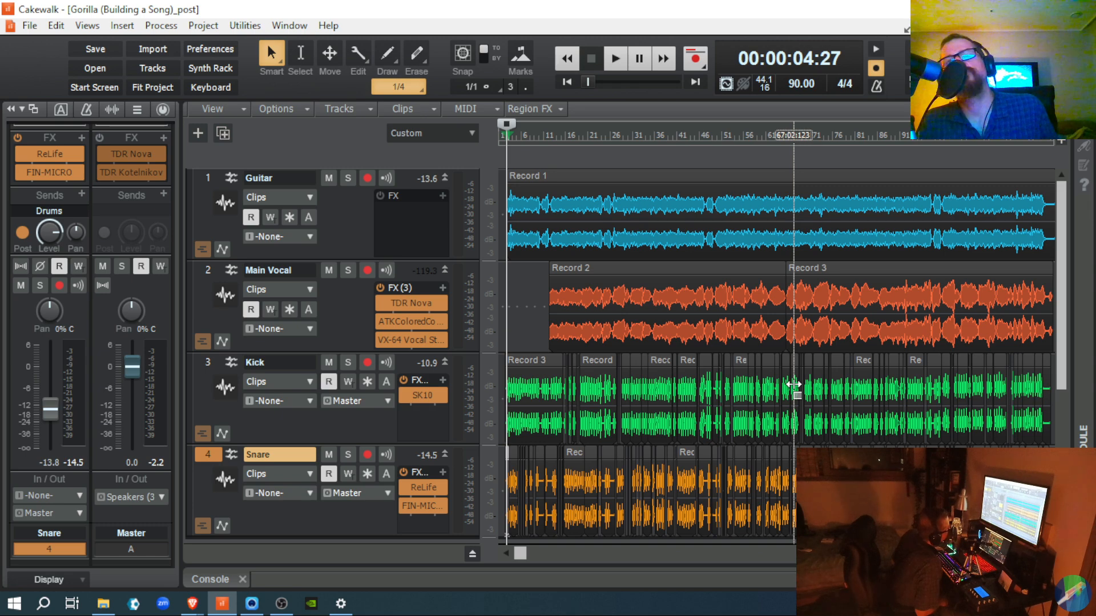
drag(793, 384, 791, 384)
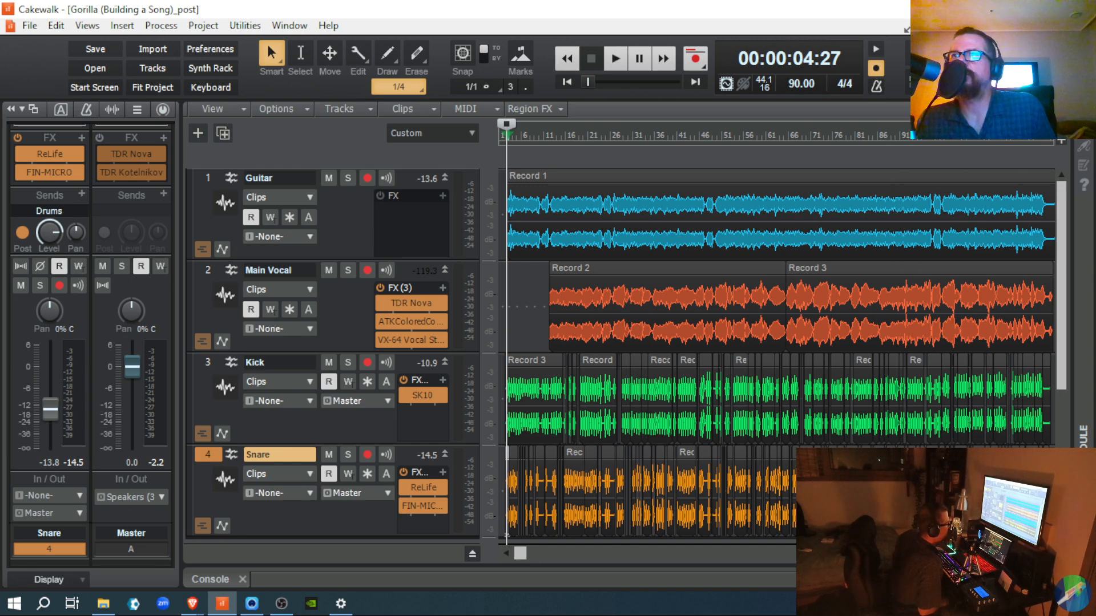
key(ctrl+Left)
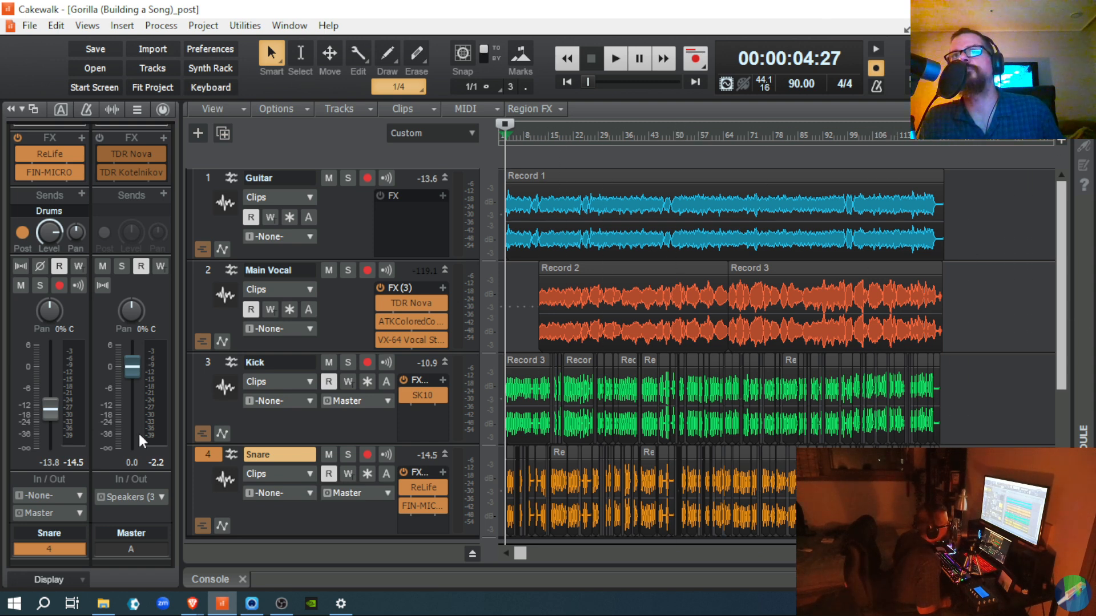
click(969, 401)
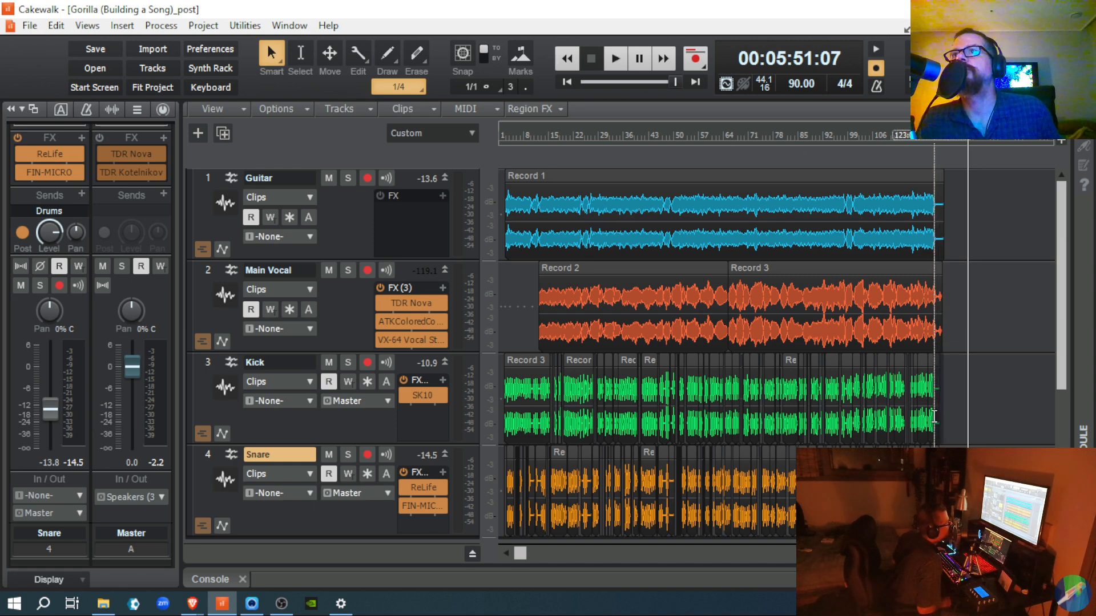
drag(912, 421, 477, 427)
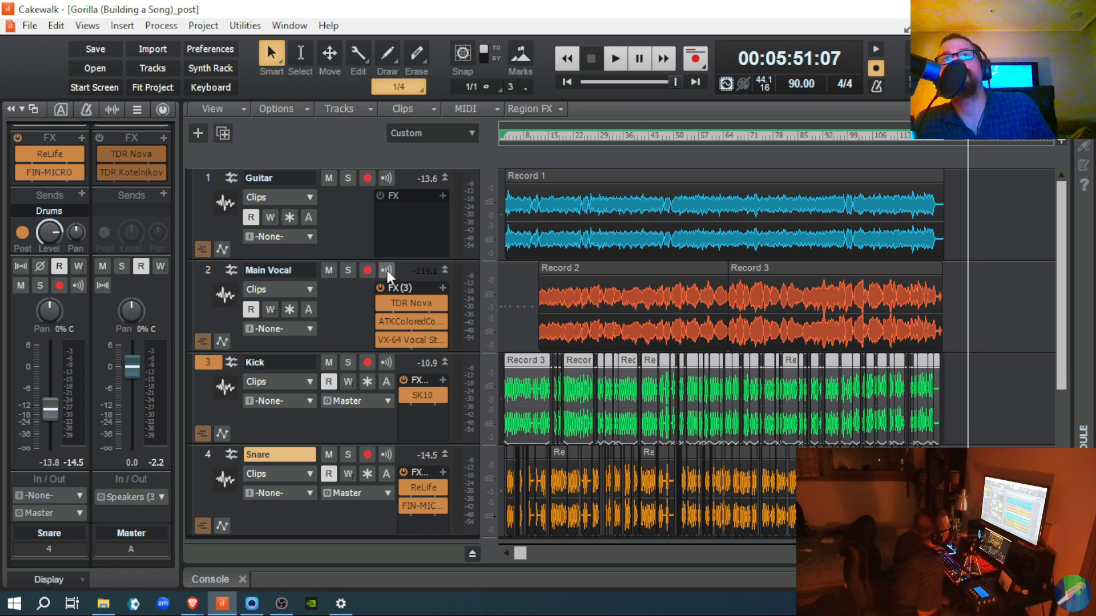
click(37, 28)
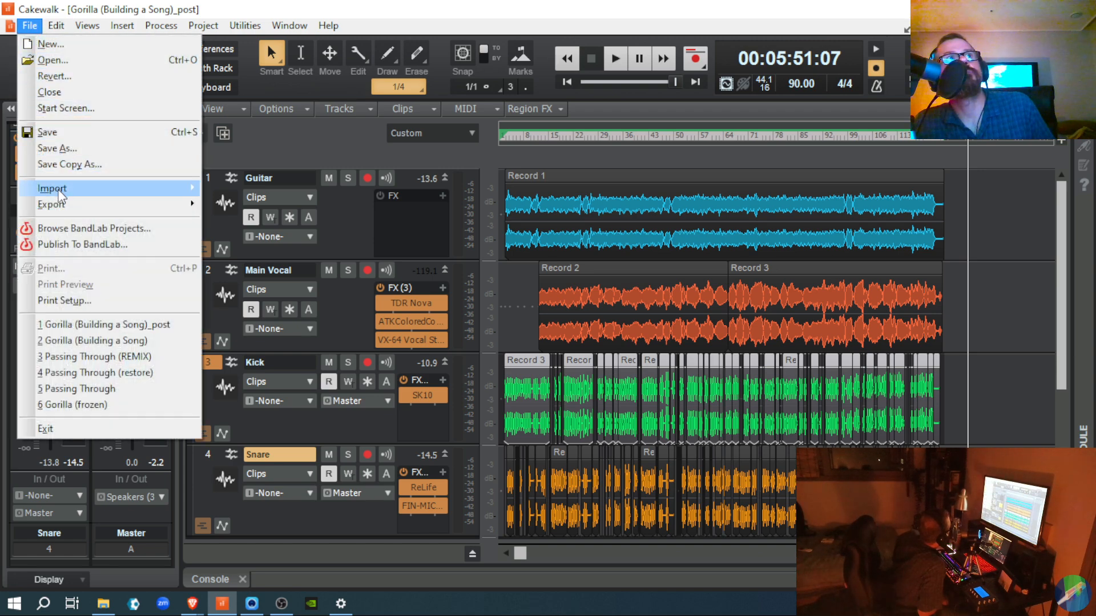
mouse_move(65, 210)
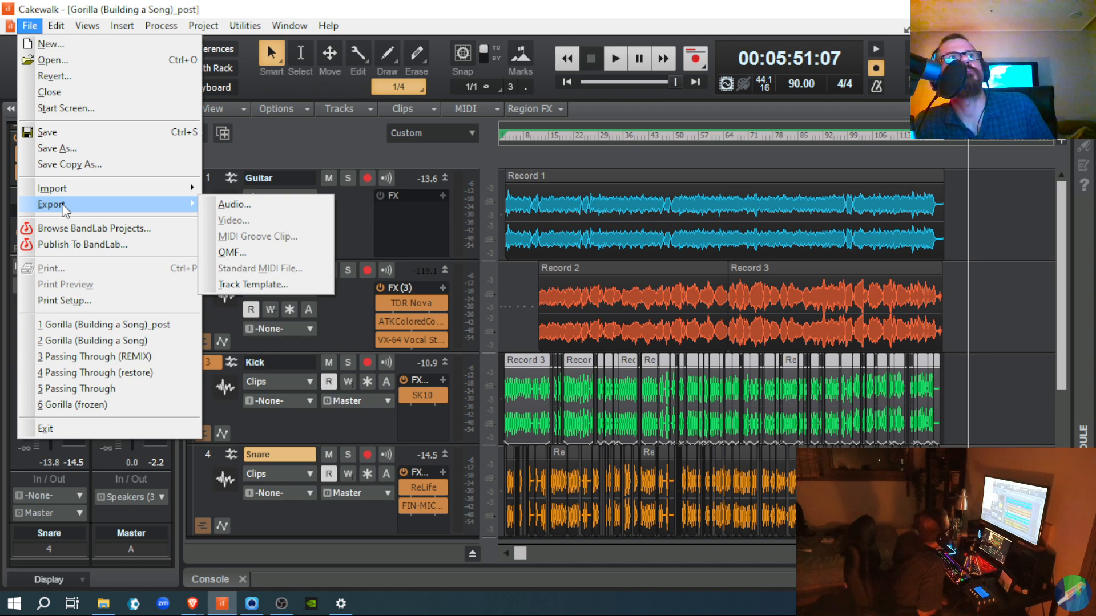
click(214, 205)
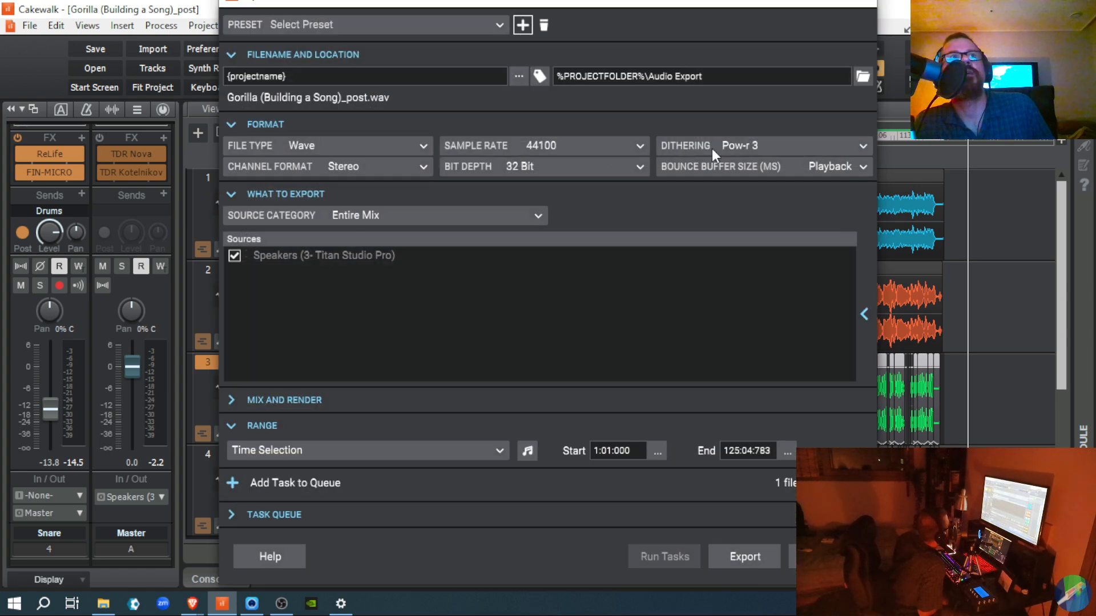
click(824, 557)
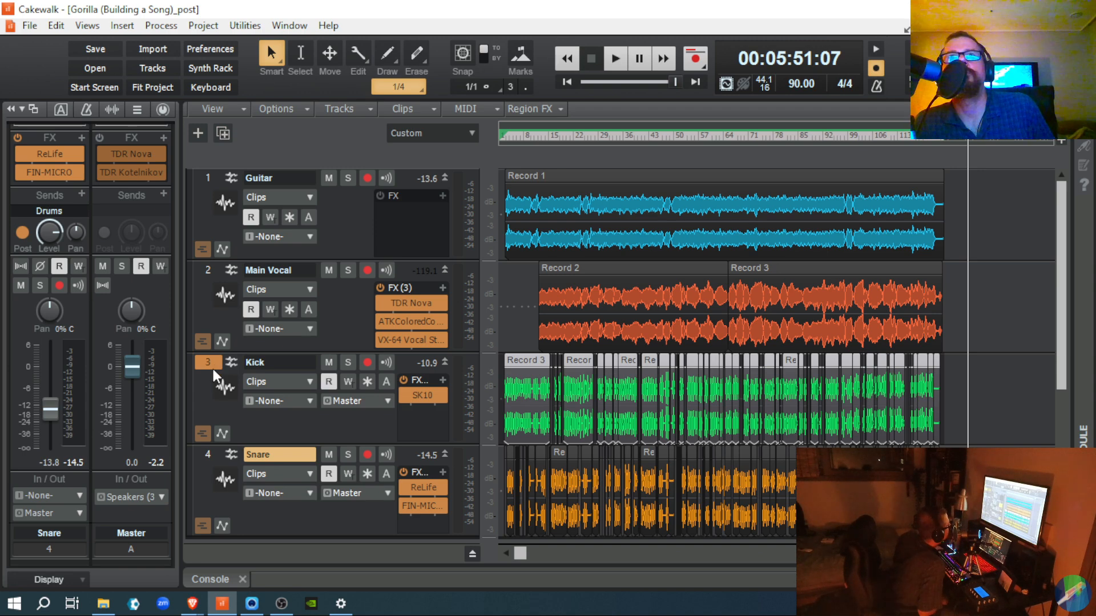
- Open the audio export settings and name the export file Kick in the project's Audio Export folder
click(32, 28)
mouse_move(109, 211)
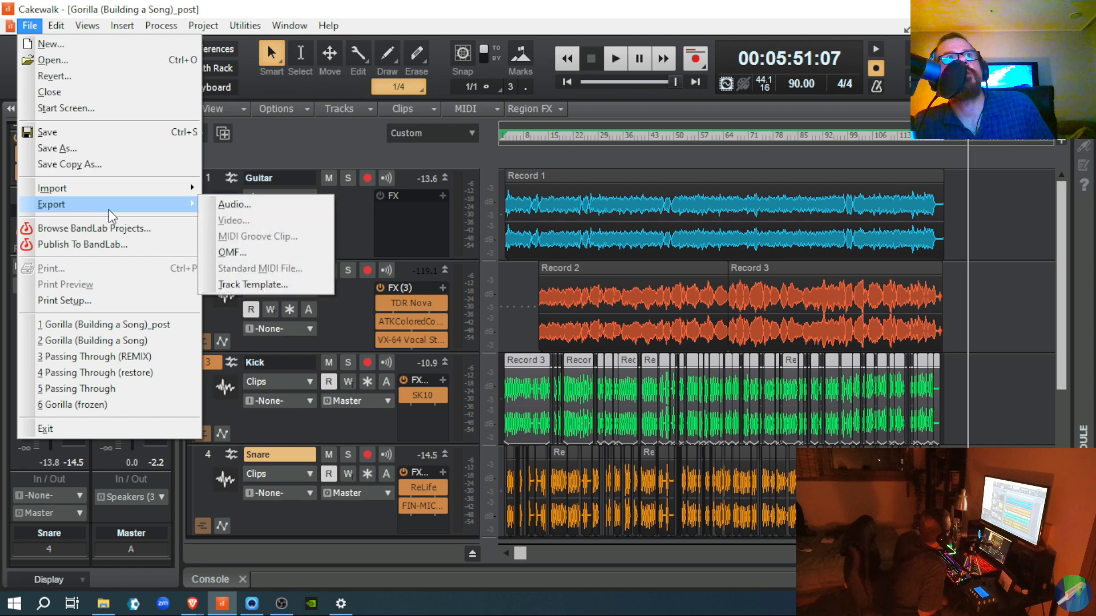
click(216, 205)
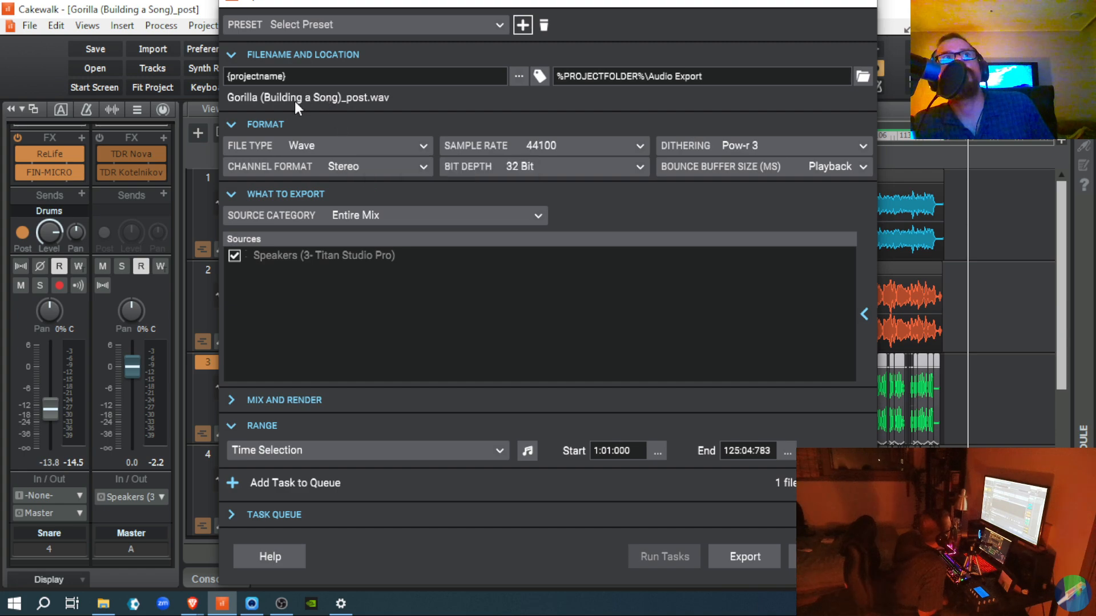
click(518, 76)
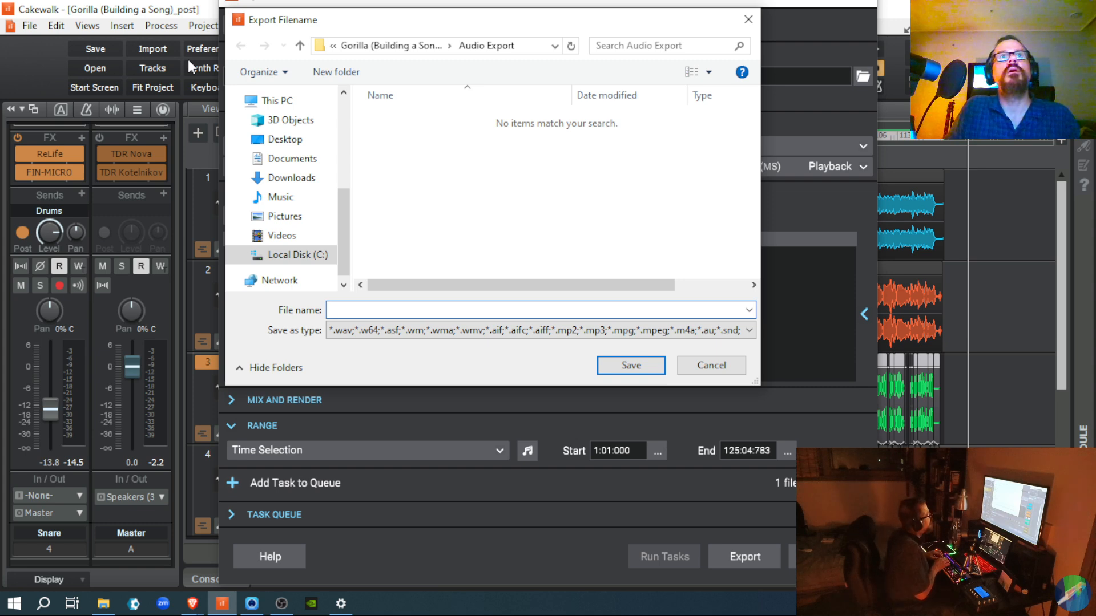
text(Kick)
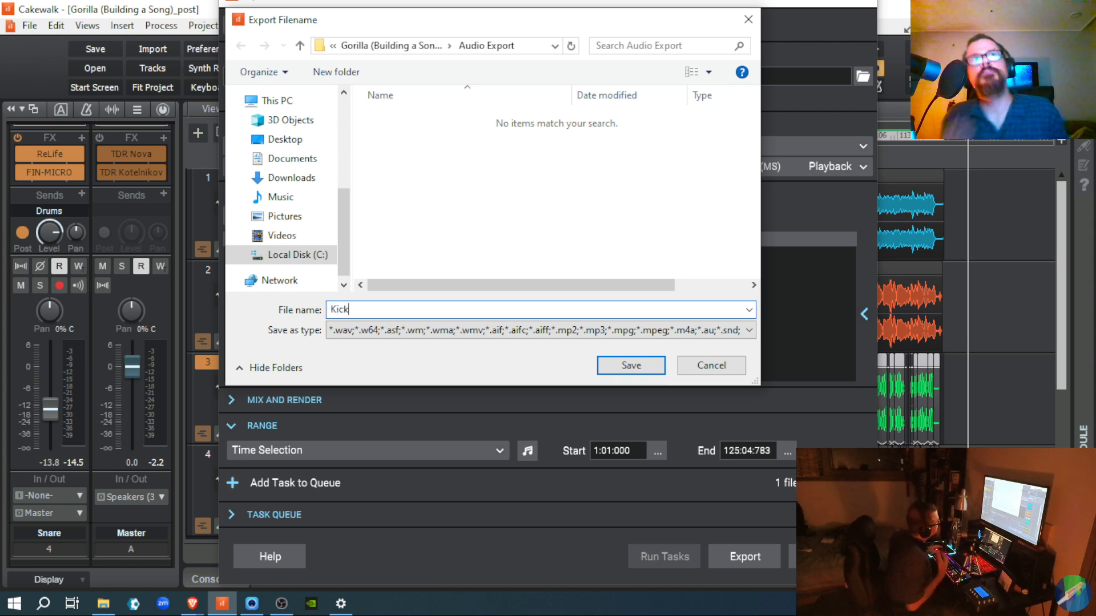
click(635, 368)
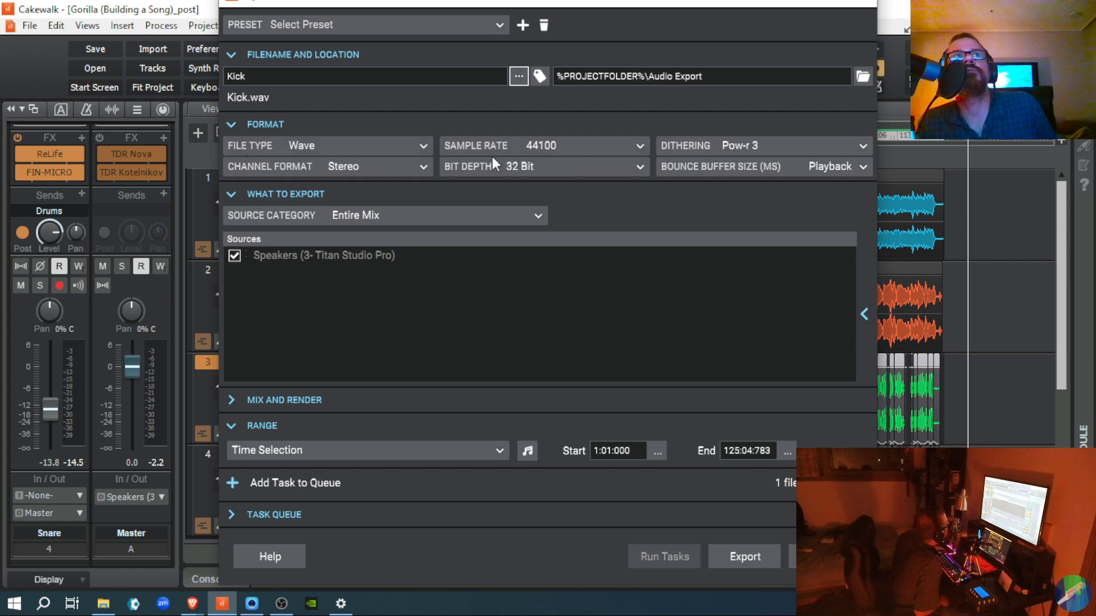
- Set the export sample rate to 48000 and the bit depth to 24 Bit
click(575, 145)
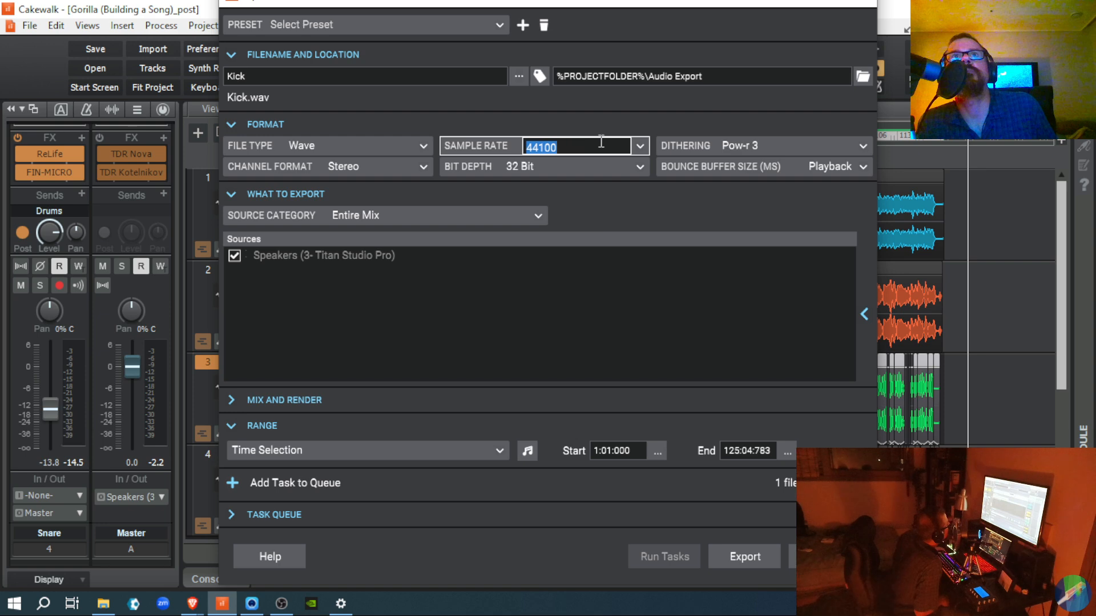
click(639, 146)
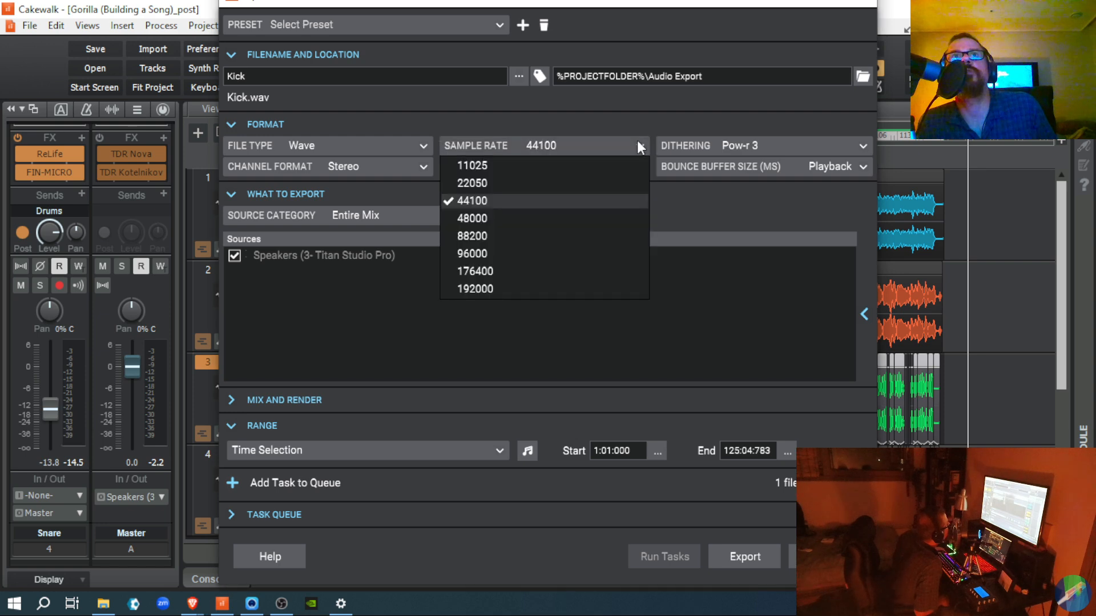
click(629, 220)
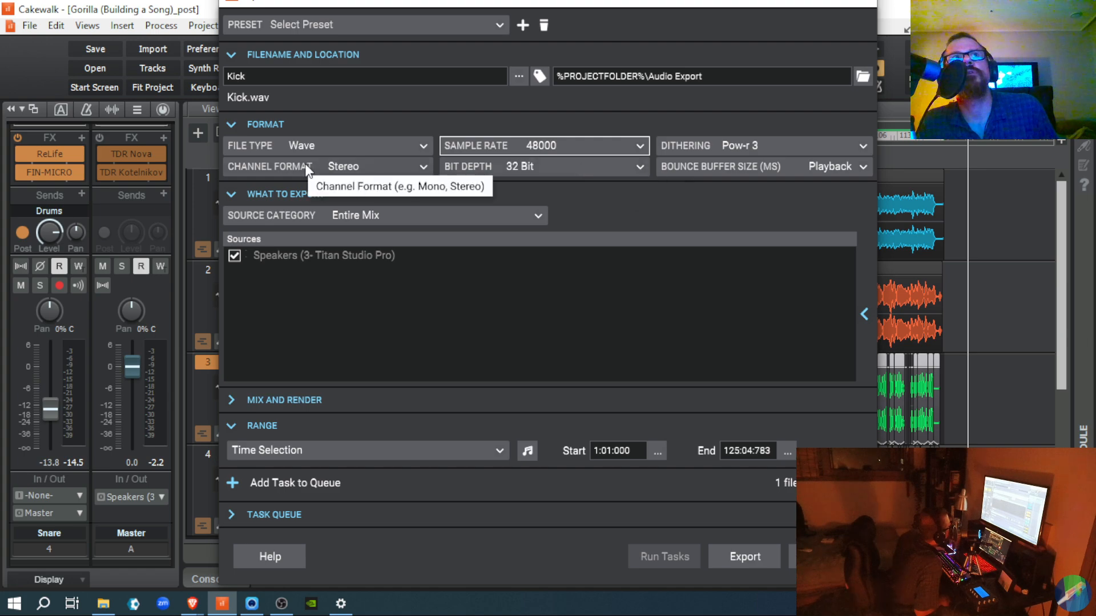
click(634, 167)
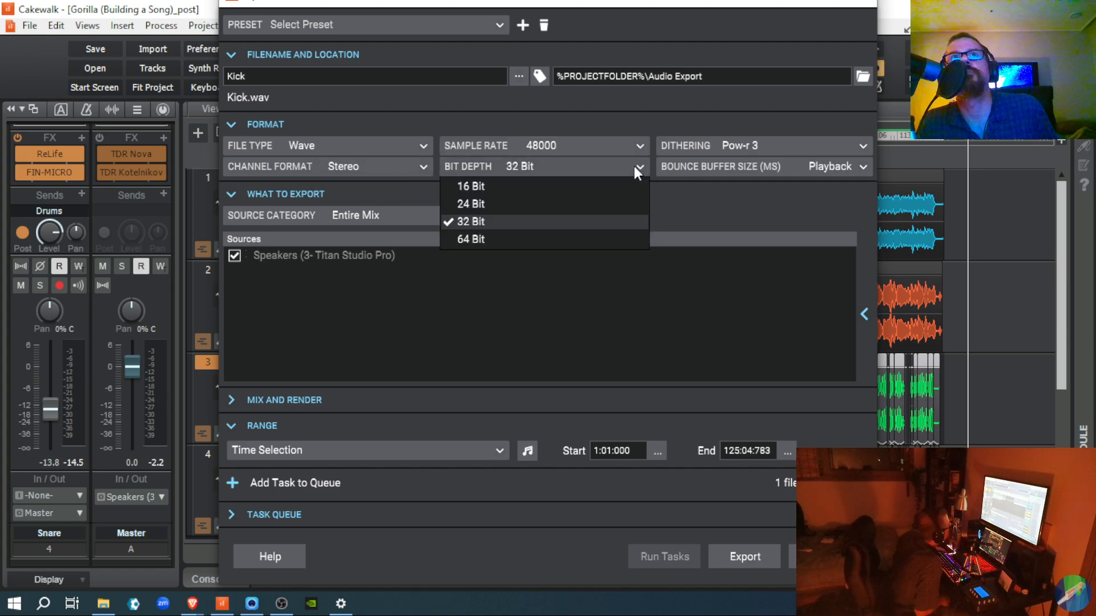
click(635, 198)
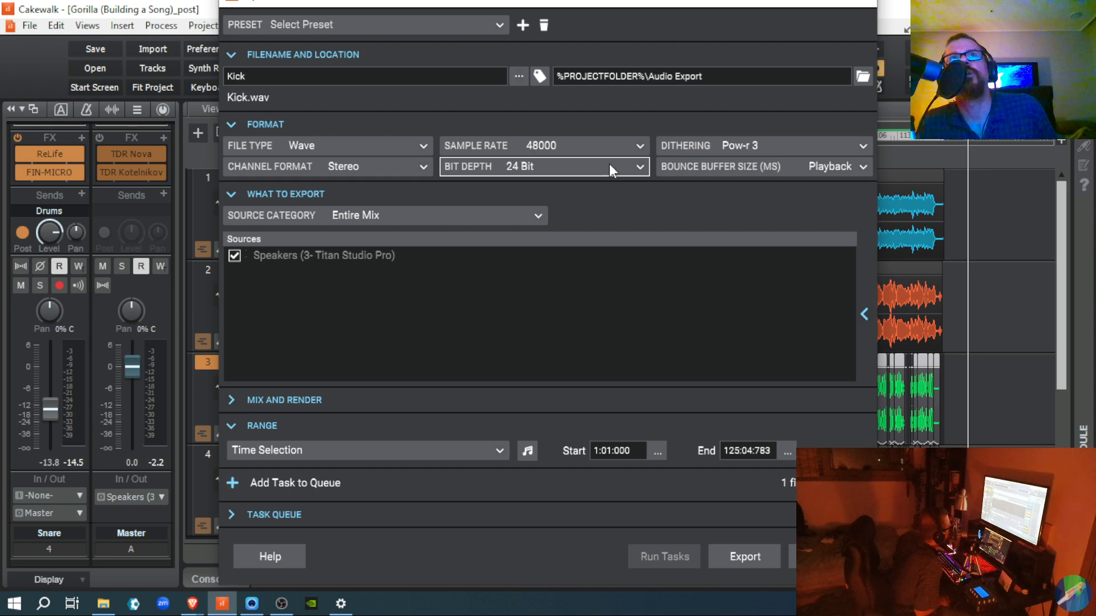
click(642, 146)
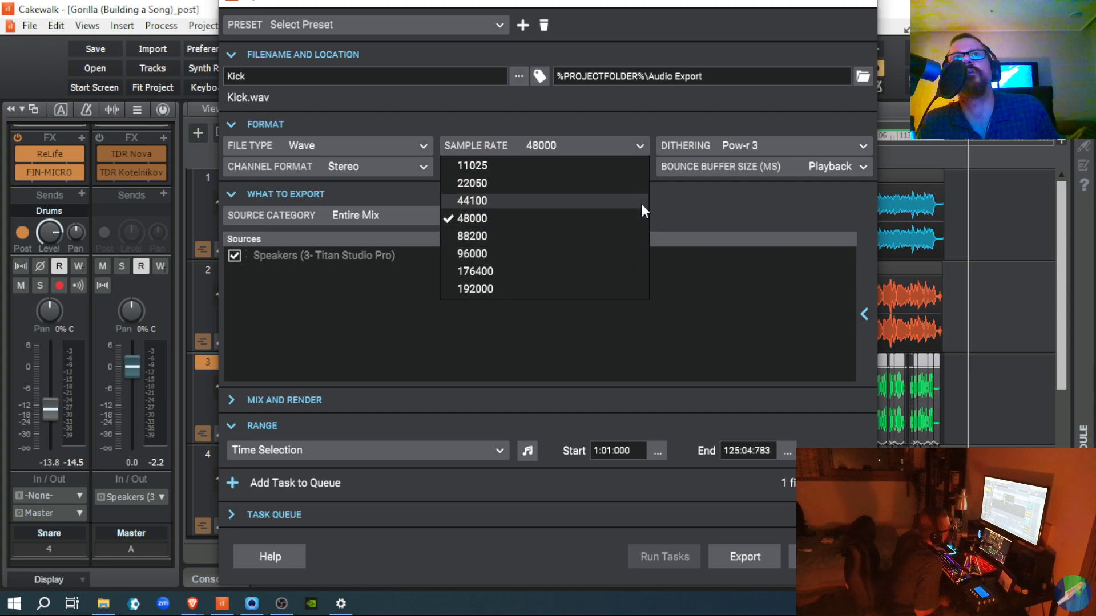
click(639, 146)
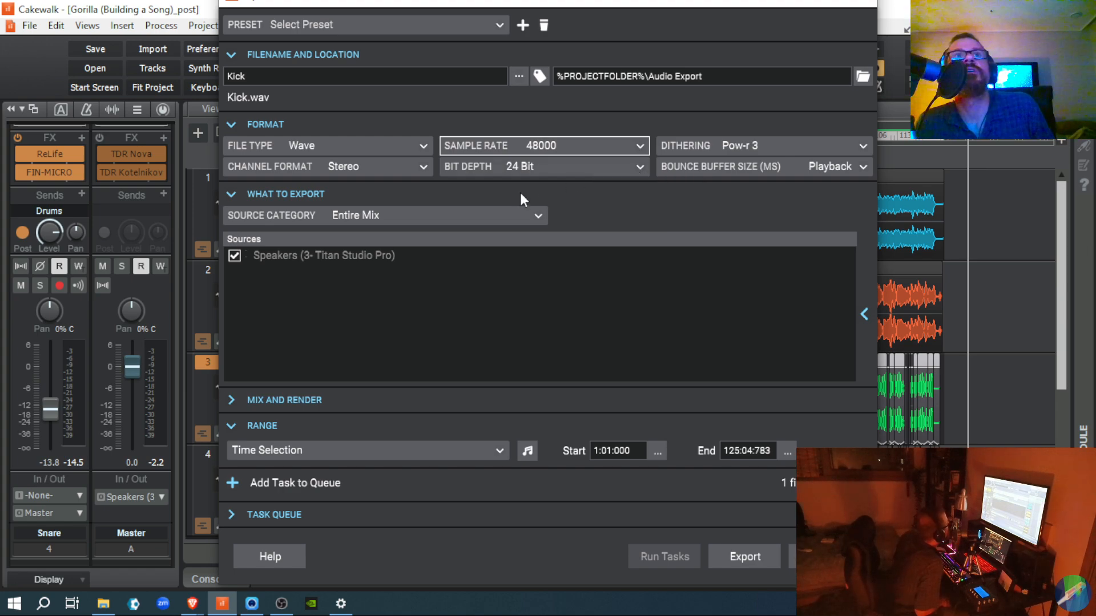
- Set the export source category to Tracks, with the Kick track as the source
click(525, 214)
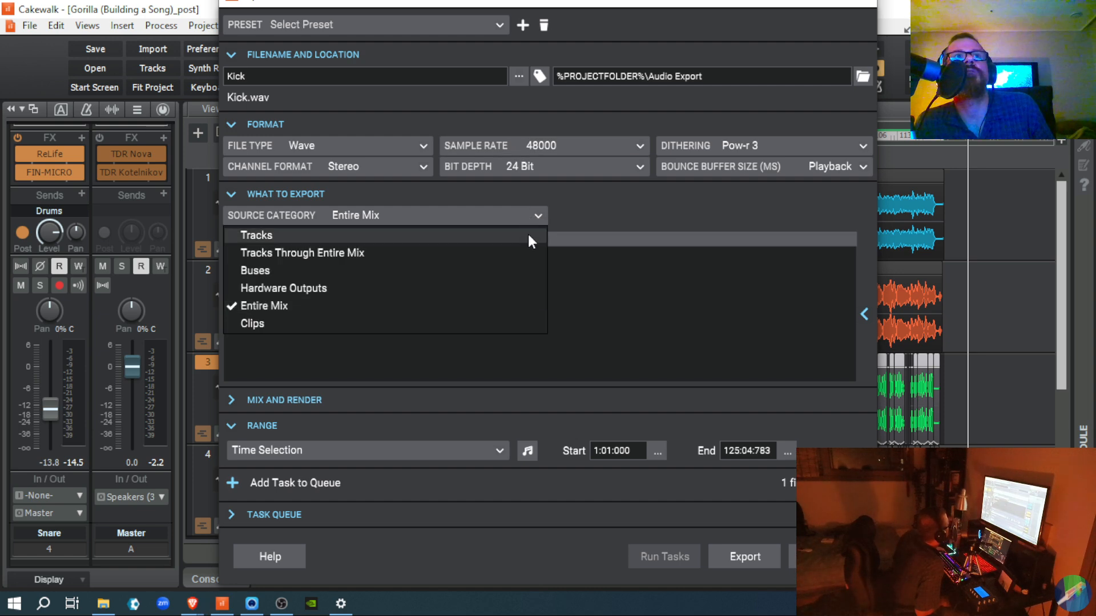
click(527, 235)
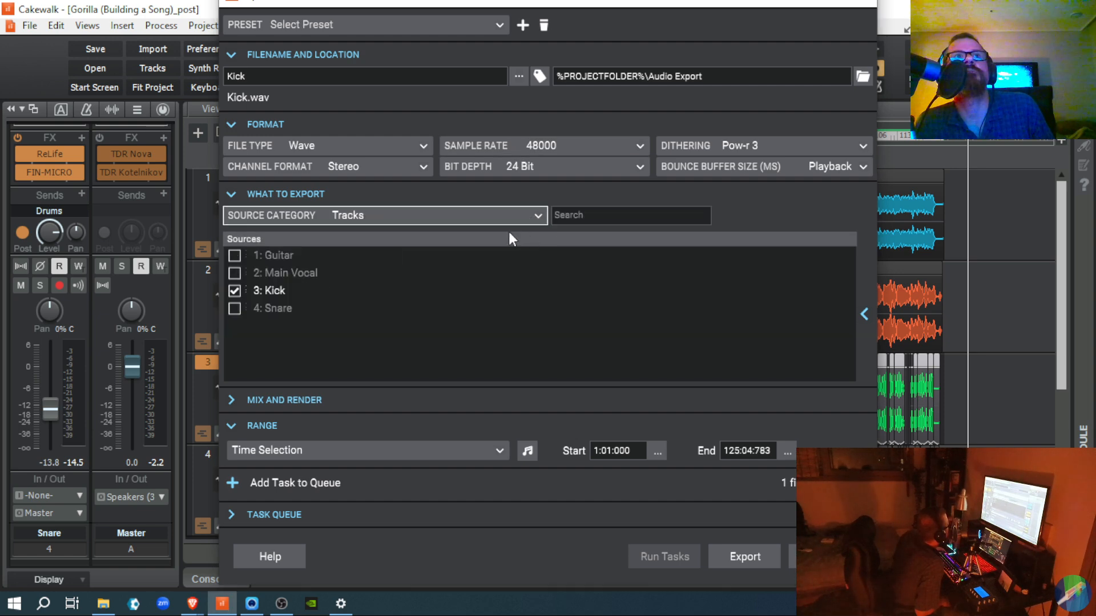
click(539, 213)
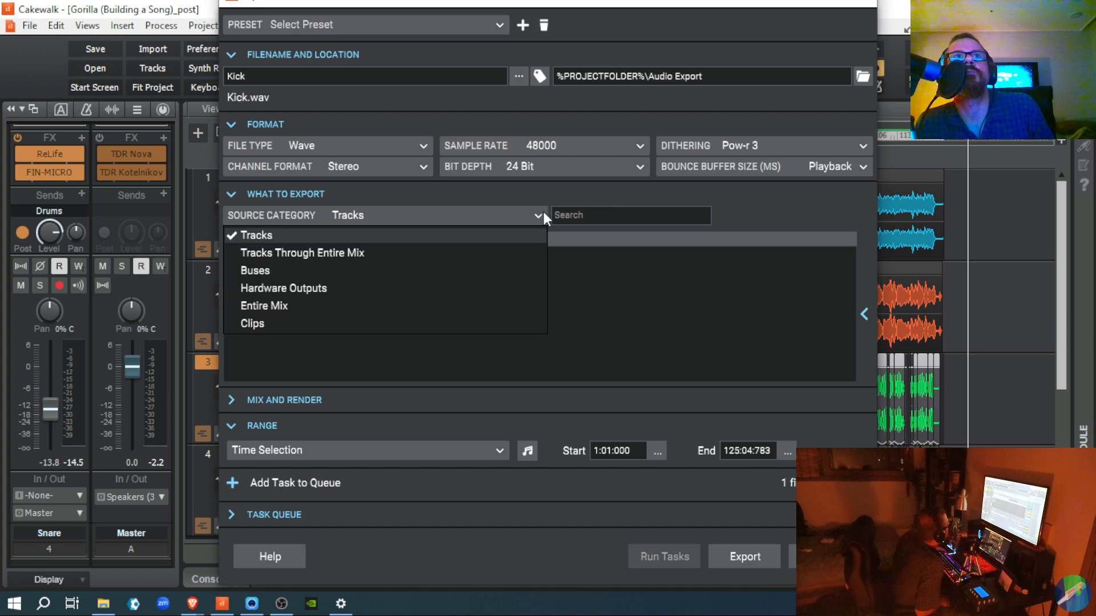
click(574, 187)
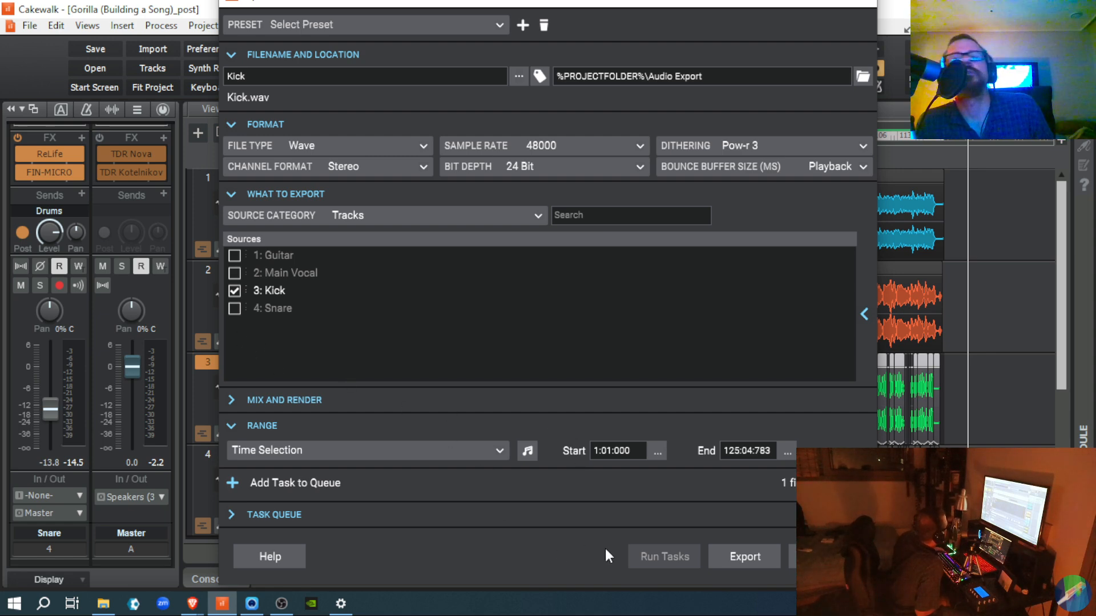
- Start exporting the Kick track, cancel the render and discard the partially rendered audio
click(745, 557)
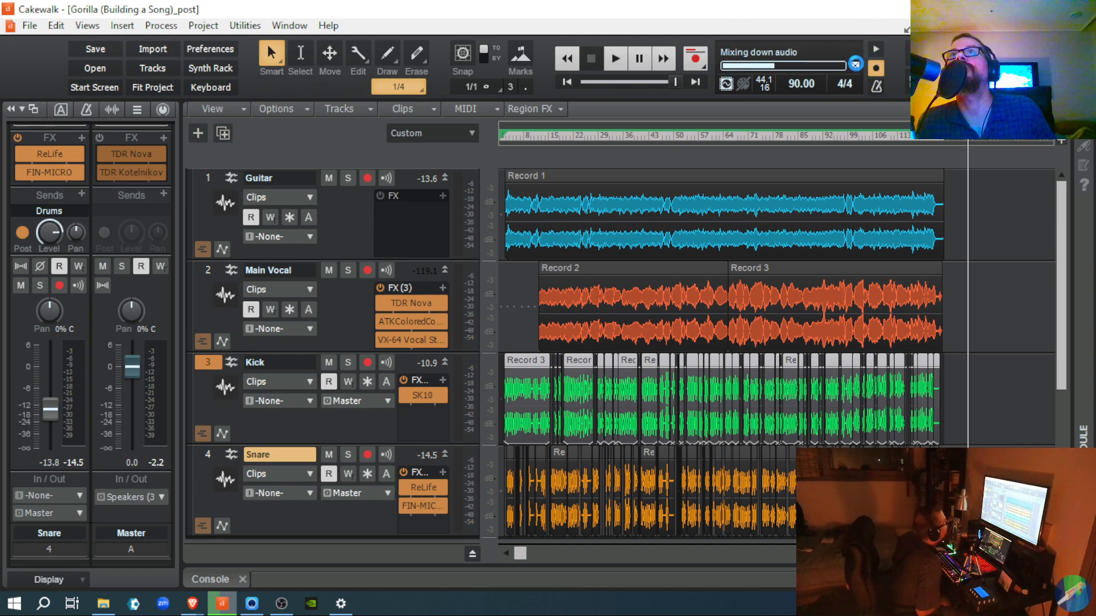
click(855, 64)
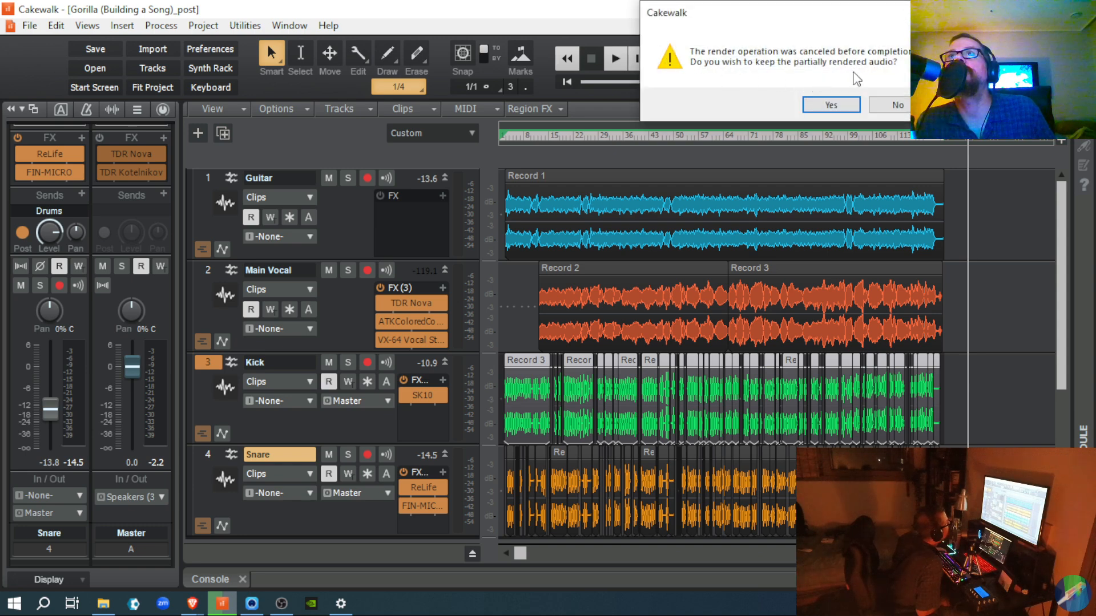
click(896, 105)
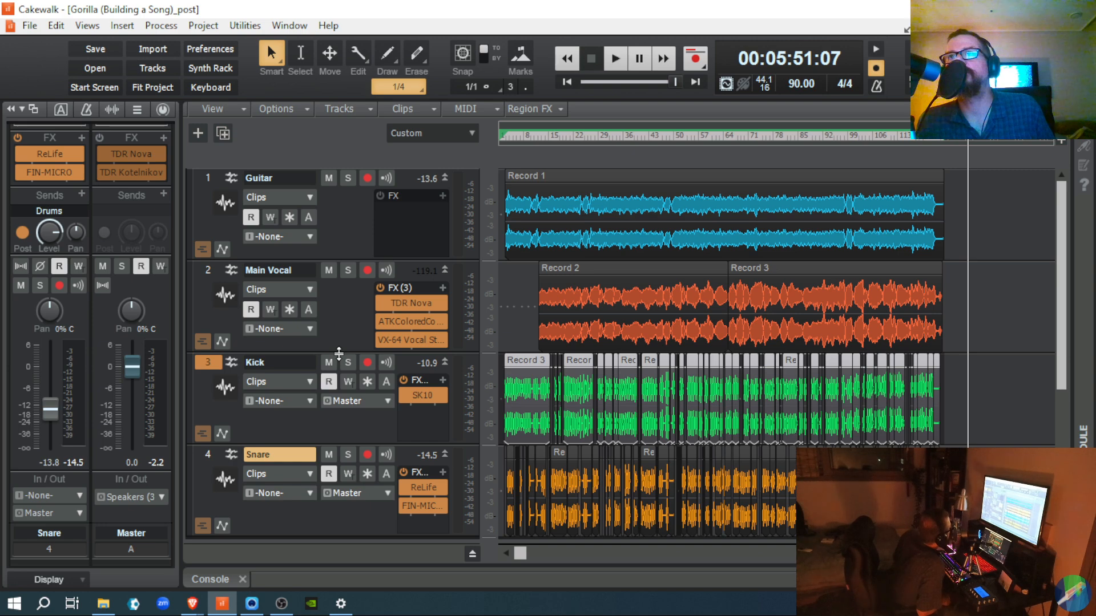
- Bypass the Kick track's effects rack and switch off its ProChannel processing
click(400, 380)
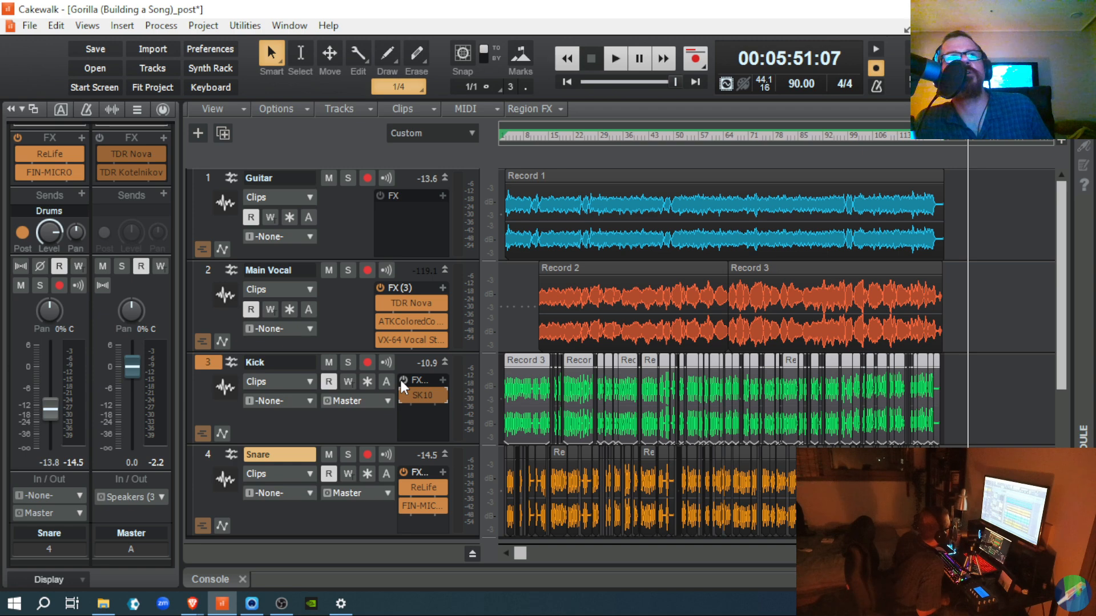
click(340, 430)
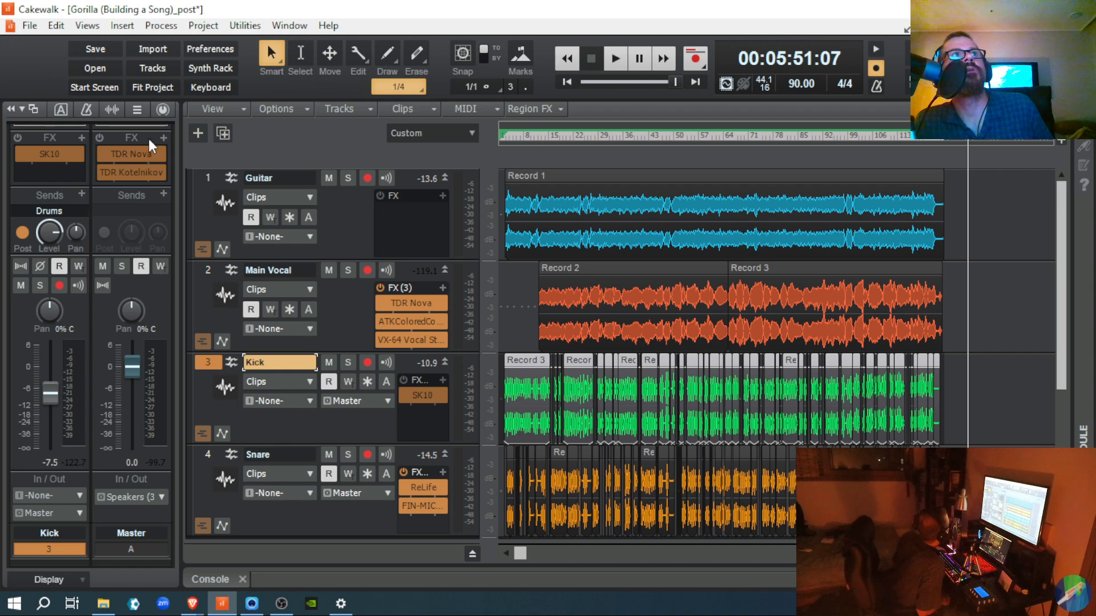
click(163, 108)
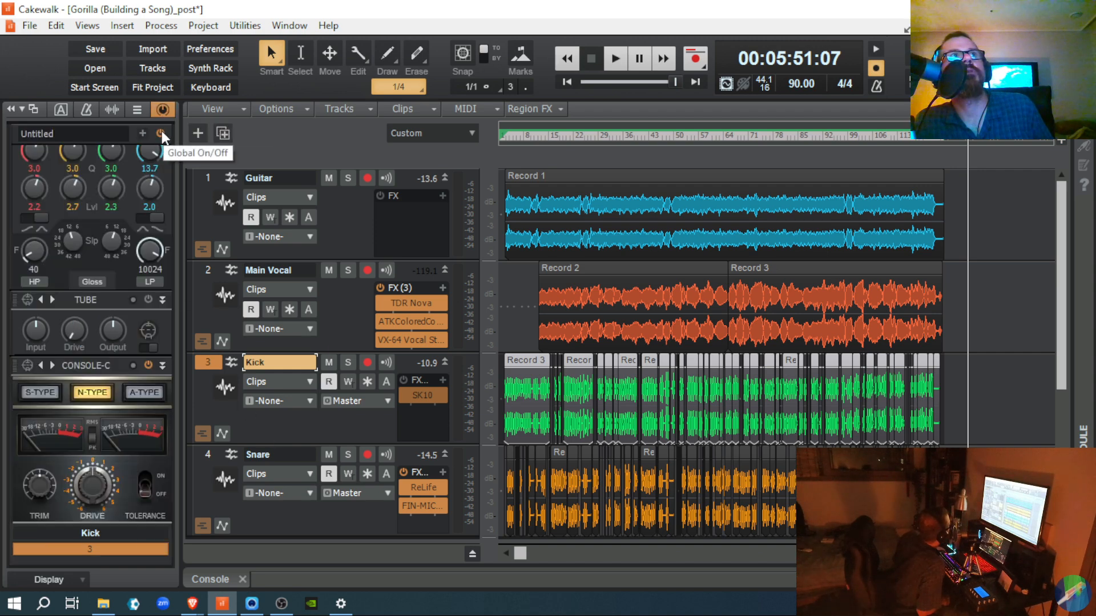
click(161, 133)
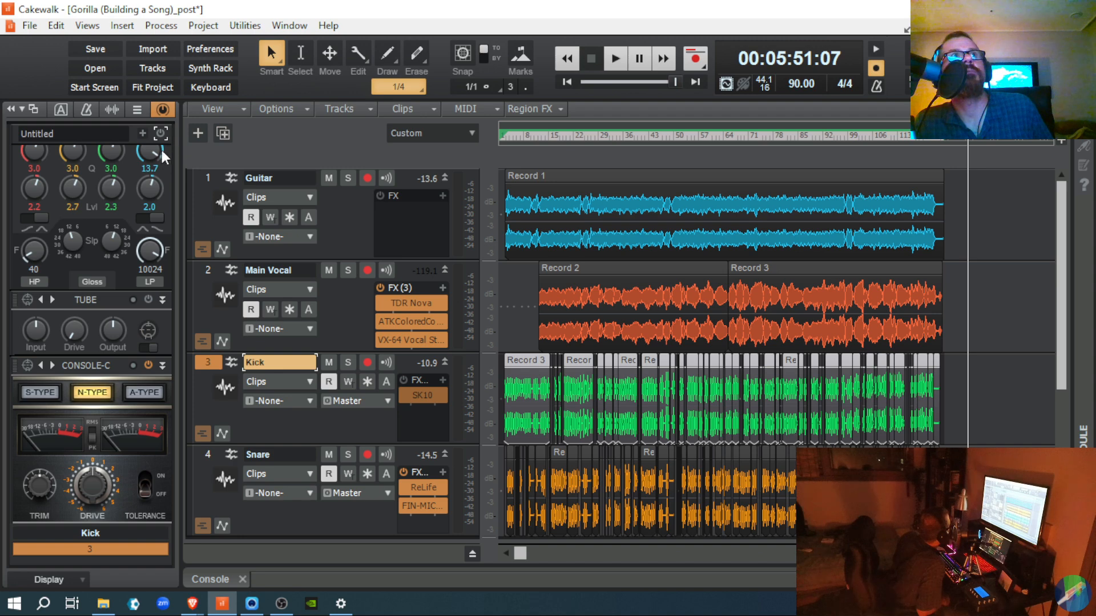
click(161, 133)
scroll(168, 187, up, 1)
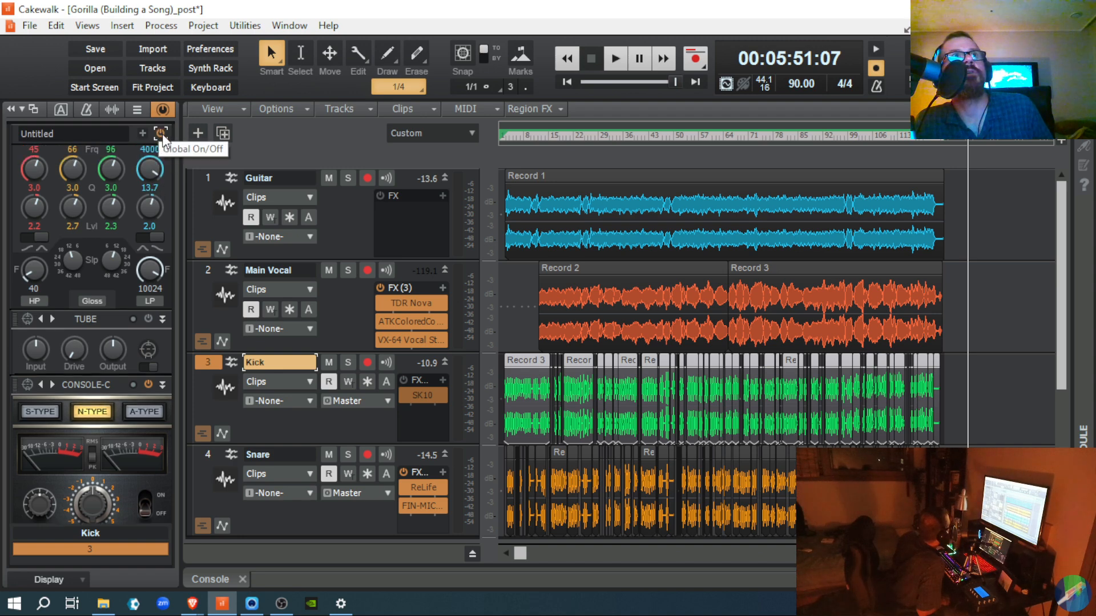
click(162, 136)
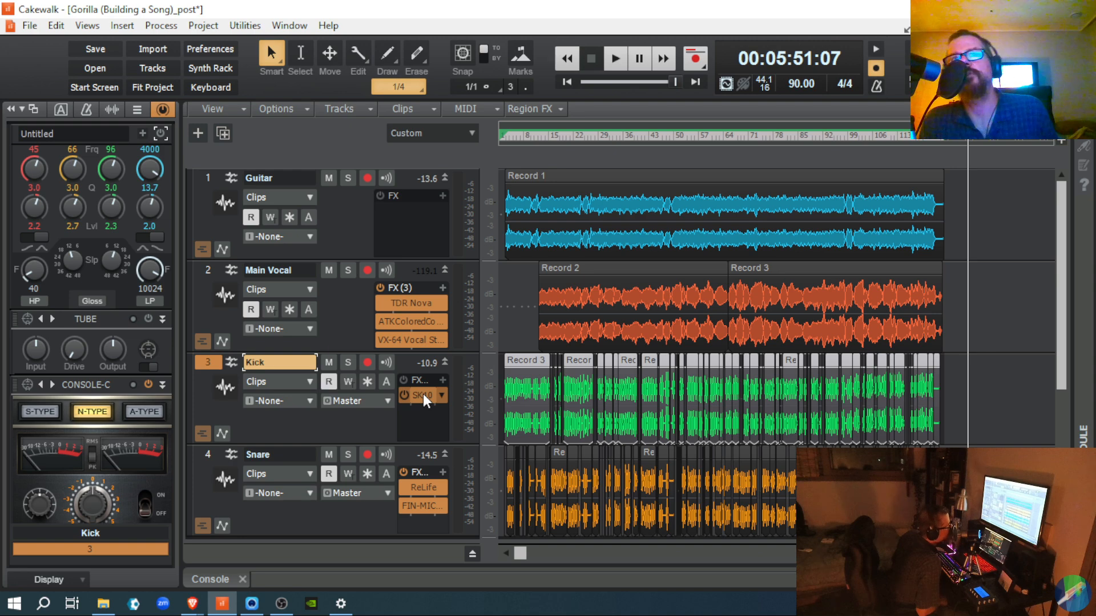
- Export the dry Kick track as Kick.wav with the current export settings and check the file in the Audio Export folder
click(38, 26)
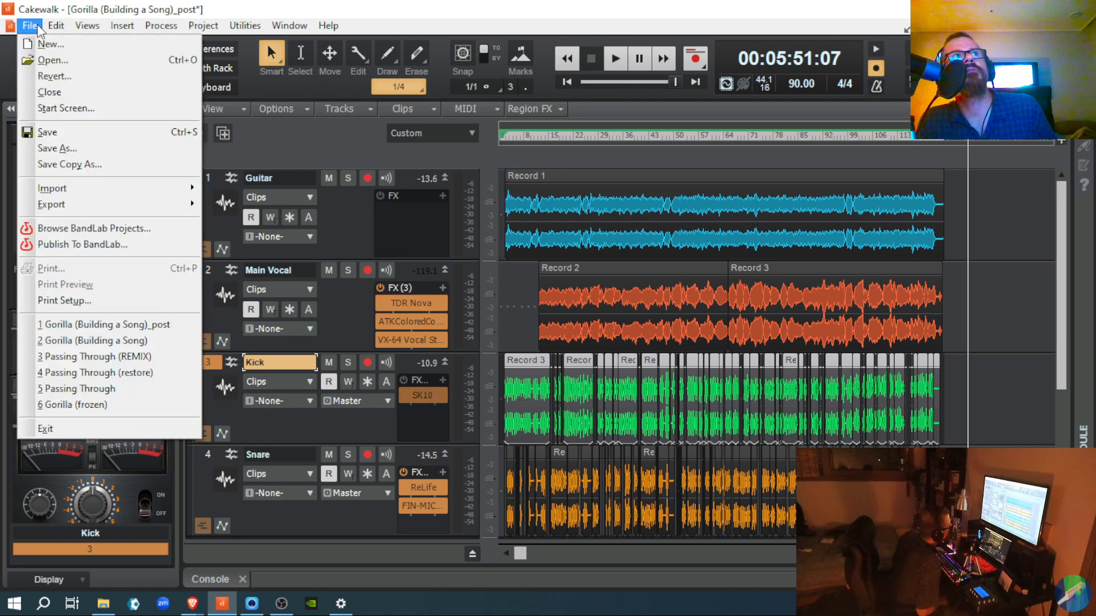
click(39, 28)
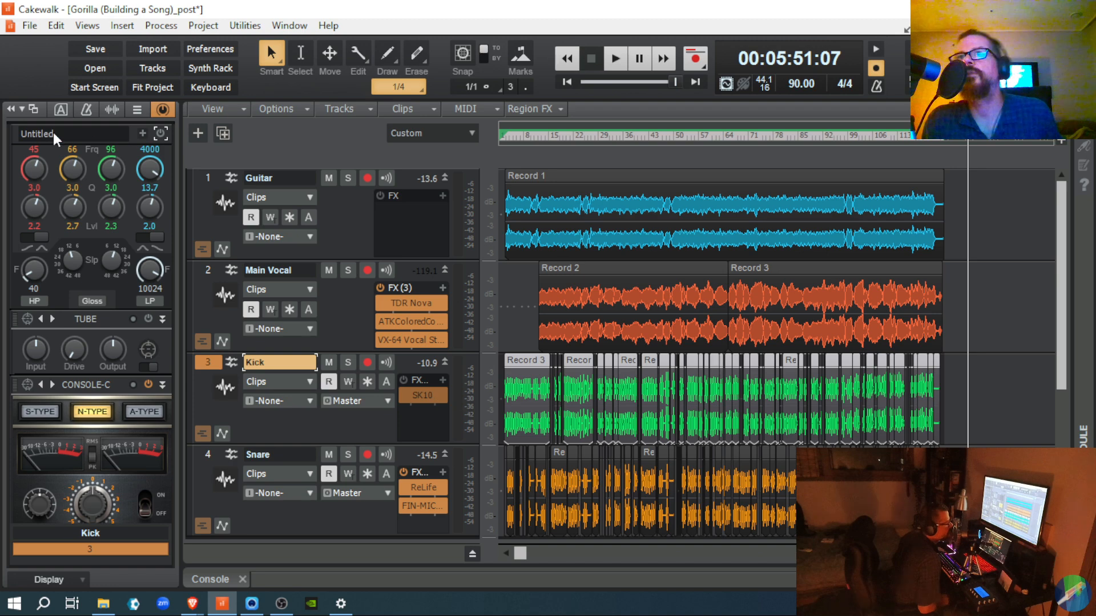
click(27, 25)
mouse_move(77, 206)
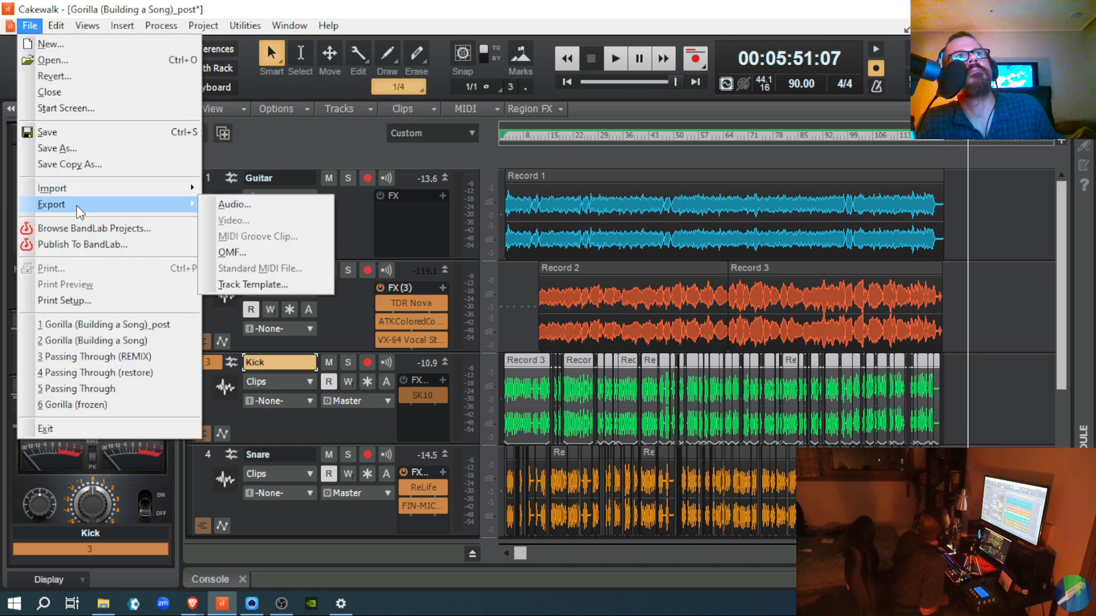
click(222, 207)
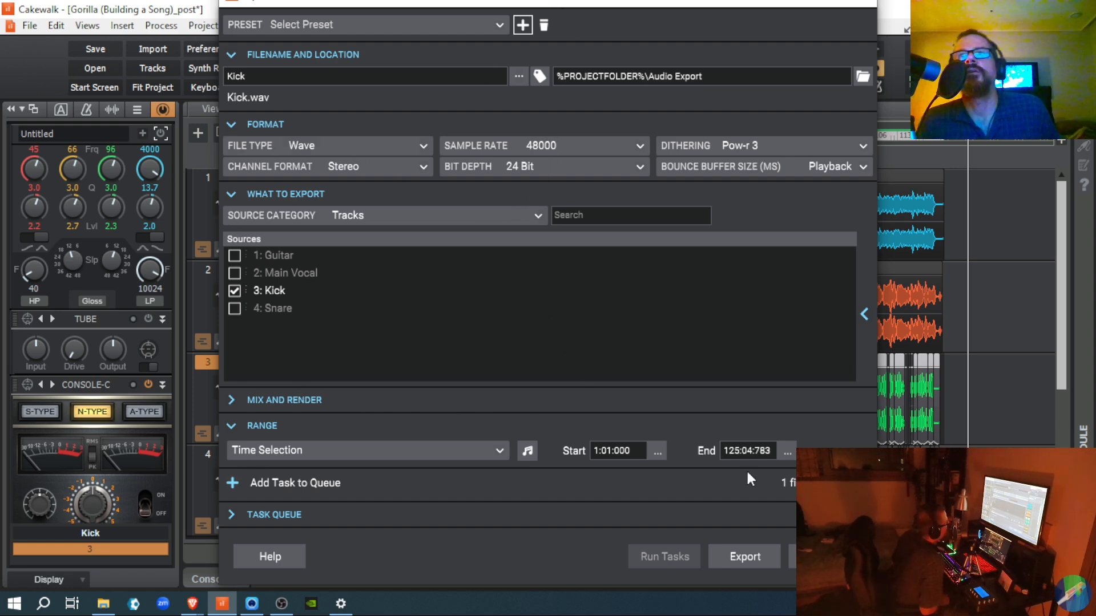
click(737, 557)
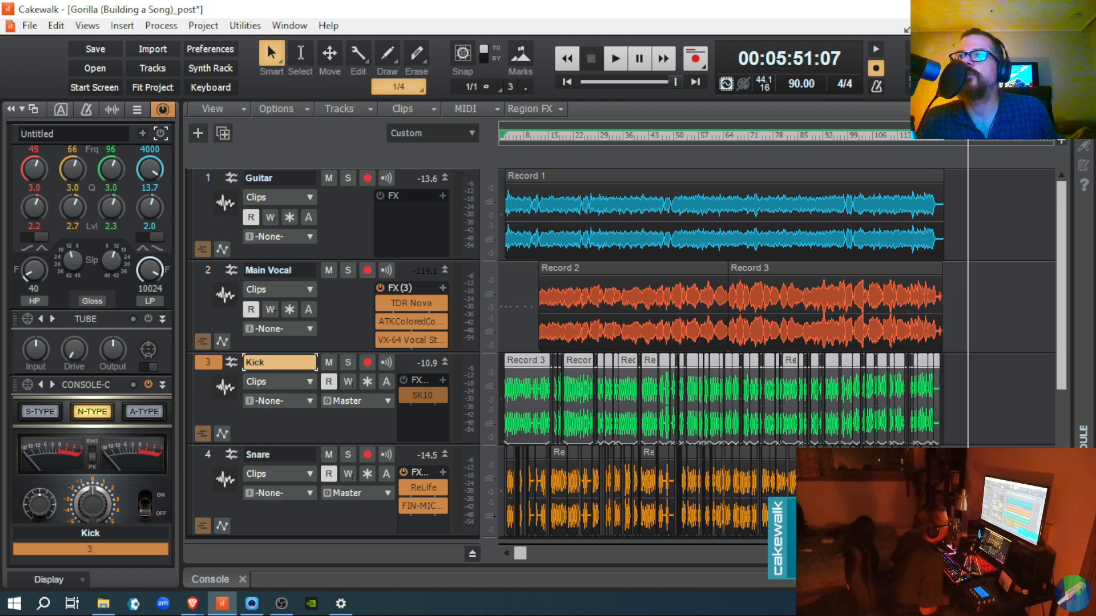
click(913, 538)
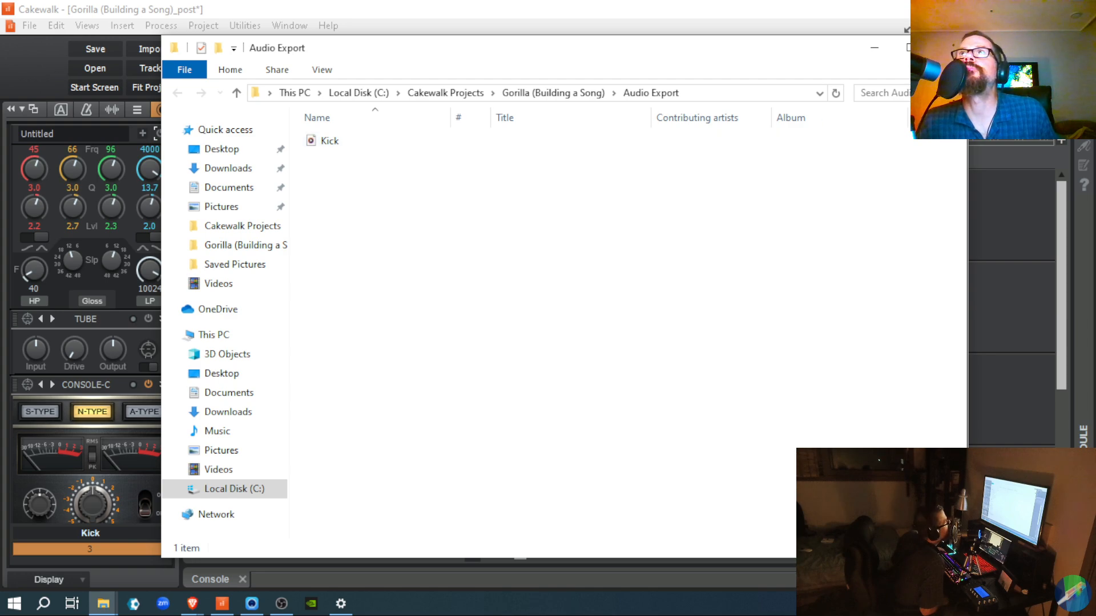
click(882, 45)
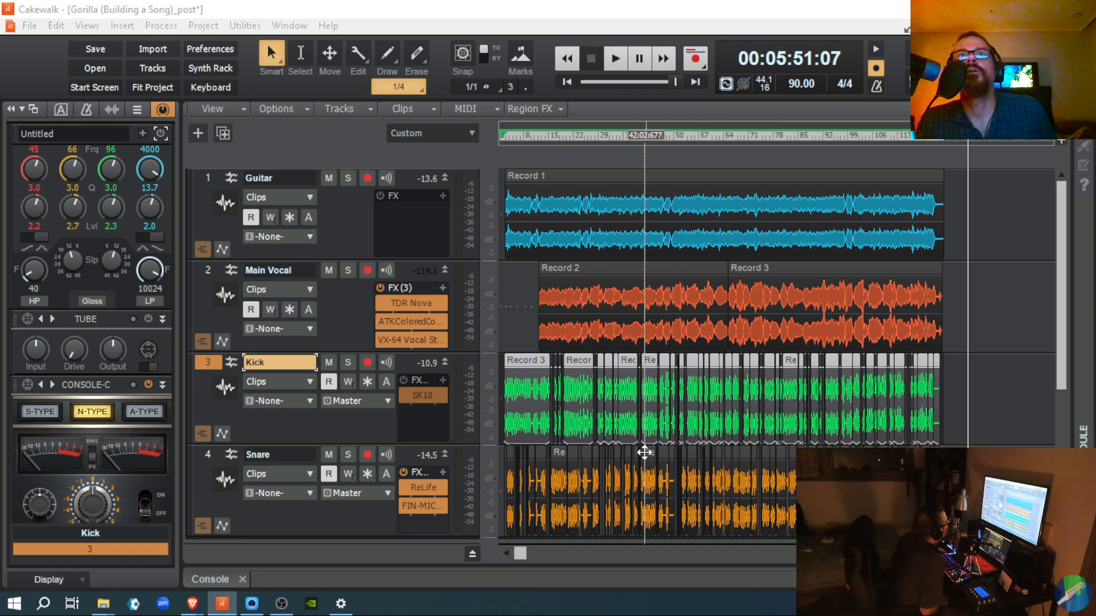
- Select all the clips on the Kick track and cut them from the timeline
click(947, 389)
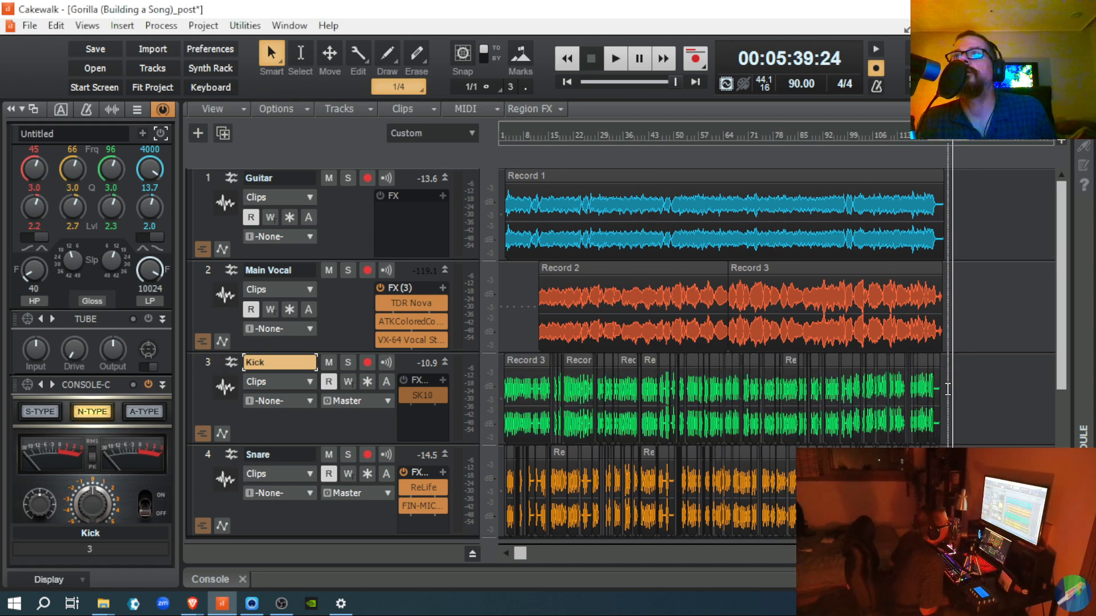
drag(948, 389, 495, 397)
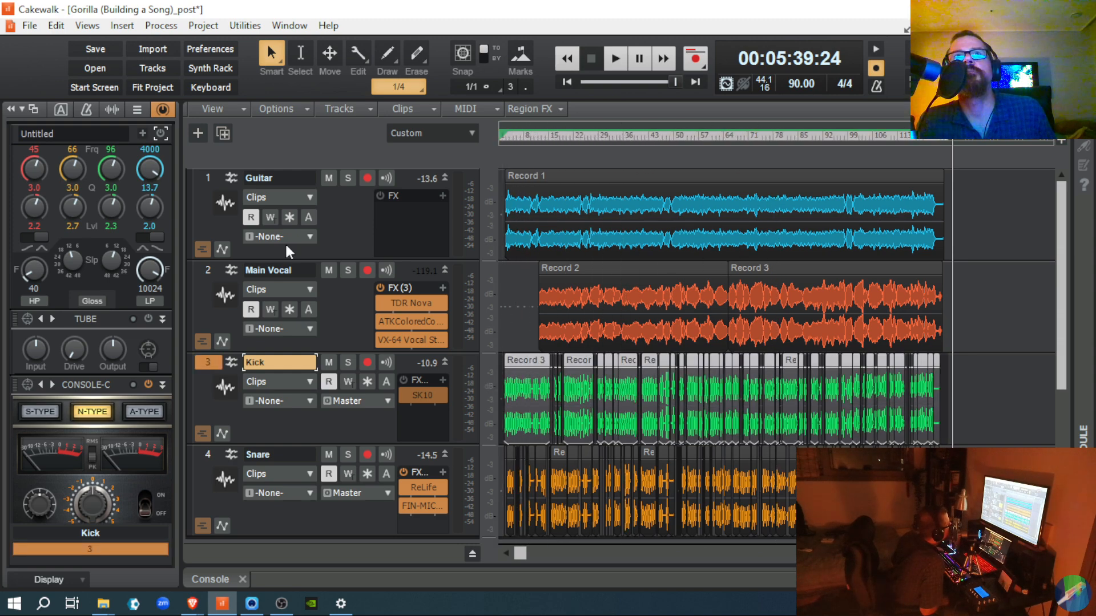
click(56, 25)
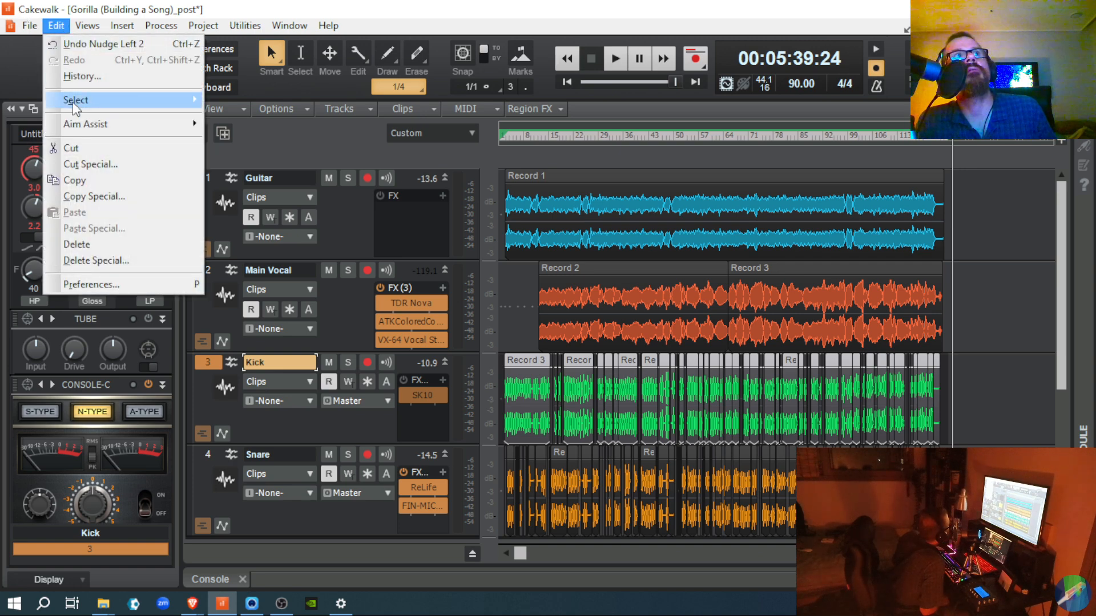
click(105, 148)
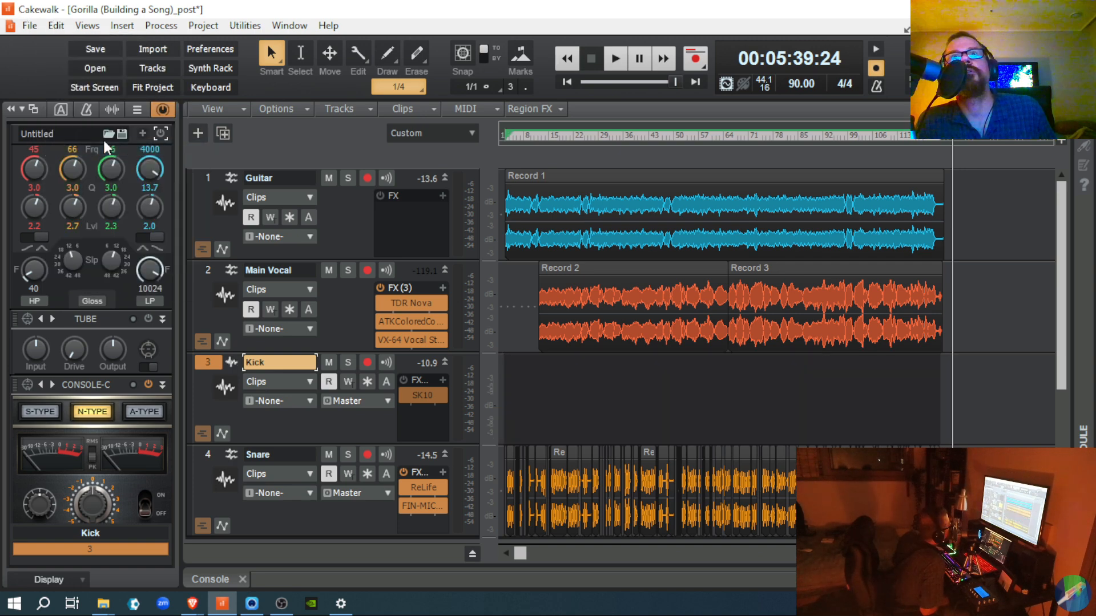
- Import the Kick file from the Gorilla (Building a Song) project's Audio Export folder onto the Kick track at the project start
click(566, 81)
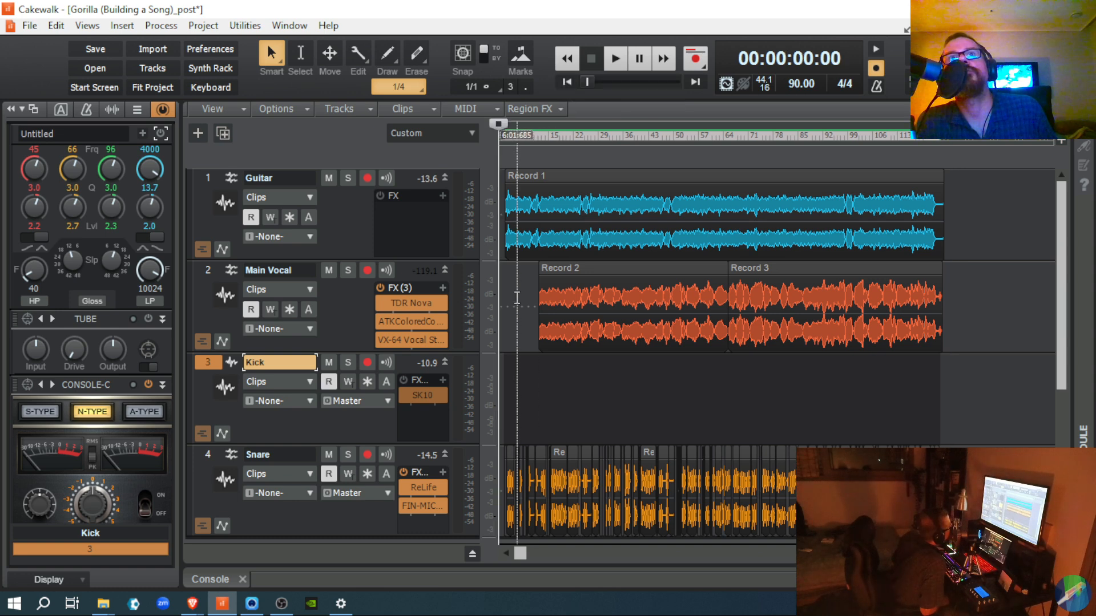
click(35, 24)
mouse_move(77, 188)
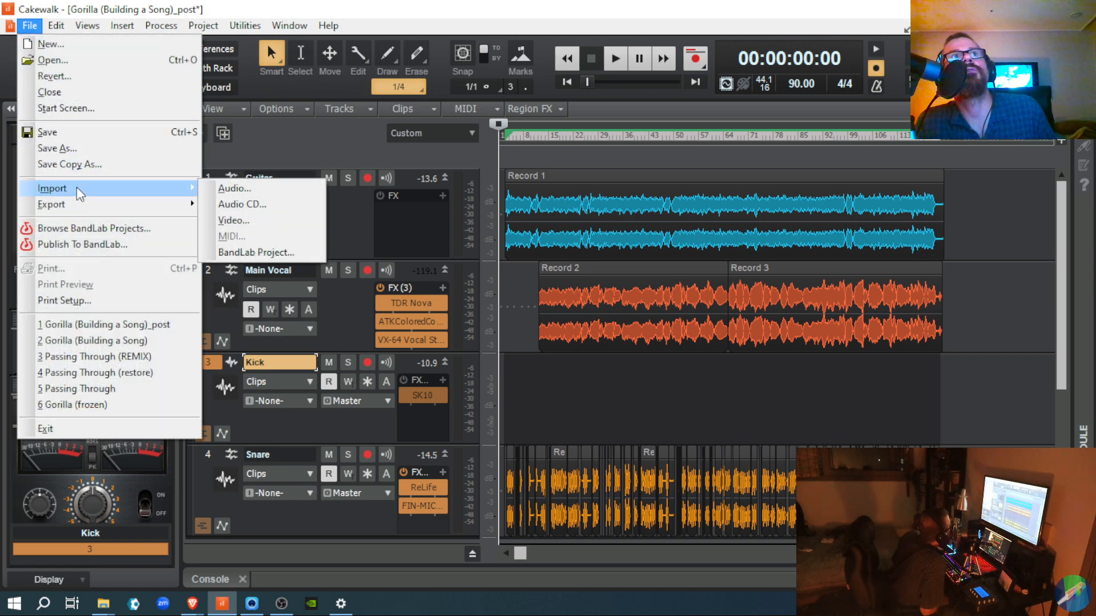
click(233, 184)
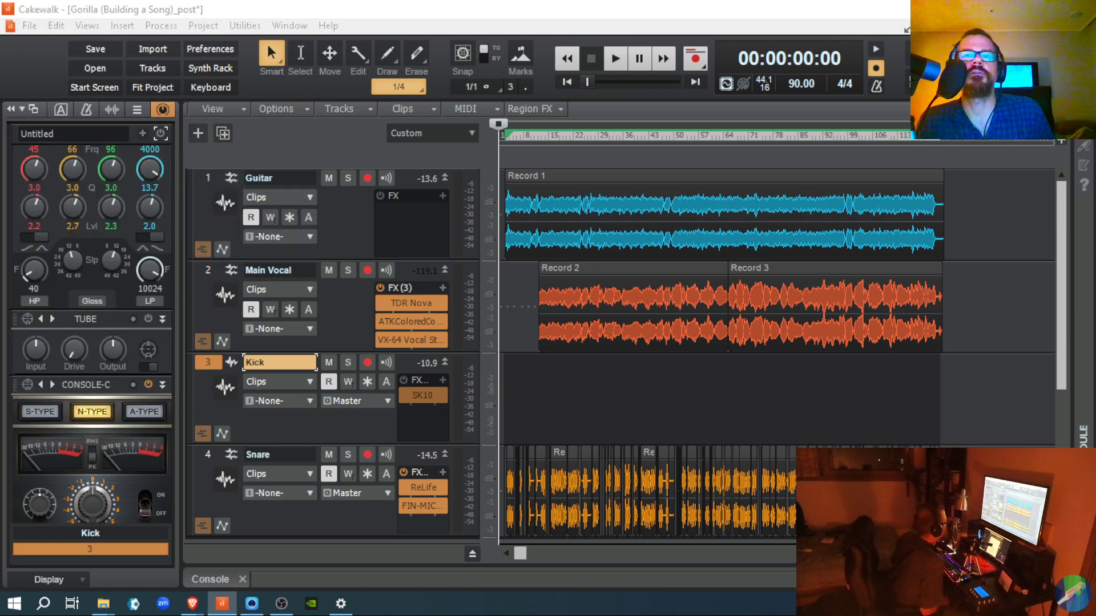
drag(476, 424, 573, 86)
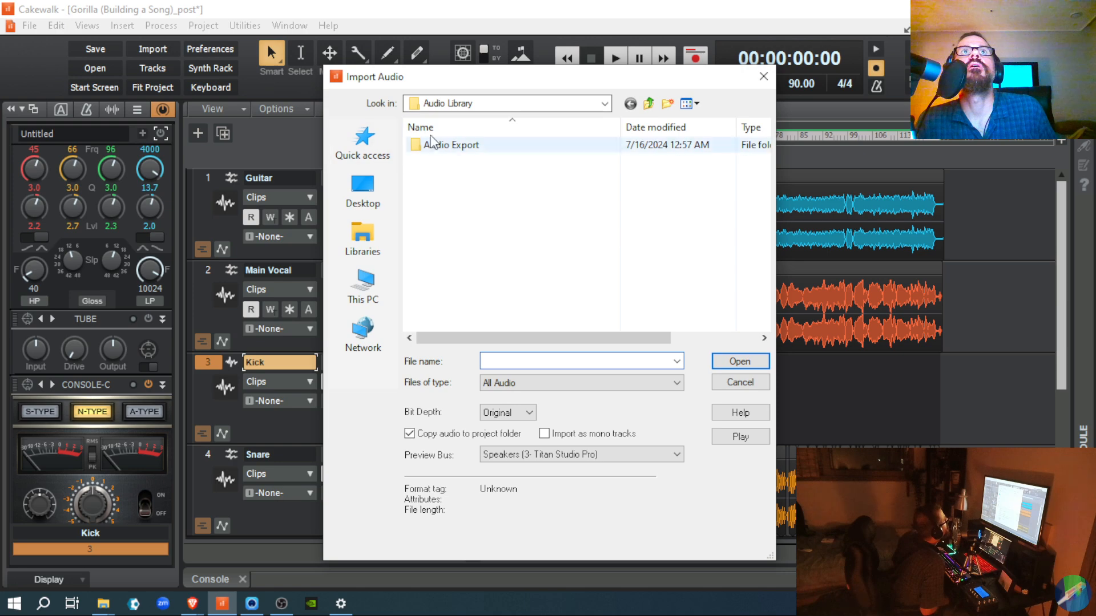
click(604, 103)
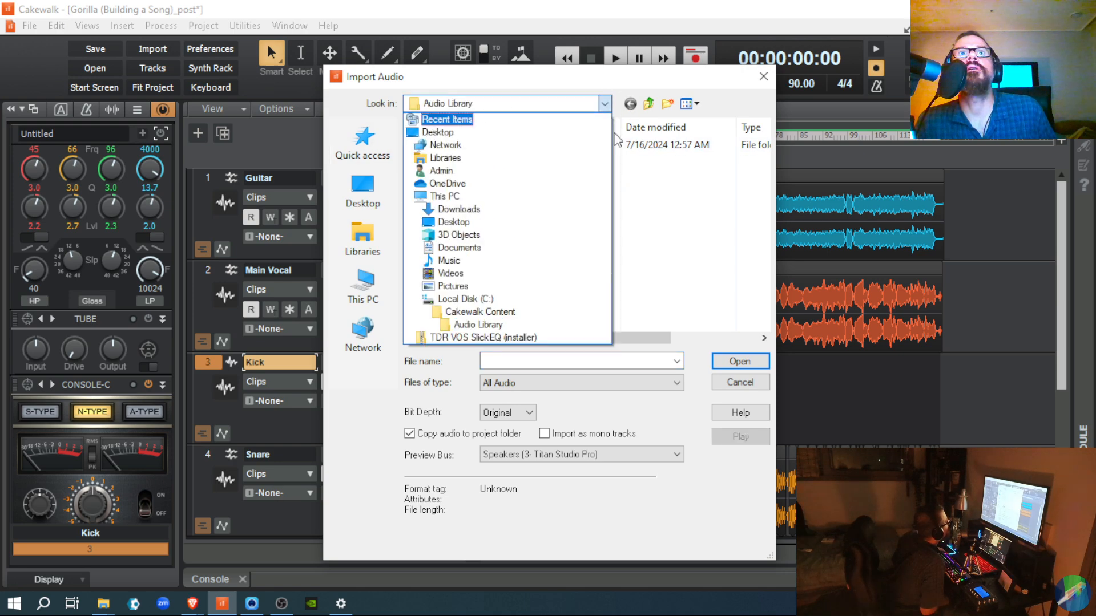
click(554, 300)
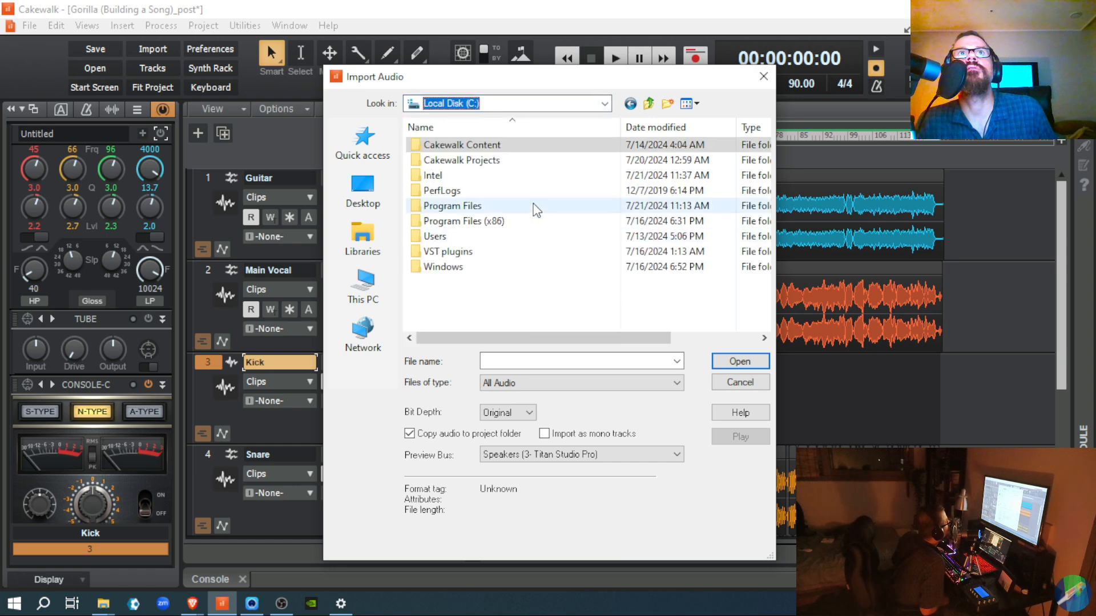
double_click(509, 161)
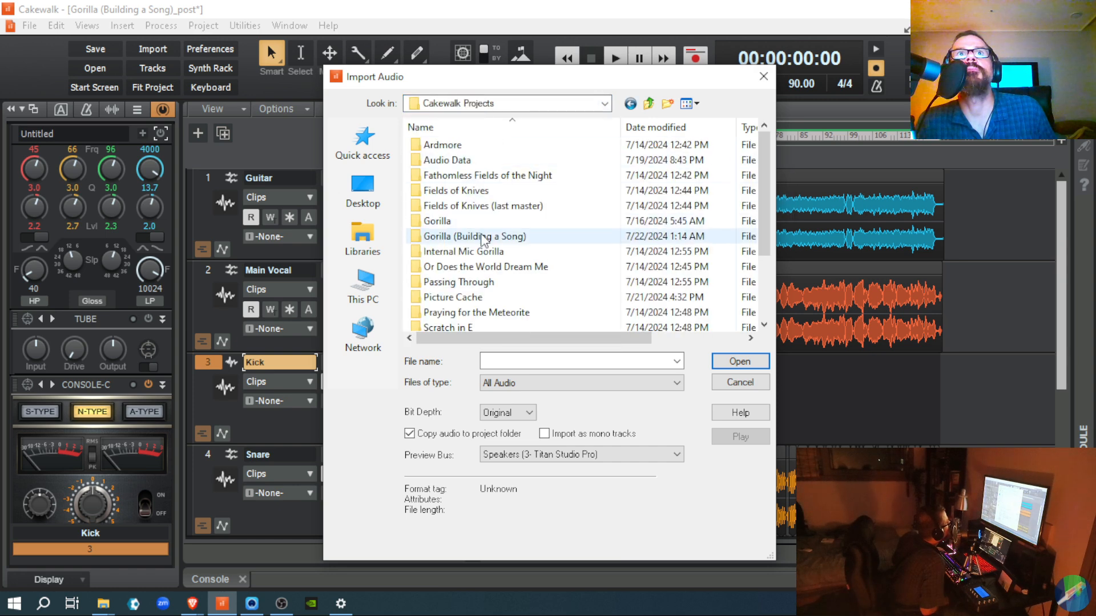
double_click(483, 238)
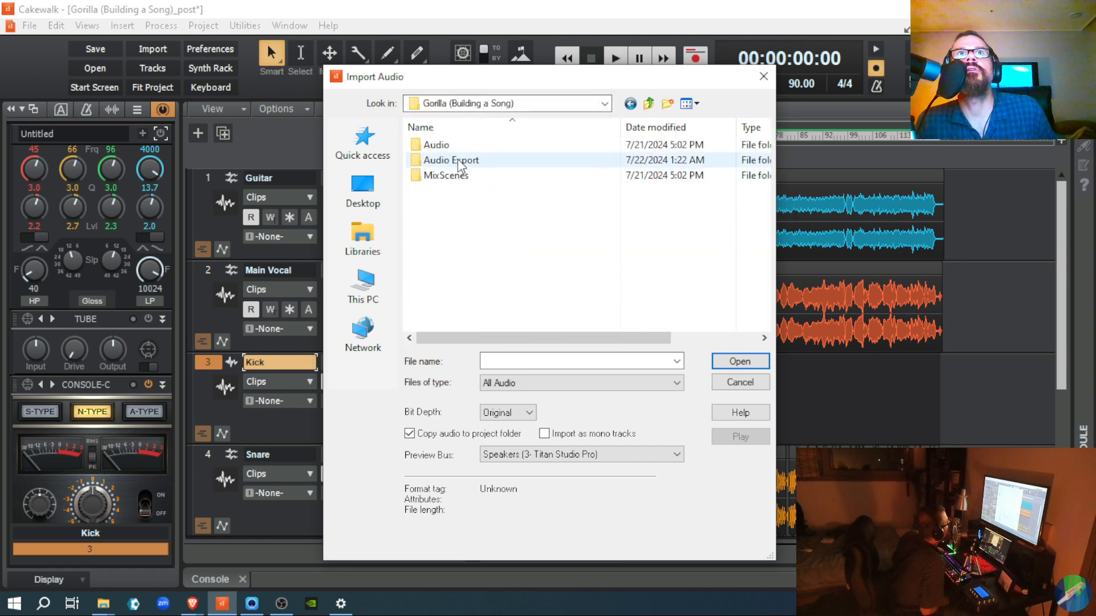
double_click(460, 161)
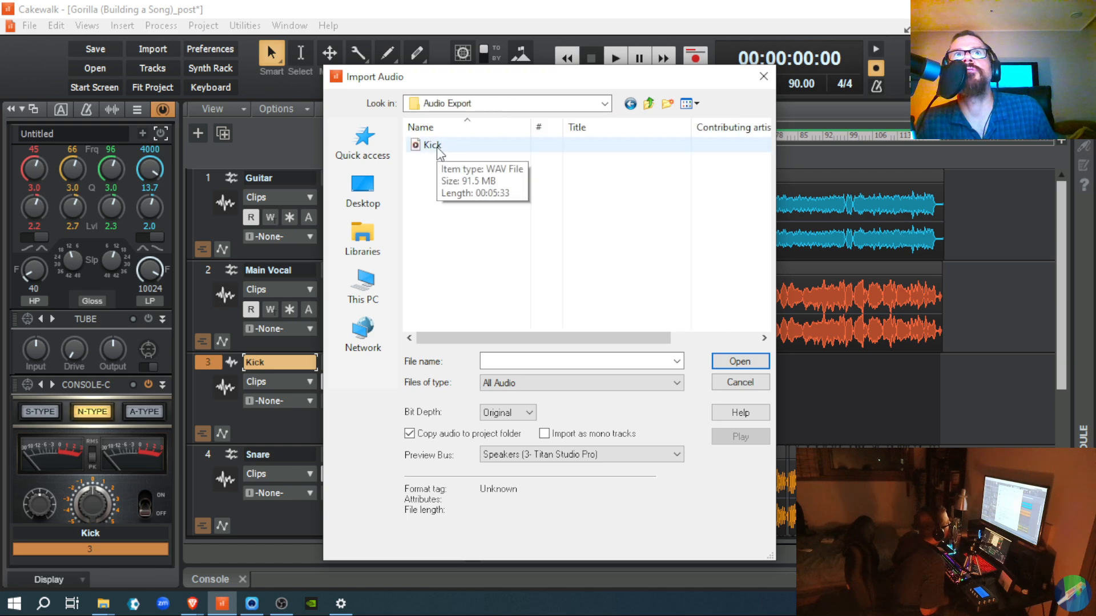
double_click(432, 145)
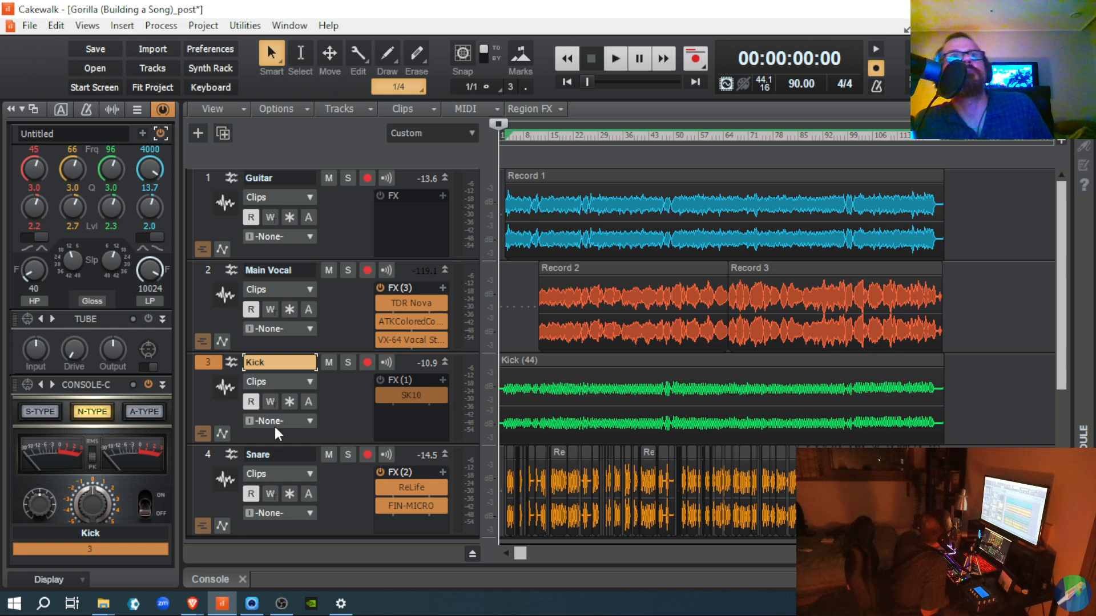
- Re-enable the Kick track's effects rack and play the song from the start to audition the imported audio
click(380, 379)
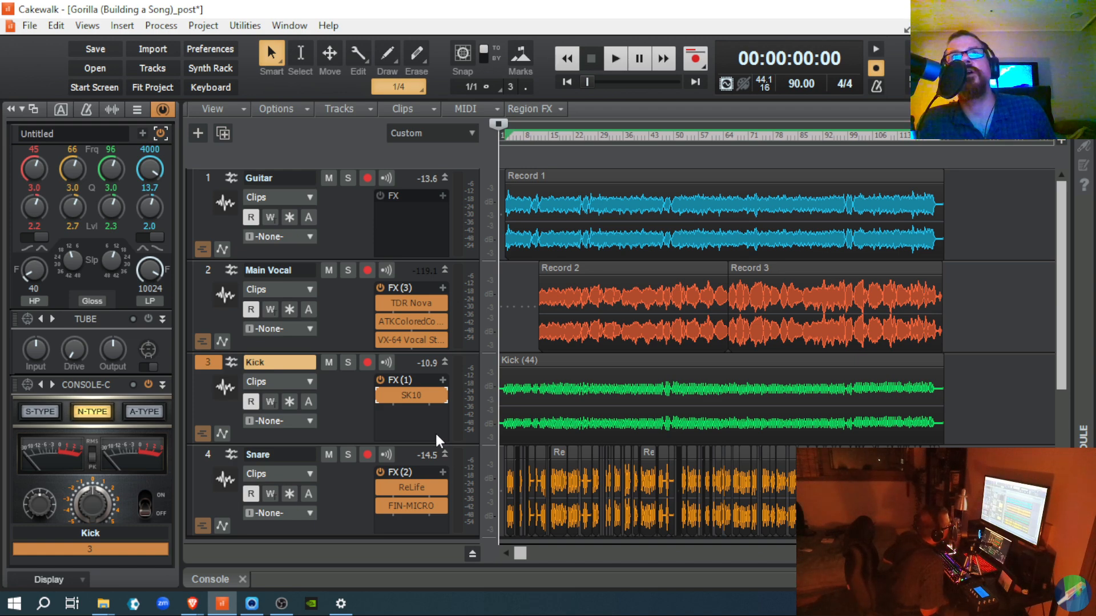
key(space)
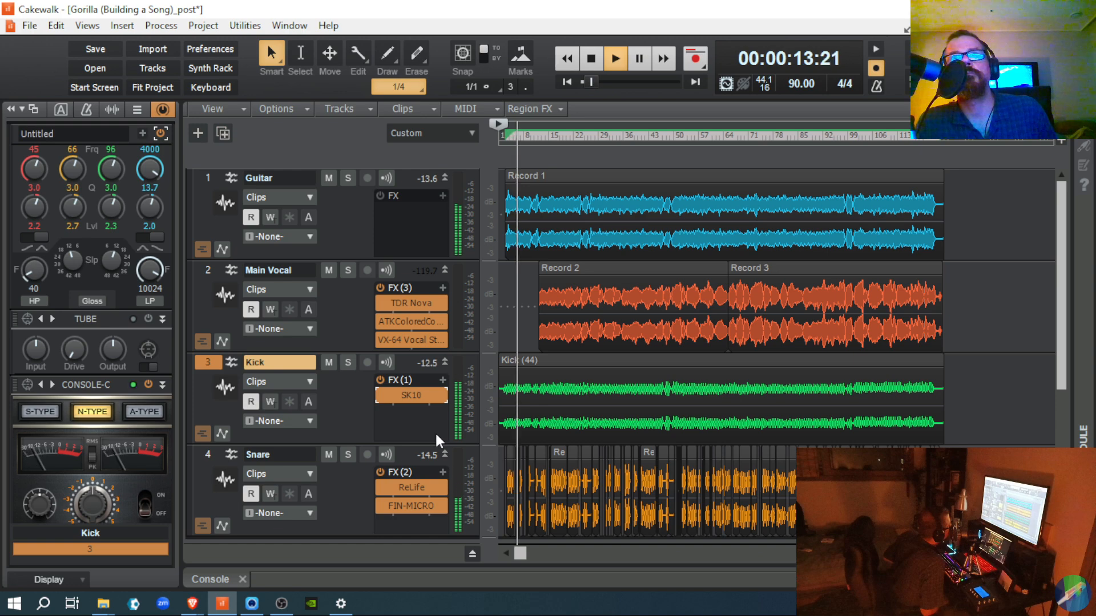
key(space)
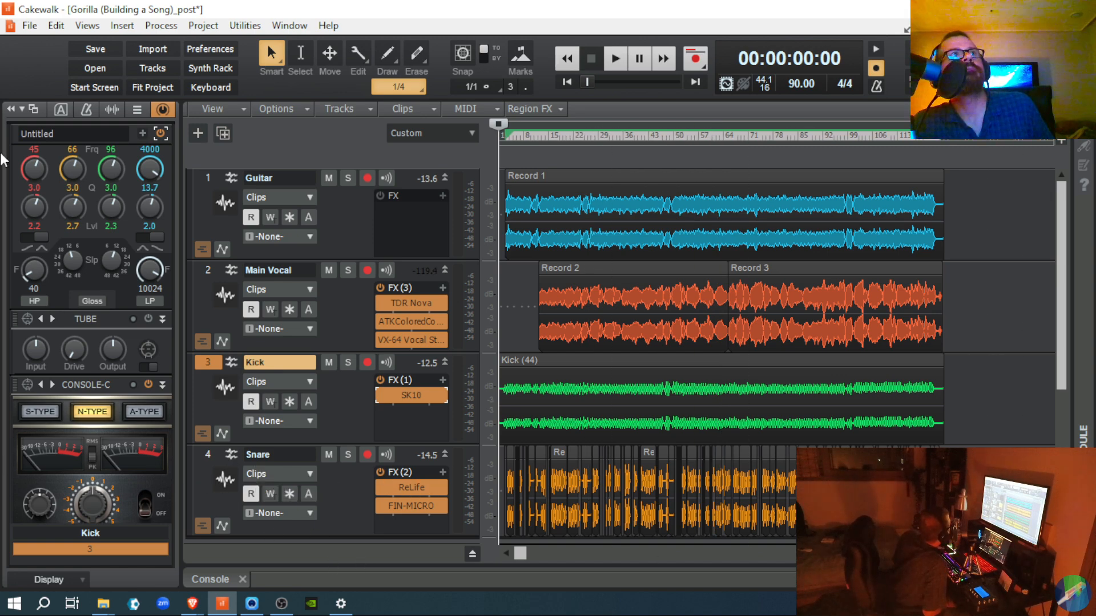
- Select the Snare track with its clips, switch off its ProChannel processing and bypass its effects rack
click(204, 499)
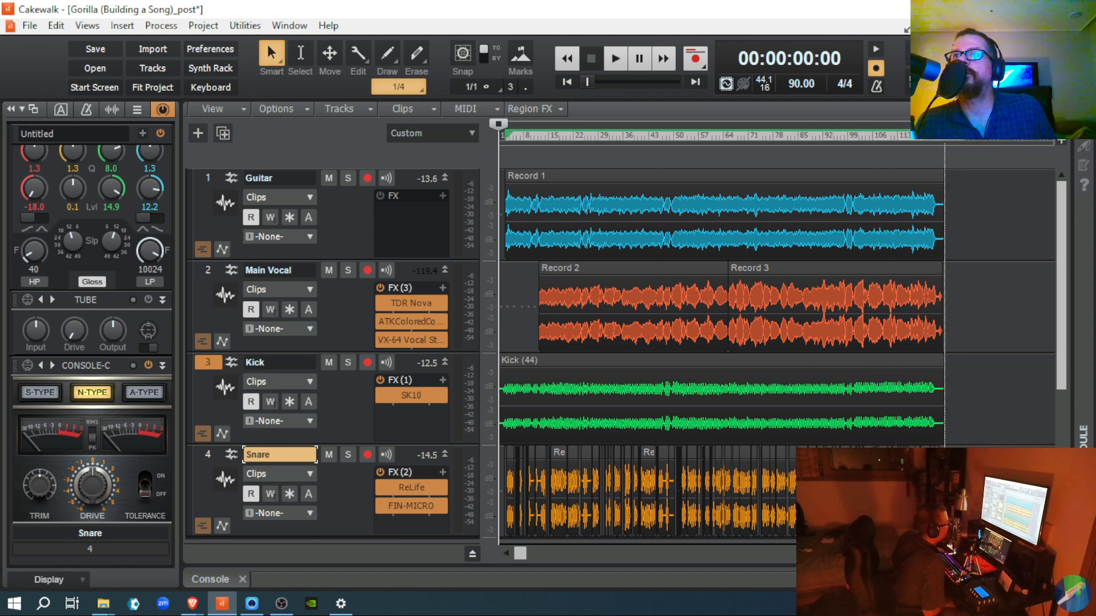
click(473, 491)
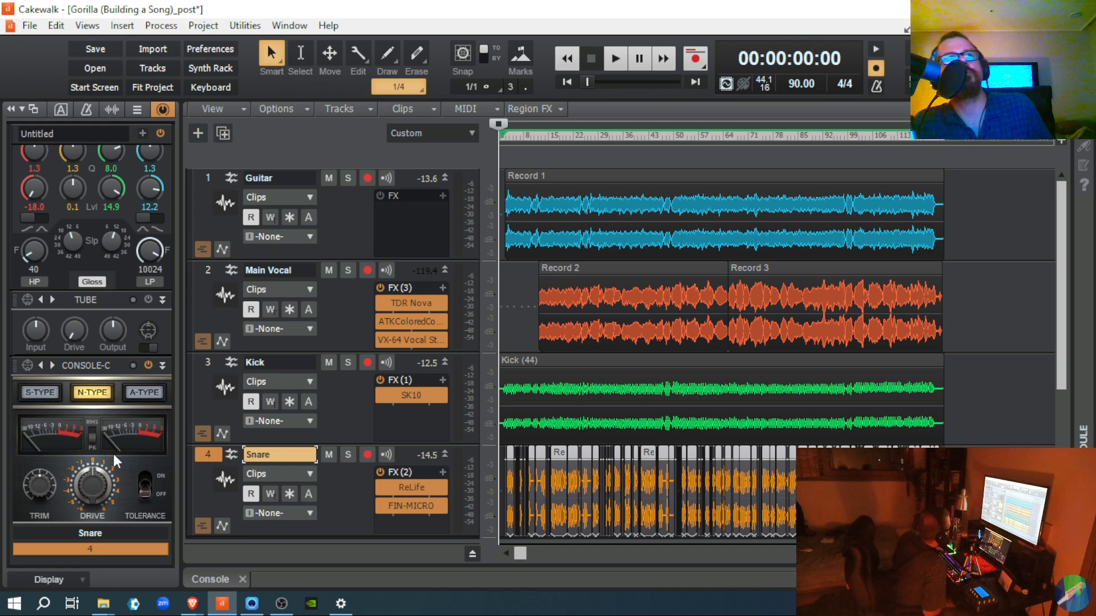
click(161, 135)
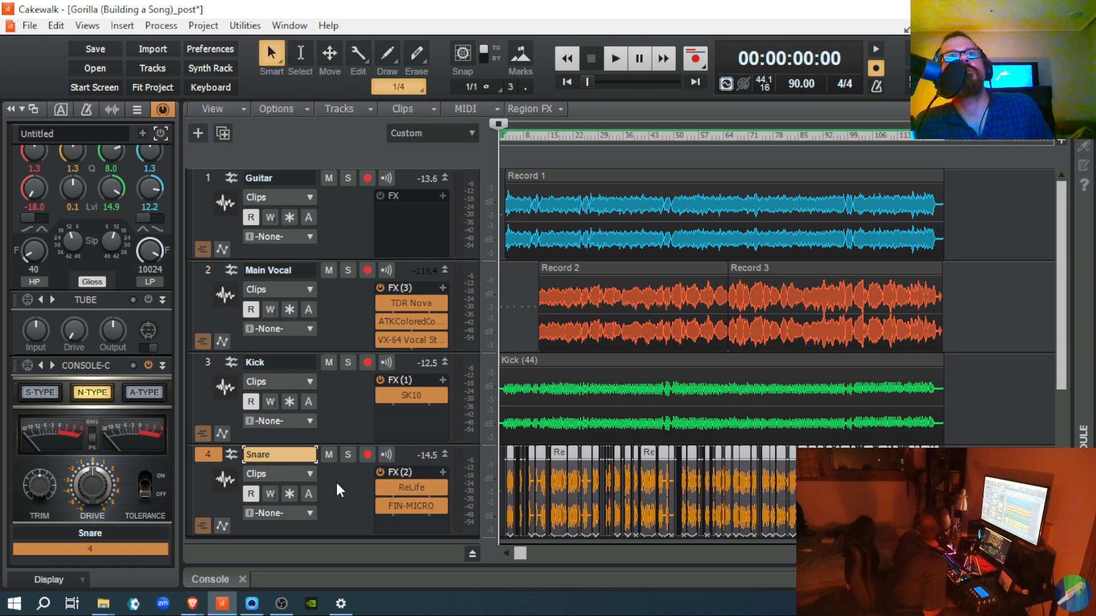
click(379, 471)
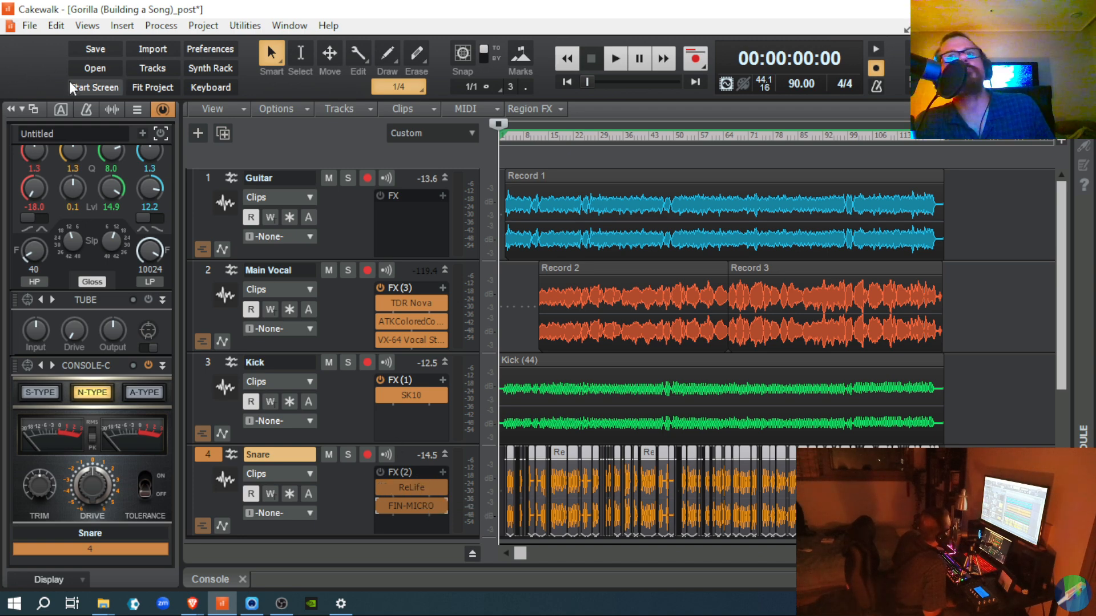
- Export only the Snare track to the project's Audio Export folder as Snare, a 48000 Hz, 24-bit stereo Wave file
click(30, 24)
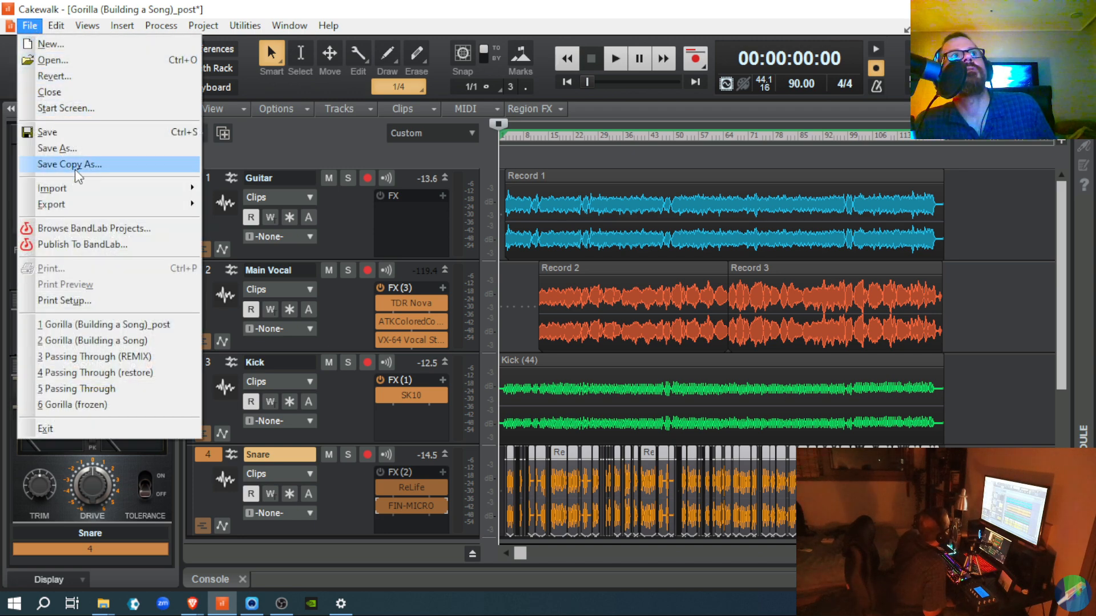
mouse_move(78, 190)
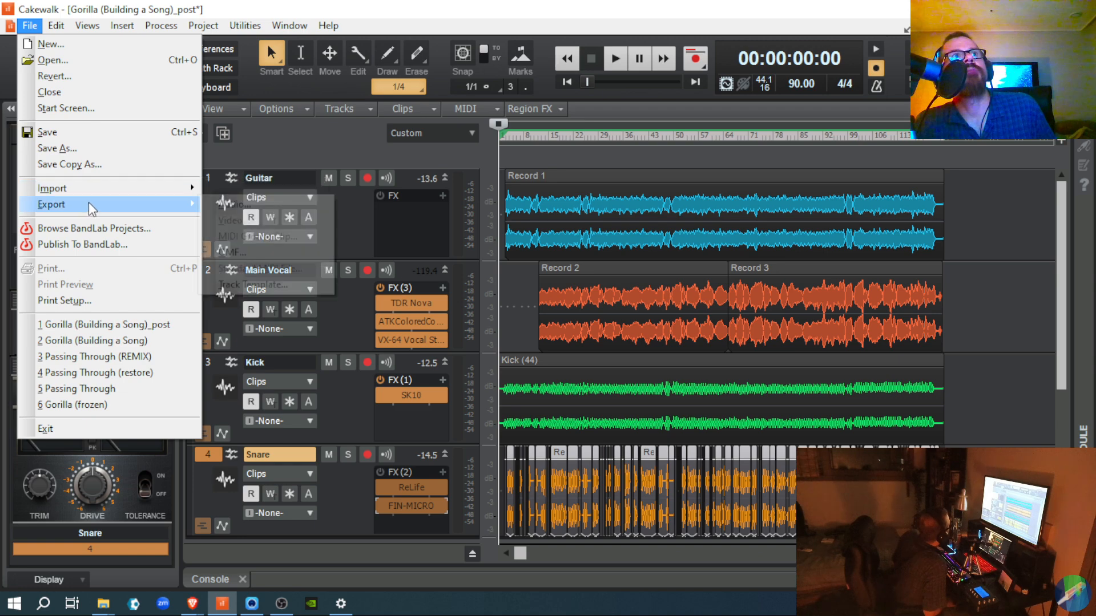
click(214, 203)
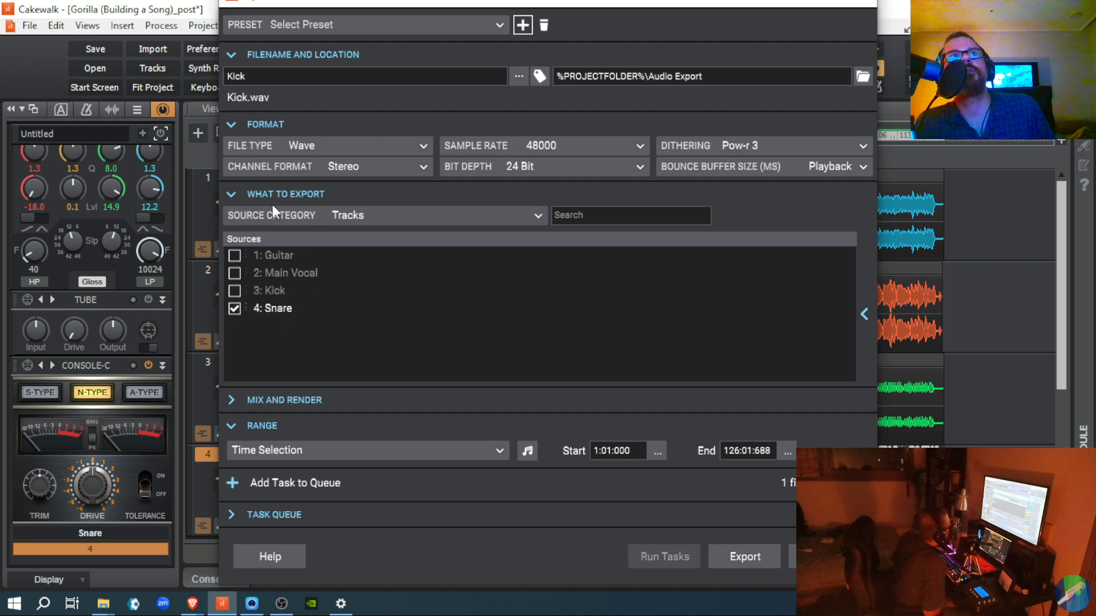
click(517, 76)
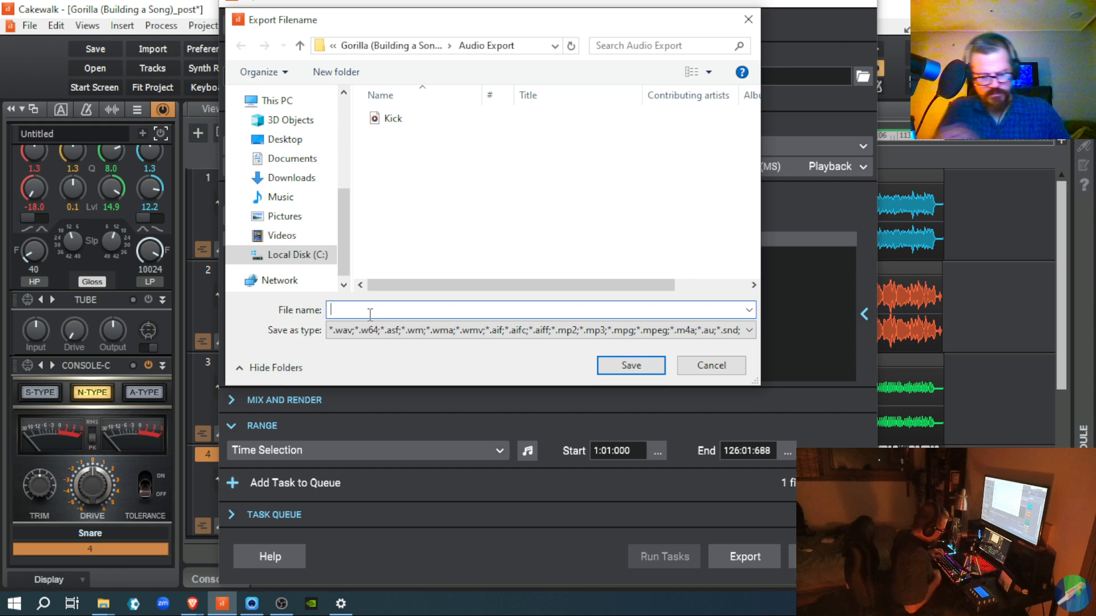
text(Snare)
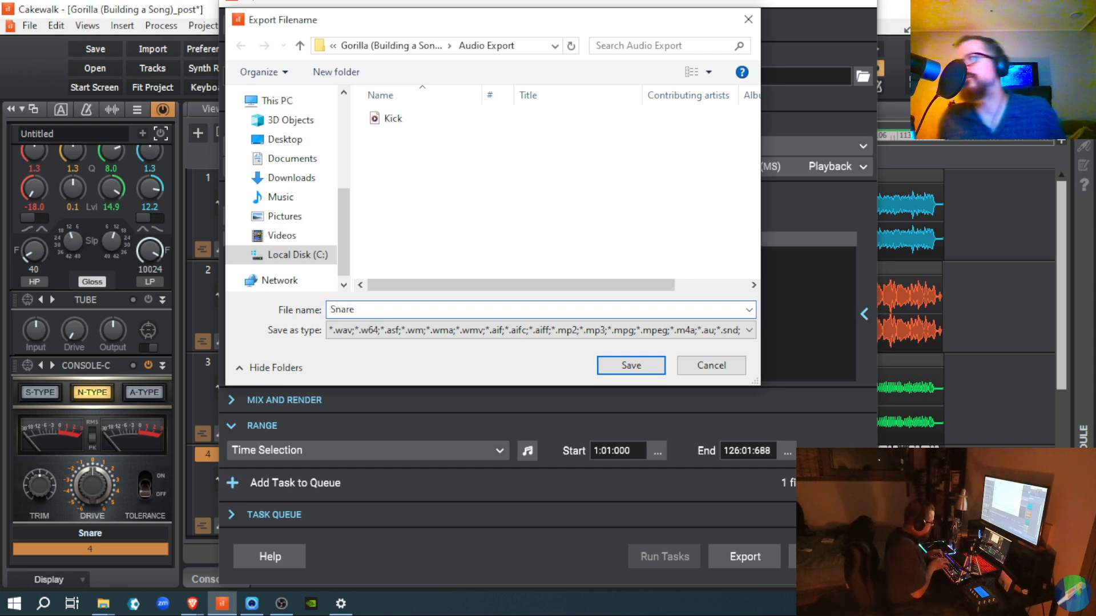
click(609, 368)
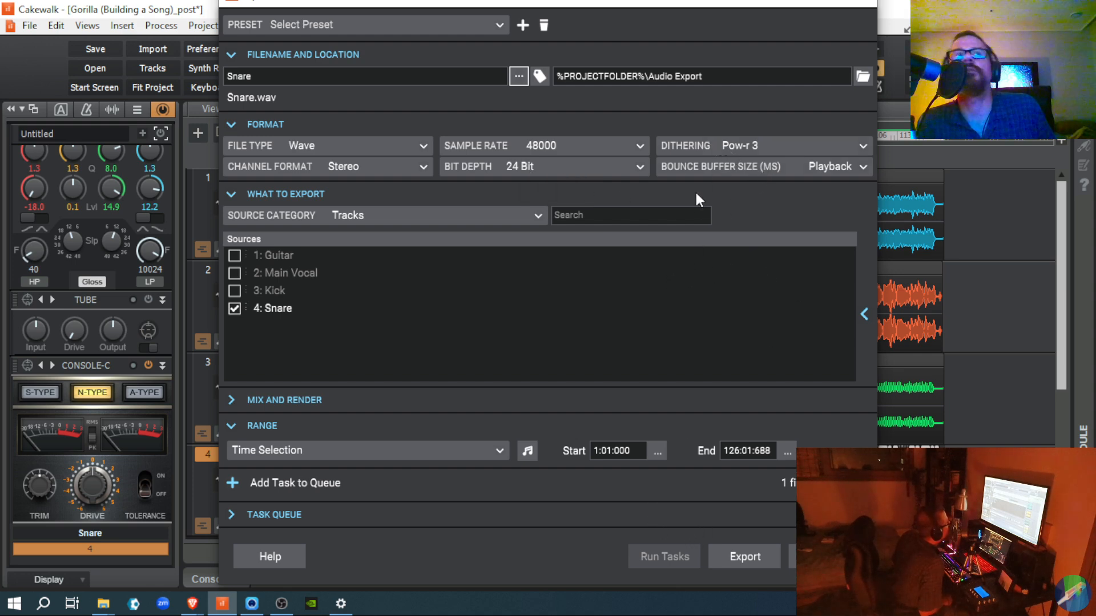
click(727, 553)
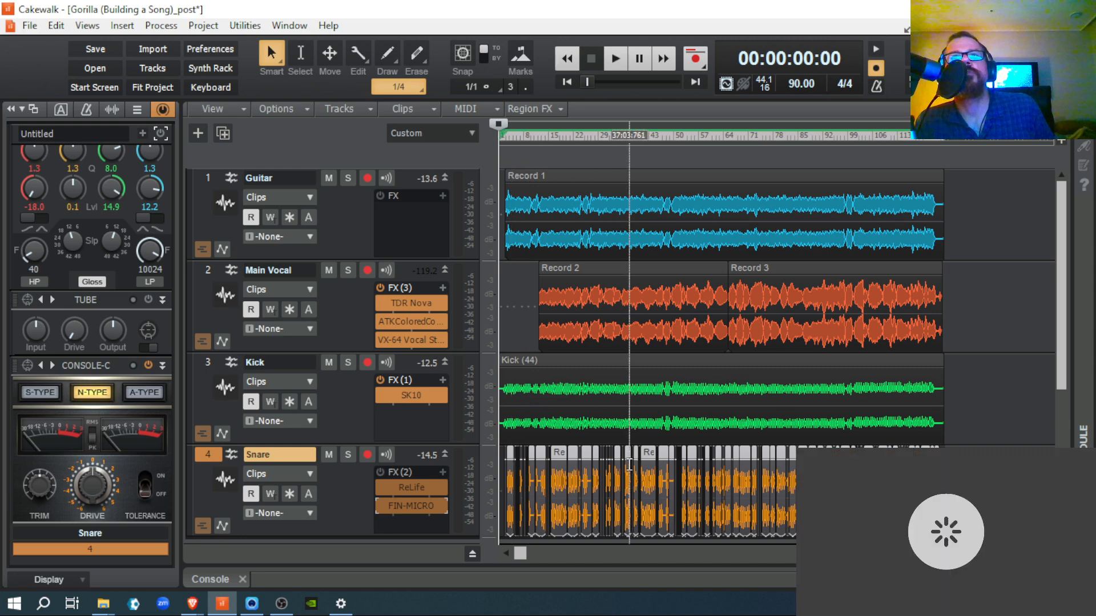
- Cut the Snare track's clips and import the Snare file from the Audio Export folder in their place at the project start
click(60, 27)
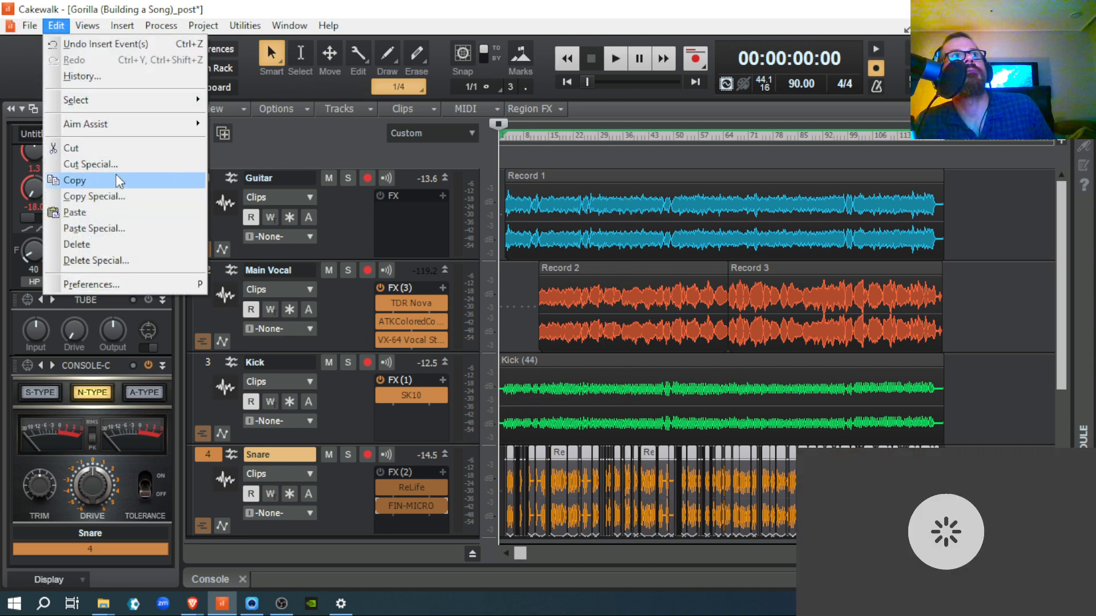
click(112, 149)
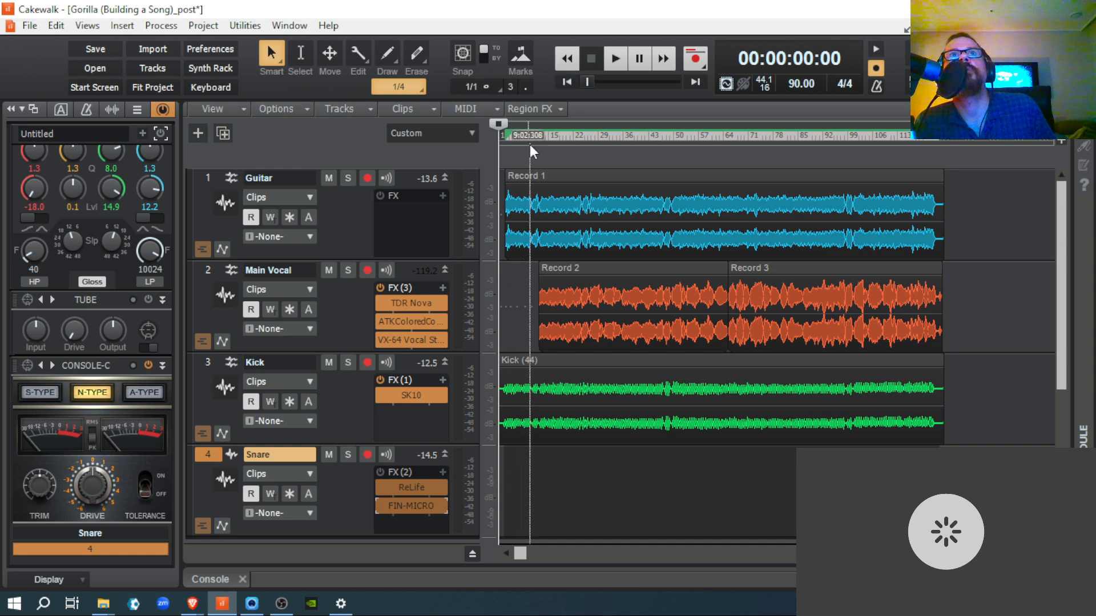
click(36, 28)
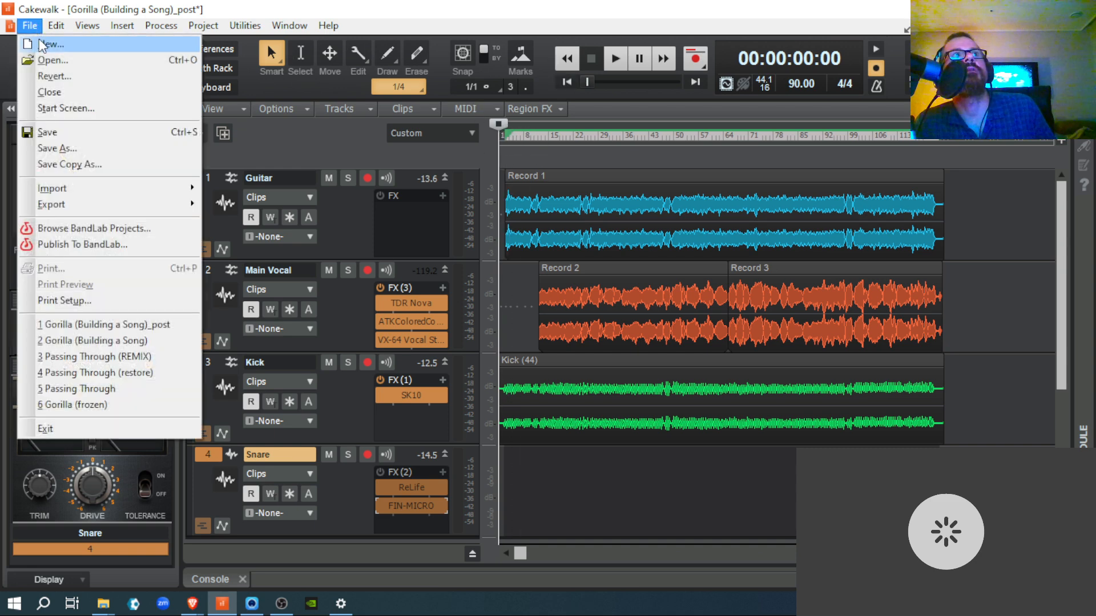
mouse_move(57, 206)
mouse_move(69, 189)
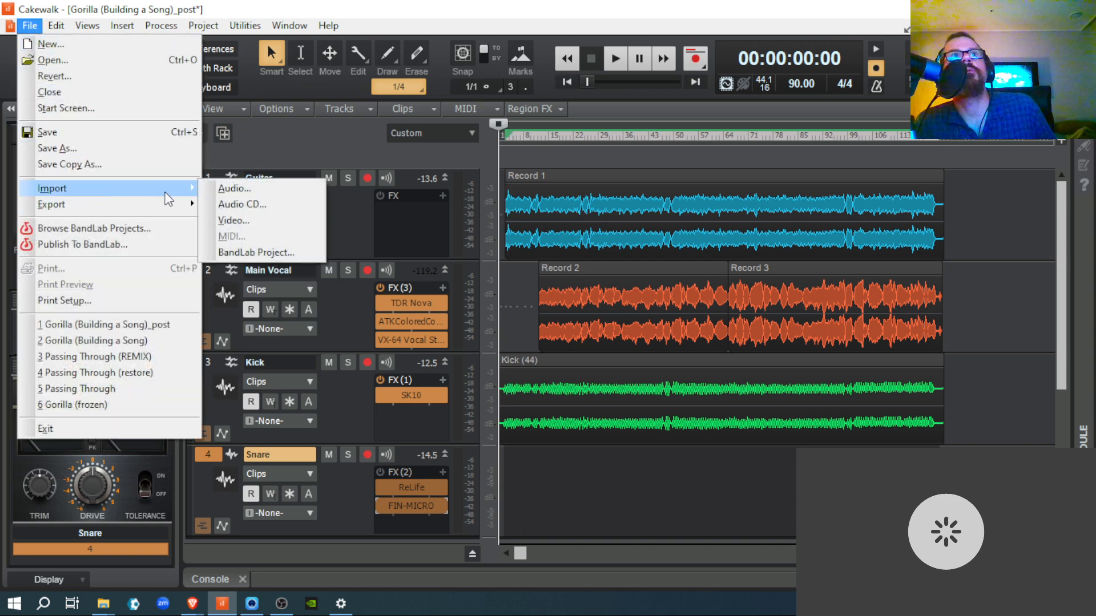
click(219, 193)
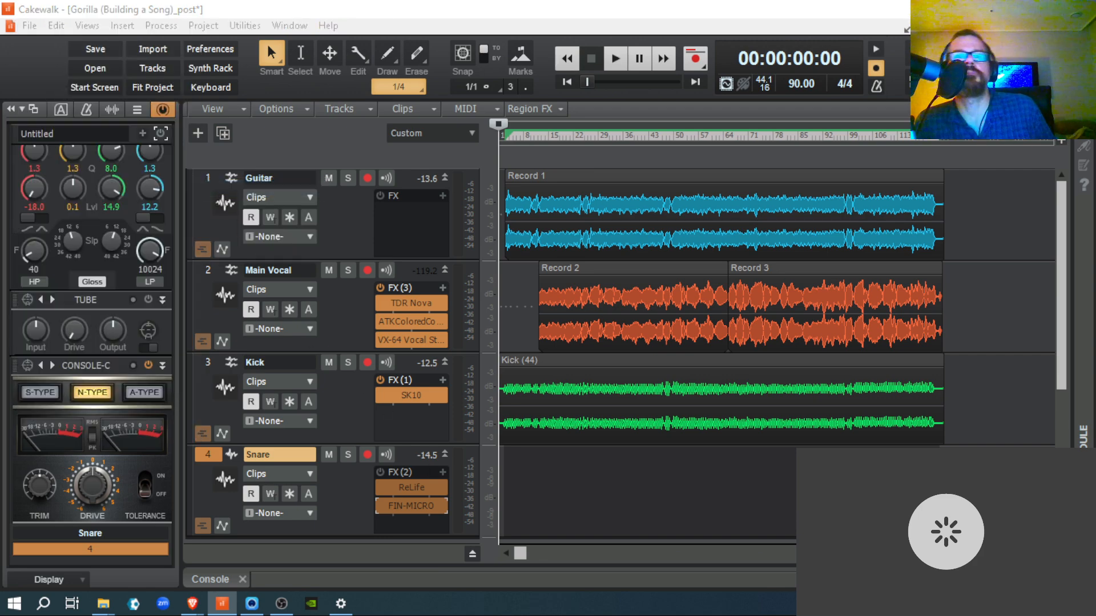
drag(482, 290, 496, 69)
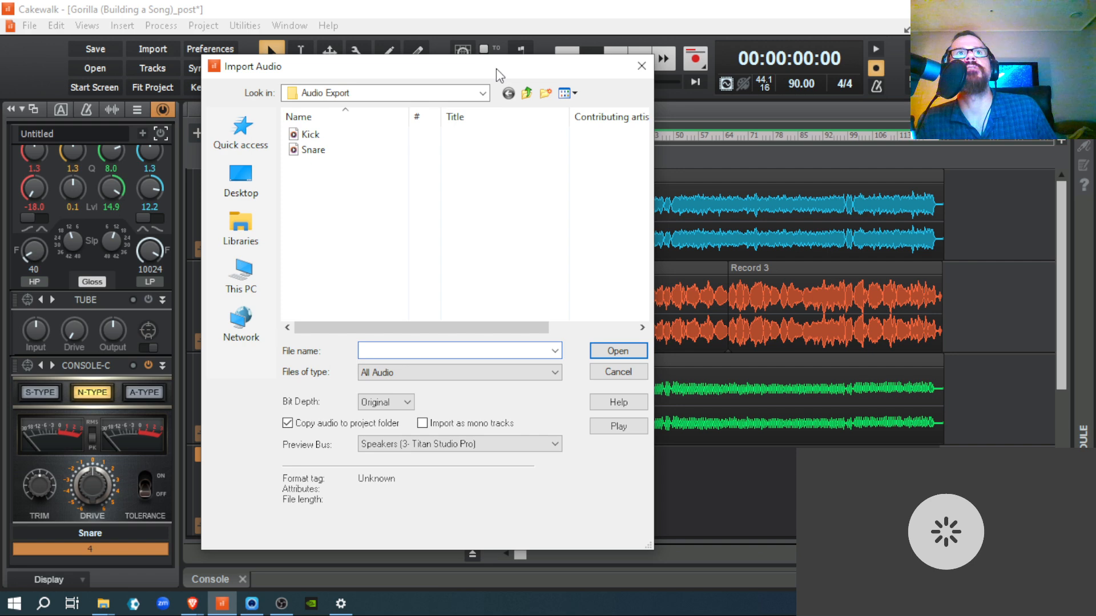
double_click(313, 150)
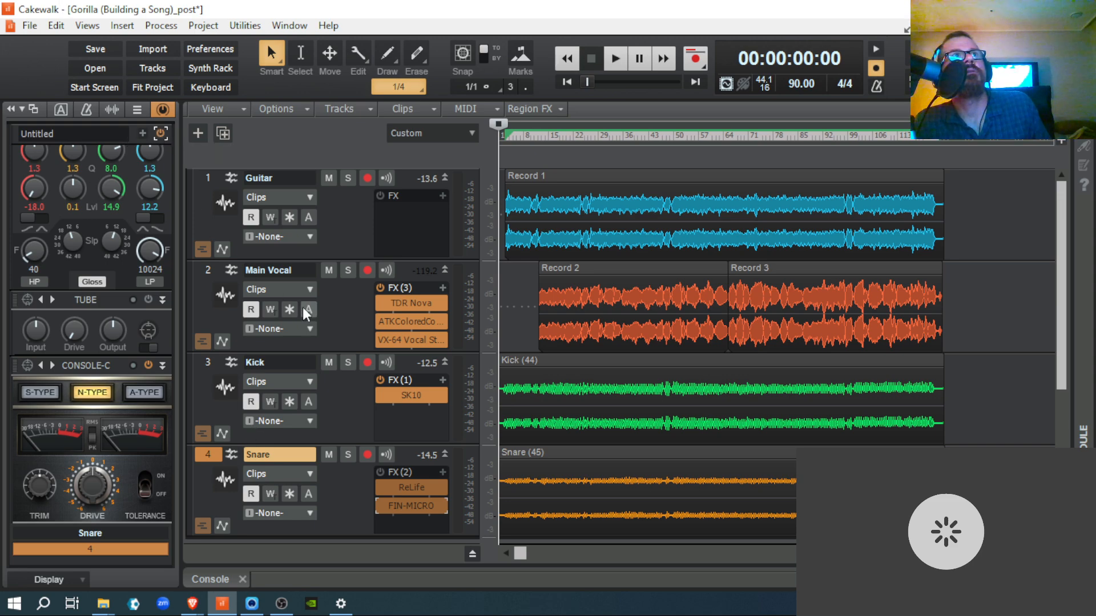
- Re-enable the Snare track's effects rack and play the song from the start to audition the imported snare
click(379, 472)
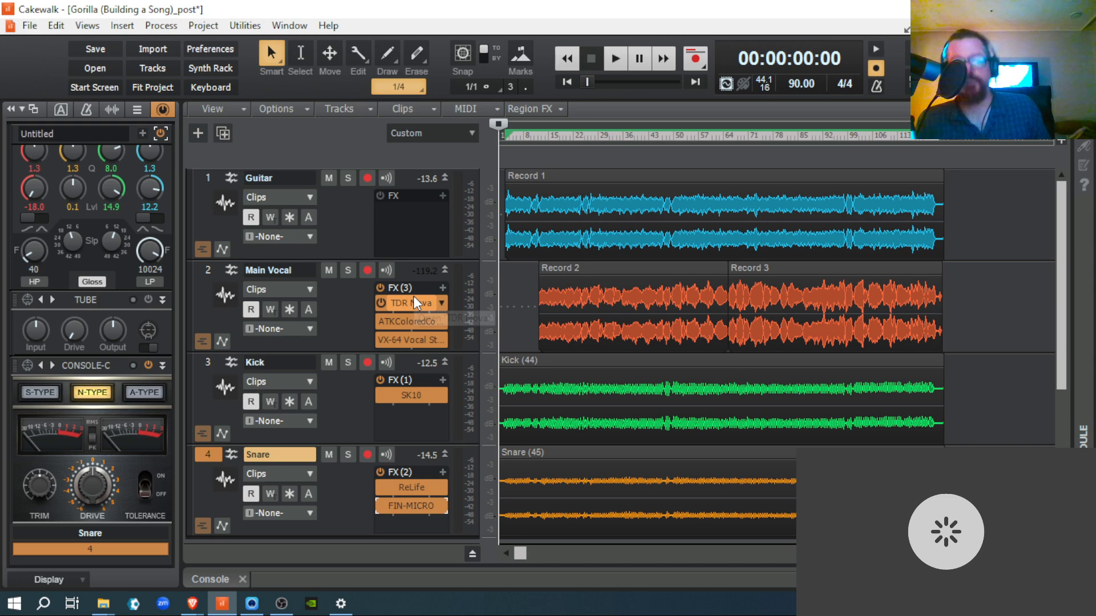
key(space)
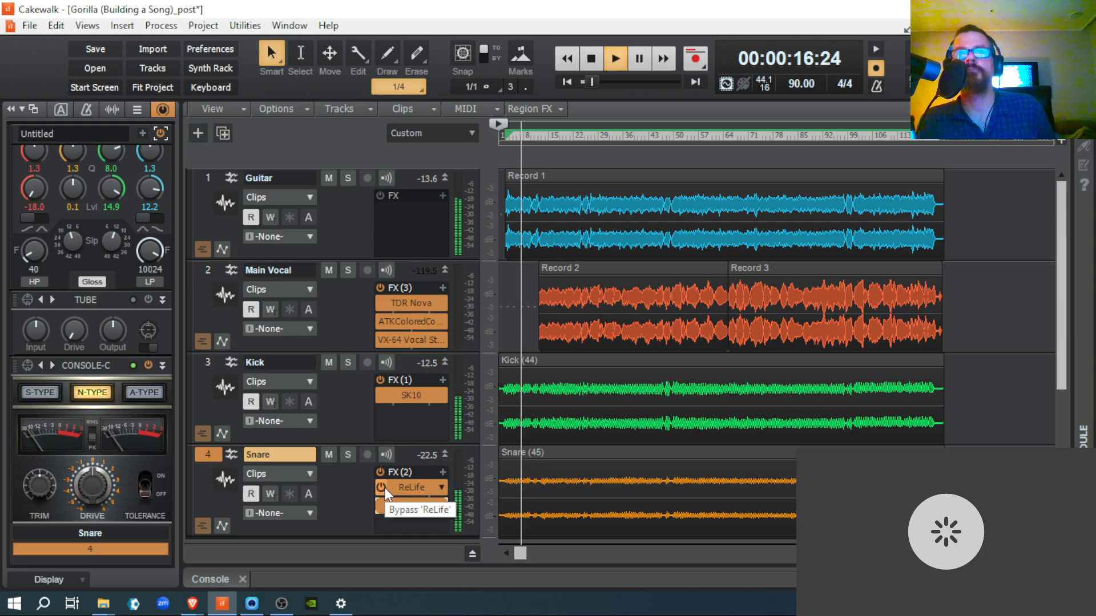
key(space)
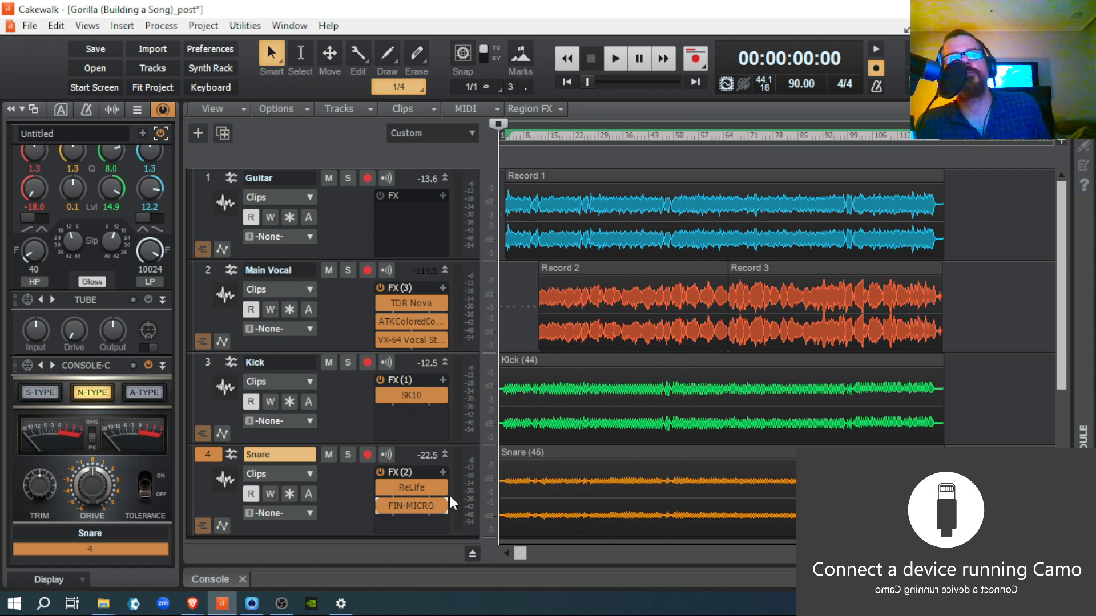
- Try freezing the Kick and Snare tracks in turn, play from about 2:43 with Snare frozen, and unfreeze both
click(289, 402)
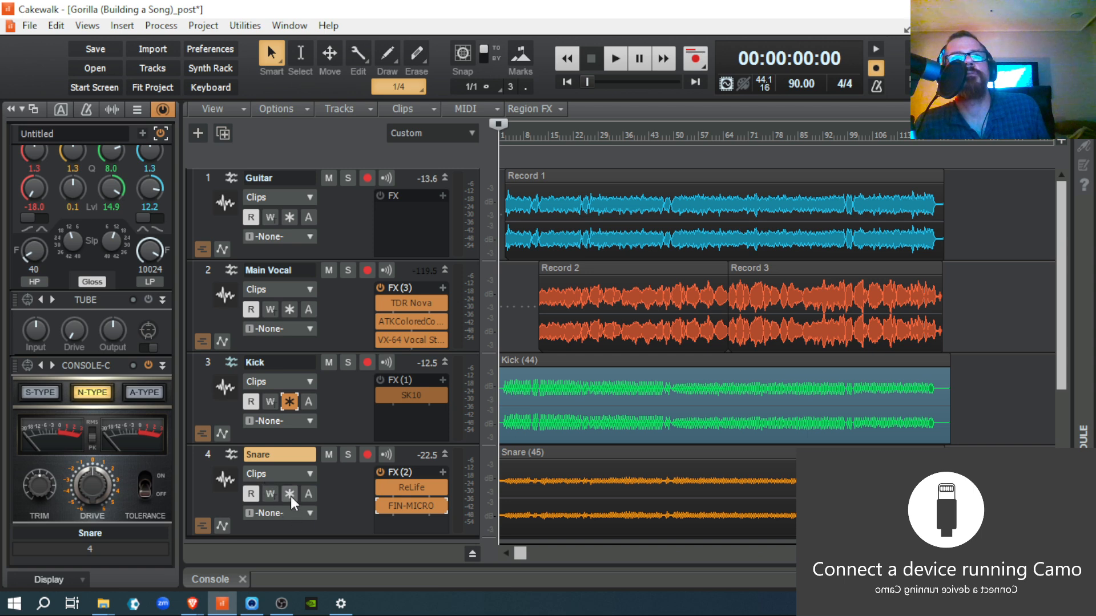
click(289, 402)
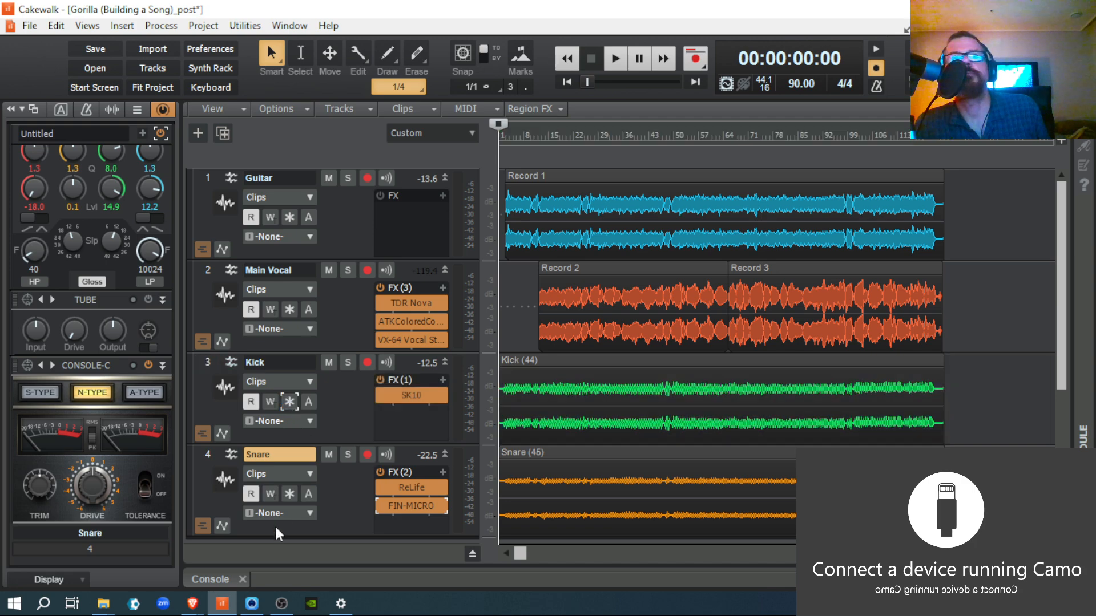
click(286, 494)
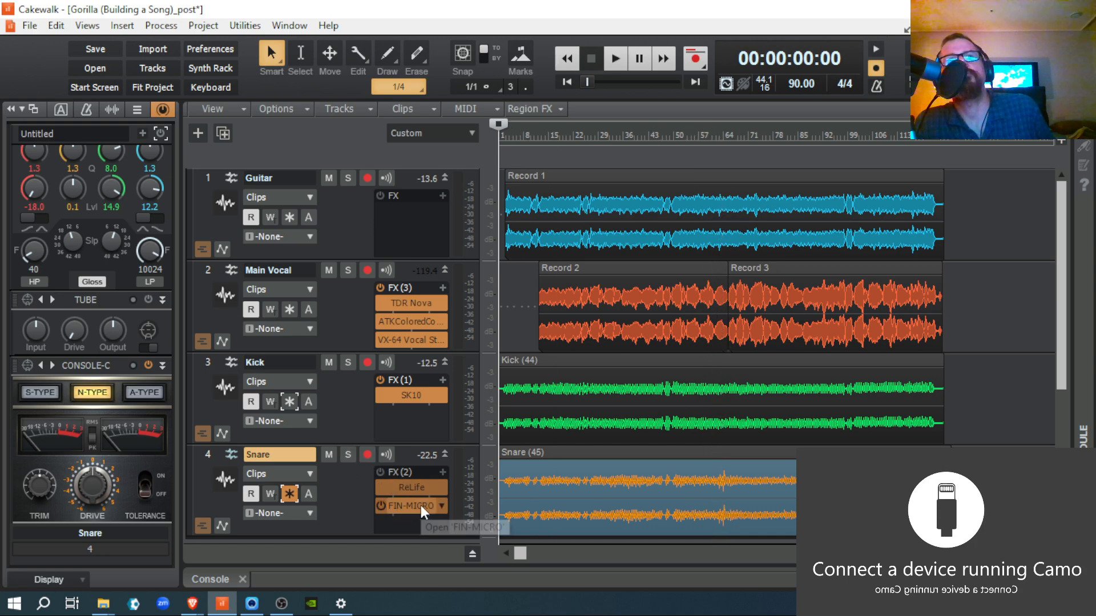
click(719, 505)
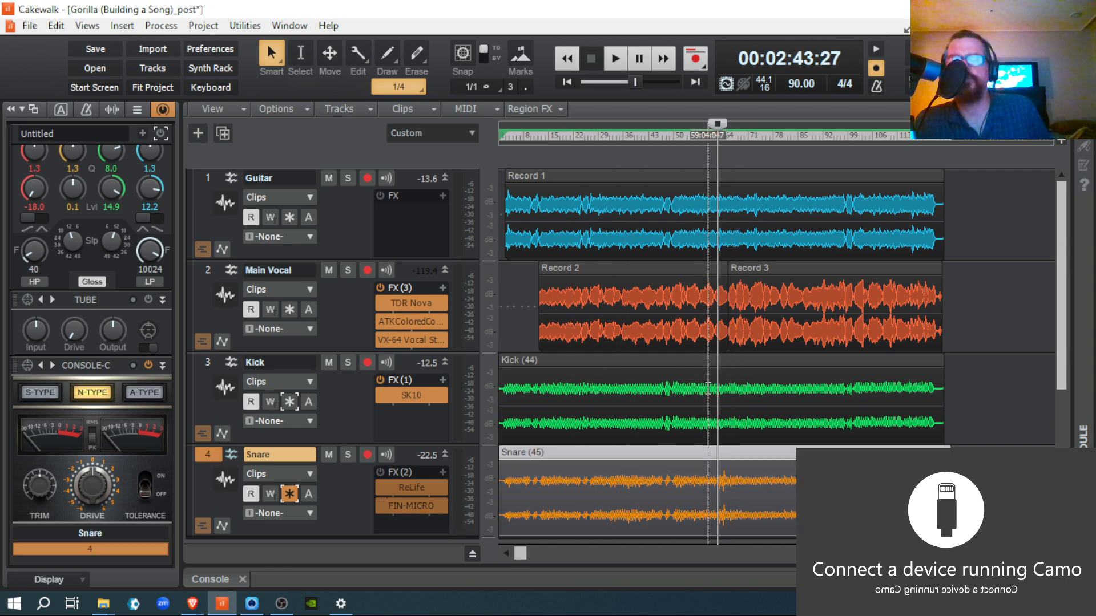
key(space)
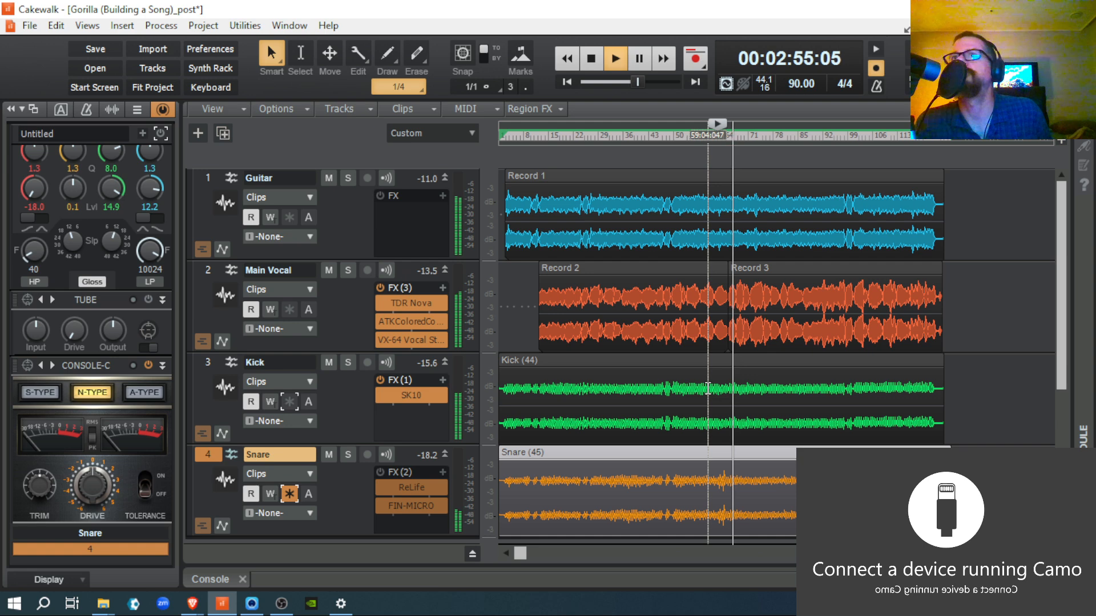
key(space)
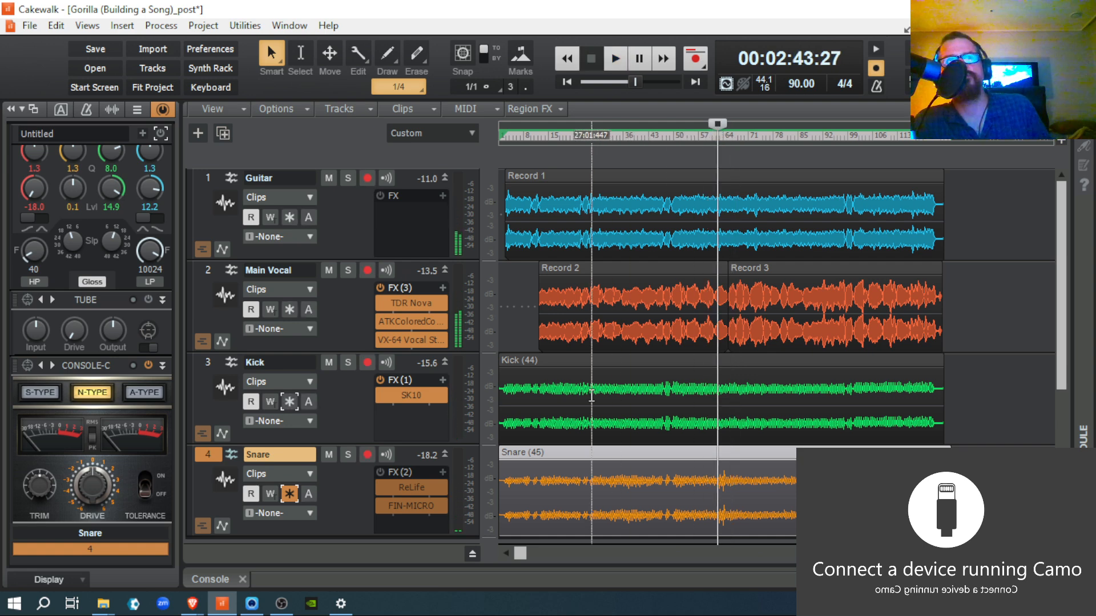
click(286, 495)
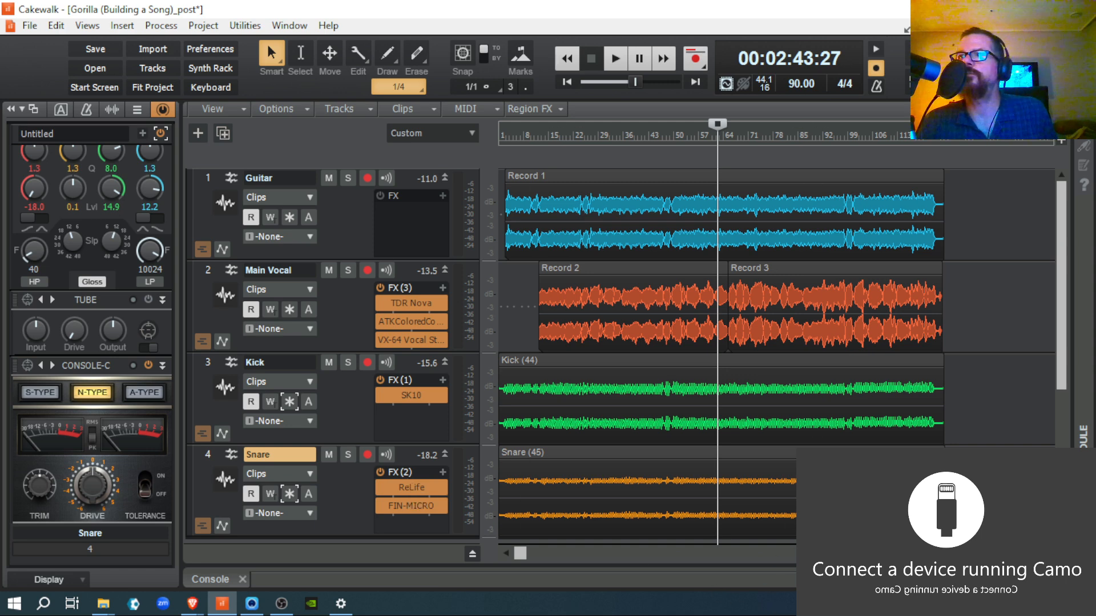
- Show the Console and examine the Kick and Snare sends and the Drums bus's ProChannel modules, briefly playing the song
key(d)
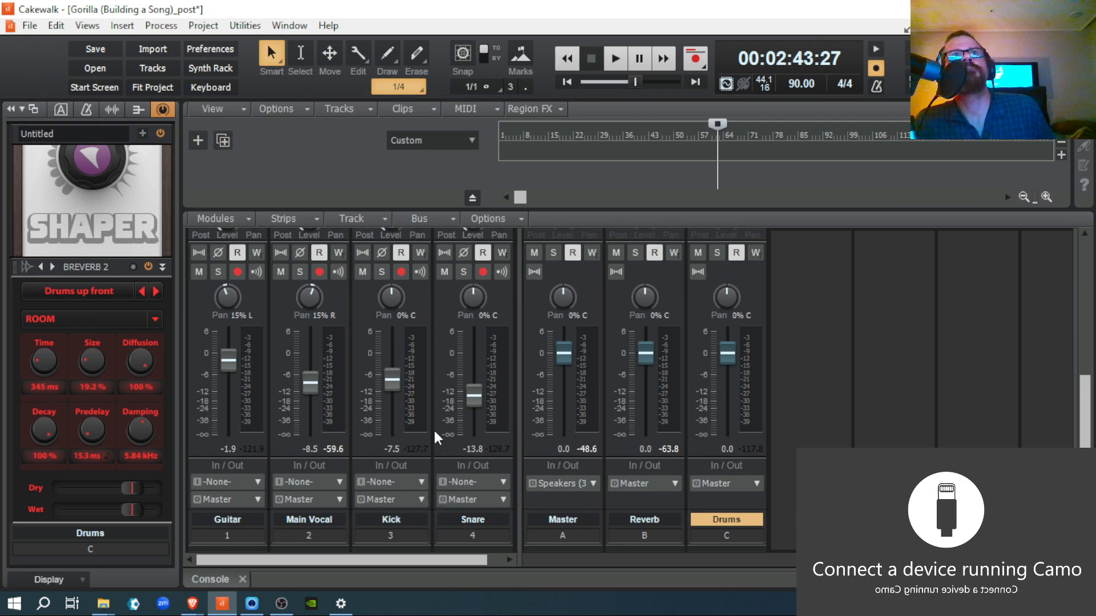
scroll(436, 438, up, 3)
scroll(440, 410, up, 6)
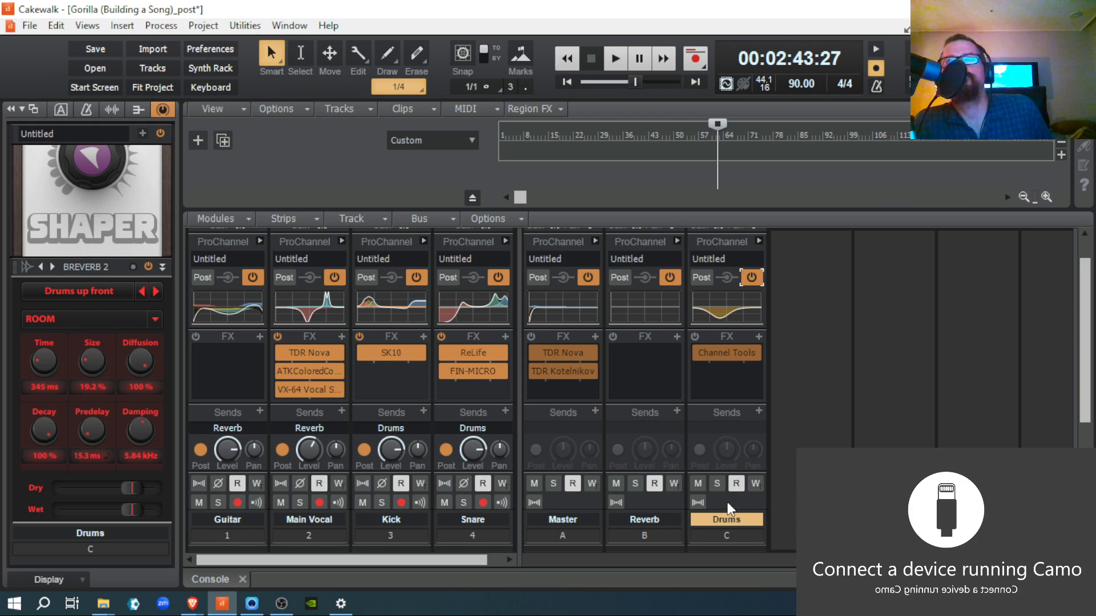
scroll(140, 311, up, 4)
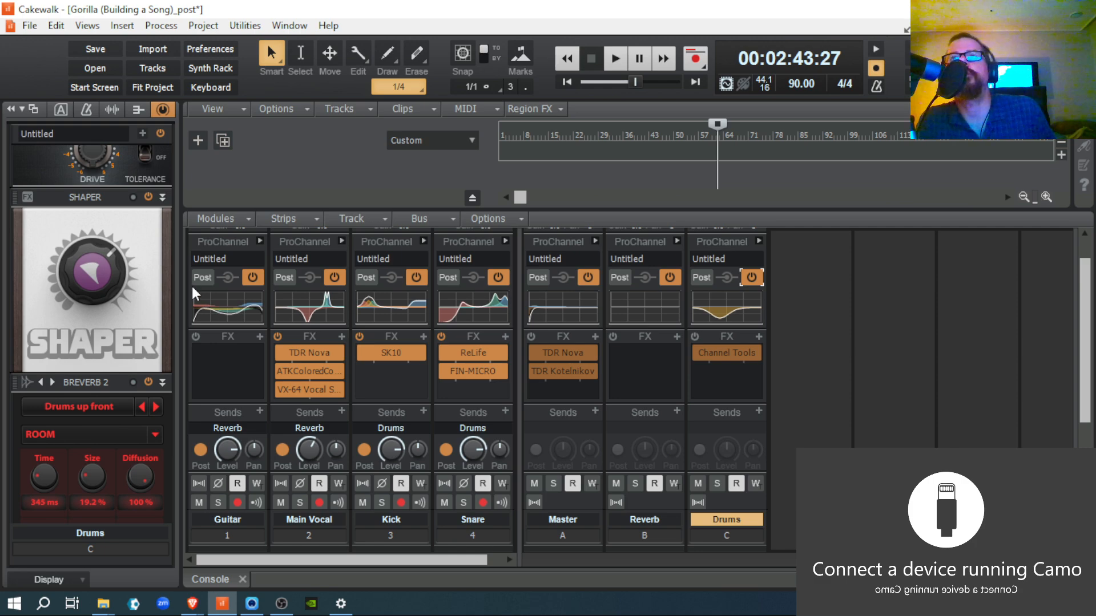
key(space)
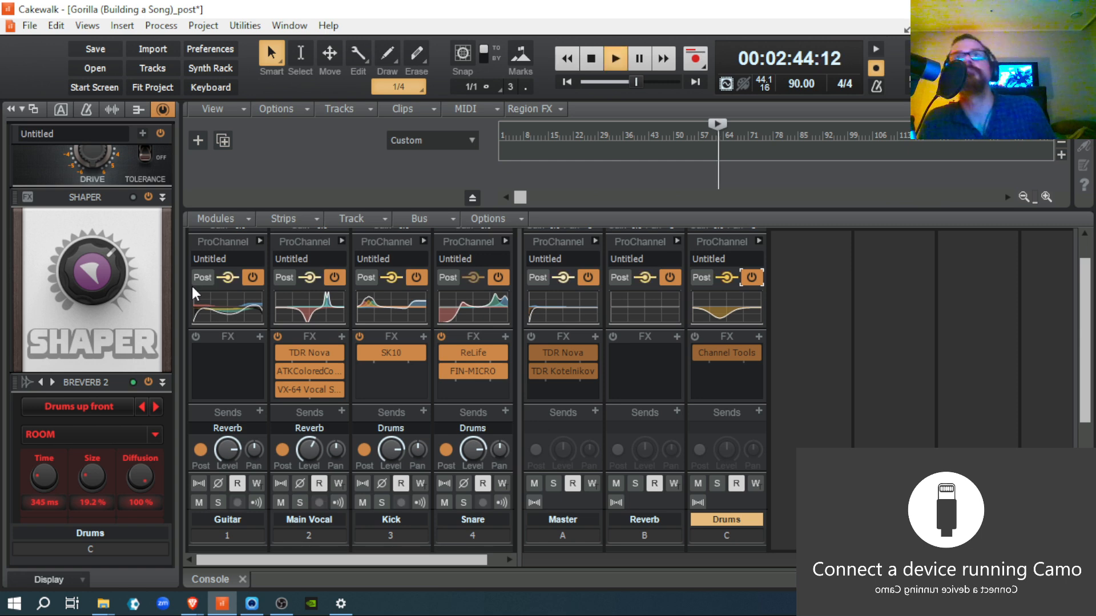
key(space)
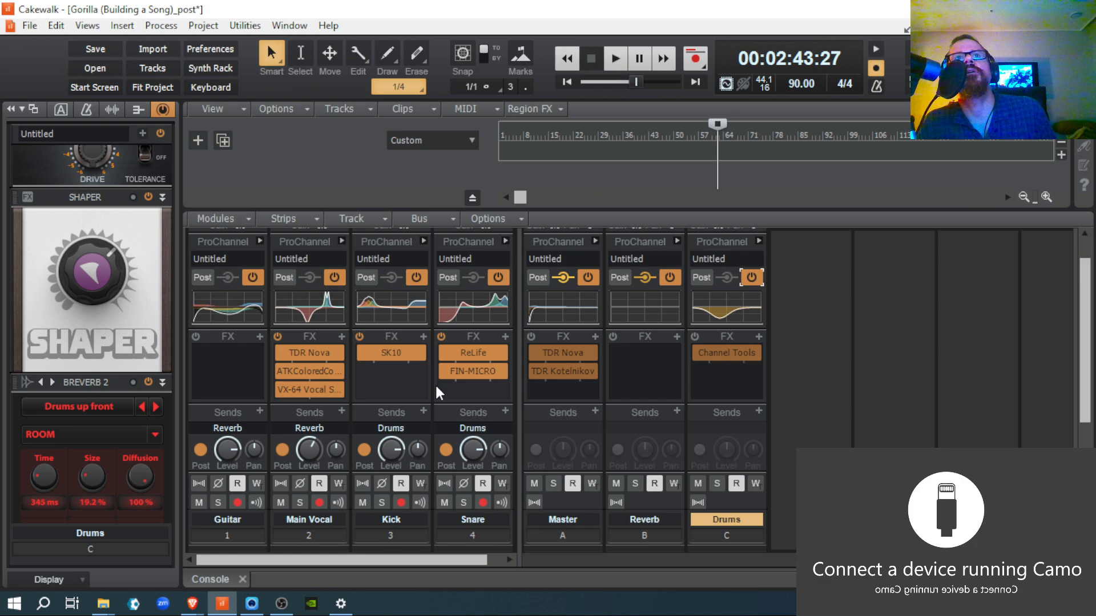
scroll(437, 393, up, 1)
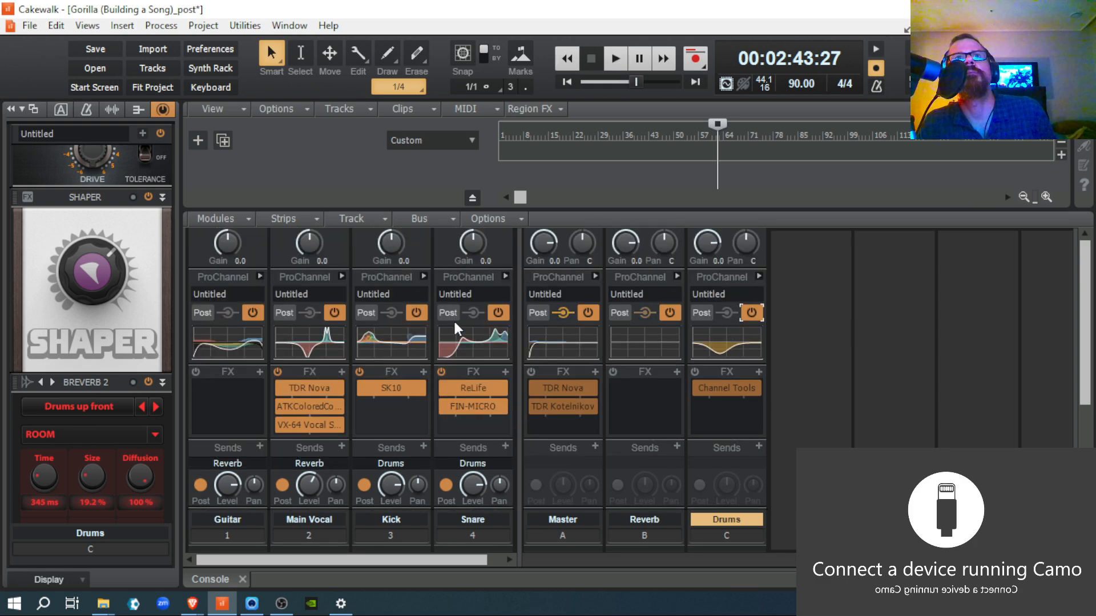
- Solo the Kick and Snare tracks and select the Drums bus, bringing its ProChannel Shaper module into view
scroll(817, 417, down, 5)
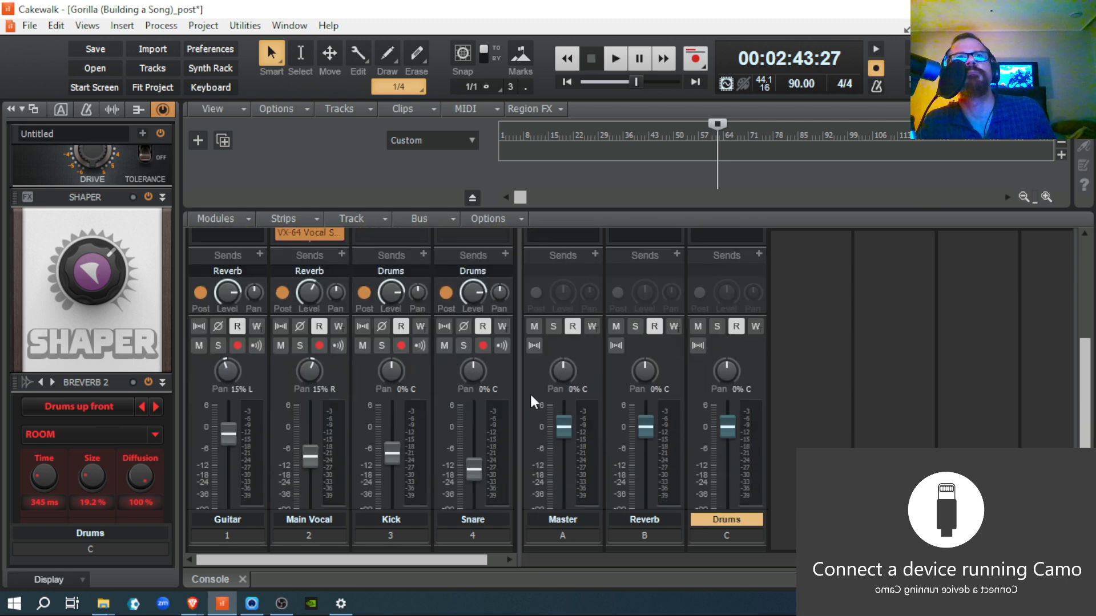
click(382, 345)
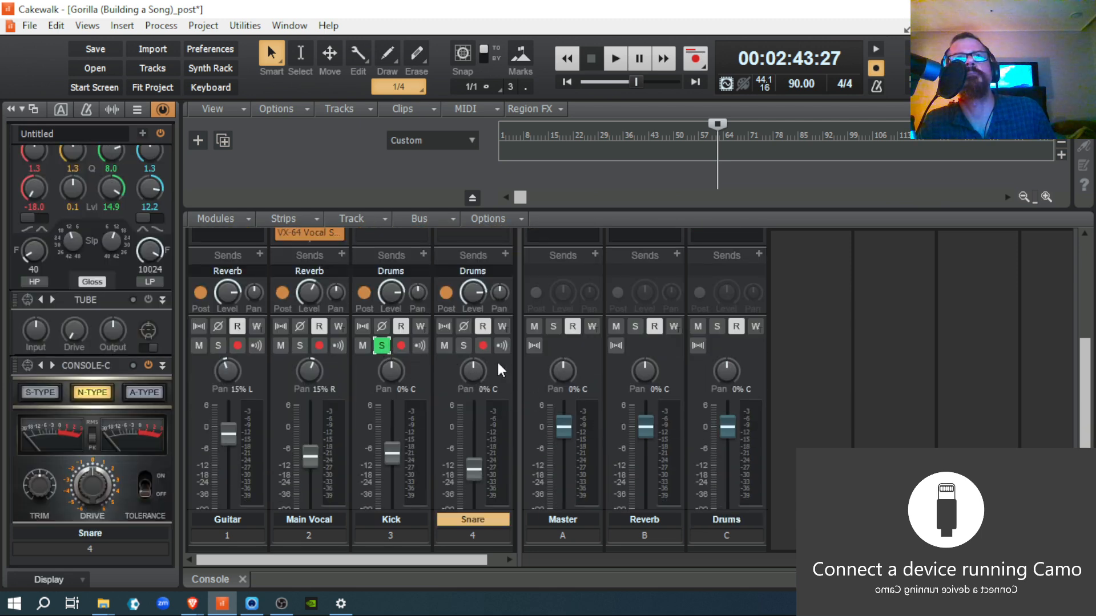
click(463, 346)
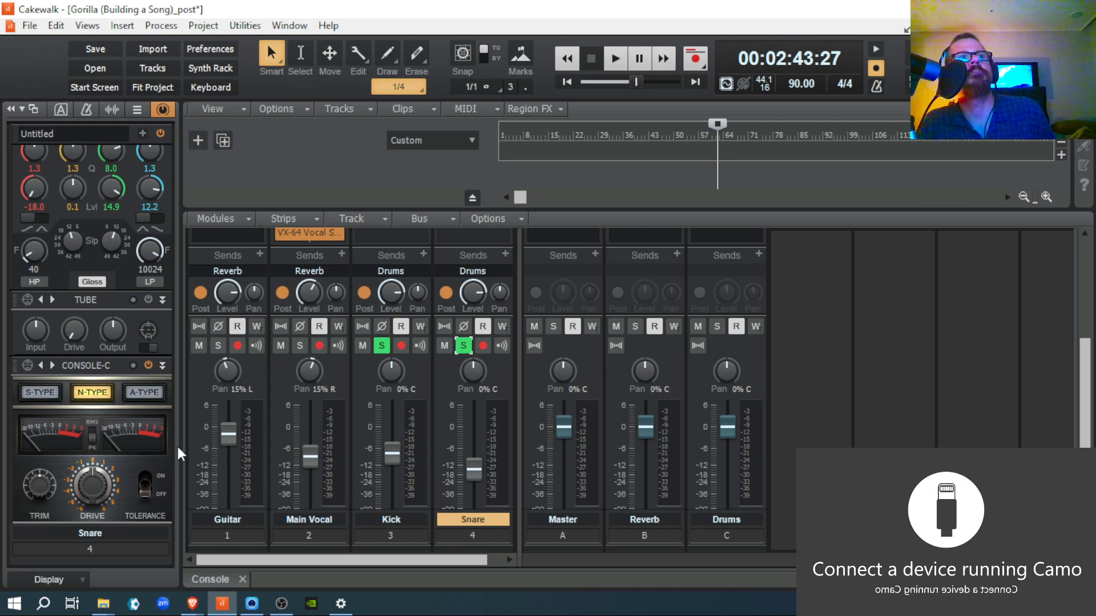
click(708, 544)
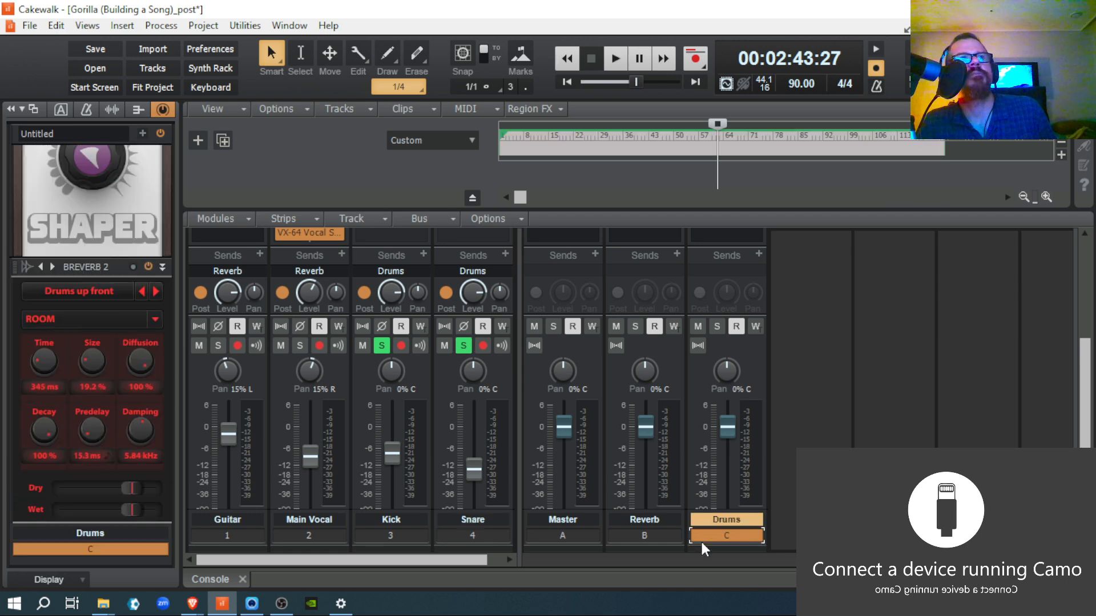
scroll(174, 335, up, 3)
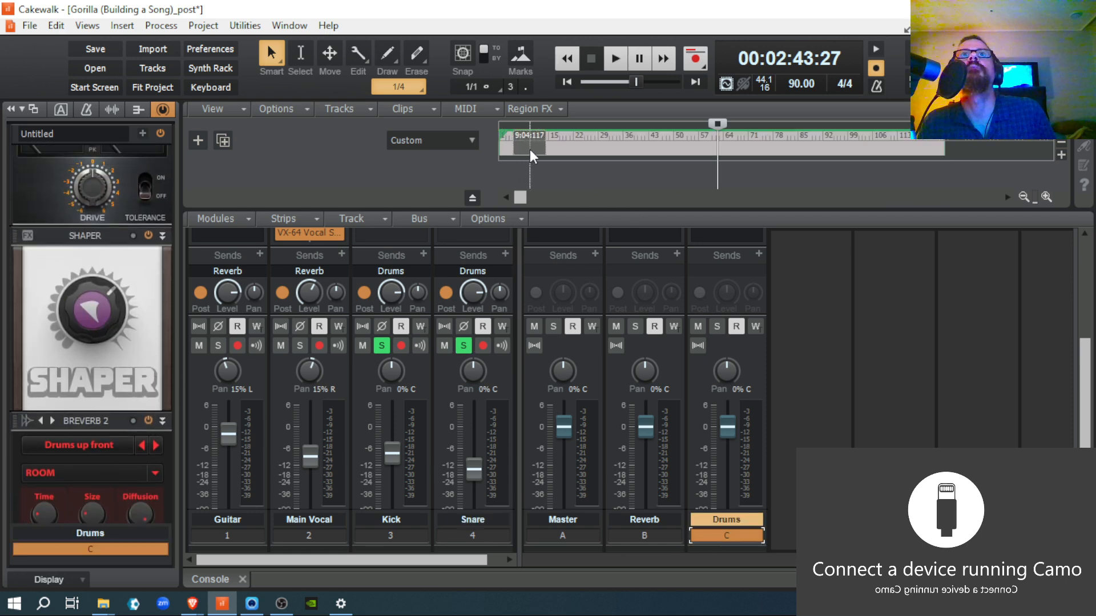
- Play the soloed drums from about 0:46 and switch the Drums bus's Shaper module off and on to compare the sound
click(561, 143)
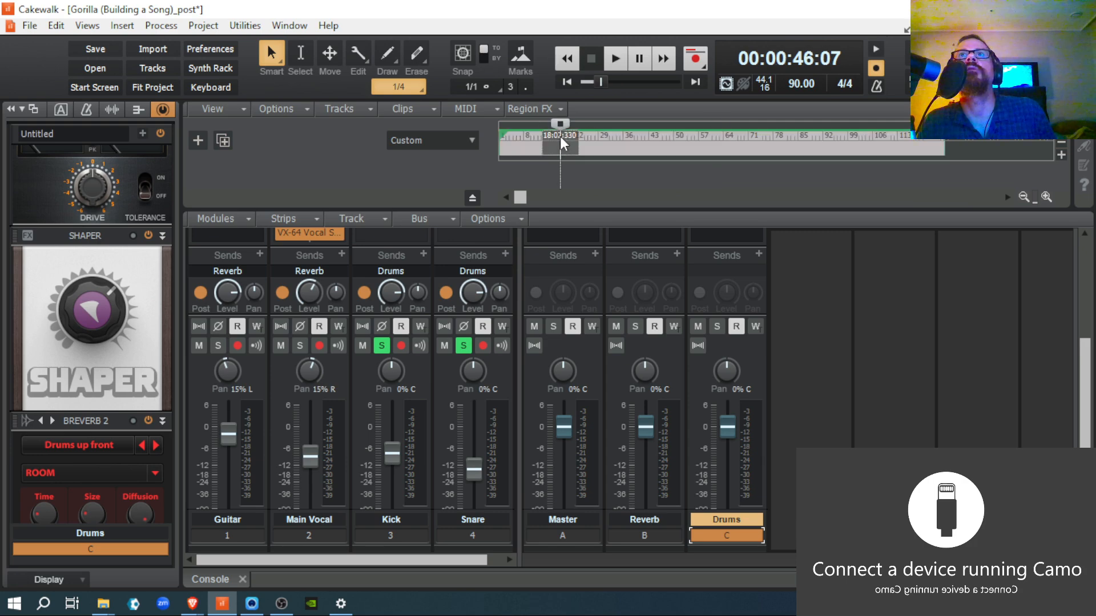
key(space)
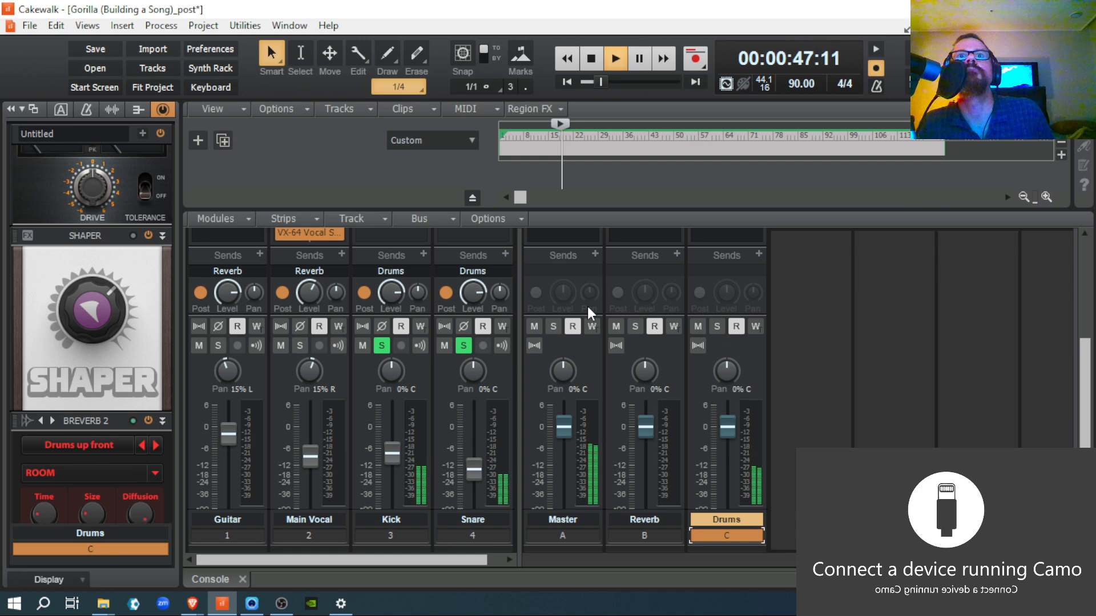
click(149, 235)
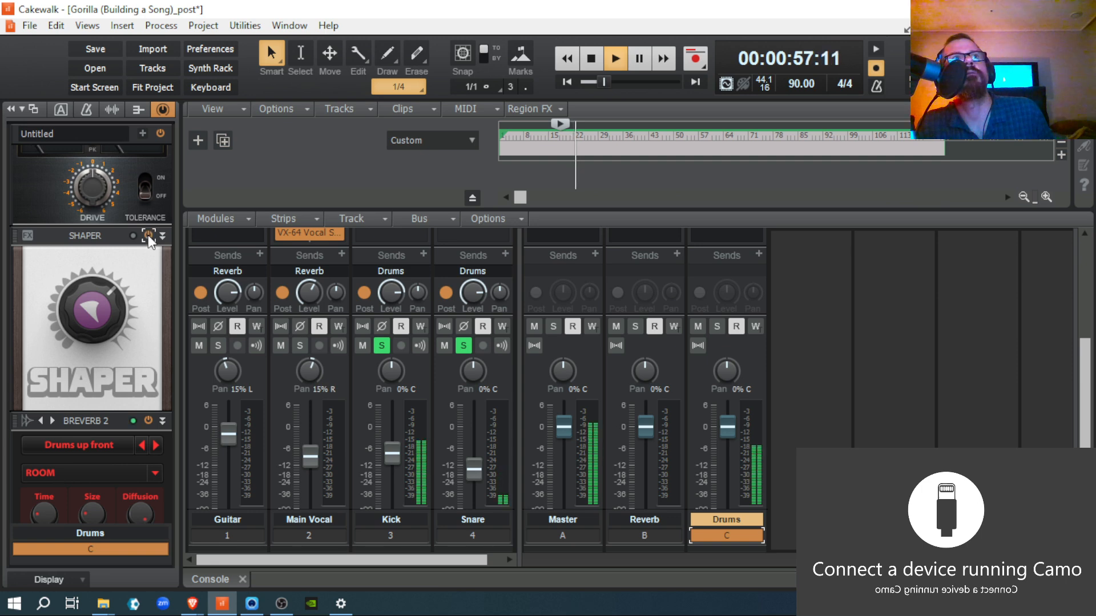
click(149, 235)
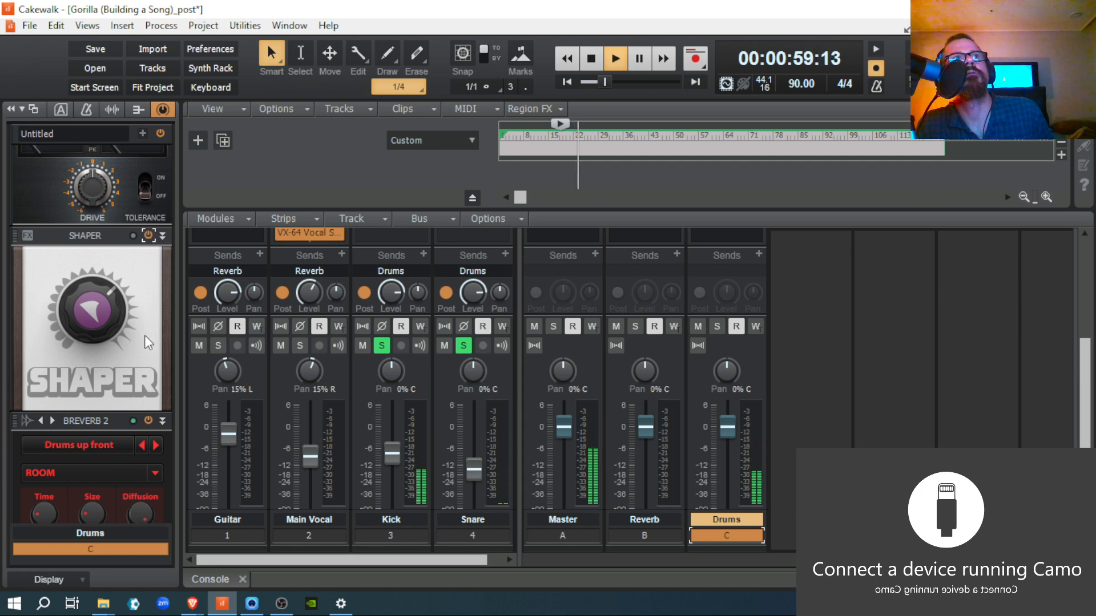
click(147, 238)
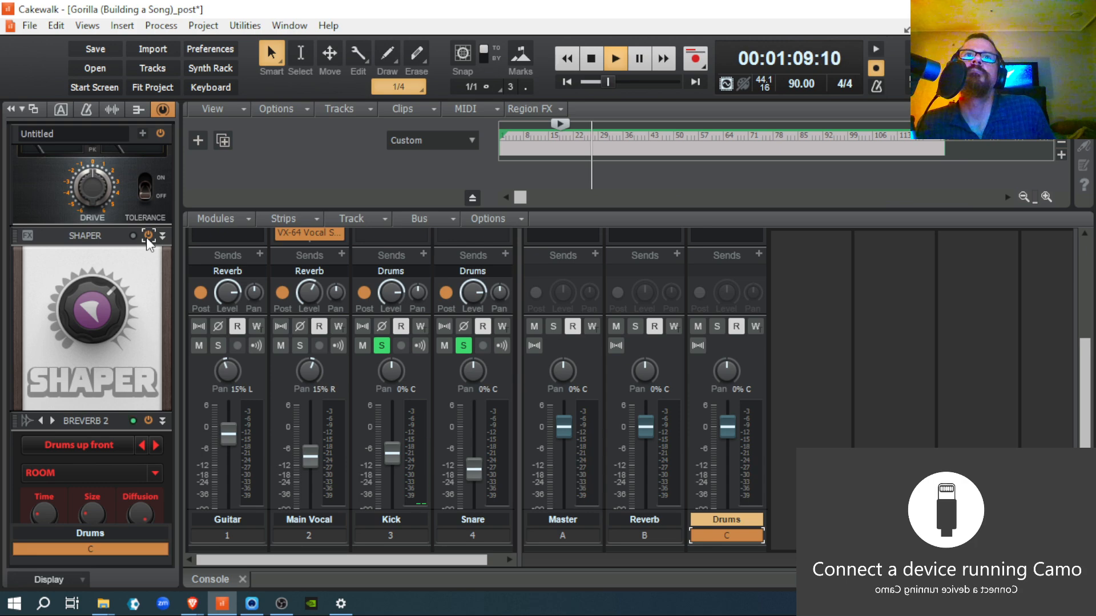
- Try the Drums bus's Shaper amount at 78%, toggling the module during playback, and stop the song
drag(92, 305, 93, 284)
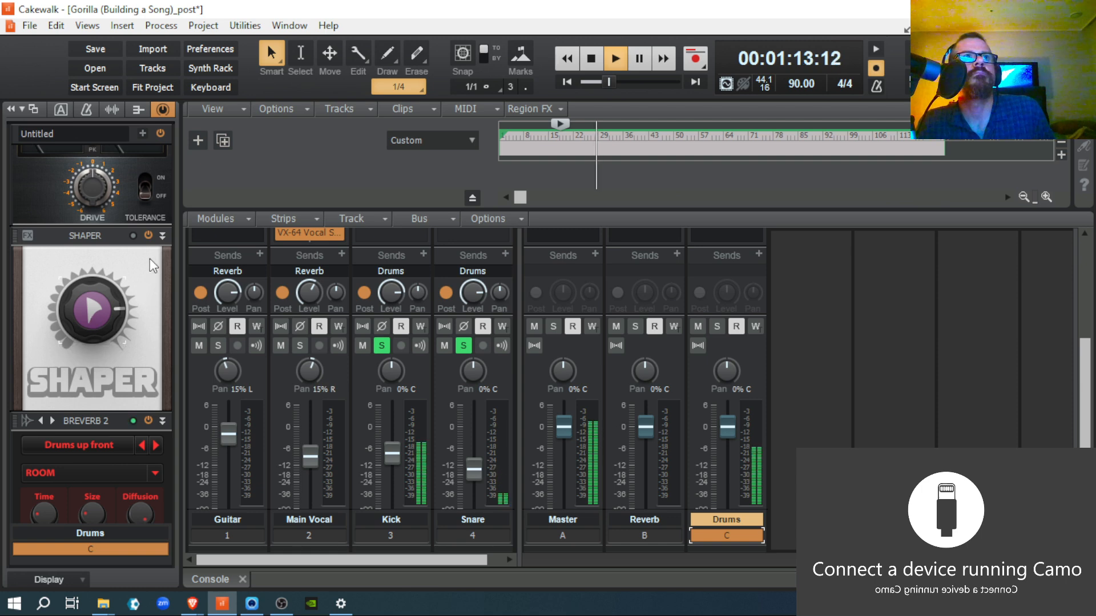
click(149, 237)
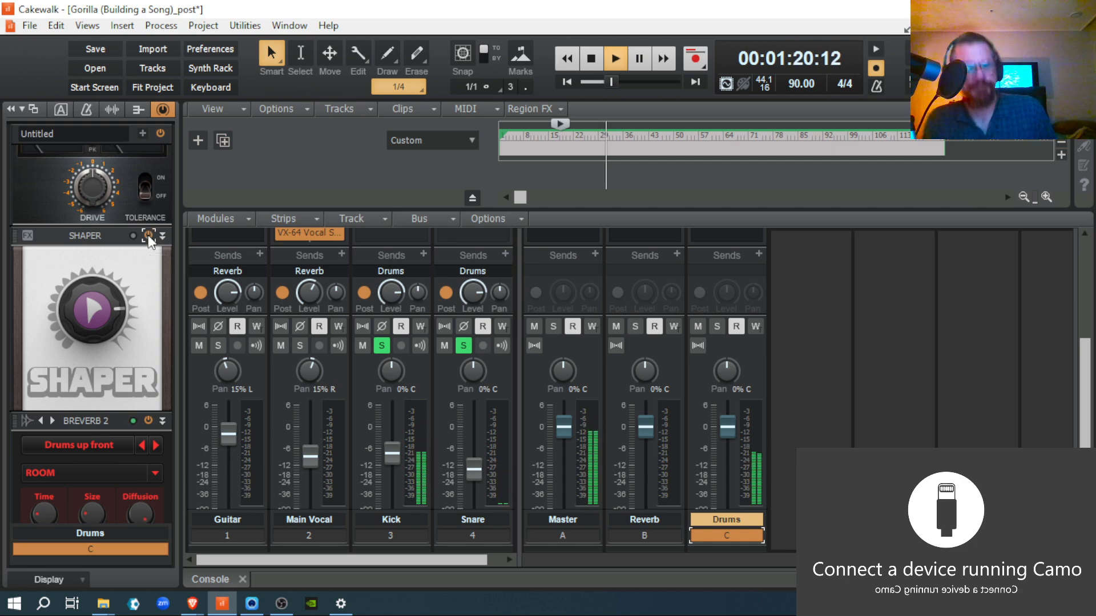
key(space)
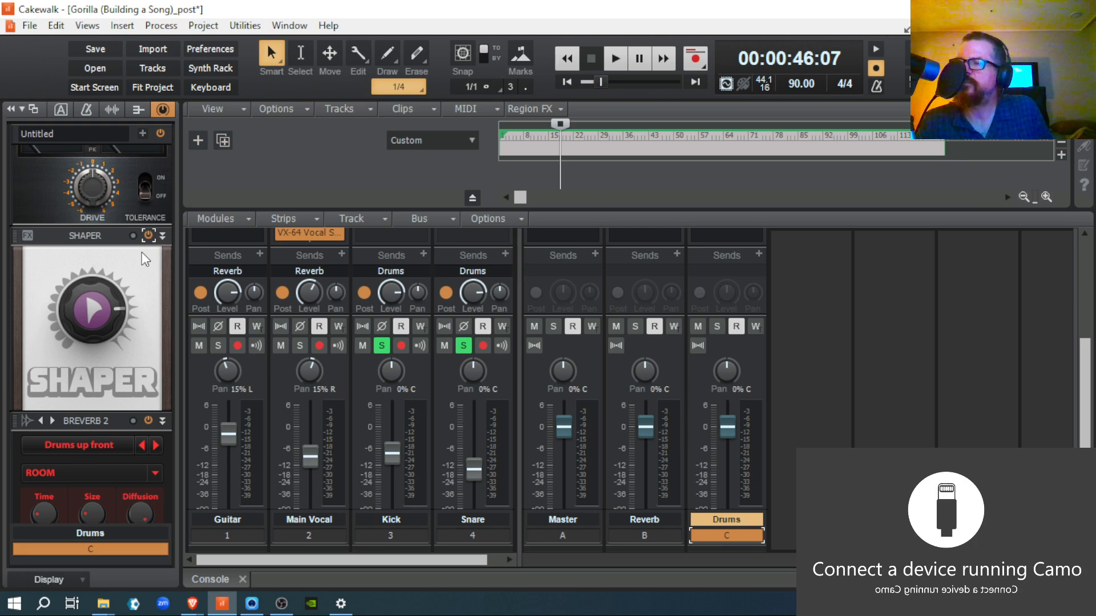
- Set the Drums bus's Shaper amount to 66%
mouse_move(102, 317)
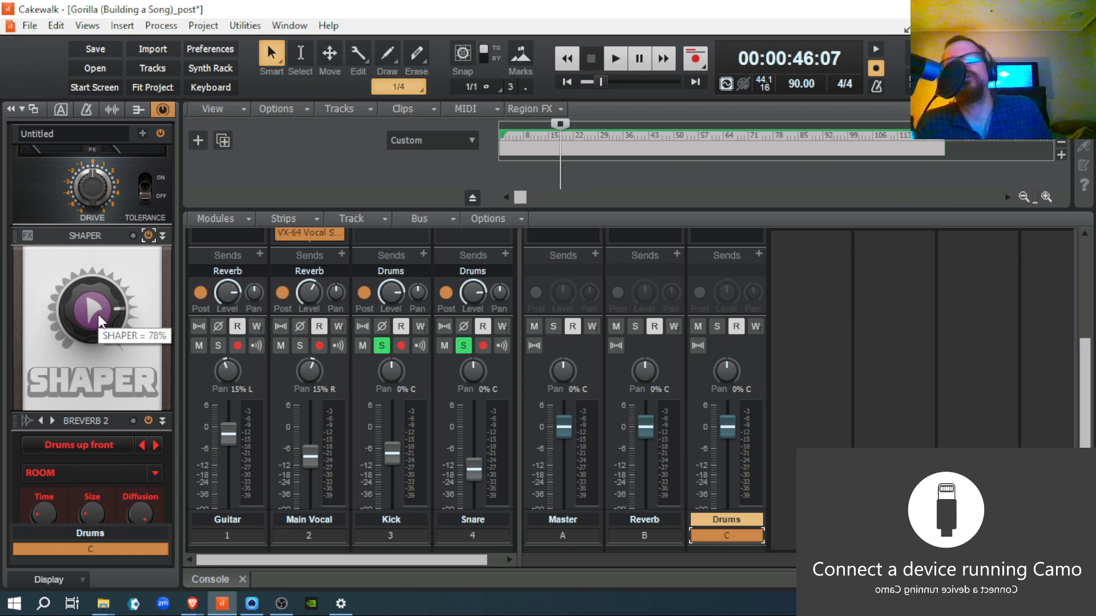
drag(101, 317, 102, 325)
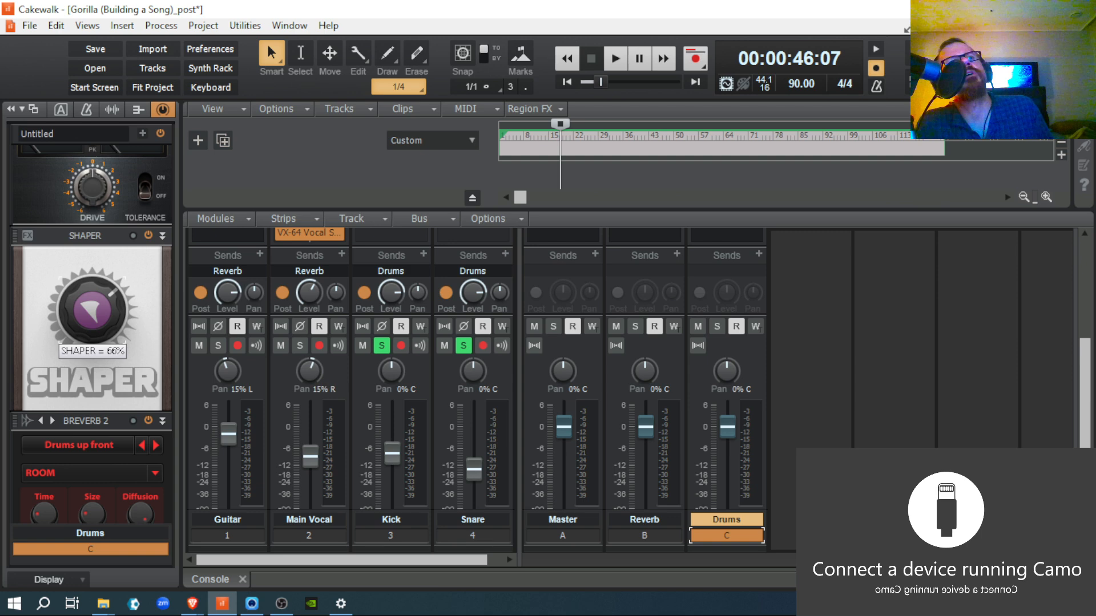
drag(101, 325, 102, 326)
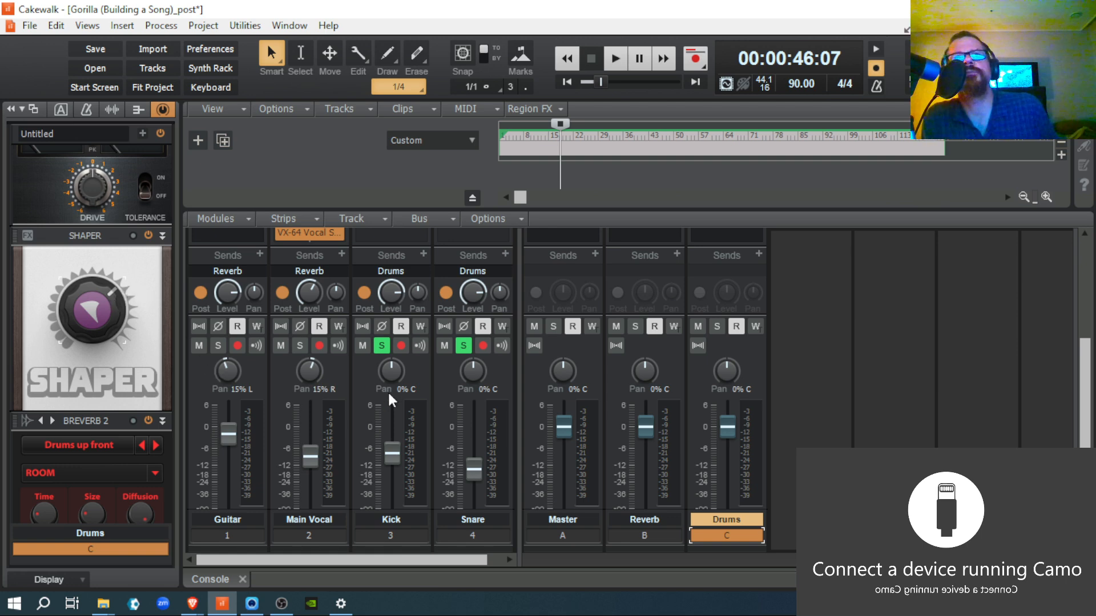
- Unsolo the Kick and Snare tracks and select the Drums bus, bringing its Shaper module into view
click(377, 348)
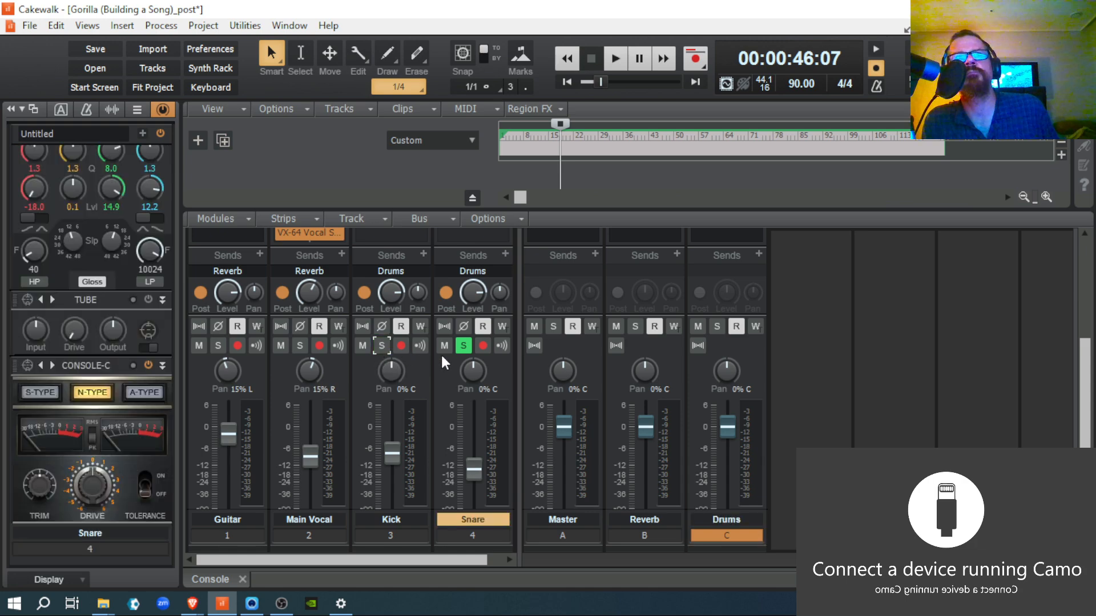
click(459, 349)
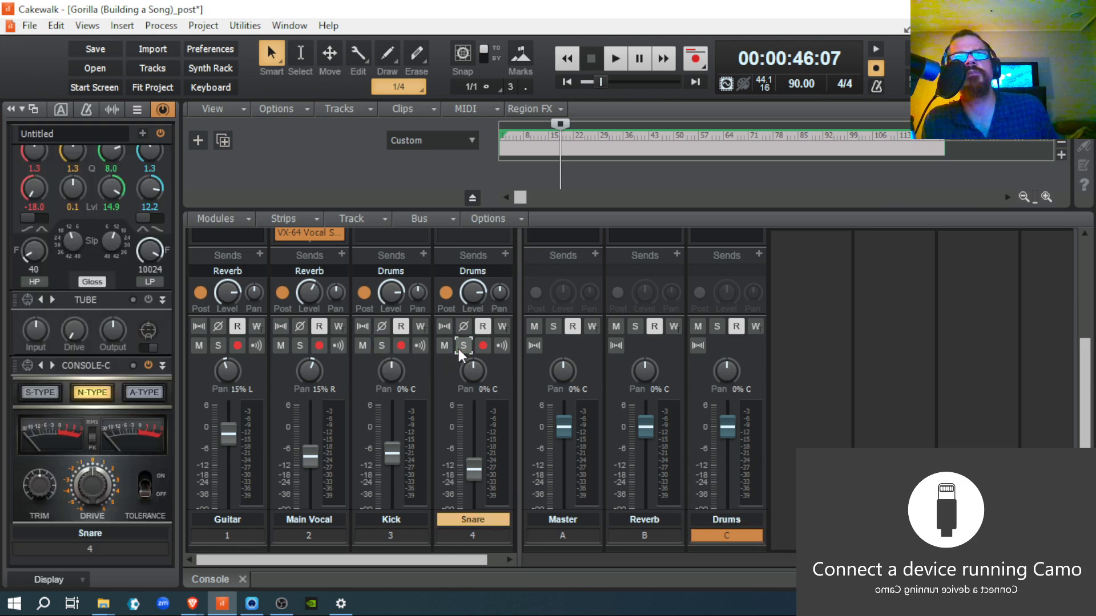
click(707, 531)
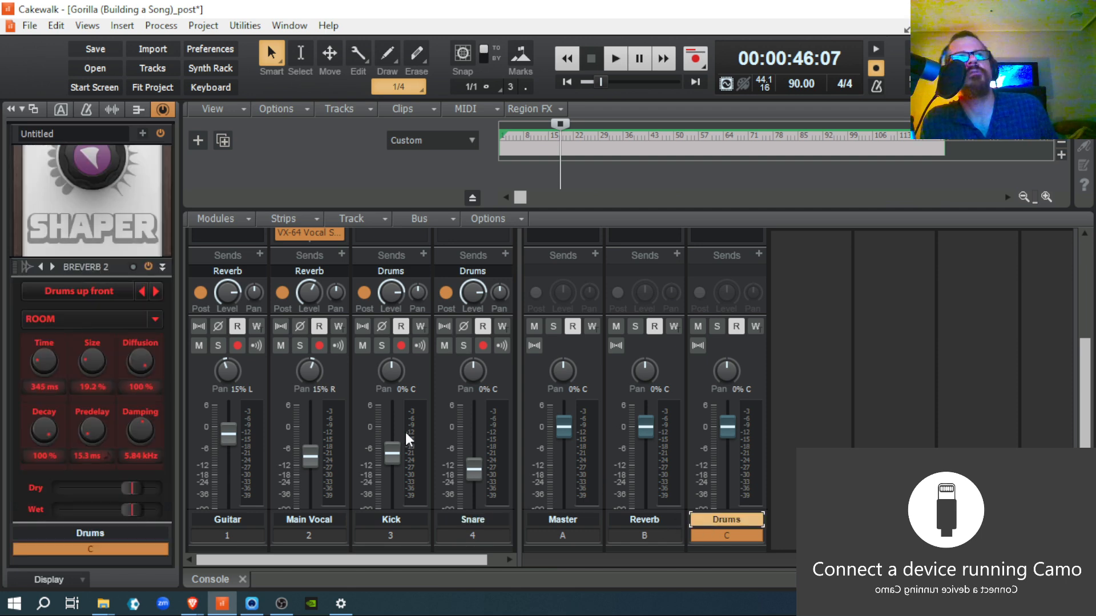
scroll(170, 221, up, 1)
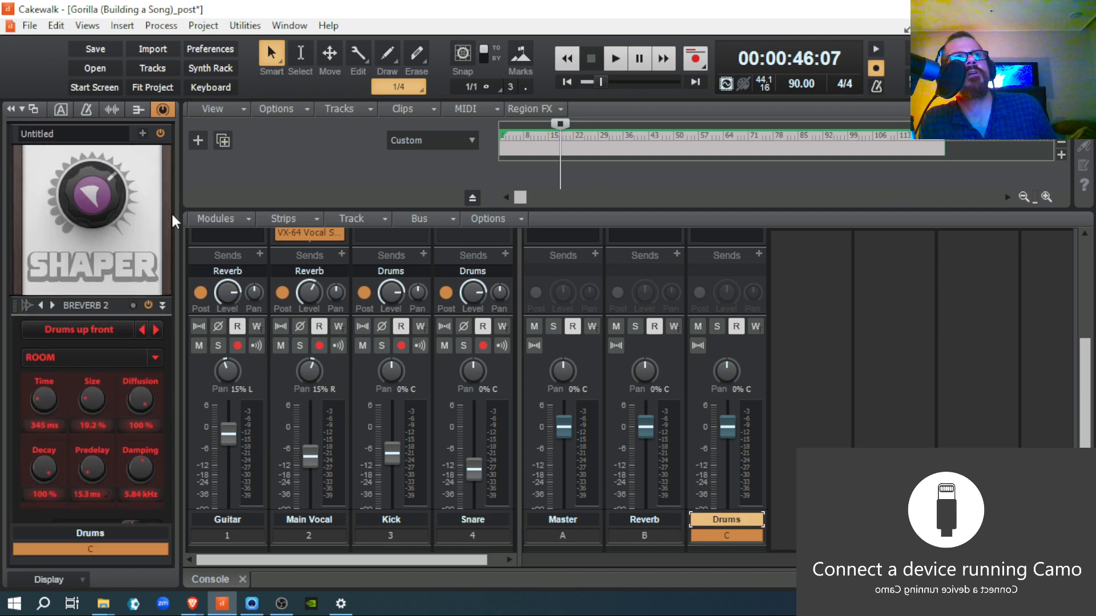
scroll(164, 225, up, 1)
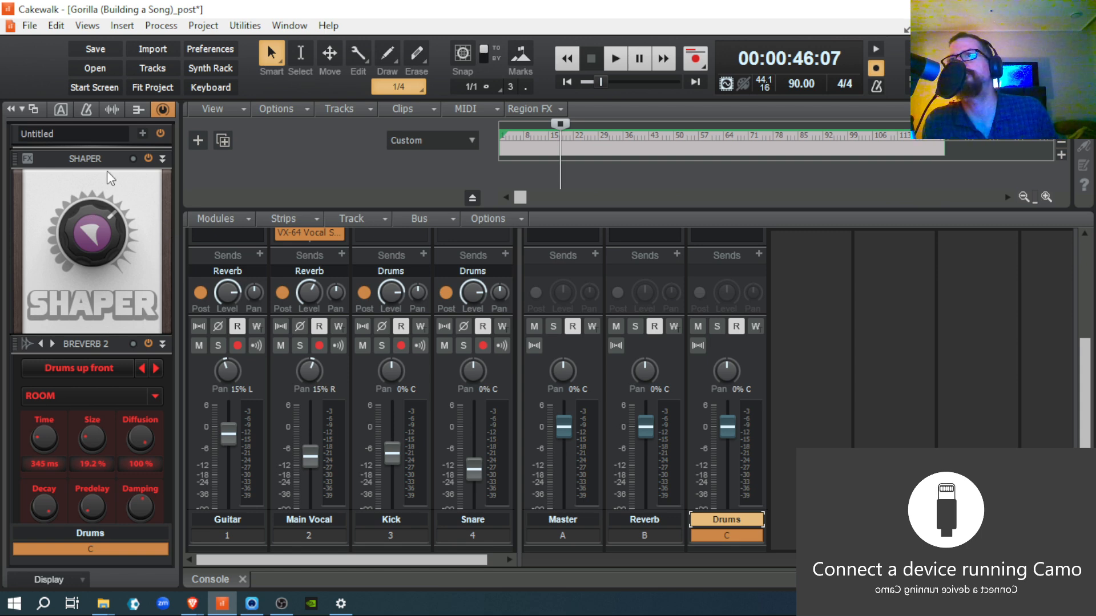
- Play the full mix from about 0:46 and compare it with the Drums bus's Shaper bypassed and enabled
key(space)
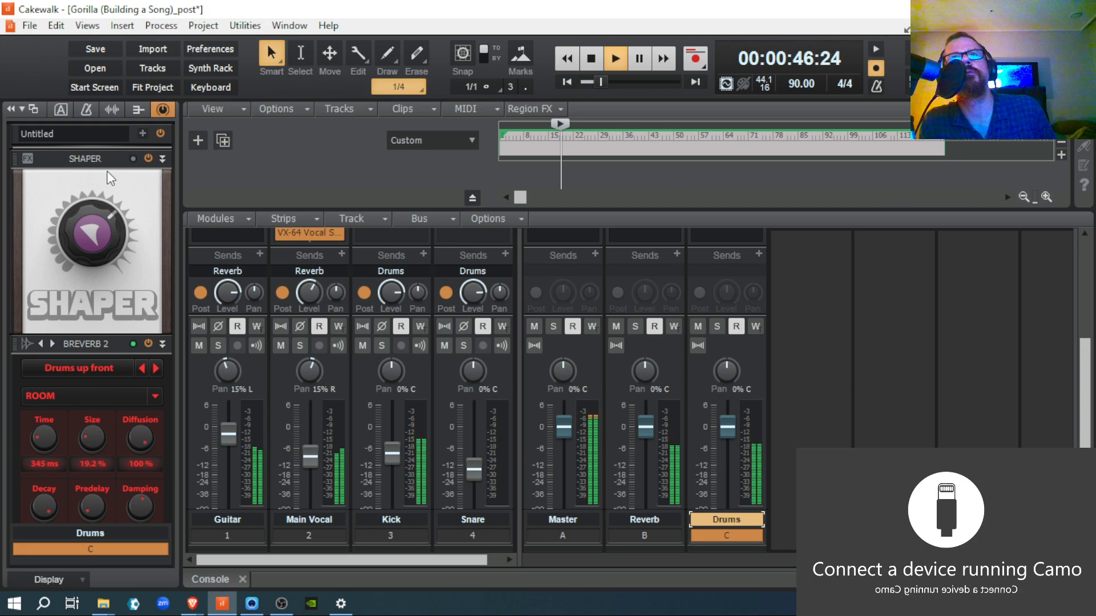
click(150, 161)
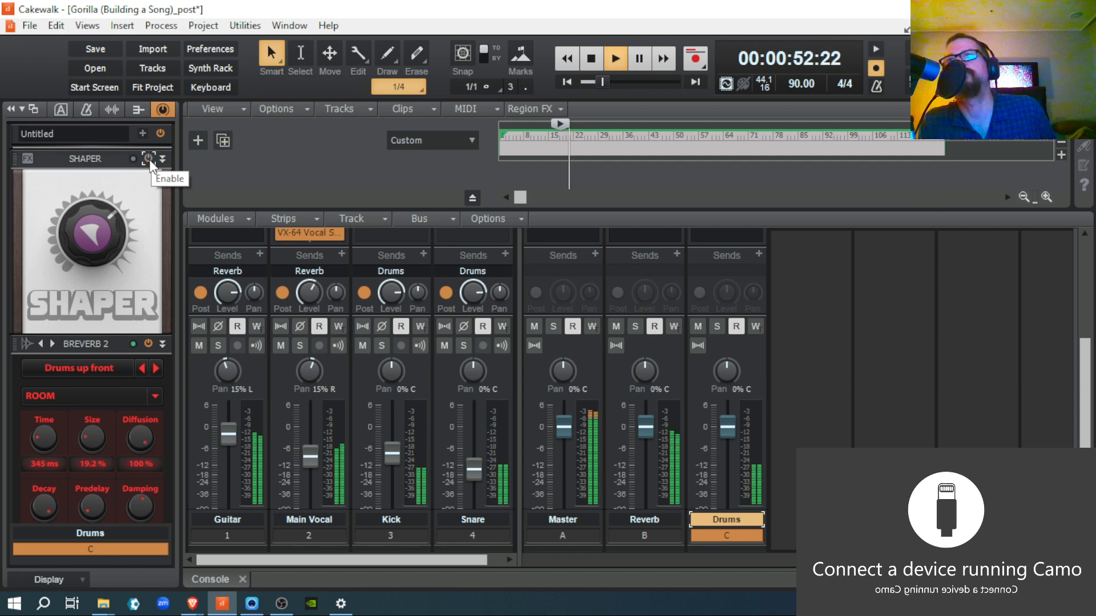
click(149, 159)
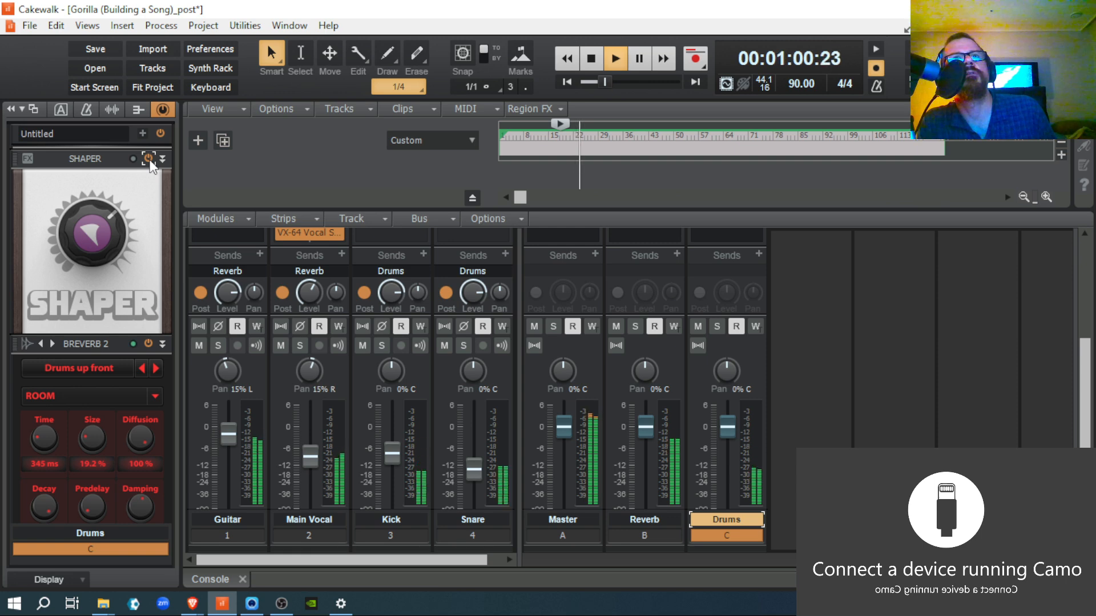
- Raise the Snare track's volume to about -7.5 dB and the Kick track's to about -6 dB during playback
drag(467, 474, 475, 468)
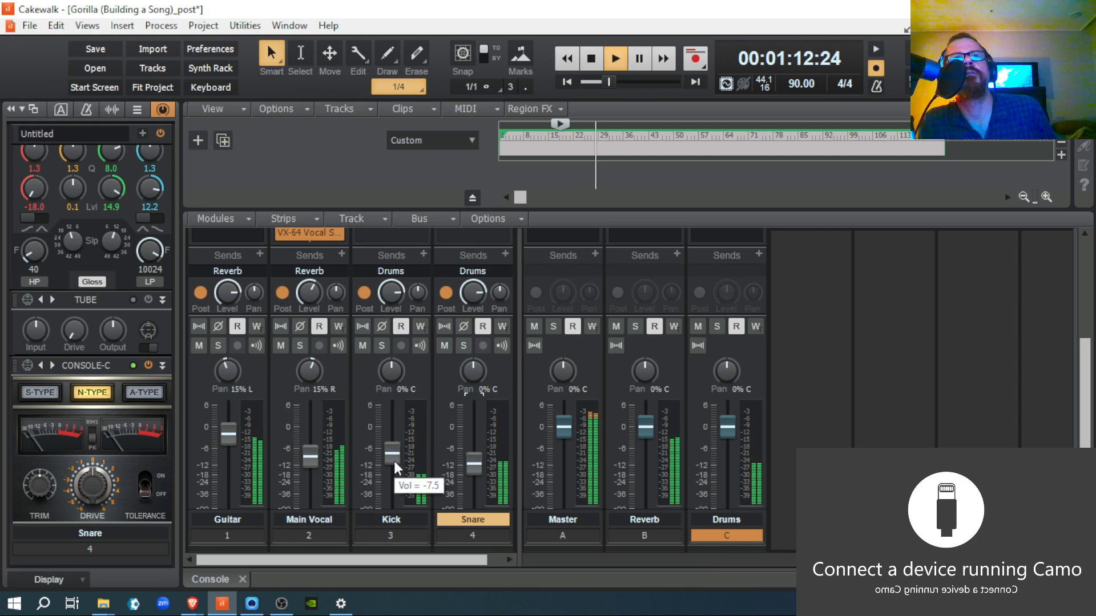
drag(393, 461, 393, 456)
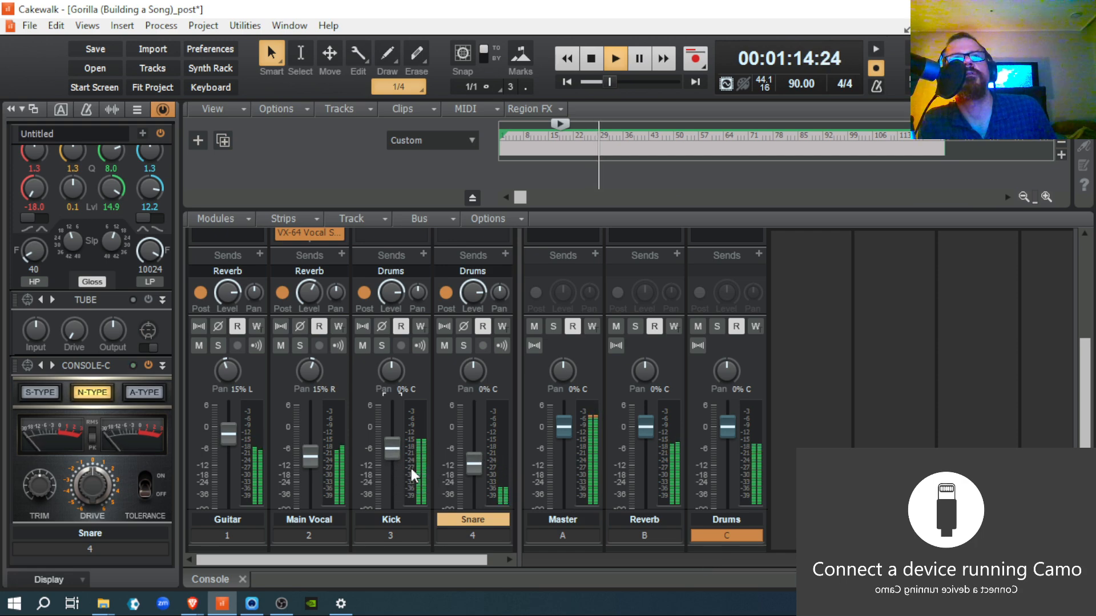
drag(471, 468, 471, 456)
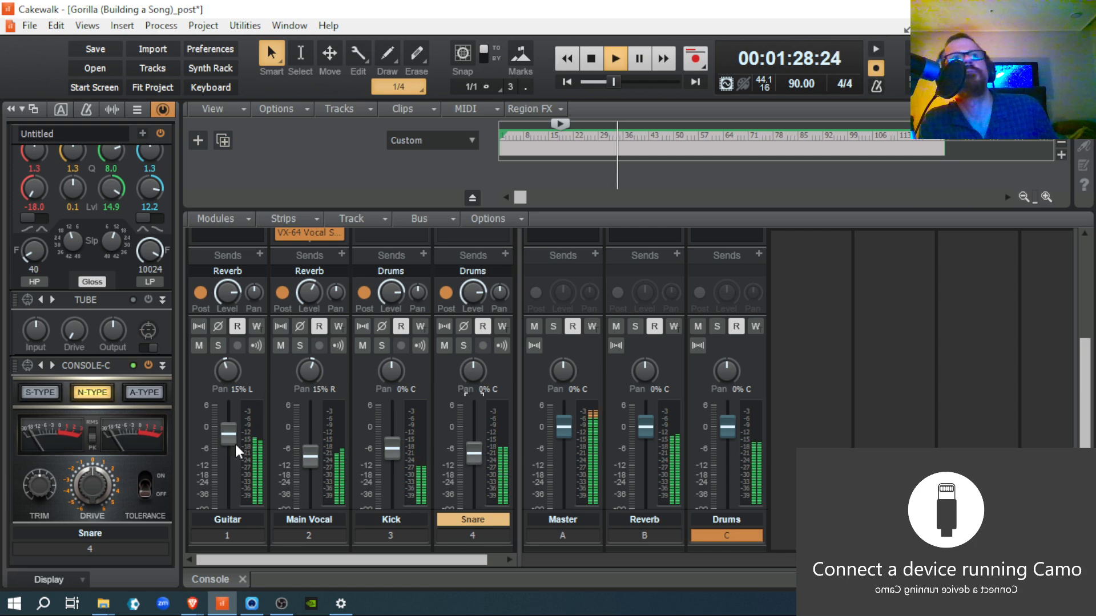
- Select the Drums bus, compare the rebalanced mix with its Shaper off and on, and stop playback
click(696, 515)
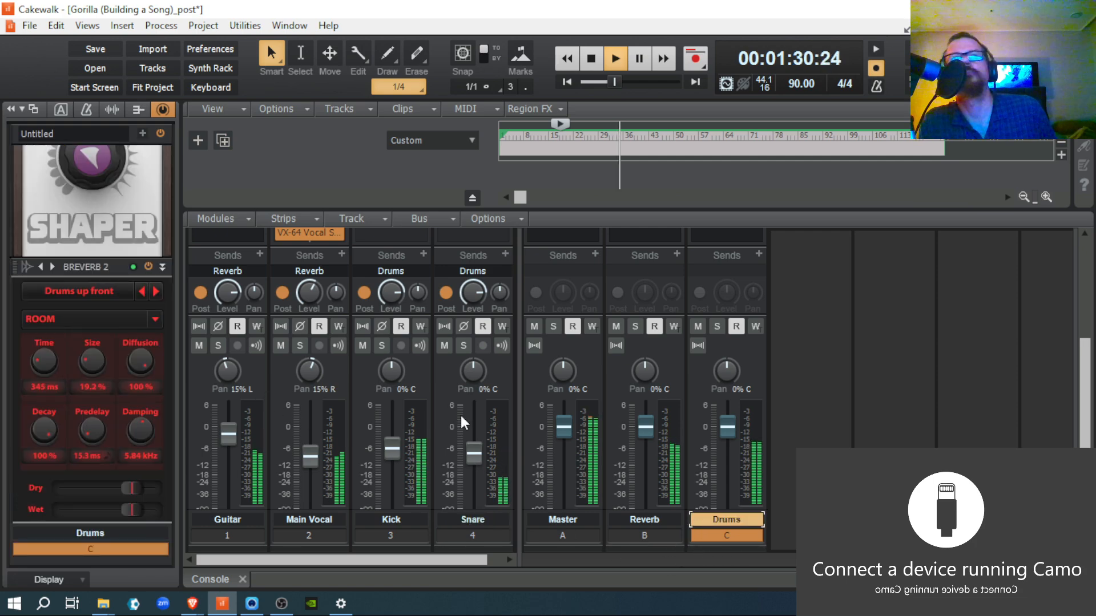
scroll(162, 216, up, 3)
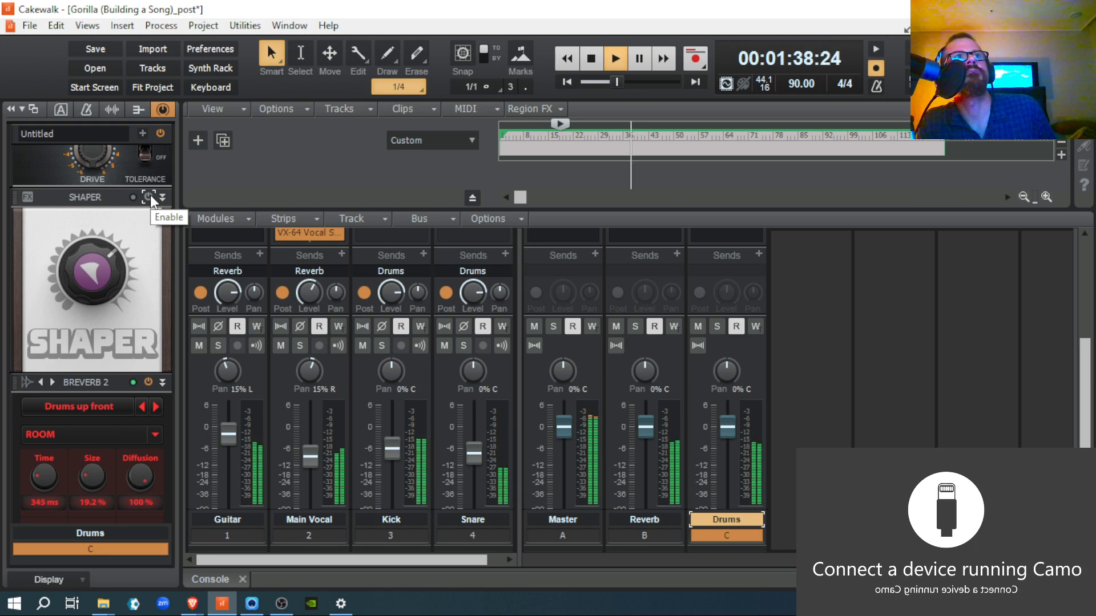
click(150, 194)
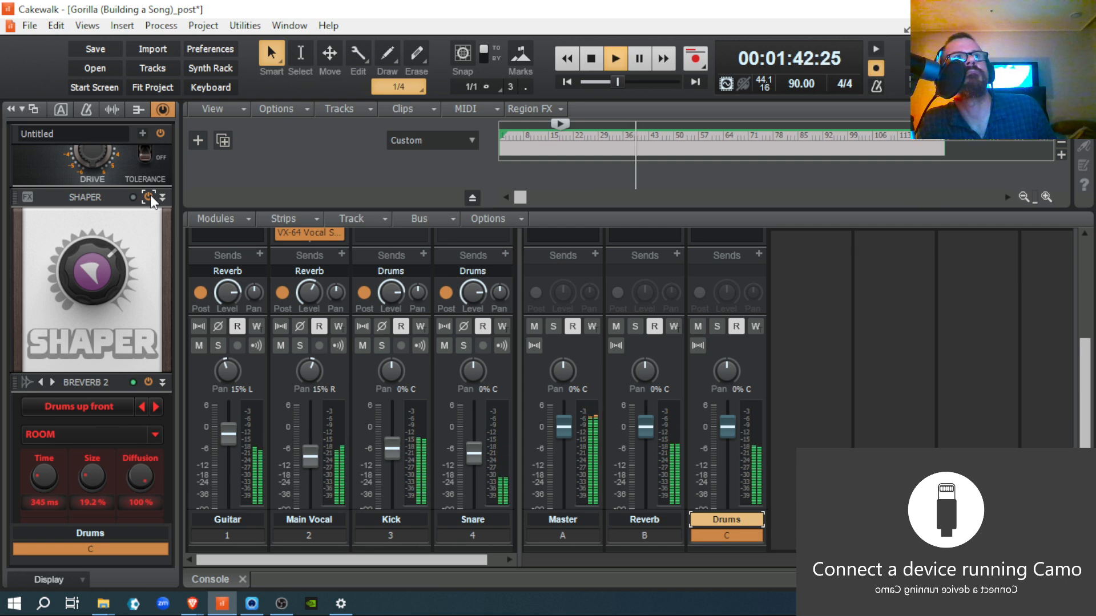
key(space)
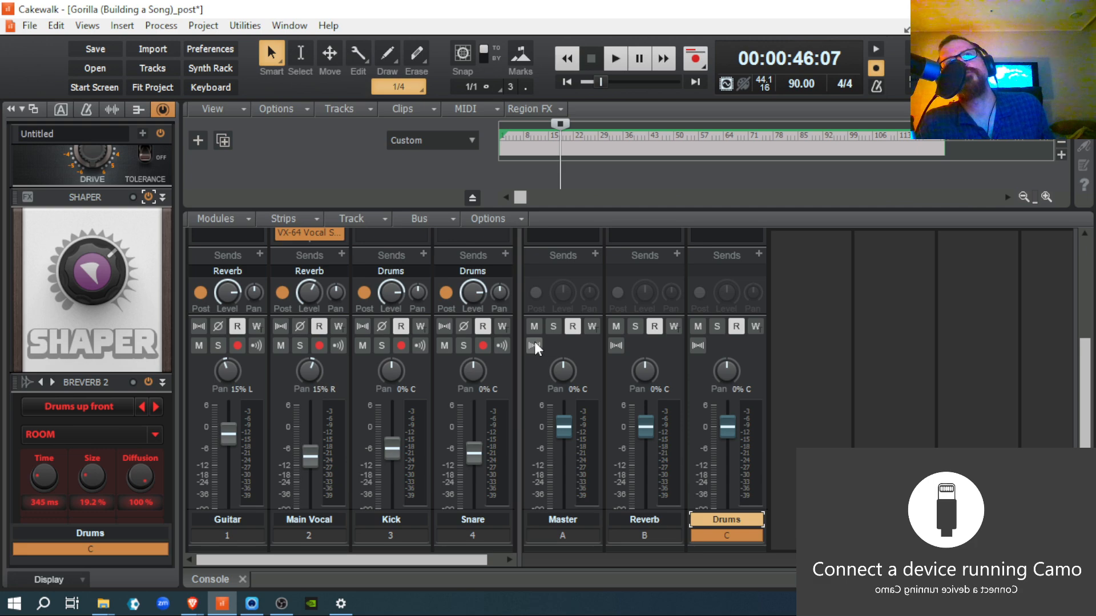
- Examine the Drums bus's BREVERB 2 and Channel Tools effects, including the Channel Tools settings and preset list
scroll(506, 320, up, 3)
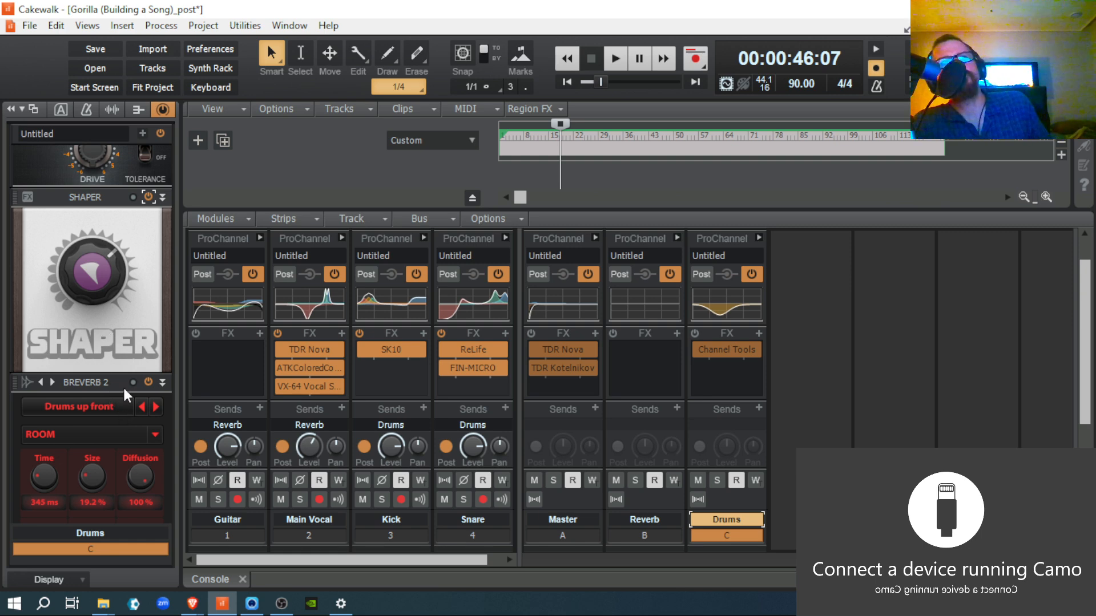
scroll(123, 386, down, 3)
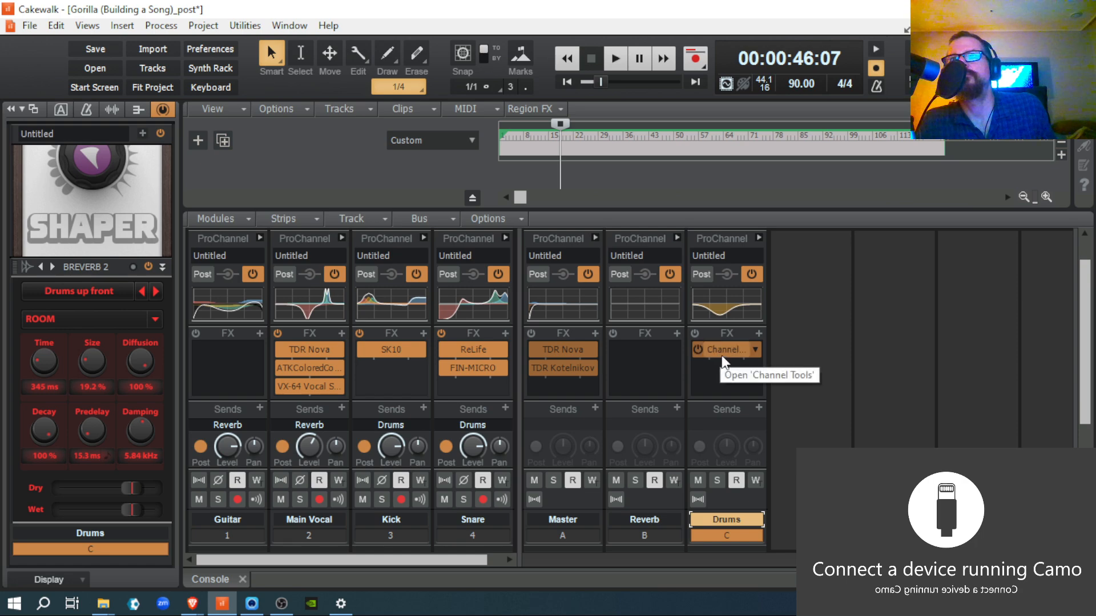
scroll(722, 358, up, 1)
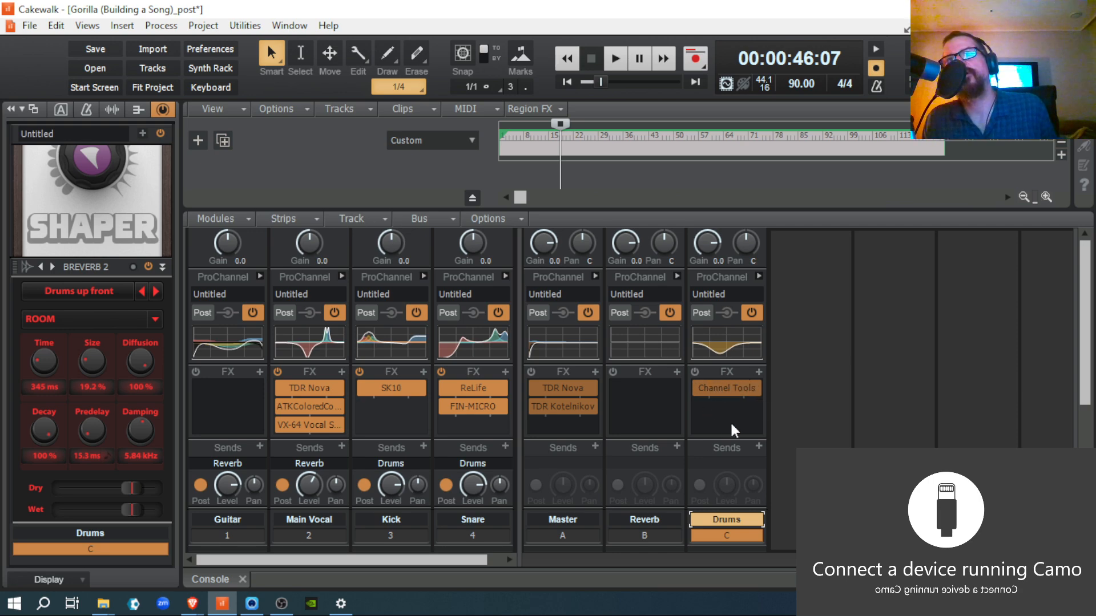
double_click(734, 387)
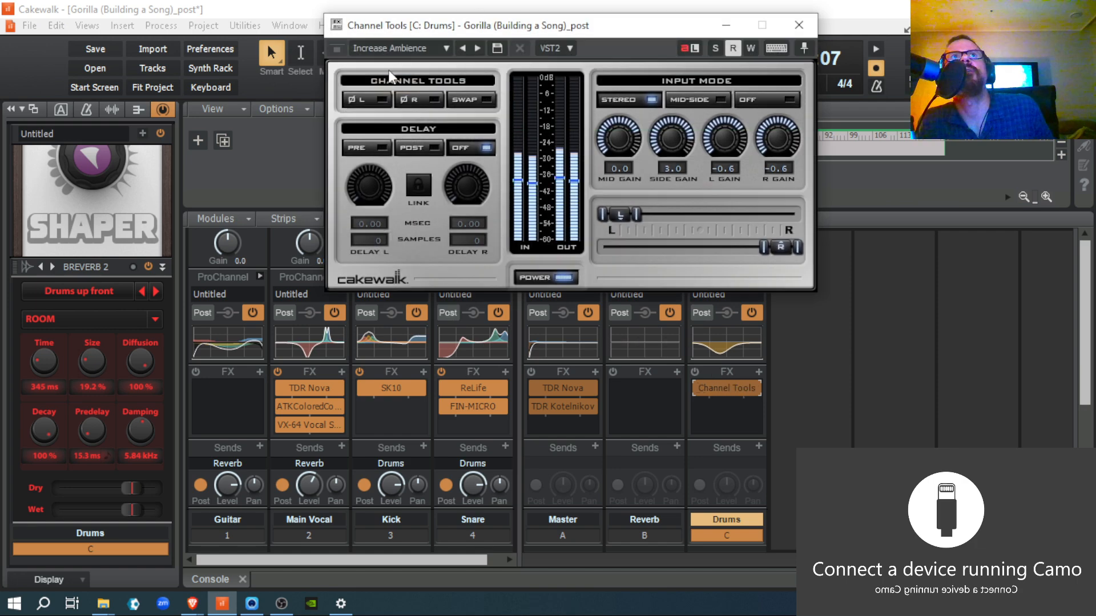
click(444, 46)
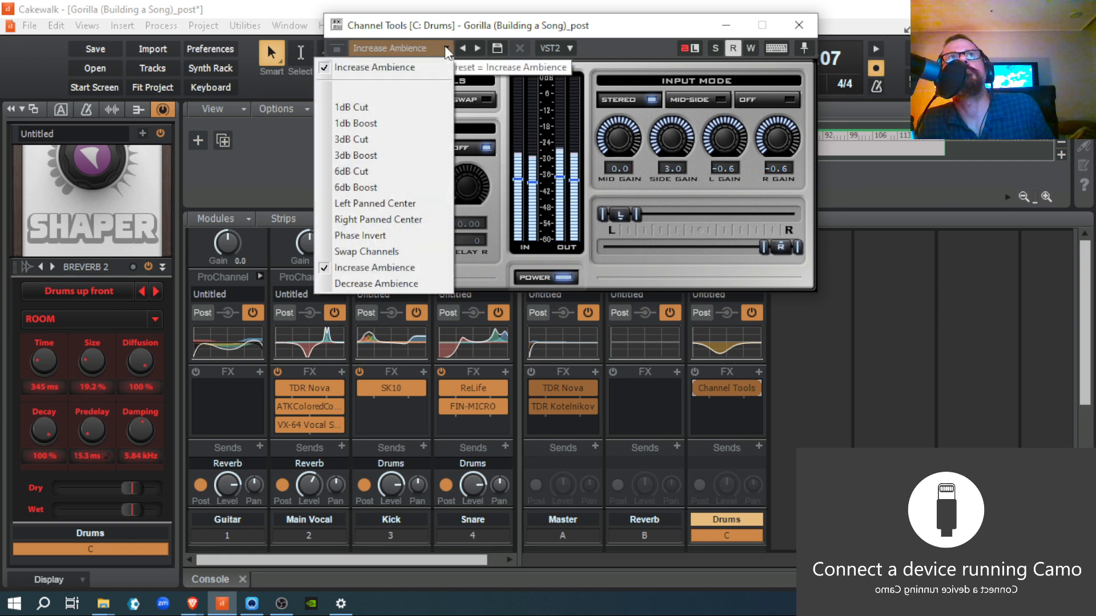
click(630, 38)
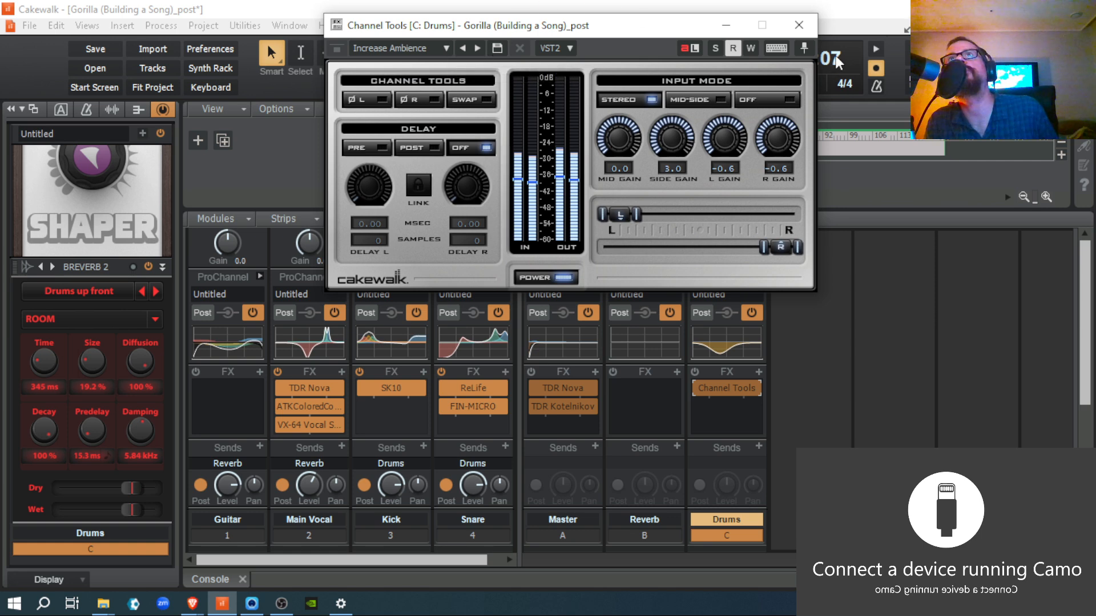
click(796, 25)
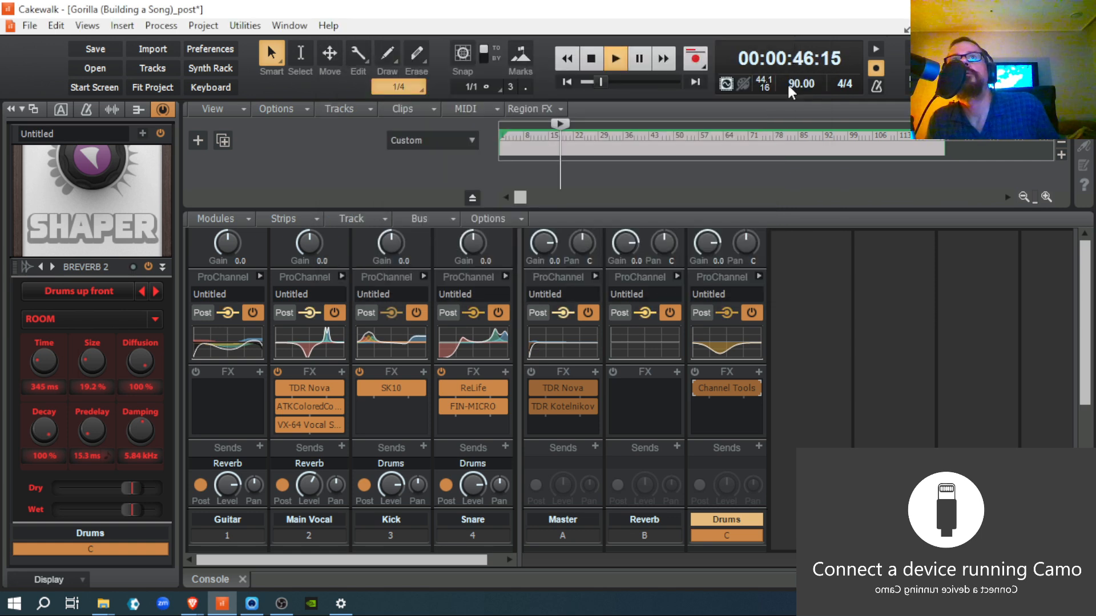
- Audition the full mix from about 0:46 while toggling the Drums bus's Channel Tools effect, and stop playback
click(698, 386)
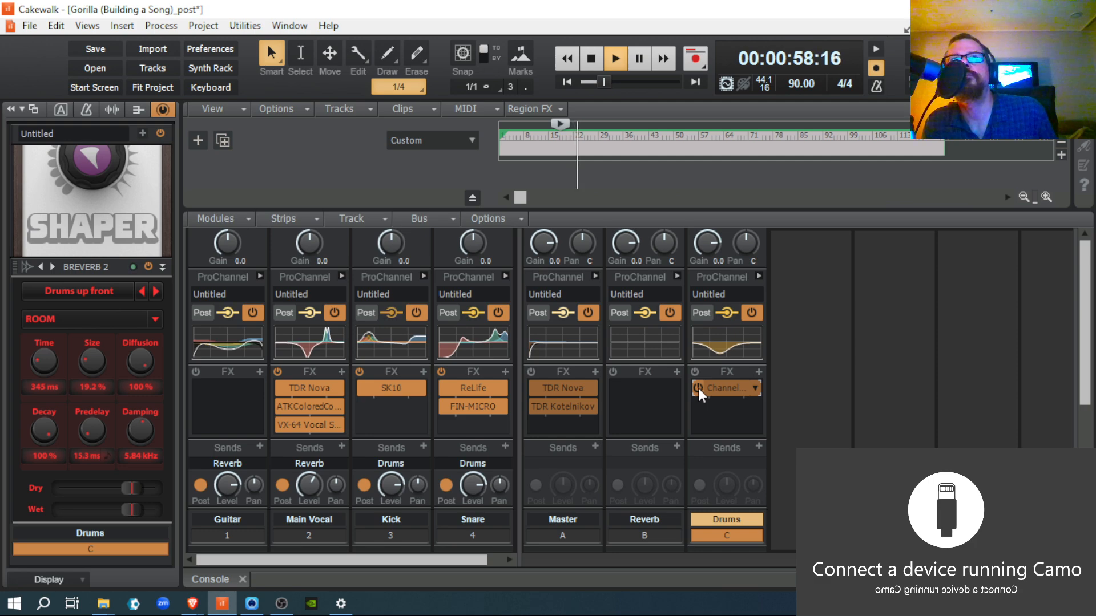
key(space)
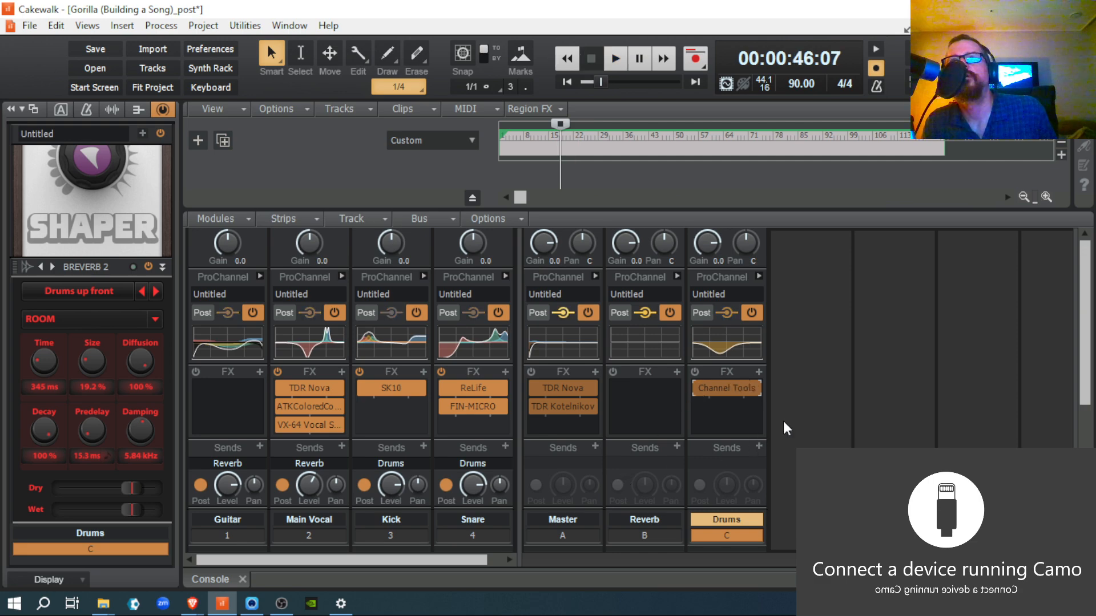
- Solo the Kick and Snare tracks
scroll(782, 406, down, 5)
scroll(779, 408, down, 3)
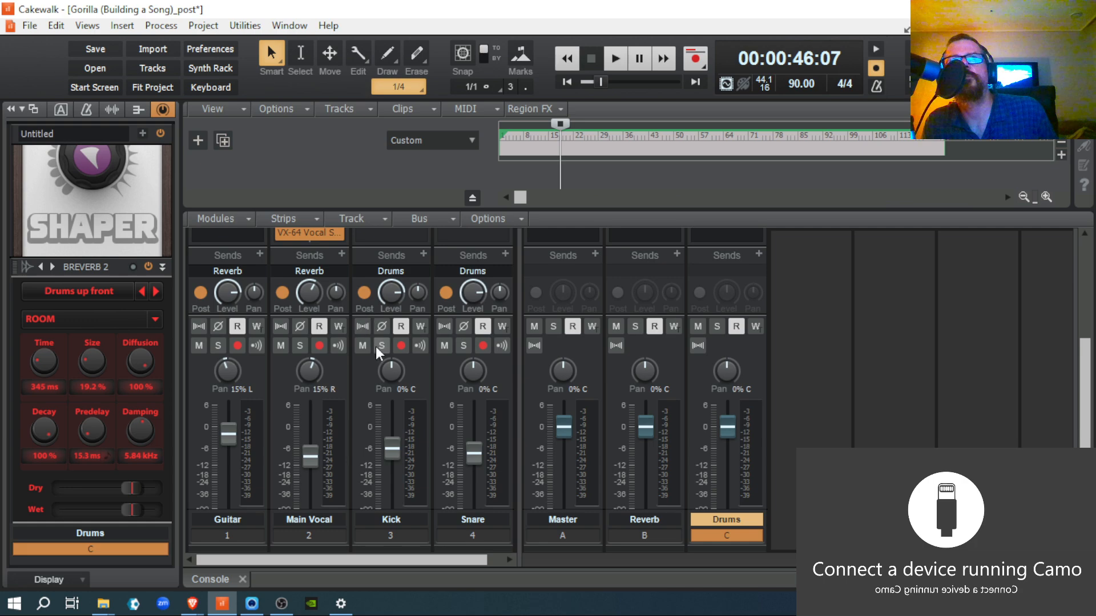
click(380, 345)
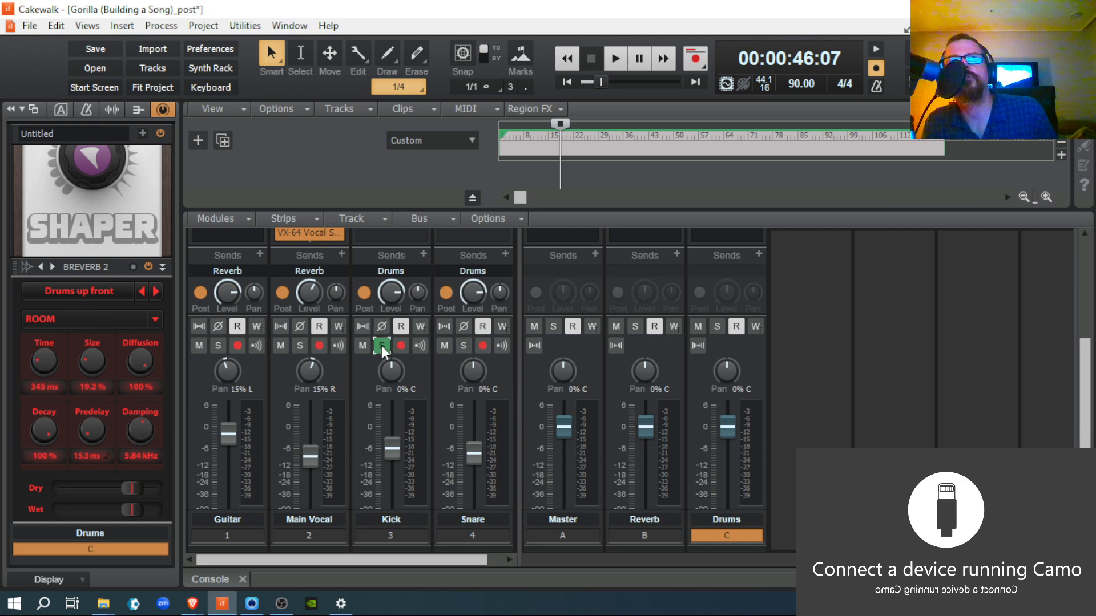
click(463, 345)
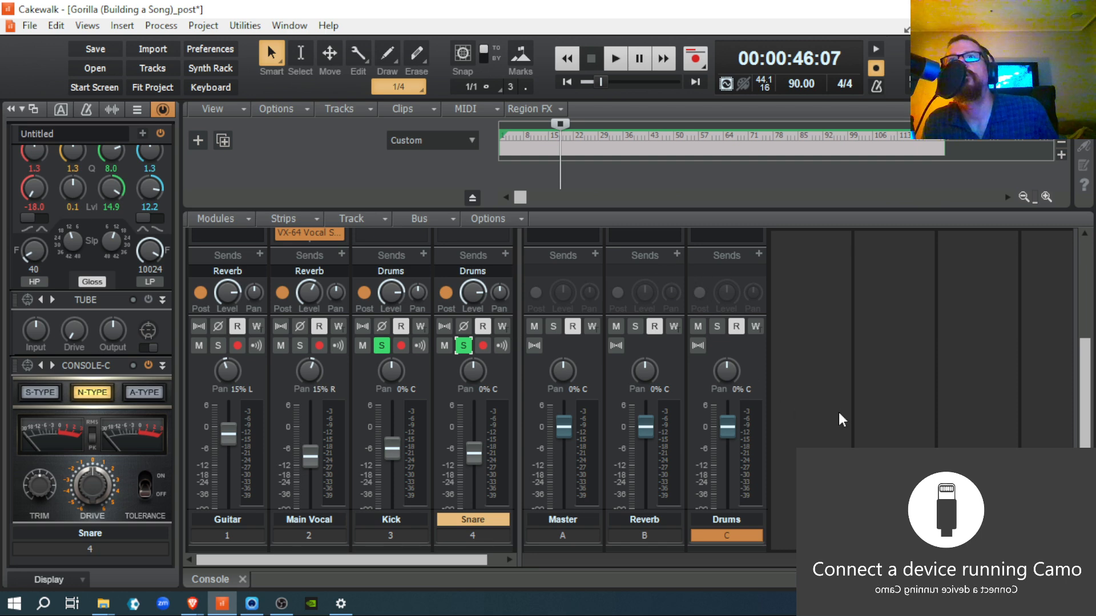
- Switch the Drums bus's effects rack back on
scroll(838, 420, up, 6)
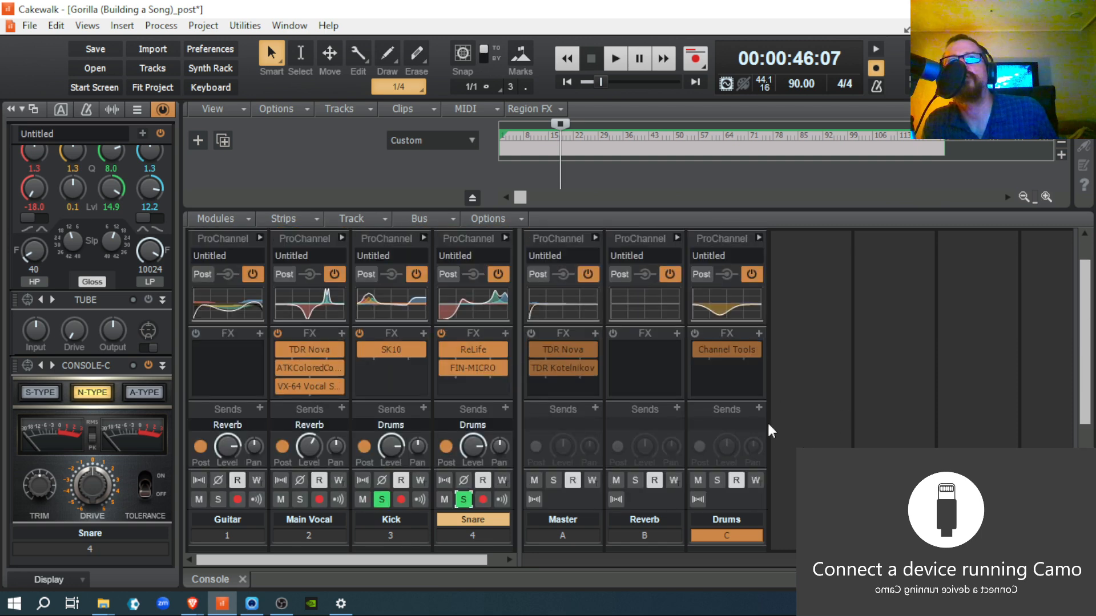
mouse_move(697, 351)
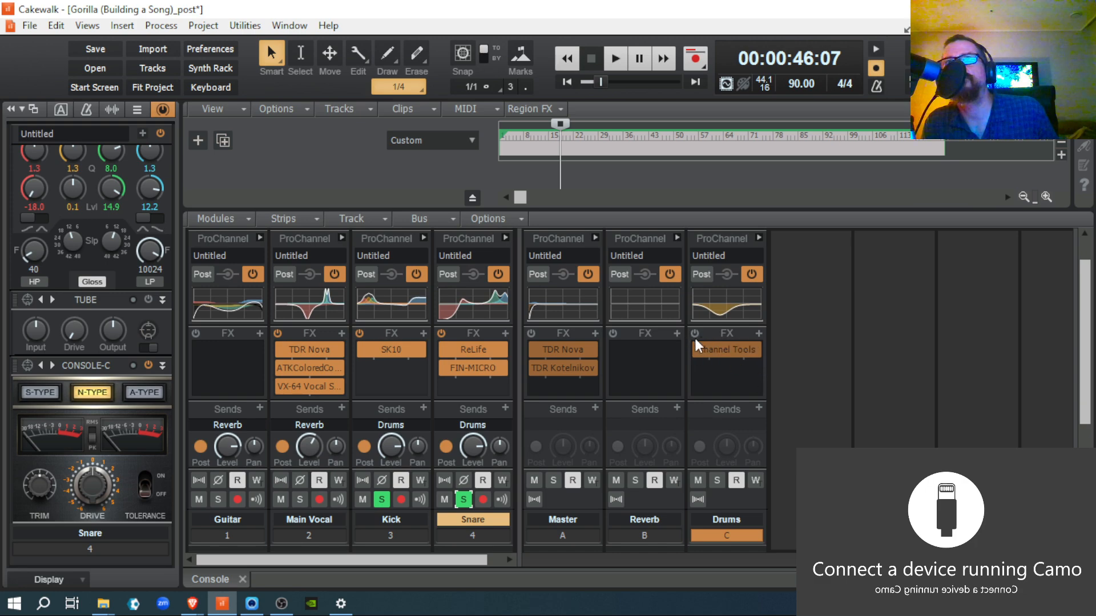
click(694, 339)
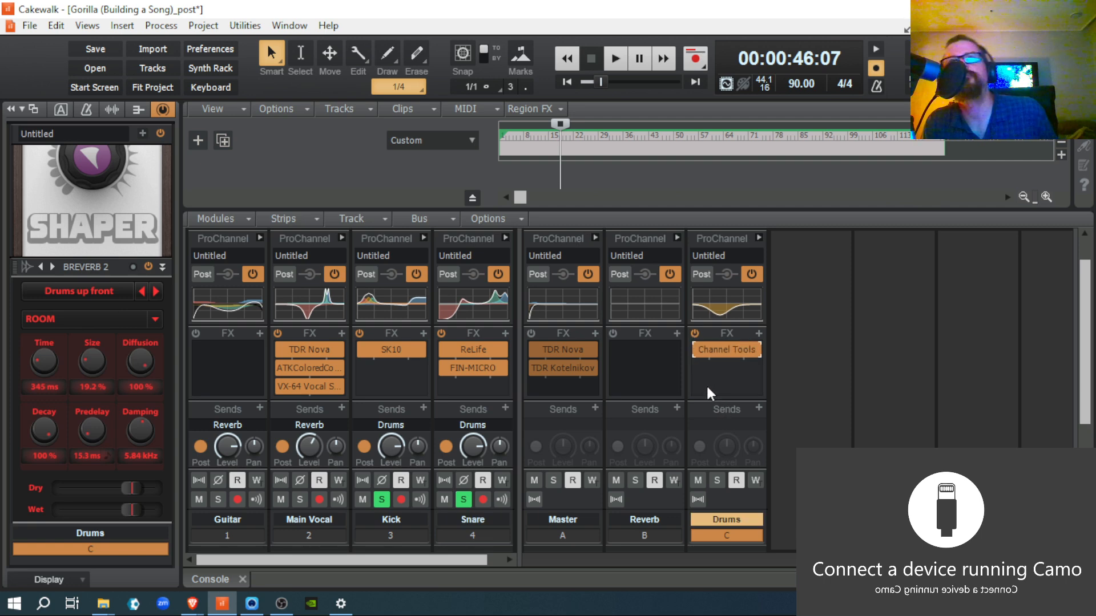
- Audition the soloed drums from about 0:46, toggling the Drums bus's Channel Tools bypass, and stop playback with the effect enabled
click(698, 349)
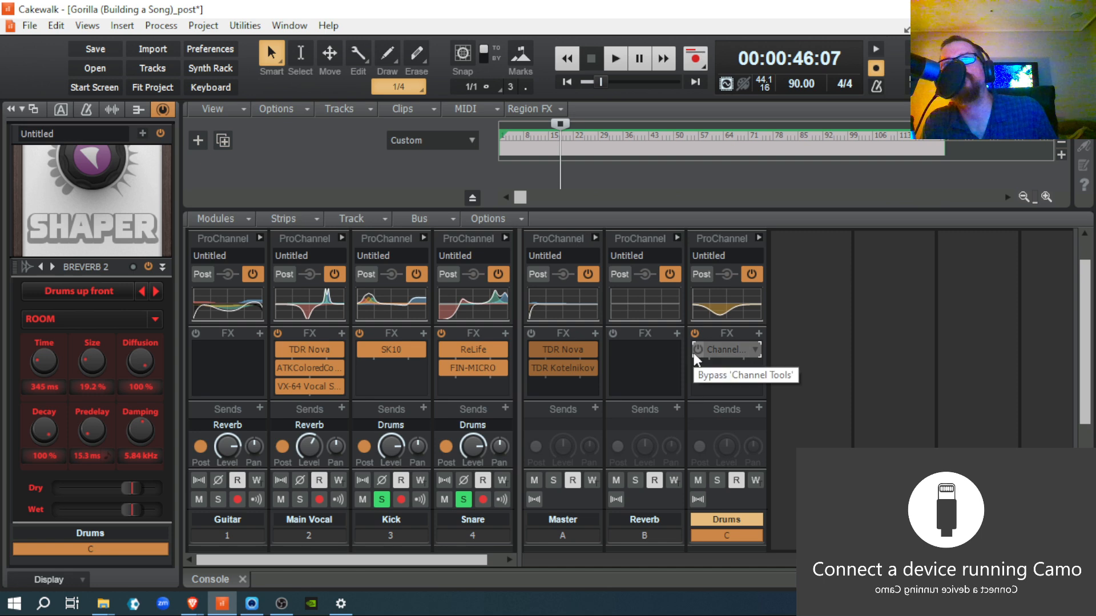
key(space)
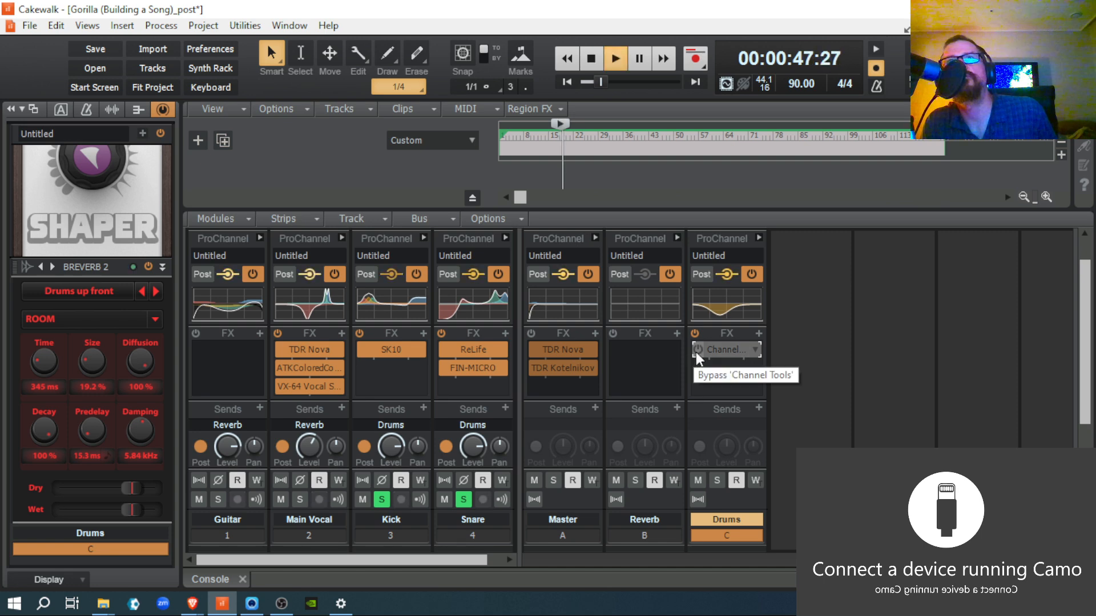
click(697, 351)
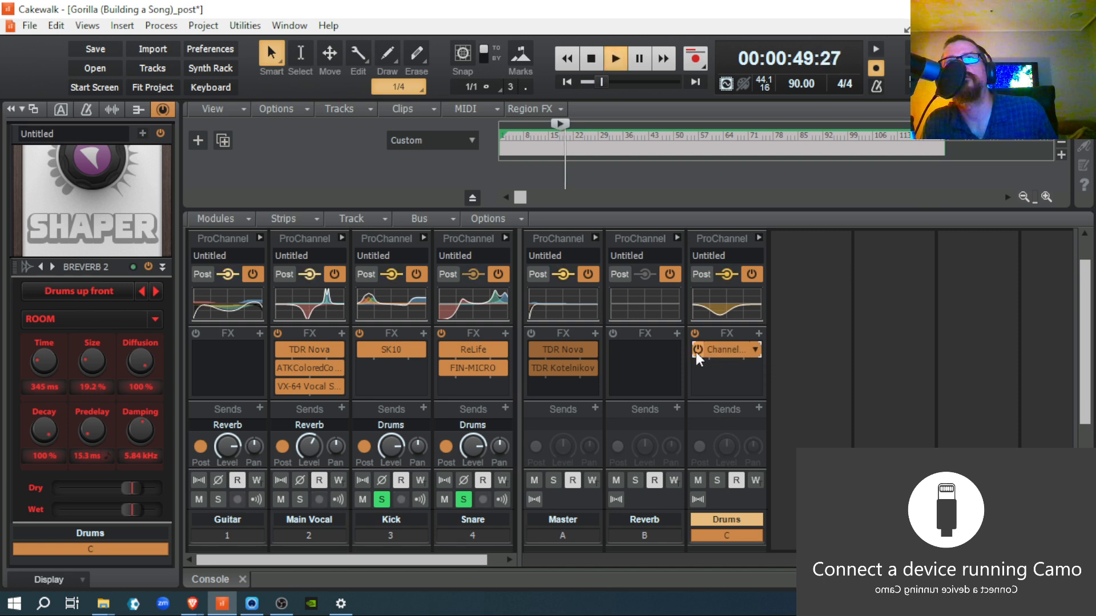
click(696, 352)
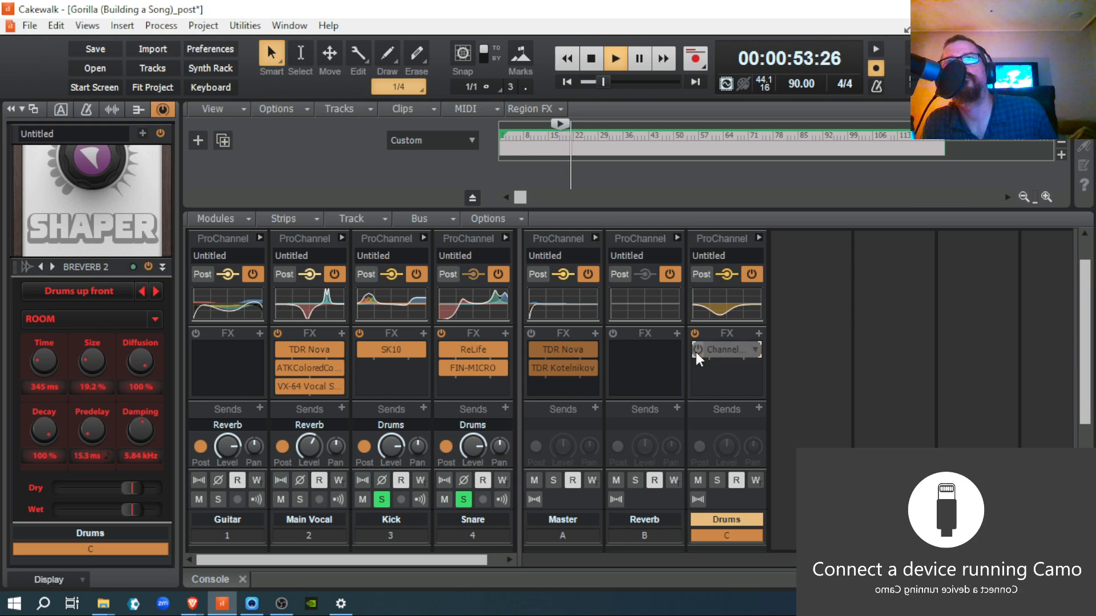
click(696, 352)
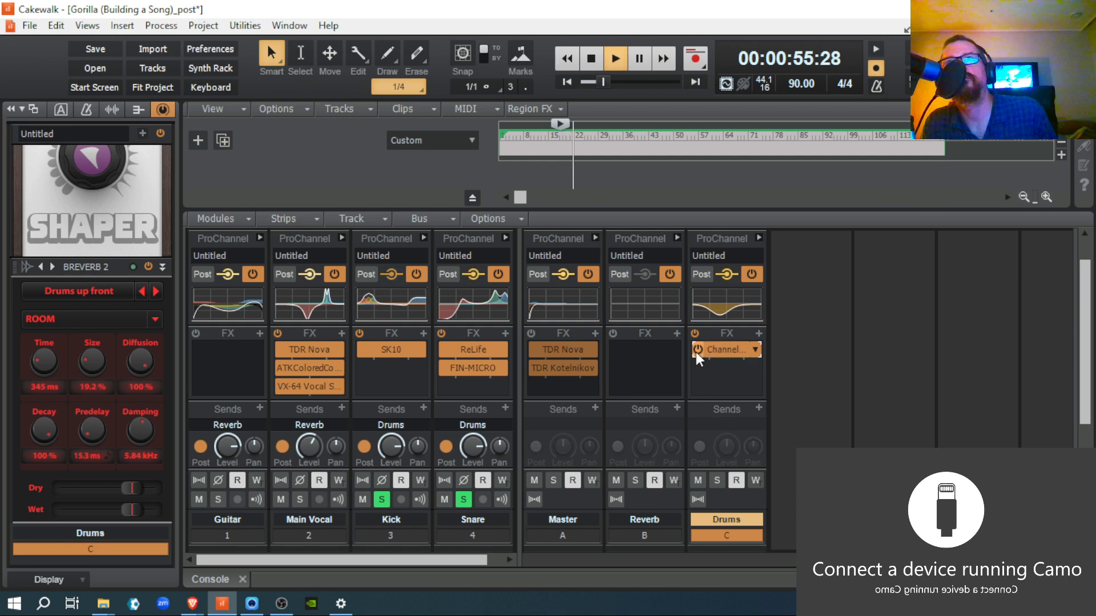
click(696, 351)
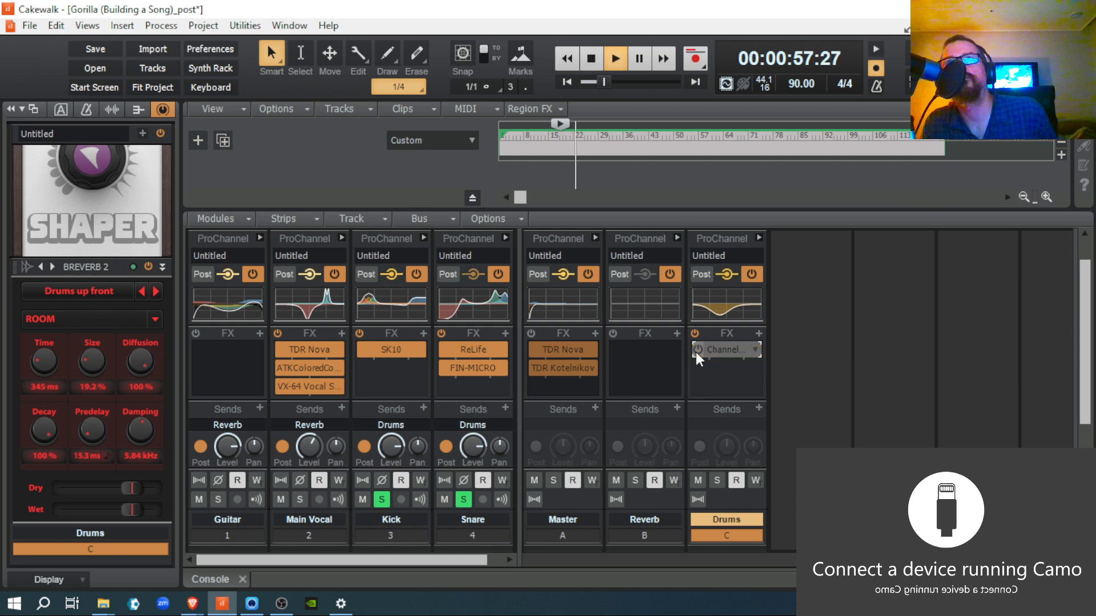
click(696, 351)
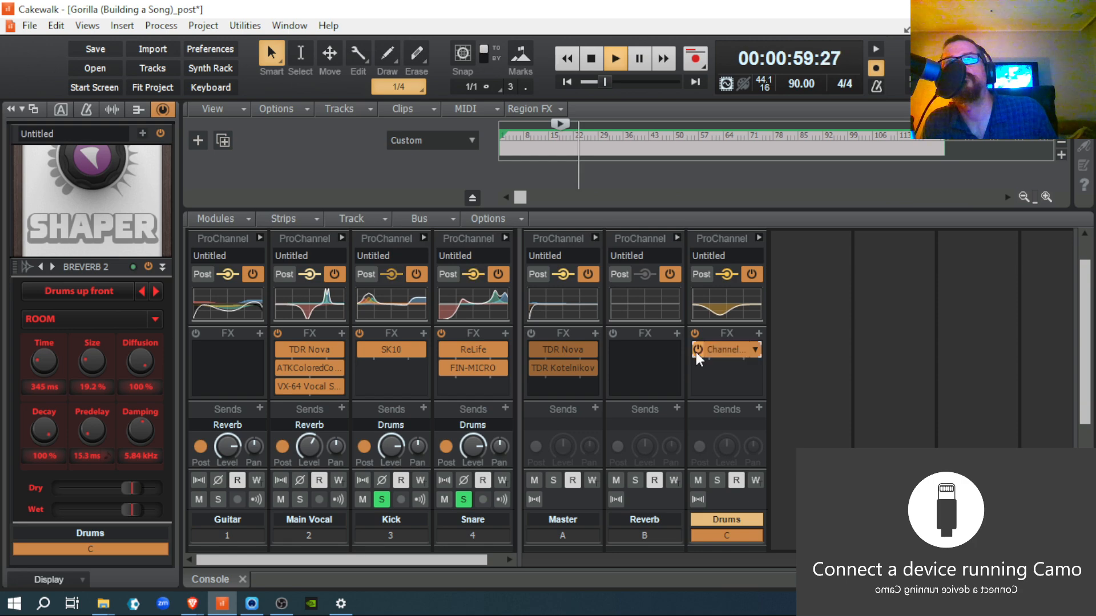
key(space)
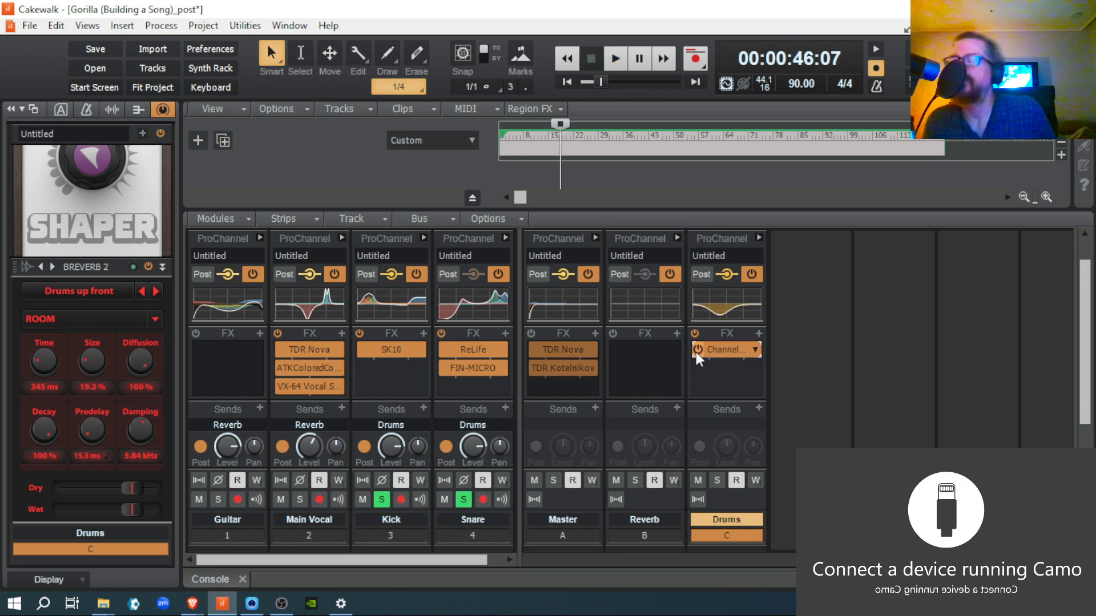
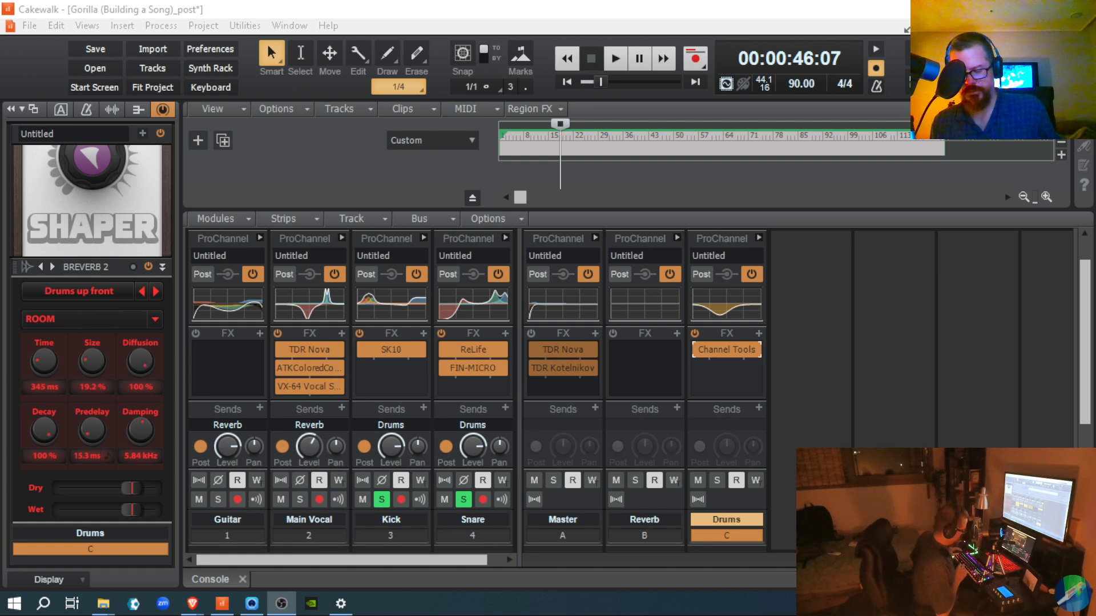
- Replay the soloed drums from about 0:46, starting with Channel Tools bypassed and re-enabling it during playback, then stop
click(695, 349)
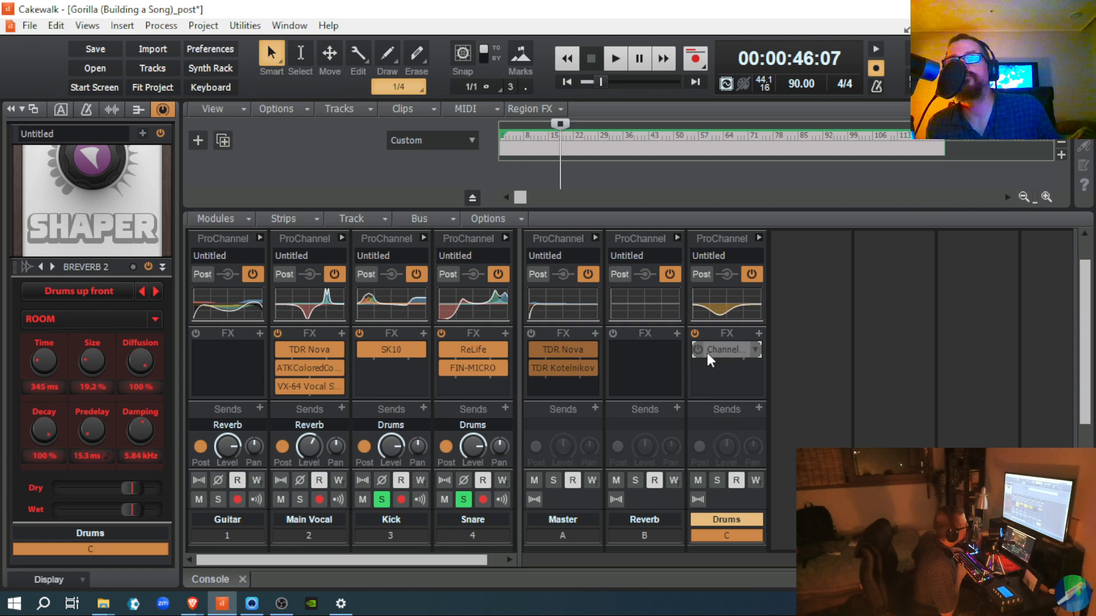
key(space)
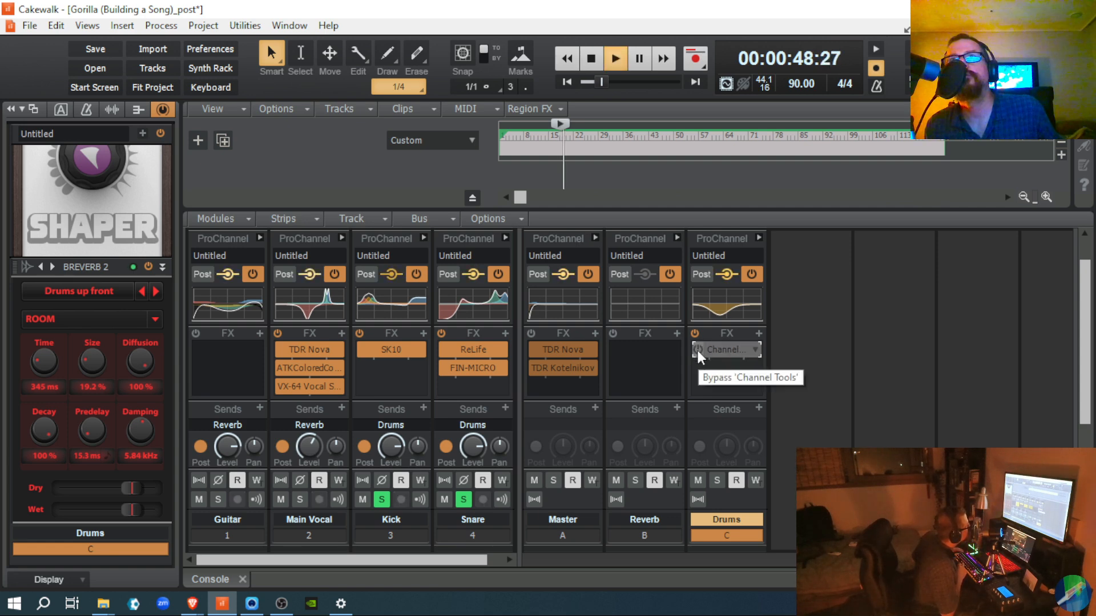
click(698, 351)
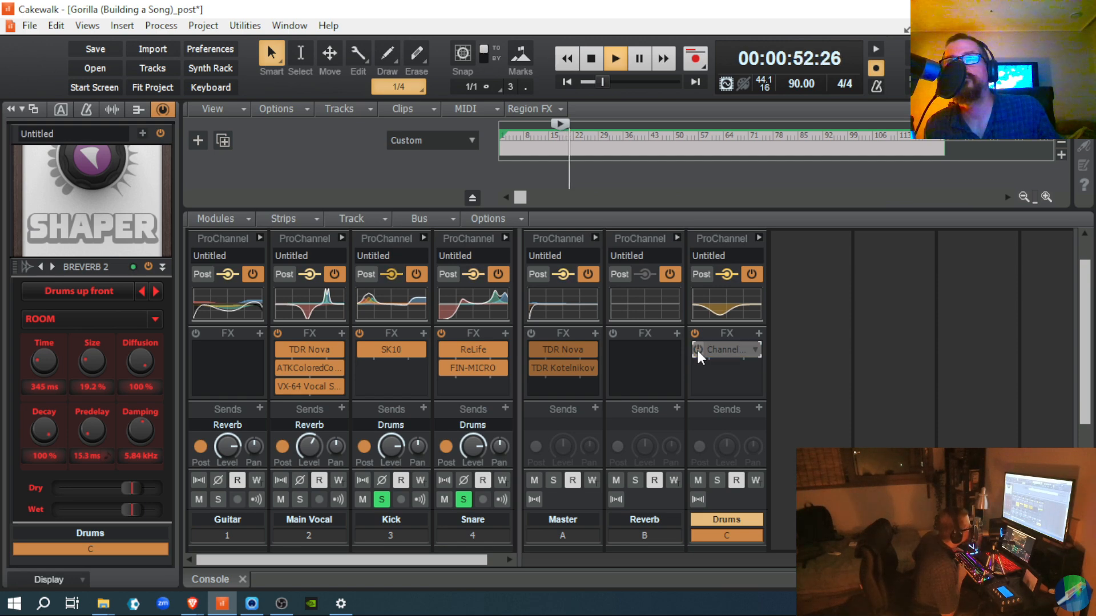
click(698, 351)
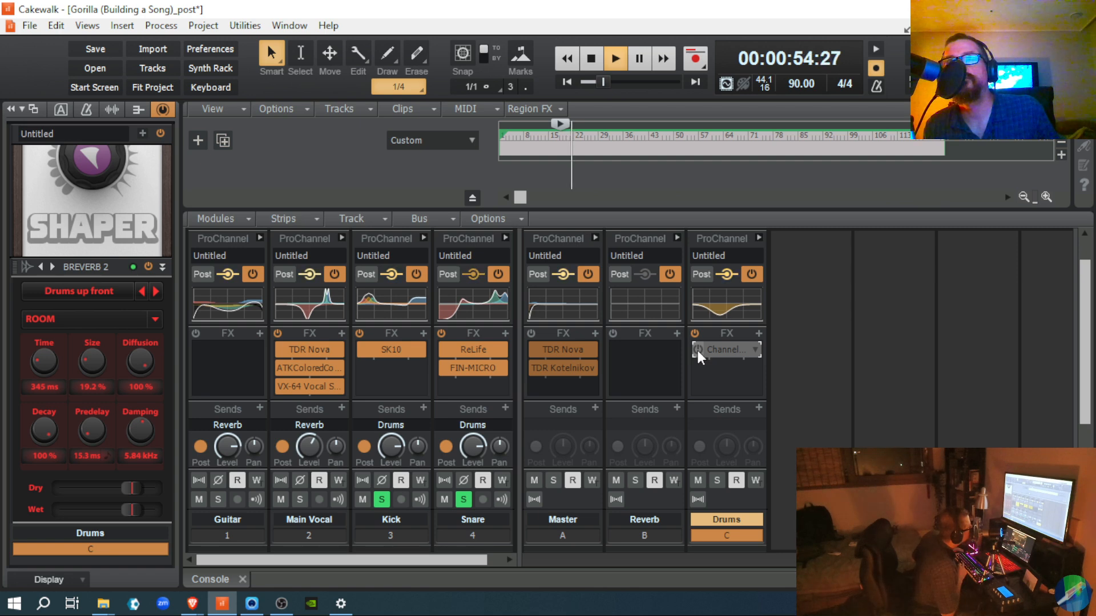
click(697, 350)
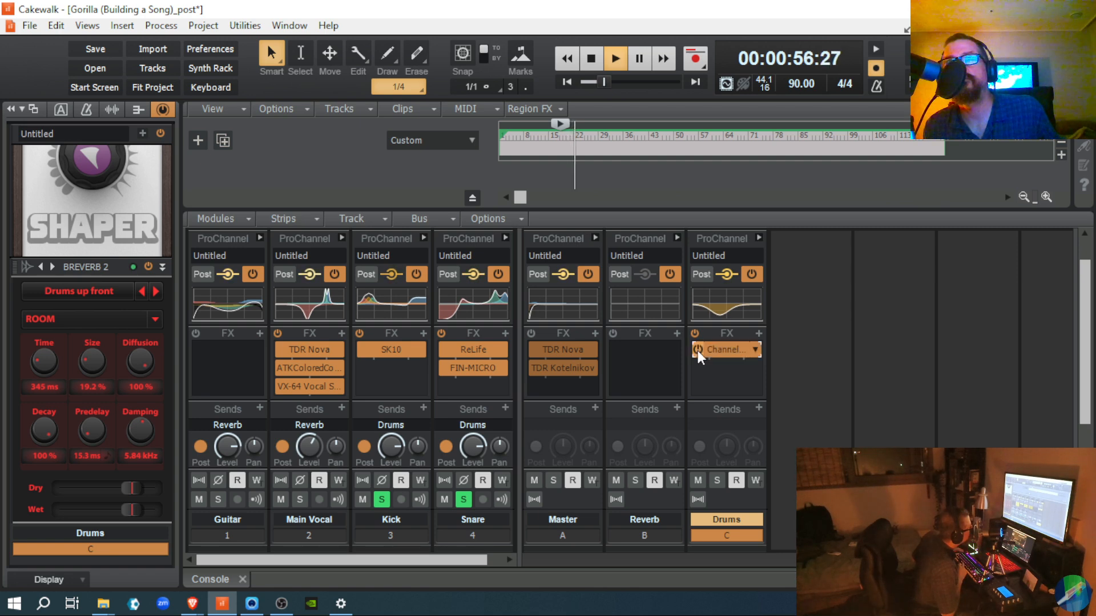
key(space)
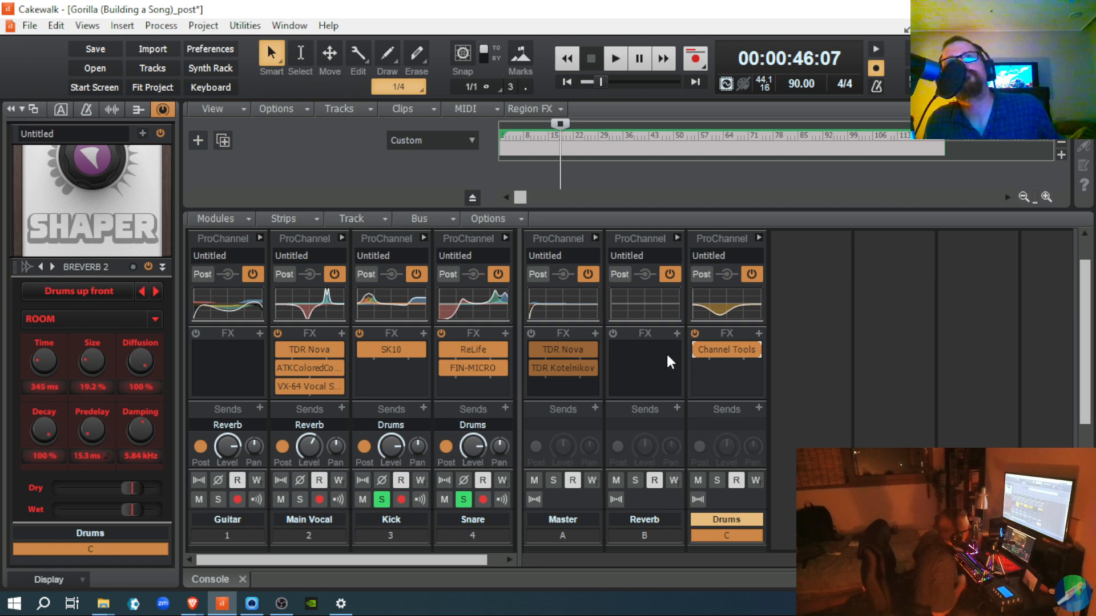
- Unsolo the Kick and Snare tracks and play the full mix from about 0:46
click(378, 501)
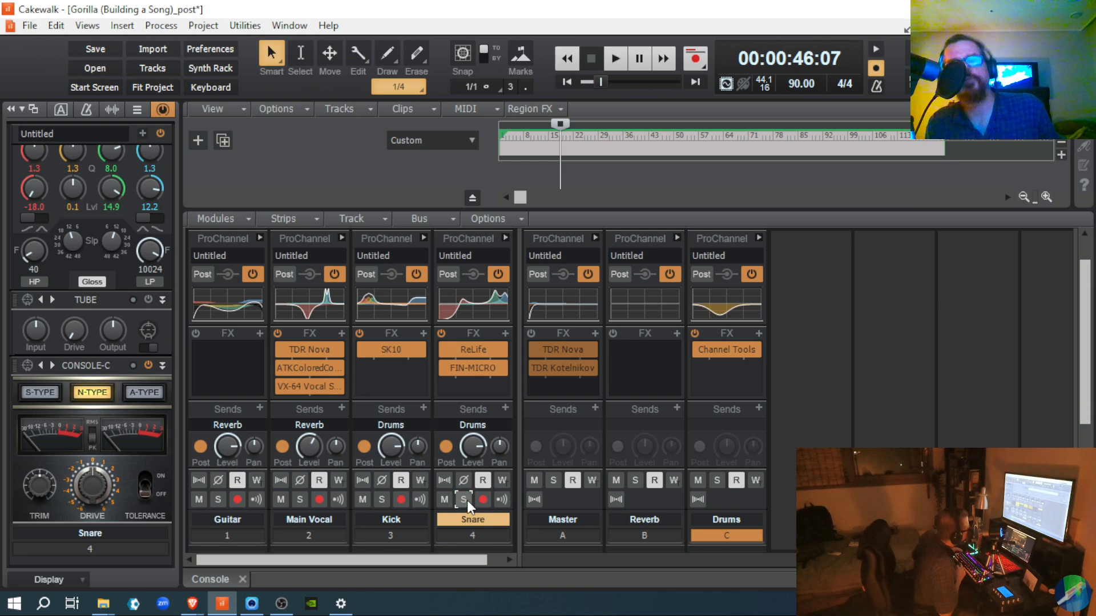
key(space)
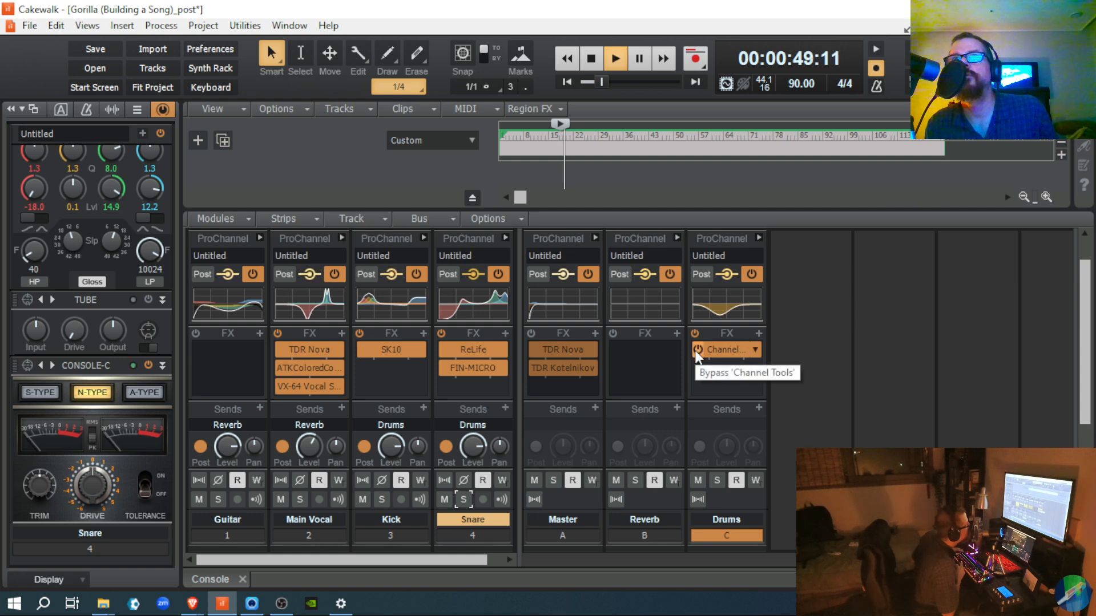
- Compare the playing mix with Channel Tools on the Drums bus bypassed and re-enabled, and stop playback
click(696, 351)
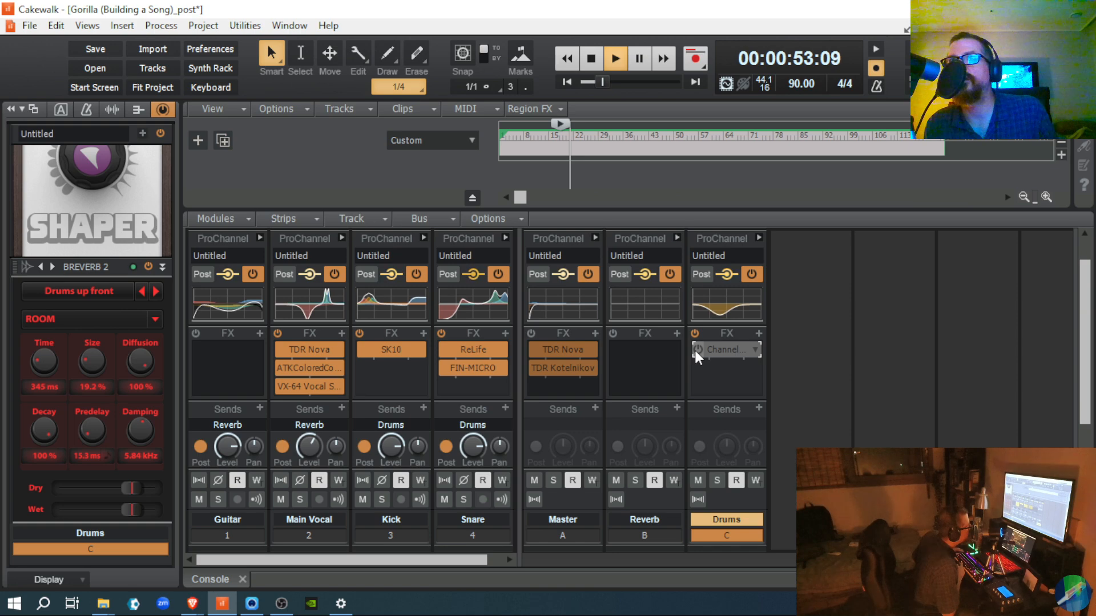
click(695, 350)
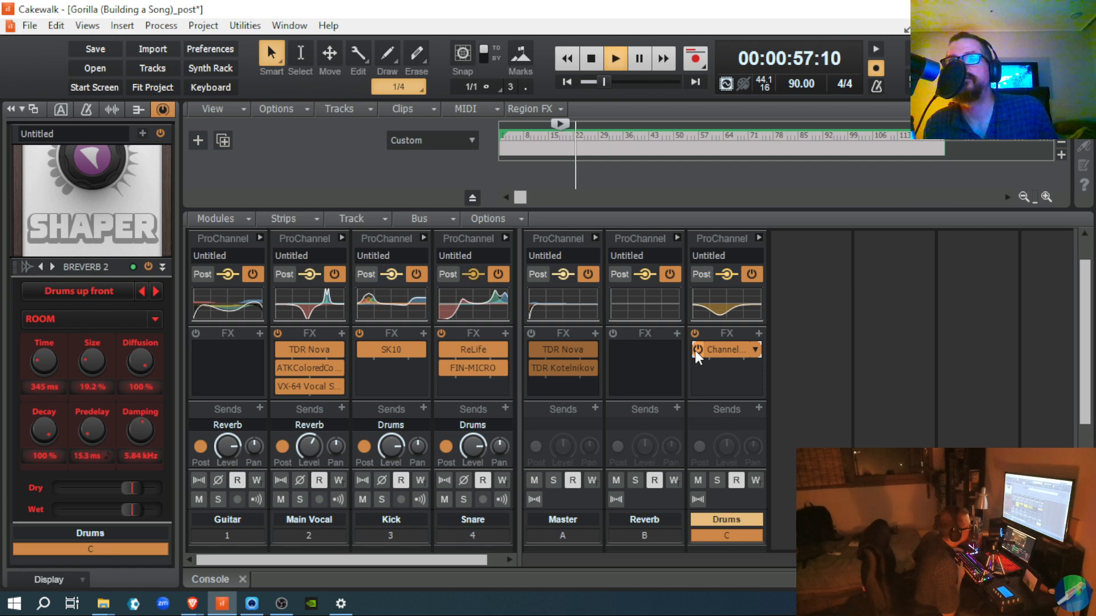
key(space)
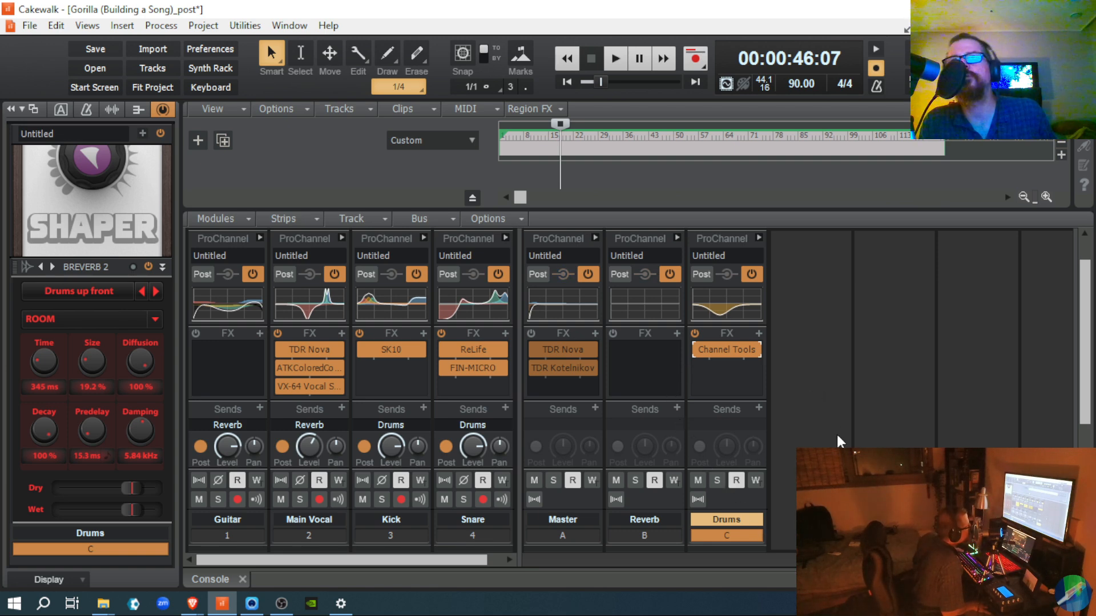
- Play a short passage and check the peak levels on the track and bus faders in the console
scroll(809, 411, down, 5)
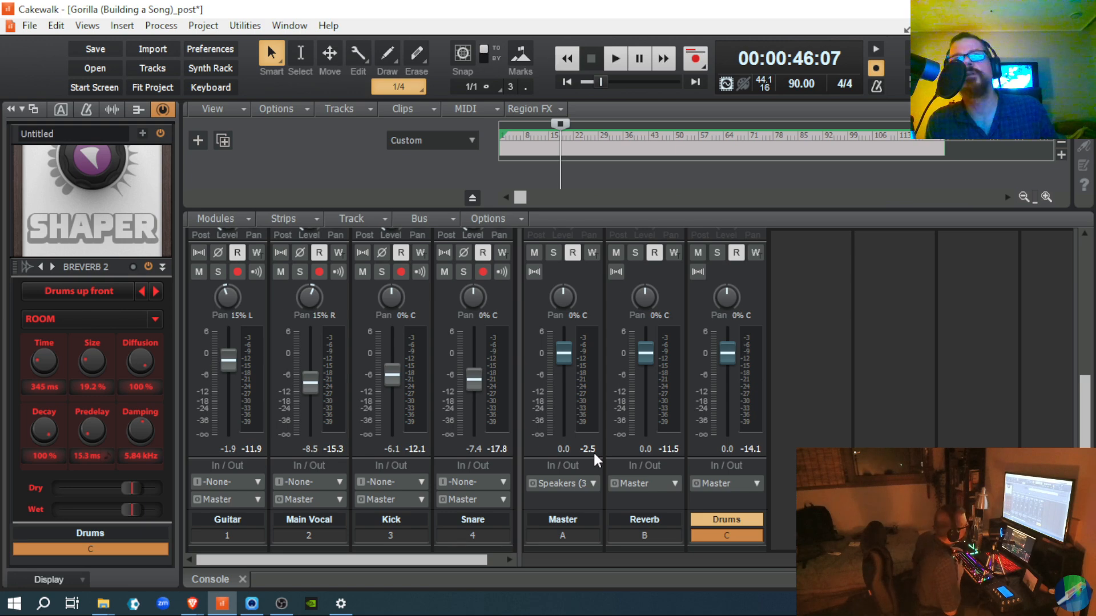
key(space)
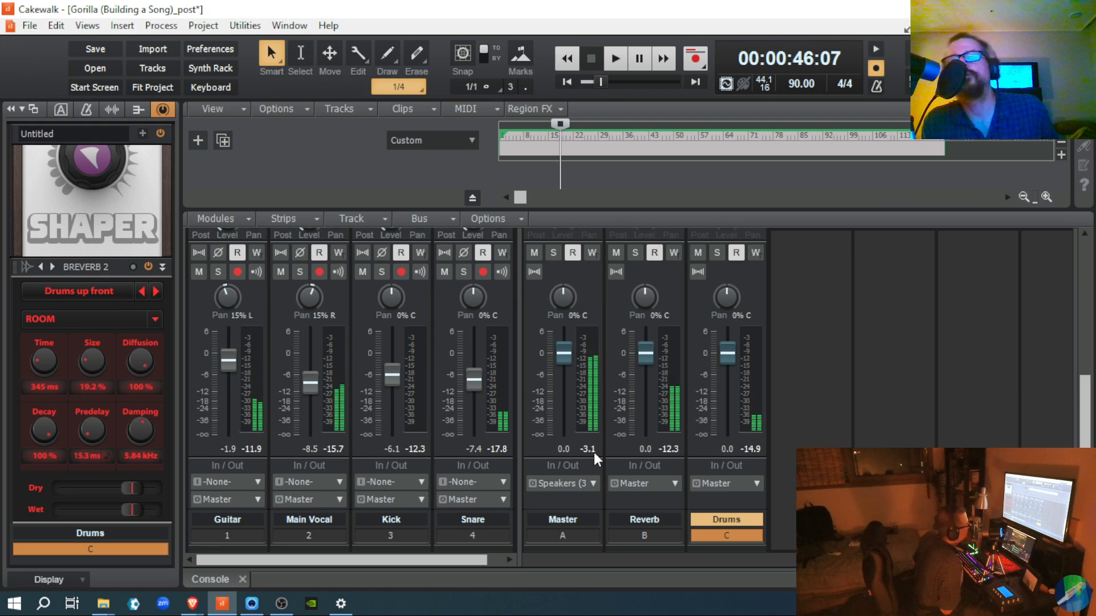
mouse_move(473, 371)
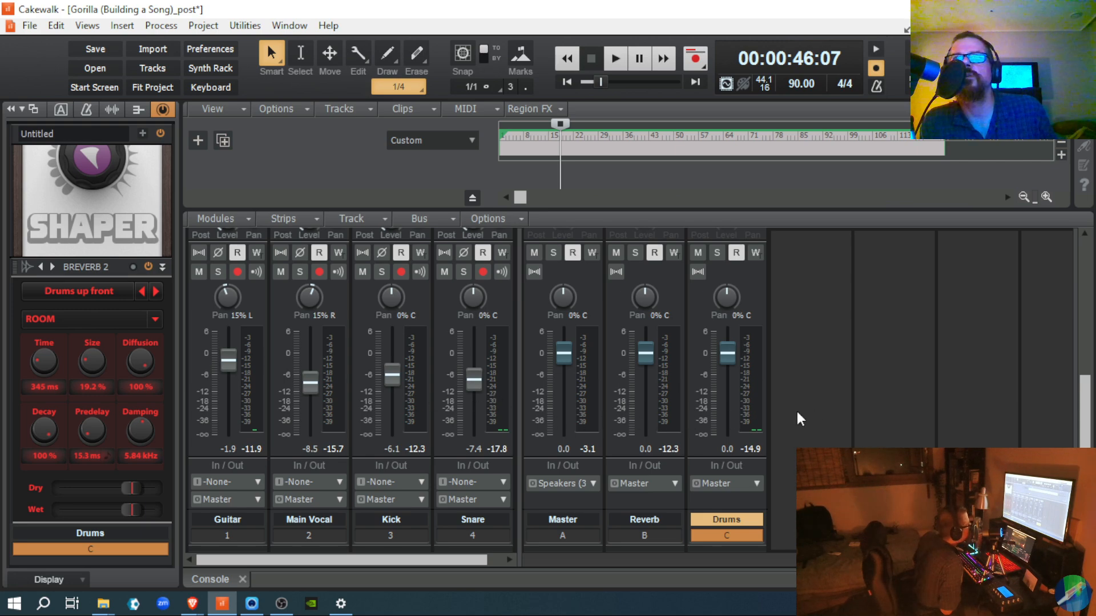
scroll(796, 410, up, 3)
scroll(791, 399, up, 3)
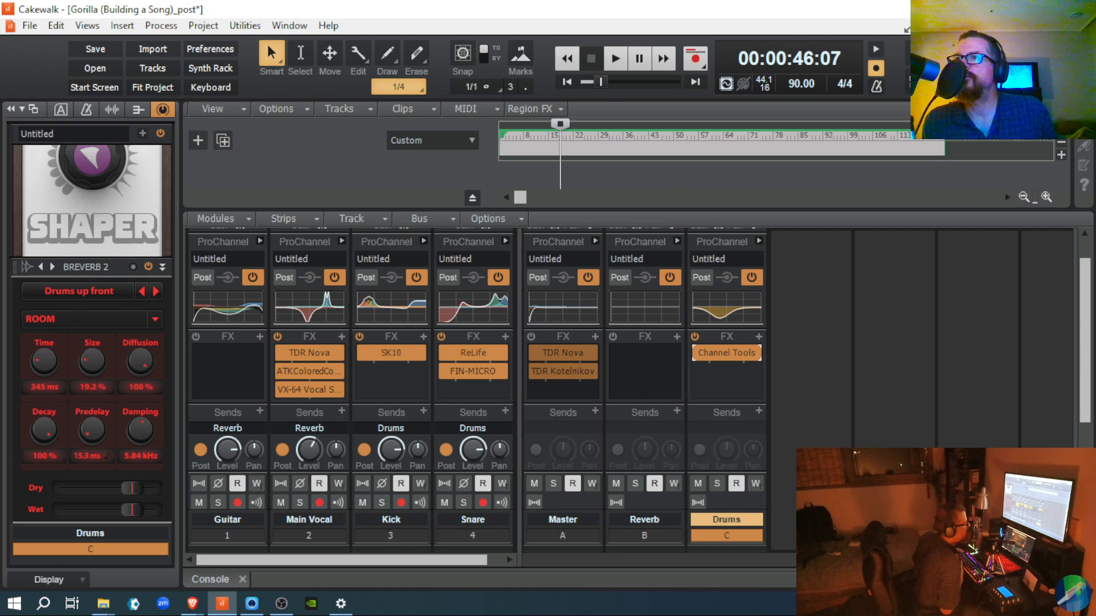
- Switch the inspector from the ProChannel to channel strips and view the Snare and Kick strips from the track view before returning to the console
key(d)
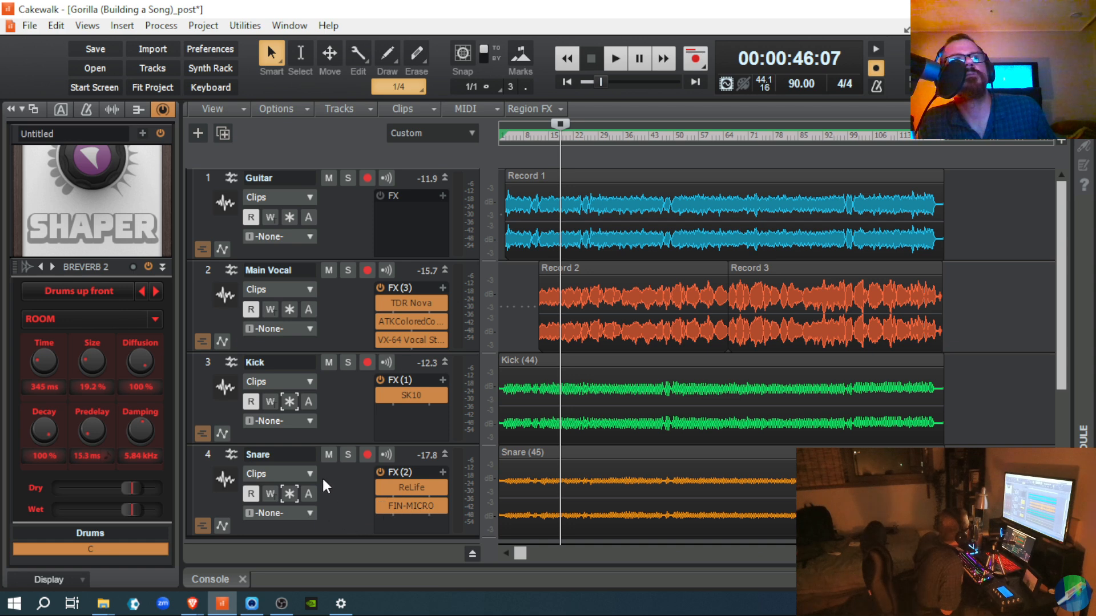
click(162, 109)
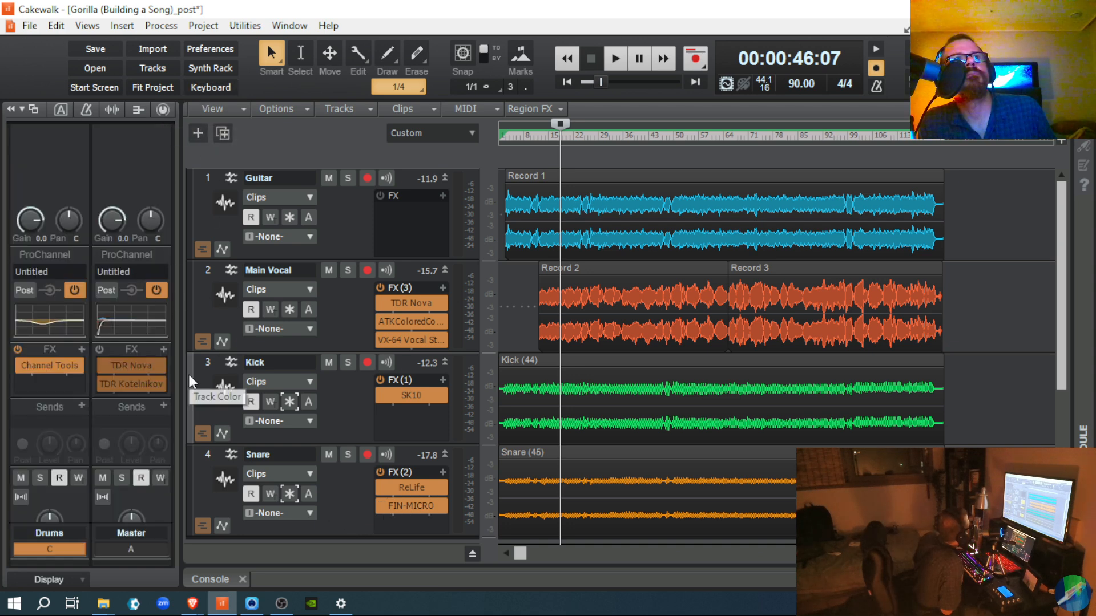
key(space)
key(space)
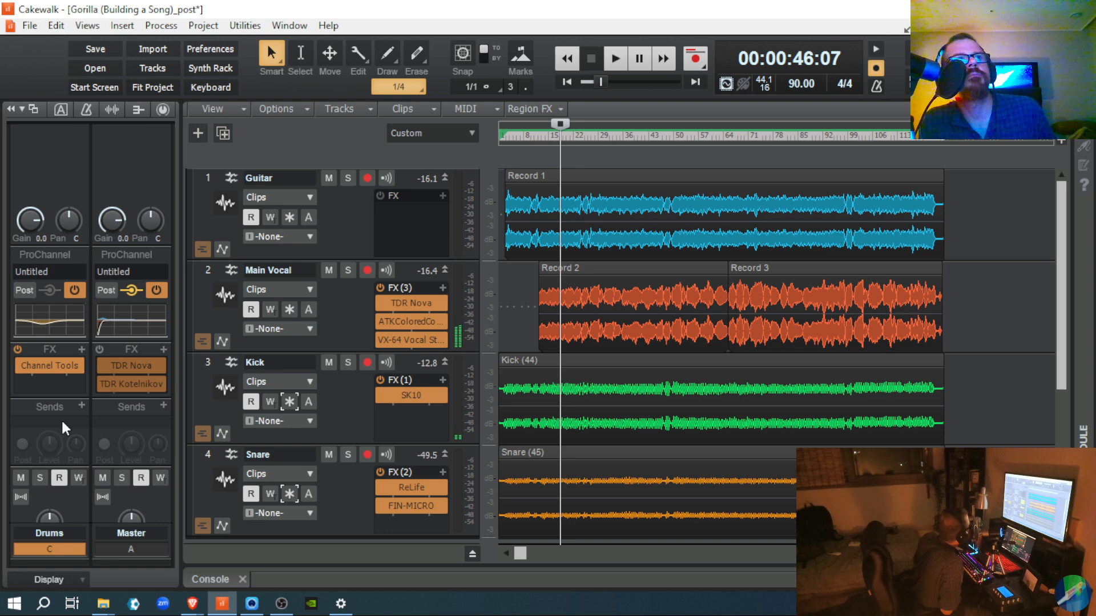
click(364, 506)
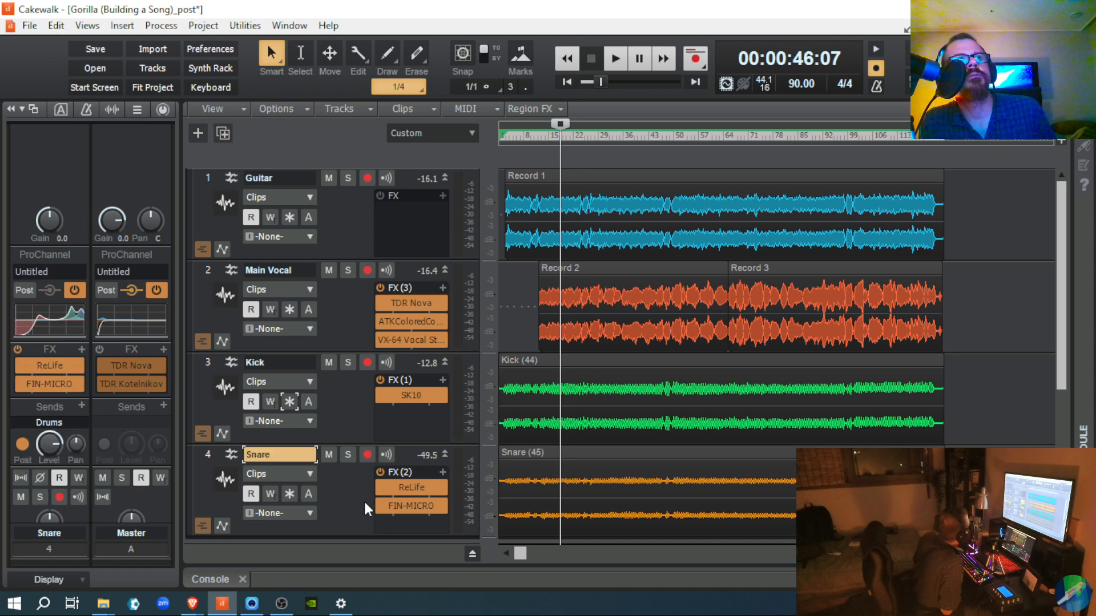
click(355, 420)
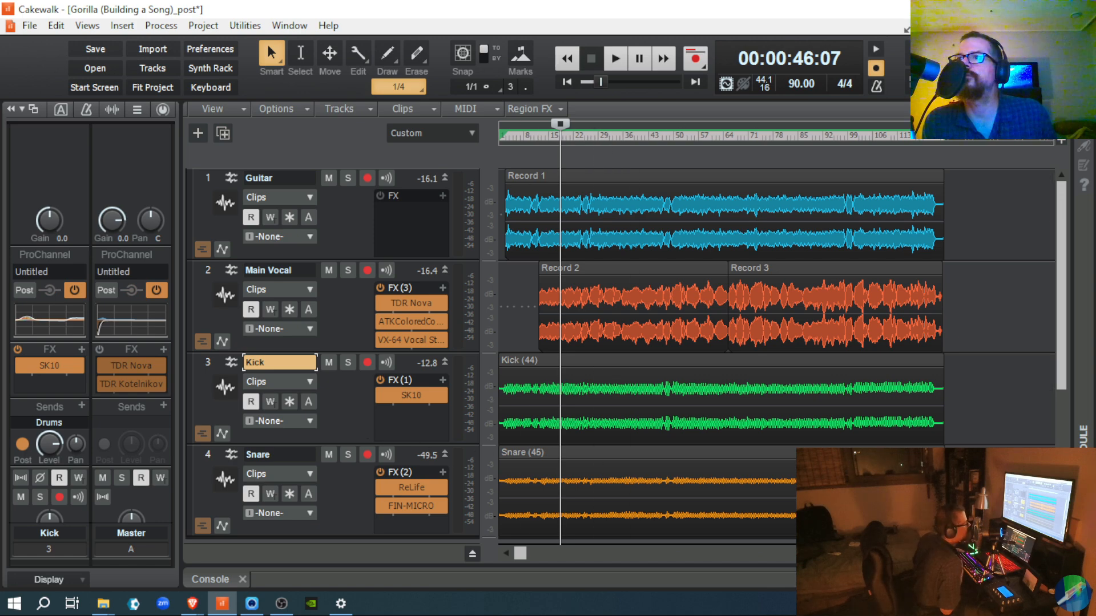
key(d)
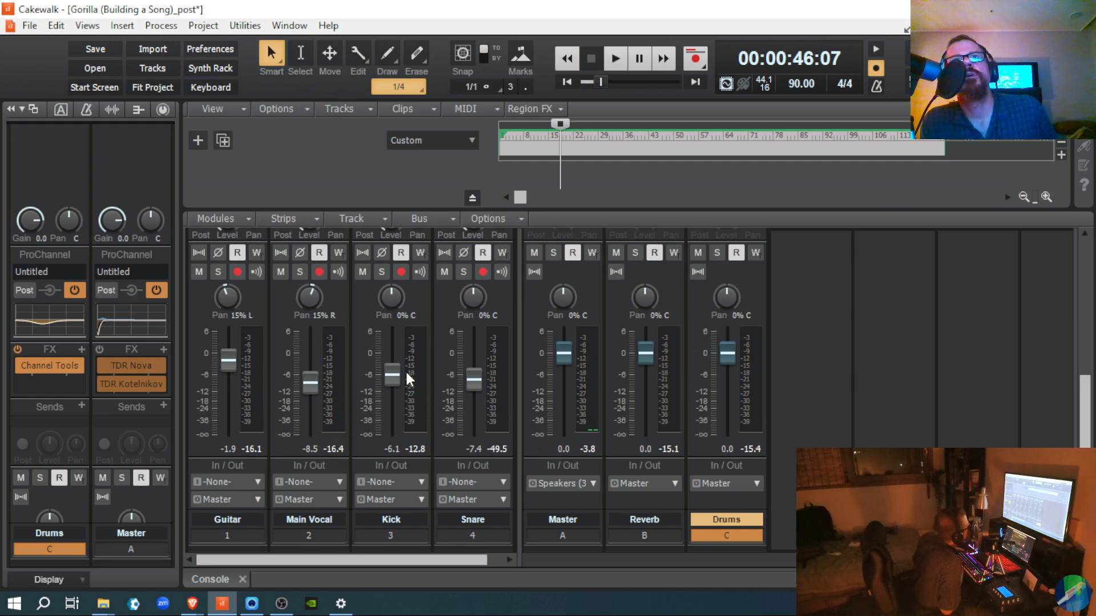
- Solo the Kick and Snare tracks and bypass both of their FX racks
scroll(437, 385, up, 3)
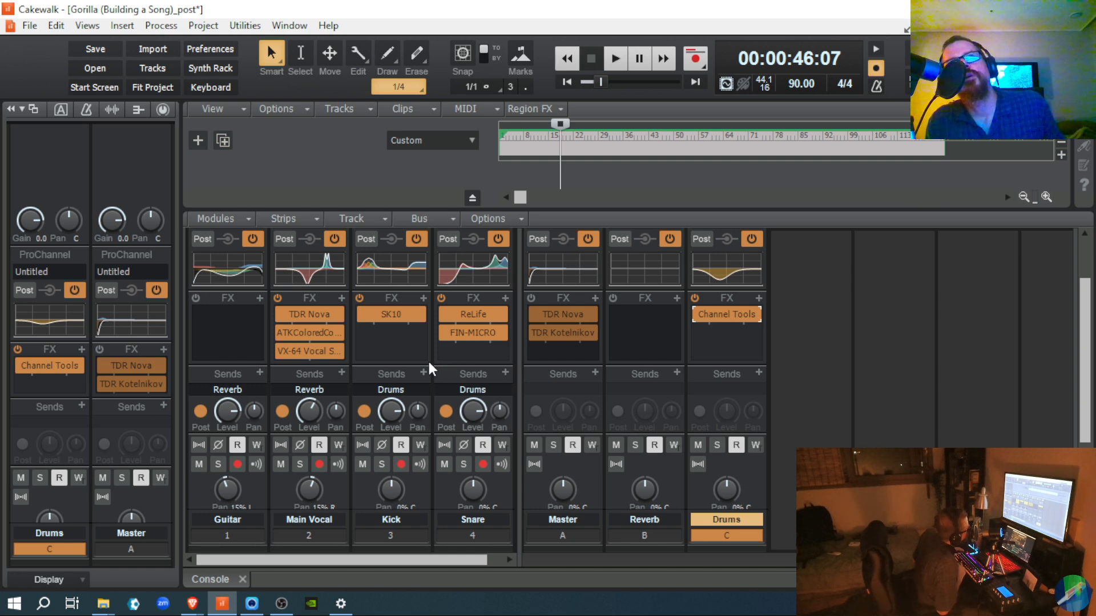
click(382, 464)
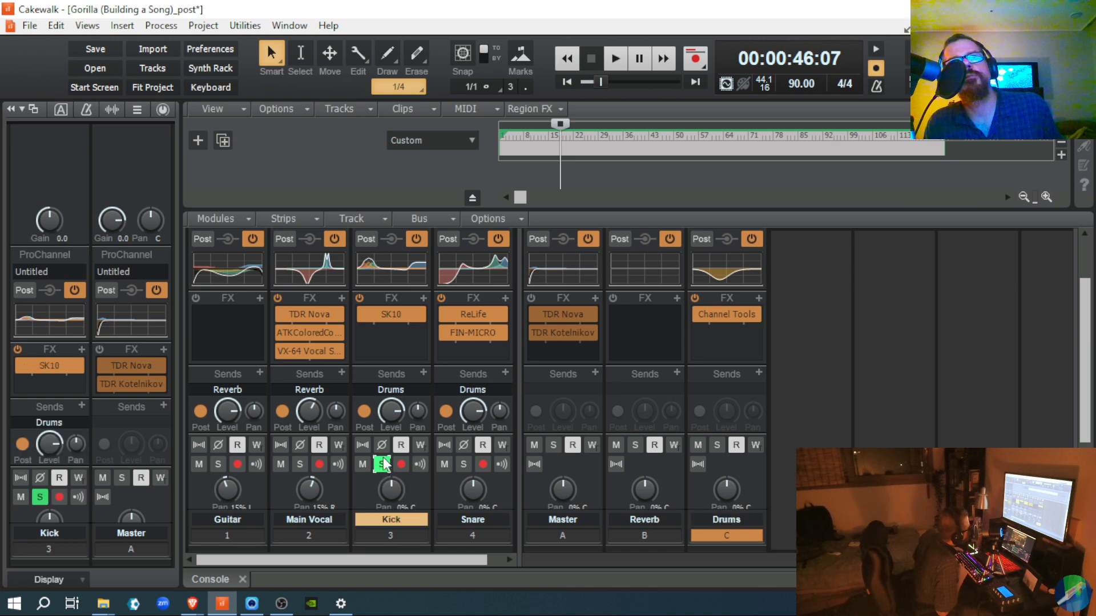
click(461, 464)
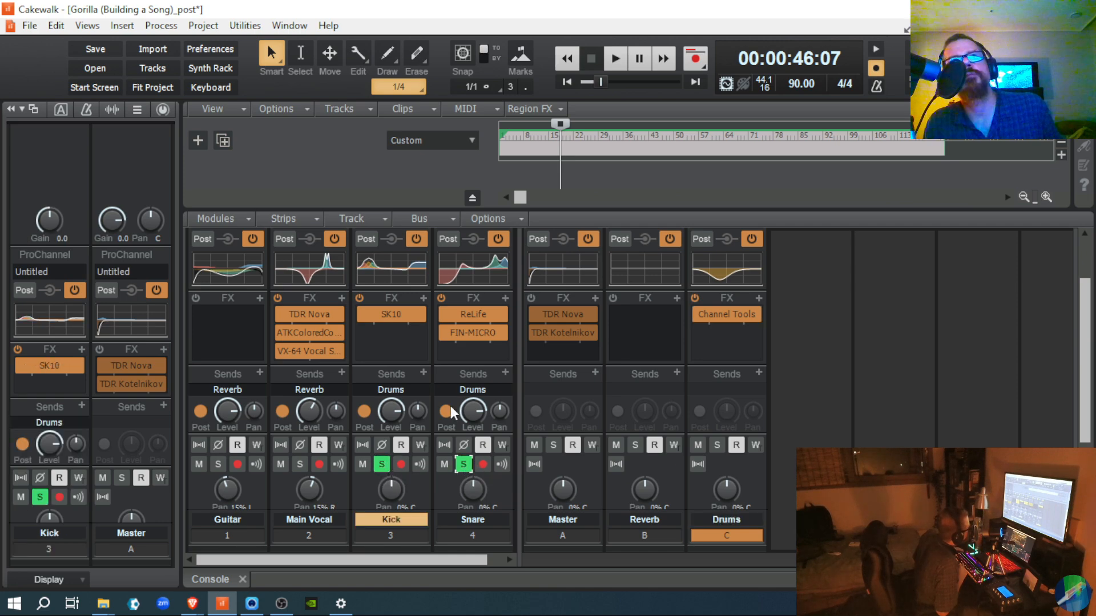
click(360, 299)
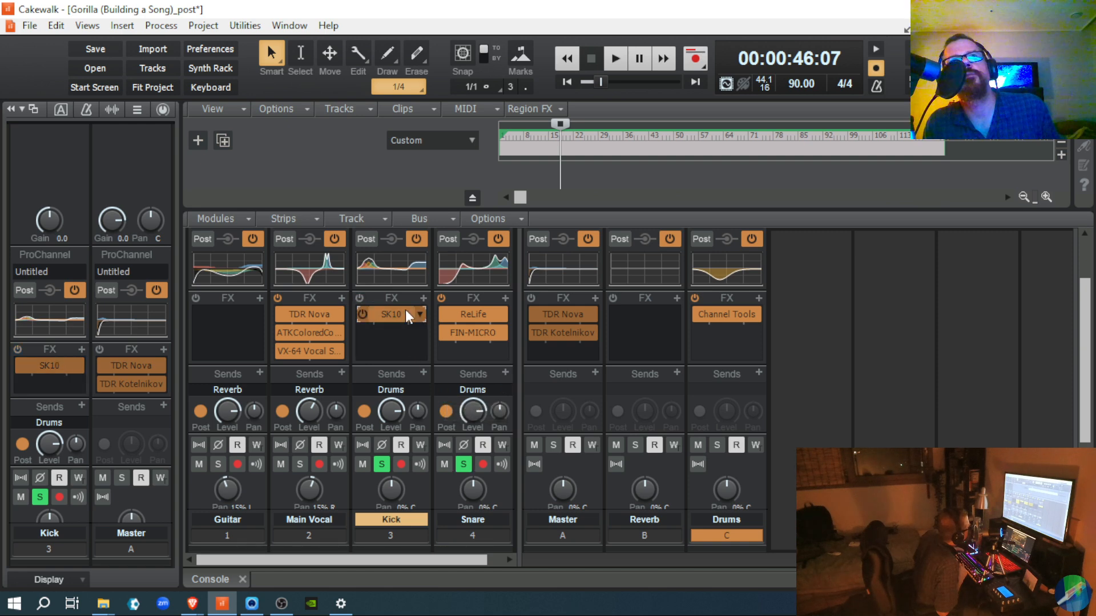
click(440, 299)
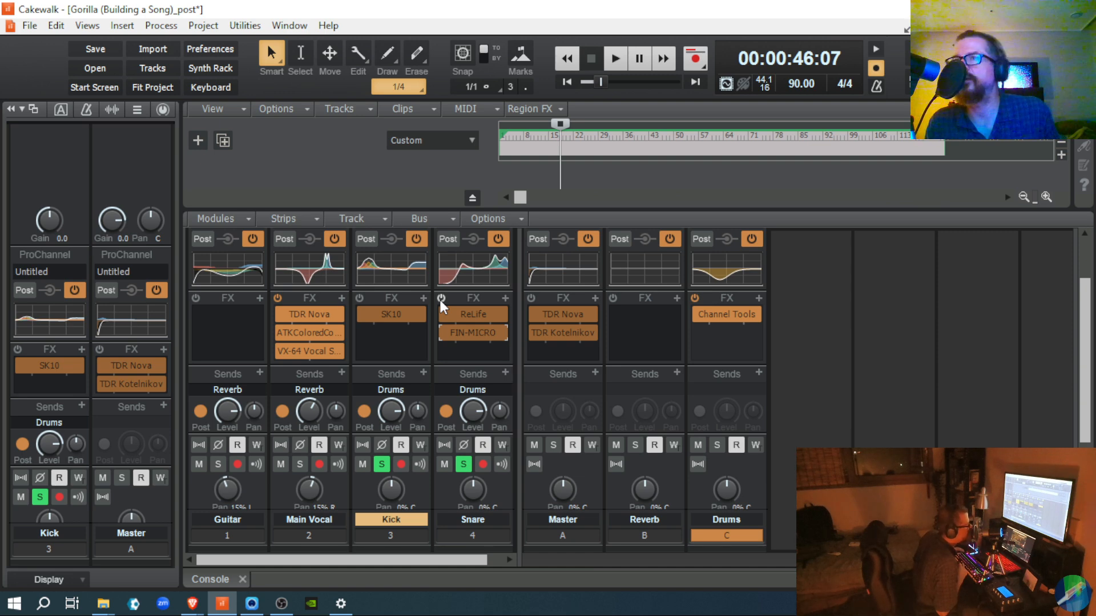
- Play the soloed drums and re-enable the Kick and Snare FX racks during playback to hear the difference
key(space)
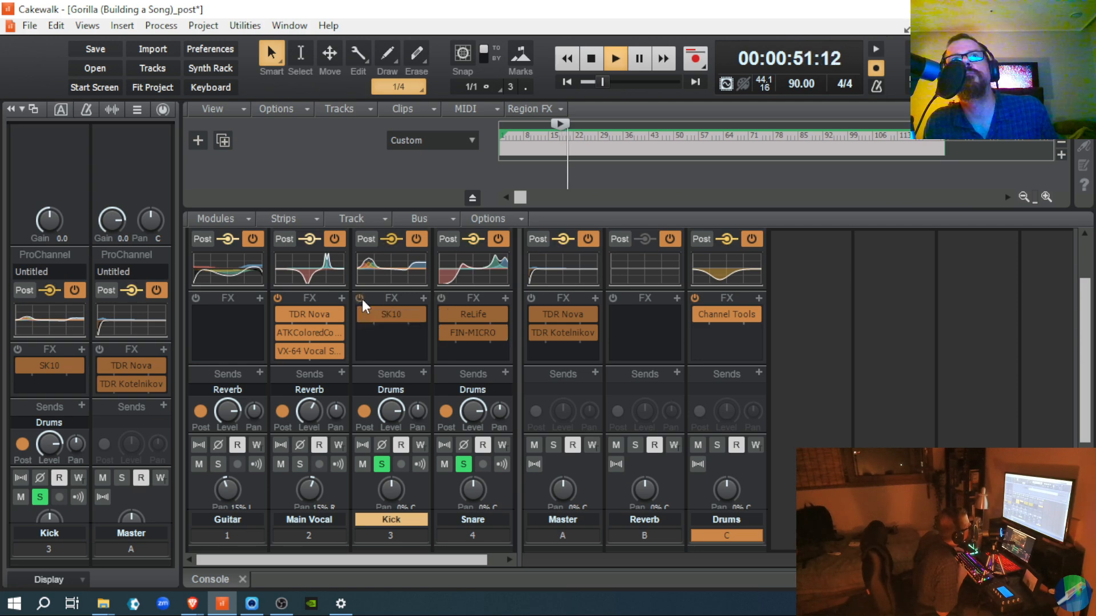
click(360, 299)
click(440, 299)
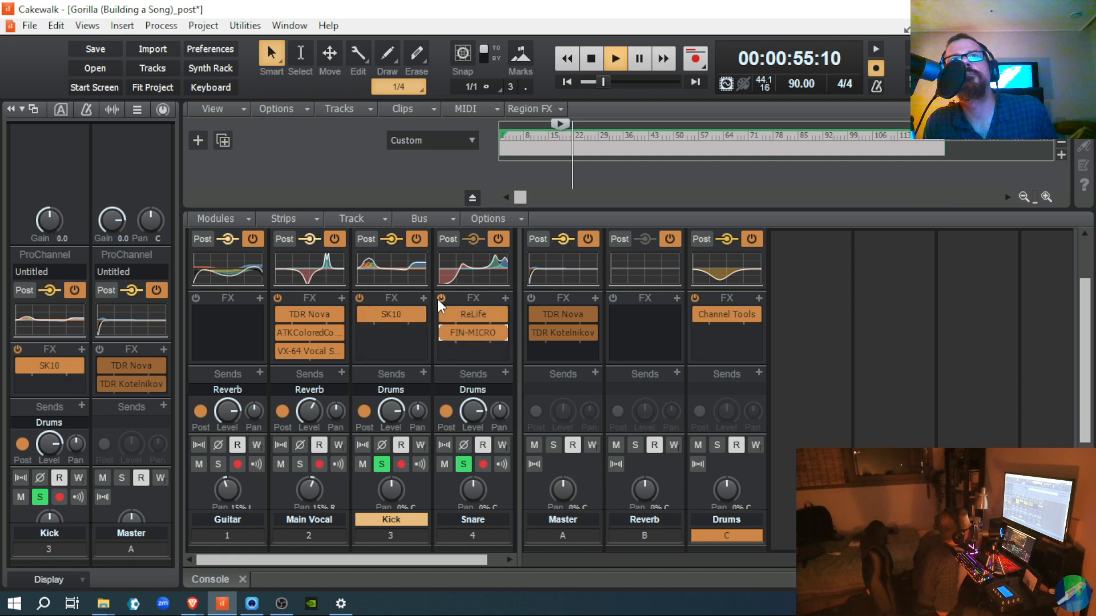
key(space)
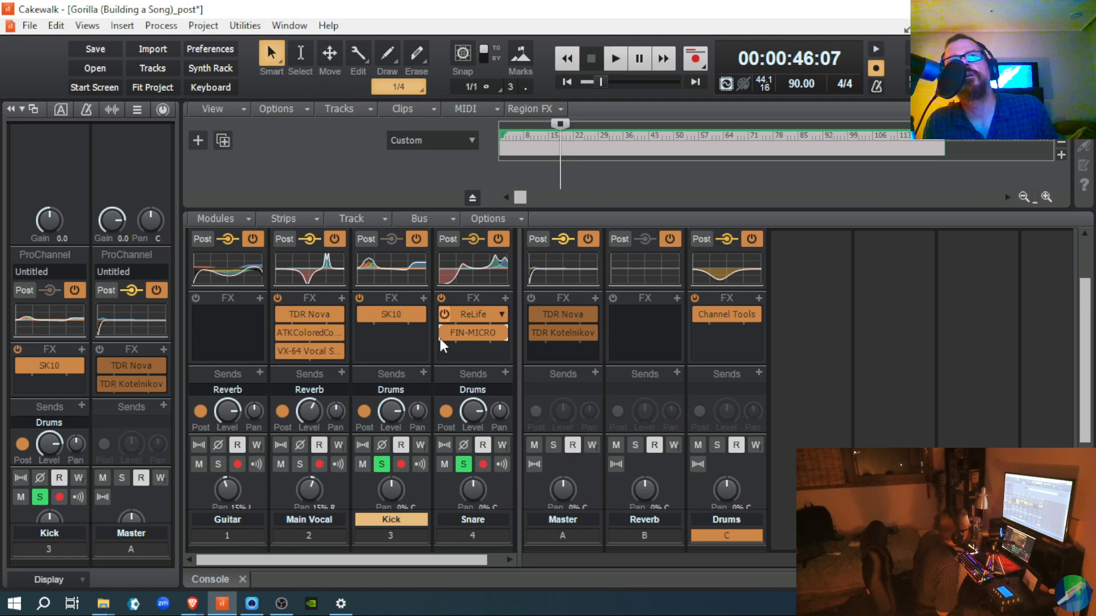
- Unsolo the Snare and listen to the Kick alone with its FX rack bypassed and with it re-enabled
click(461, 464)
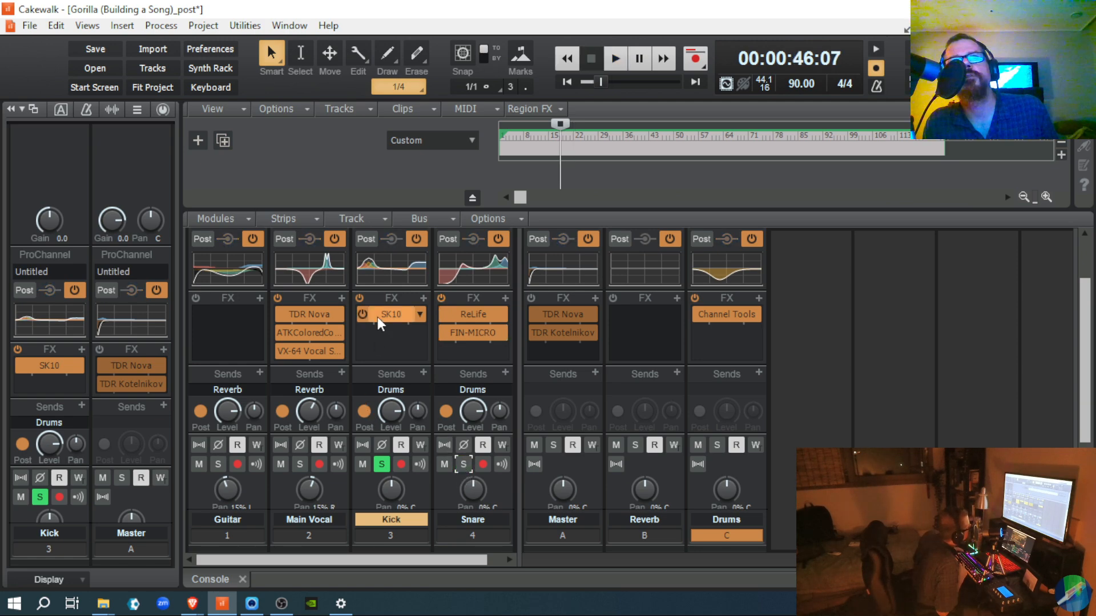
click(358, 299)
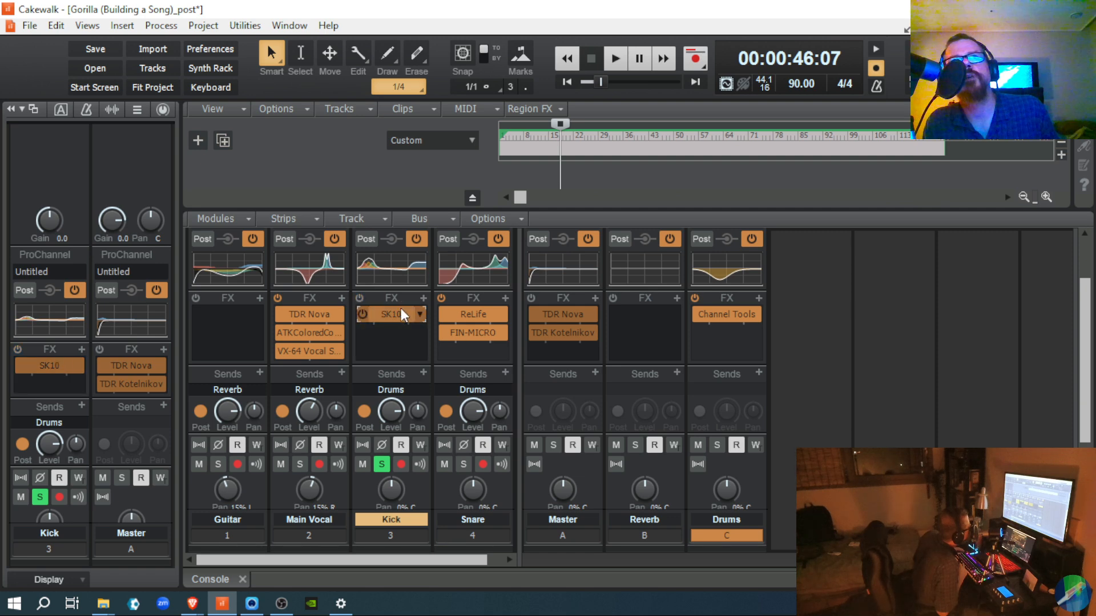
key(space)
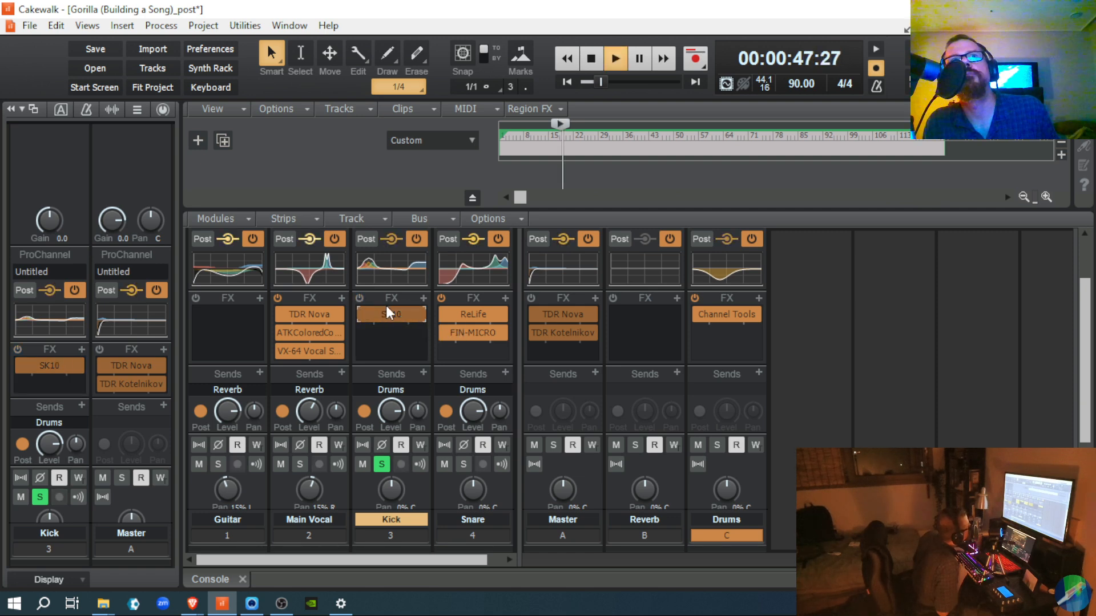
key(space)
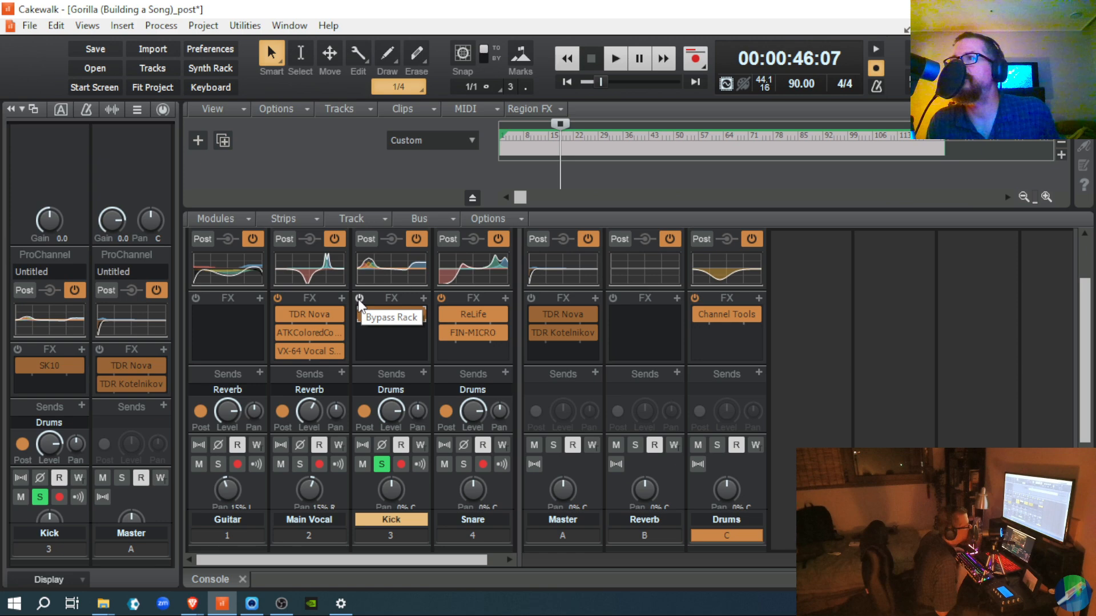
key(space)
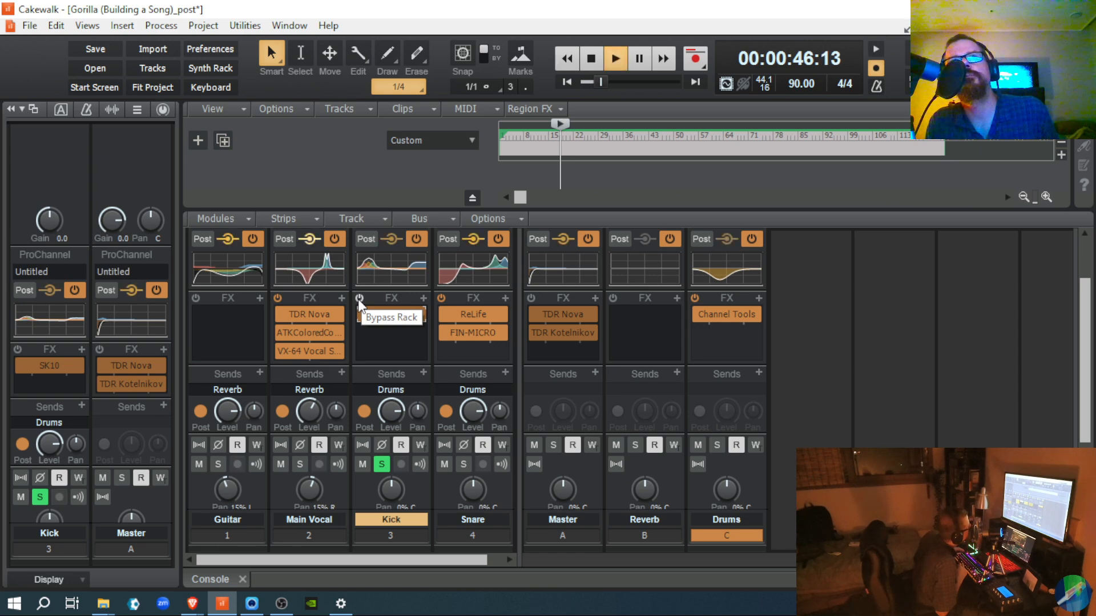
click(357, 299)
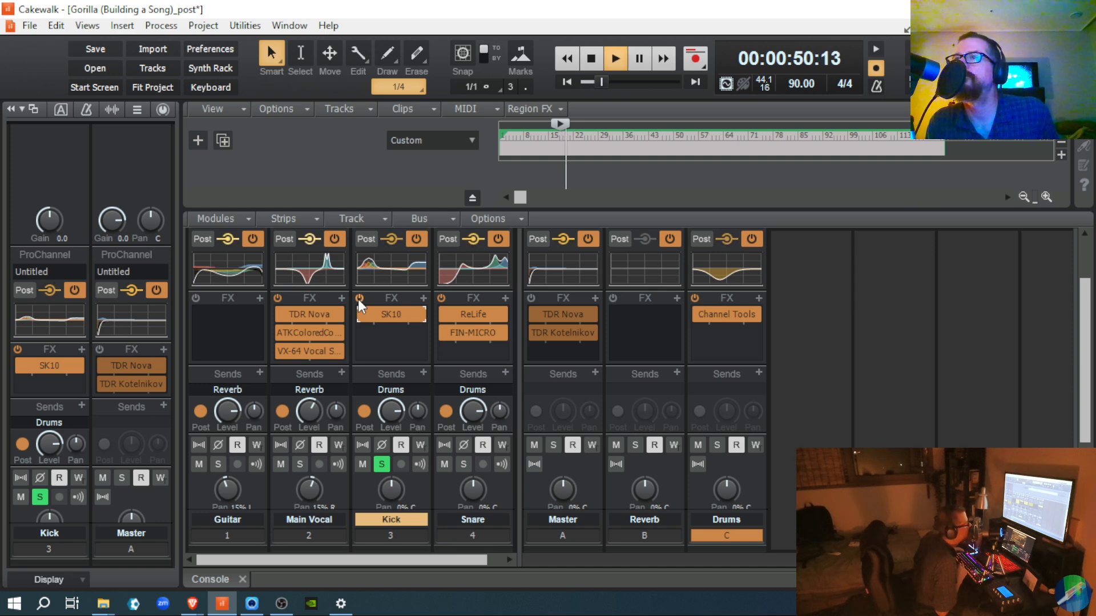
key(space)
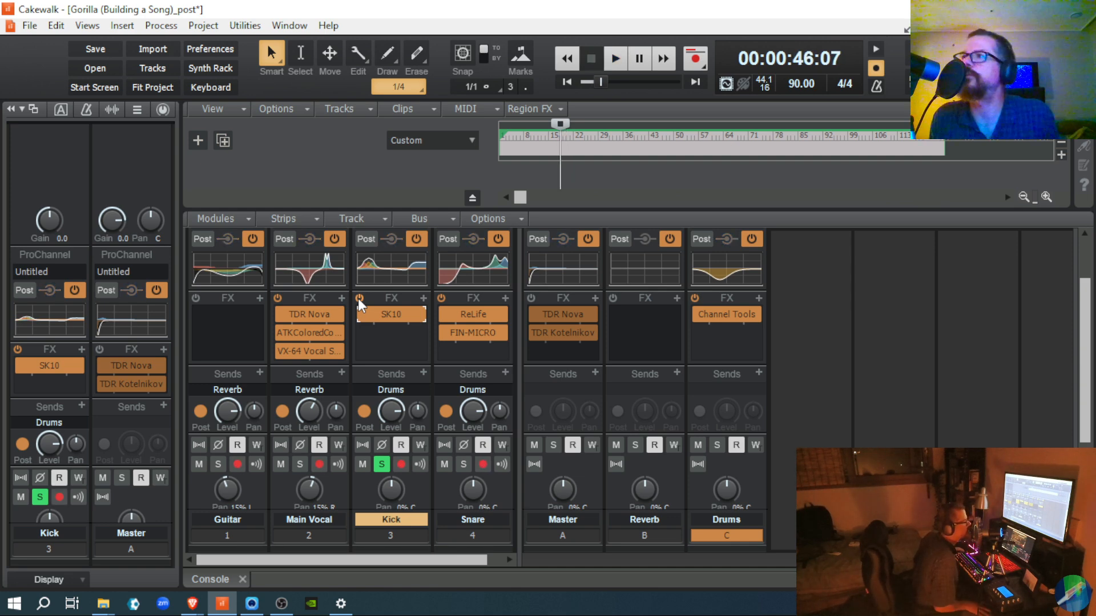
- Open the Kick's SK10 Subkick Simulator and, during playback, raise its mix to 100% before settling on 79.2%
double_click(393, 316)
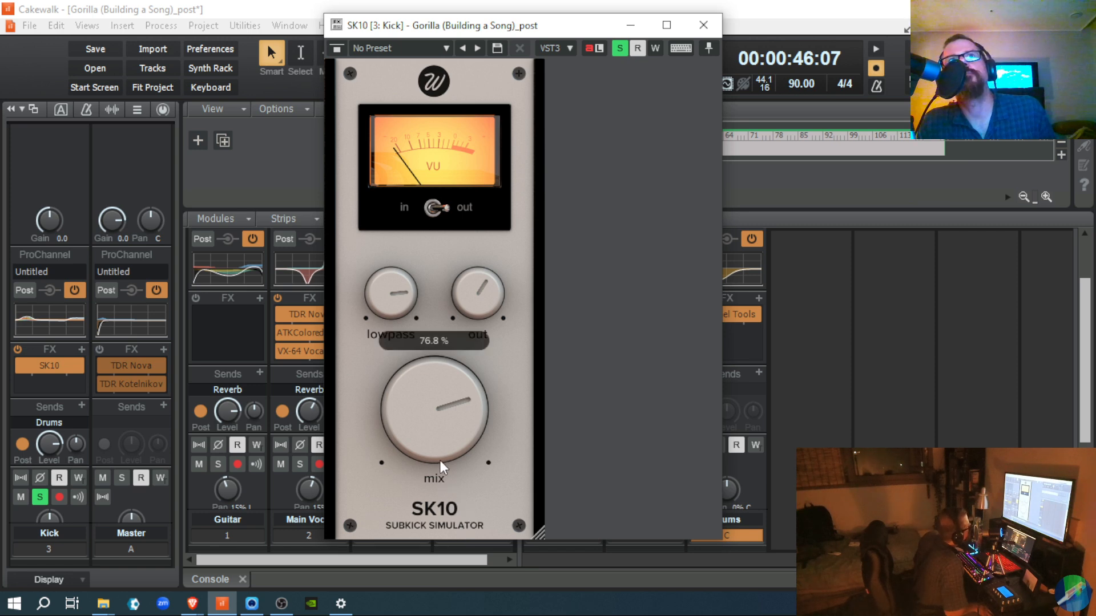
mouse_move(368, 319)
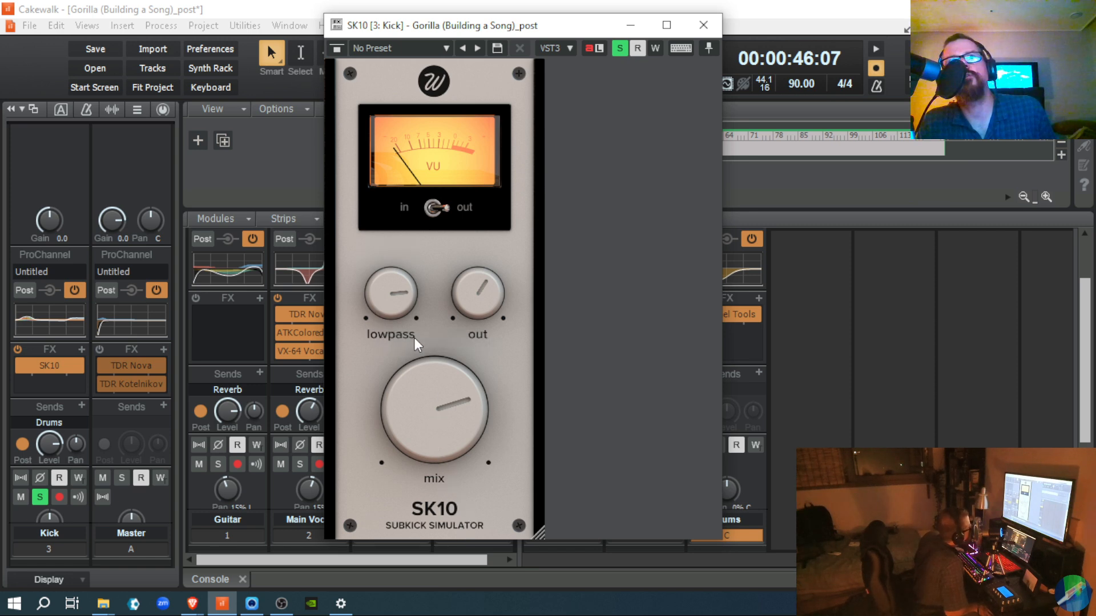
mouse_move(445, 457)
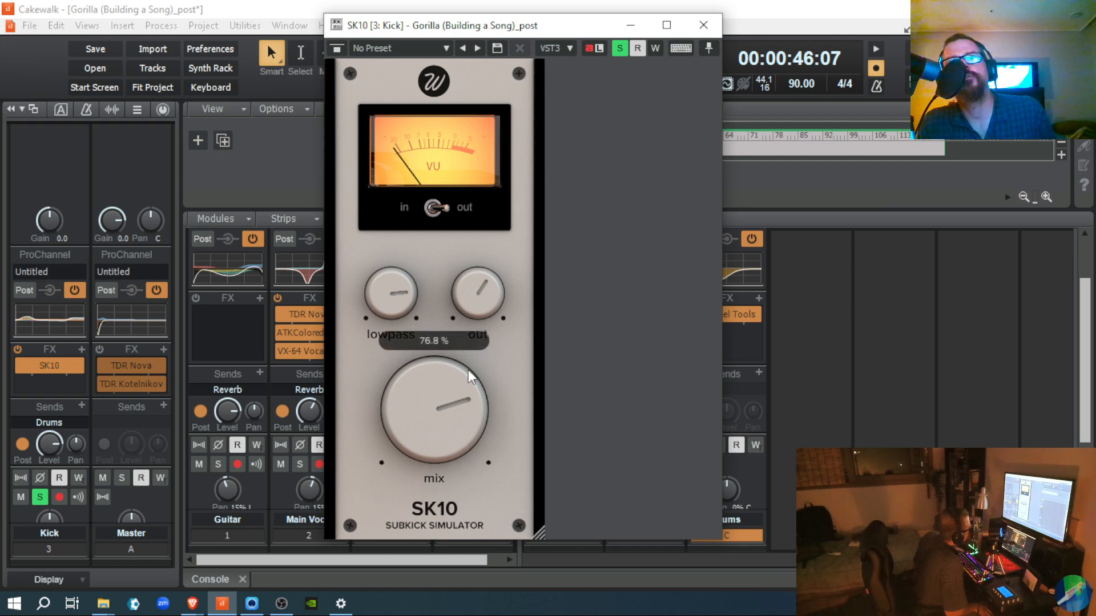
mouse_move(468, 314)
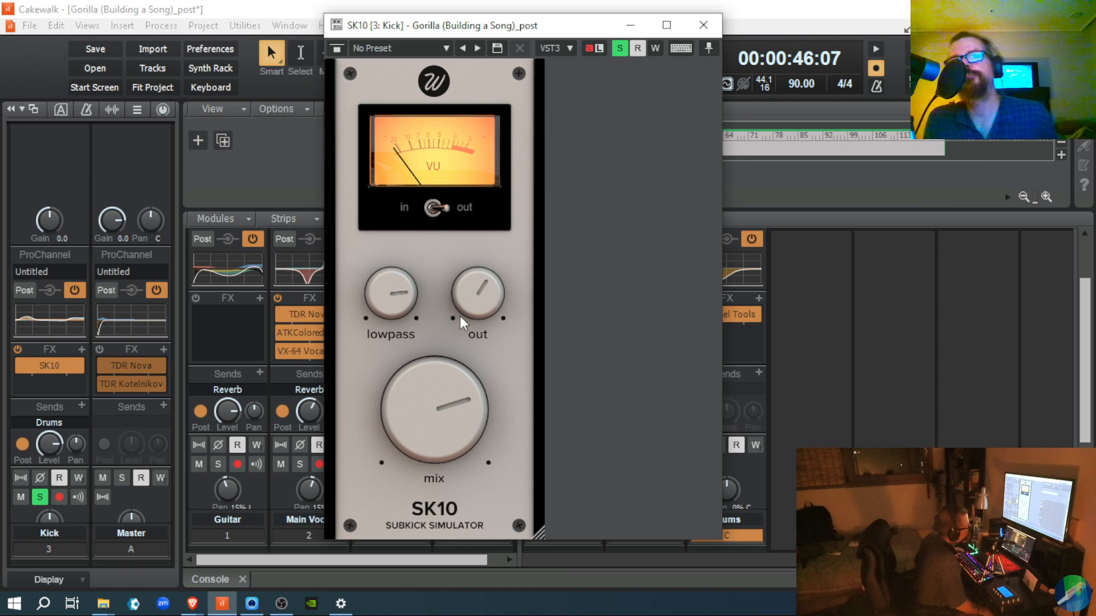
mouse_move(443, 360)
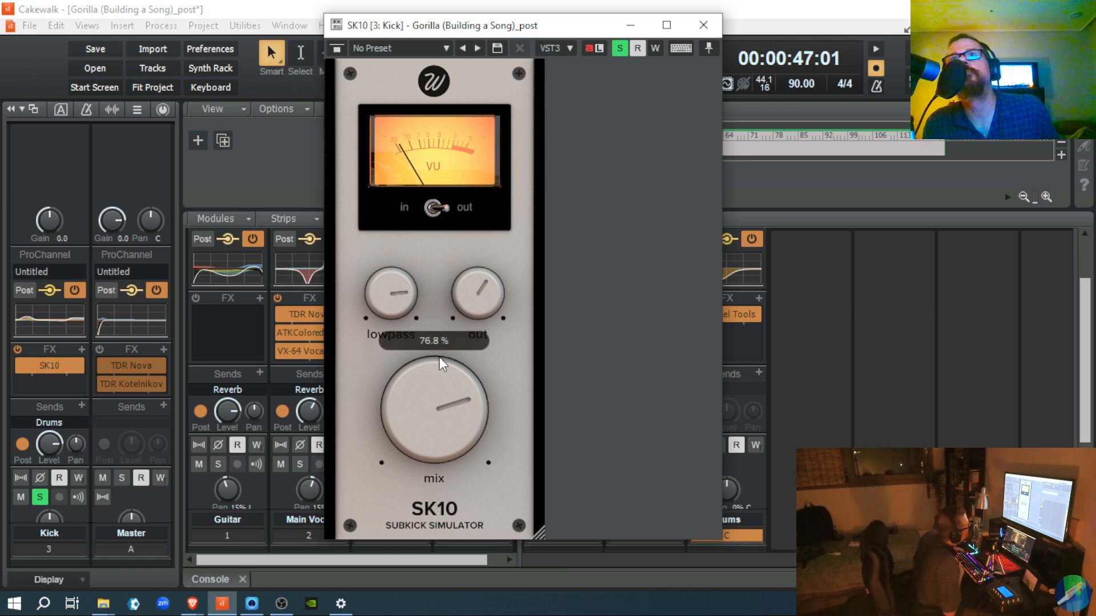
drag(434, 430, 433, 362)
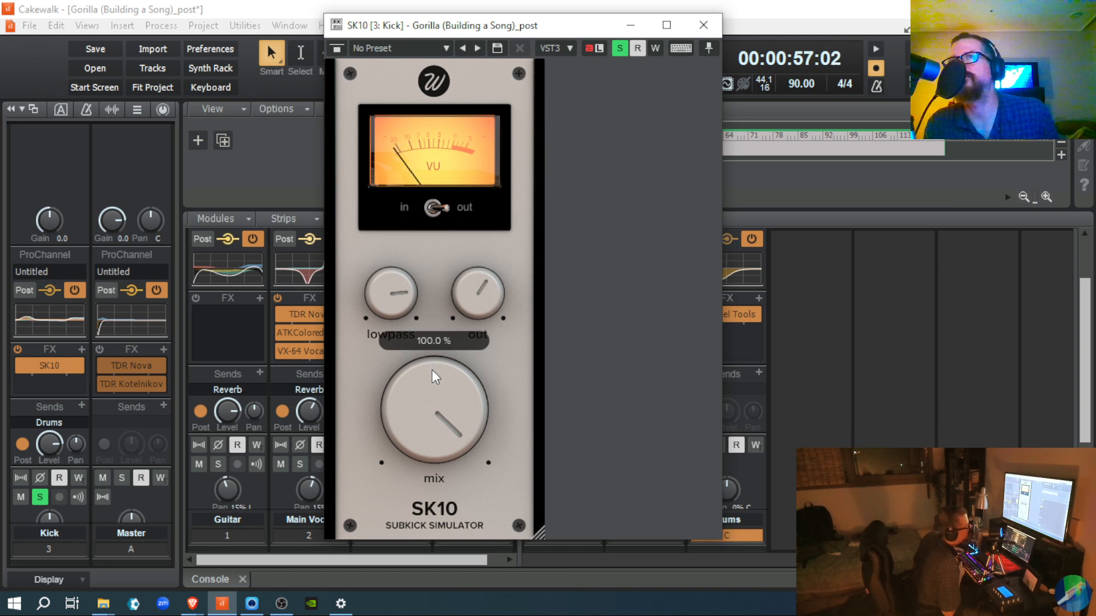
drag(432, 370, 461, 451)
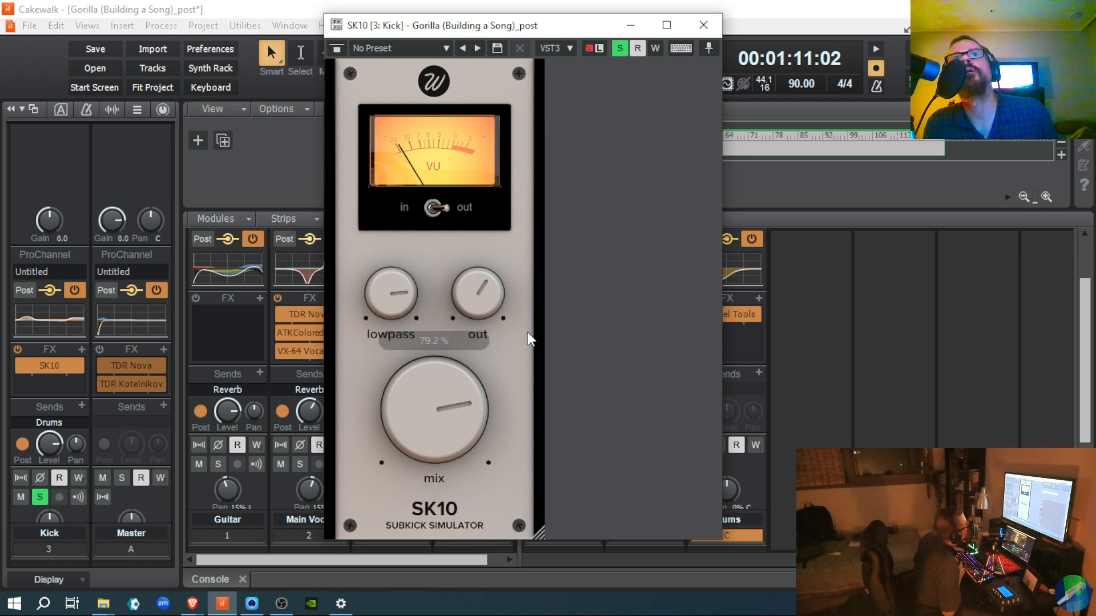
- Stop playback, close the Kick's SK10 plug-in, and switch the solo from the Kick to the Snare track
key(space)
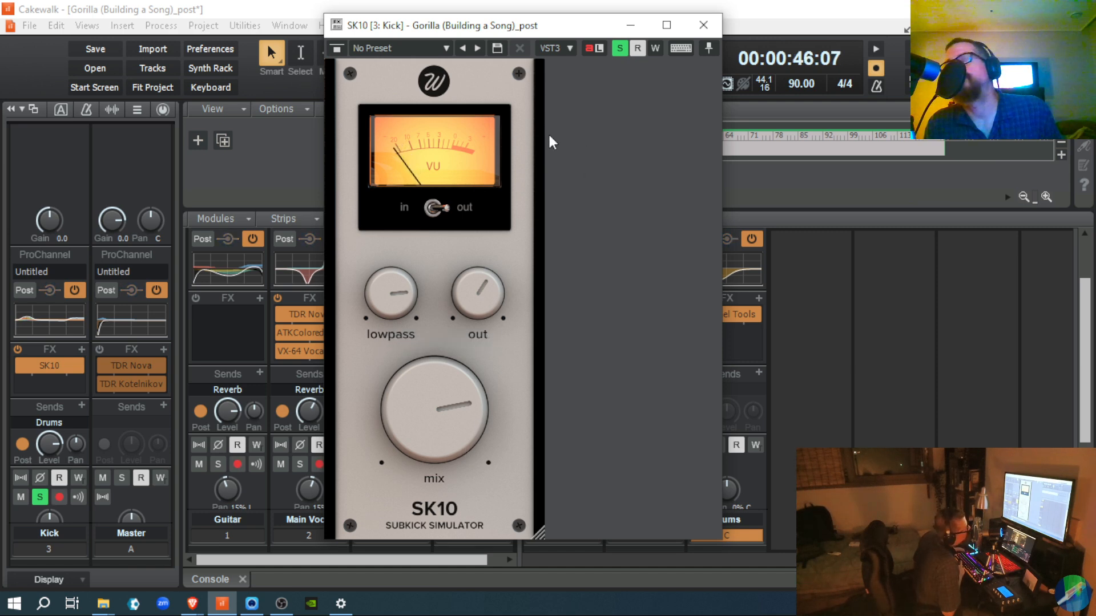
click(702, 25)
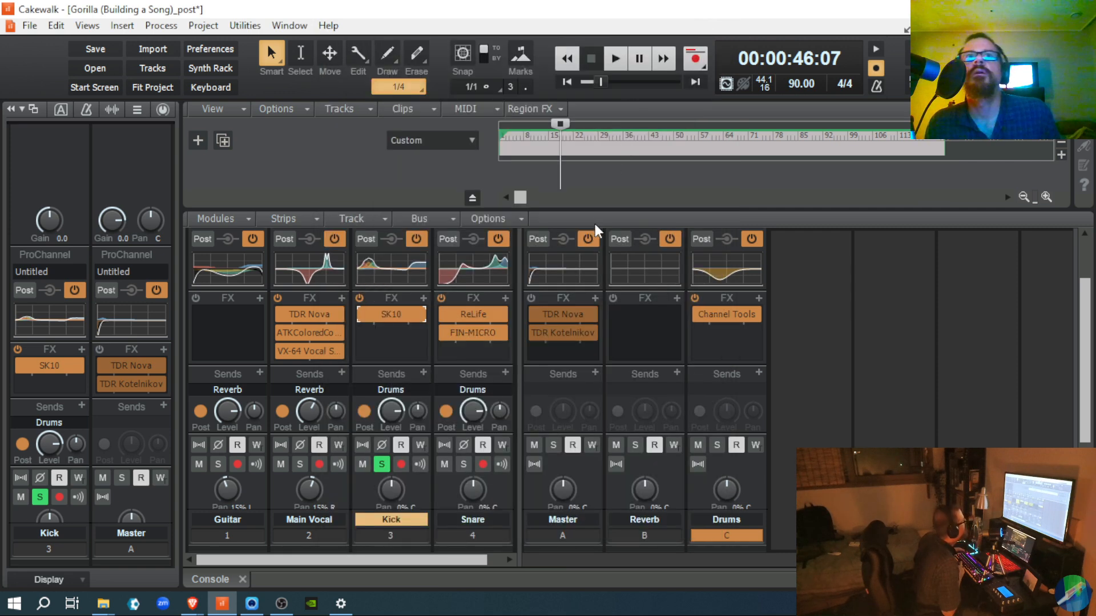
click(380, 464)
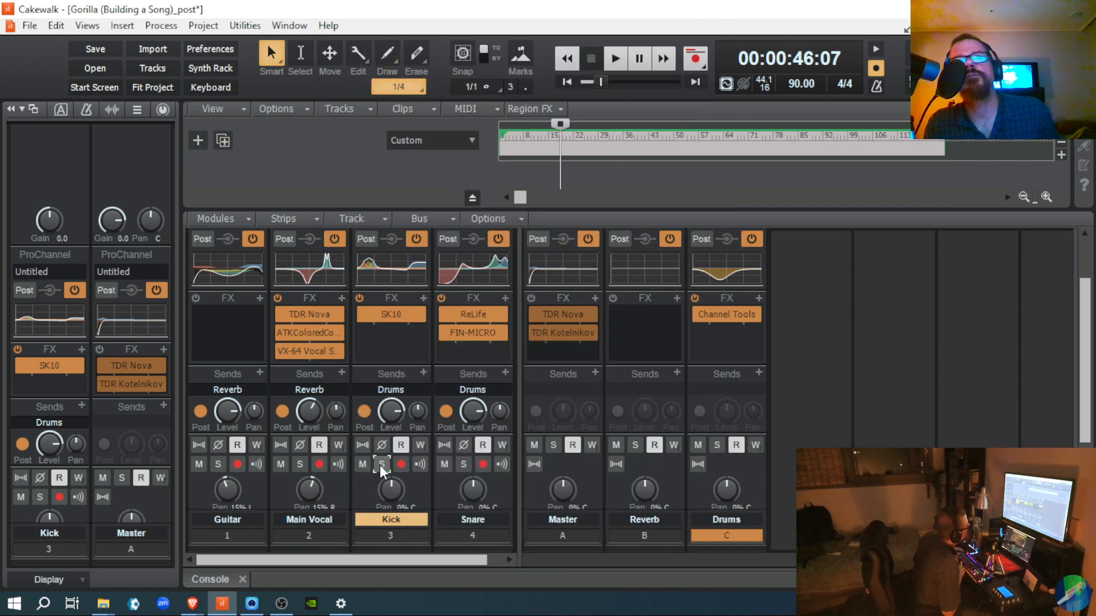
click(463, 464)
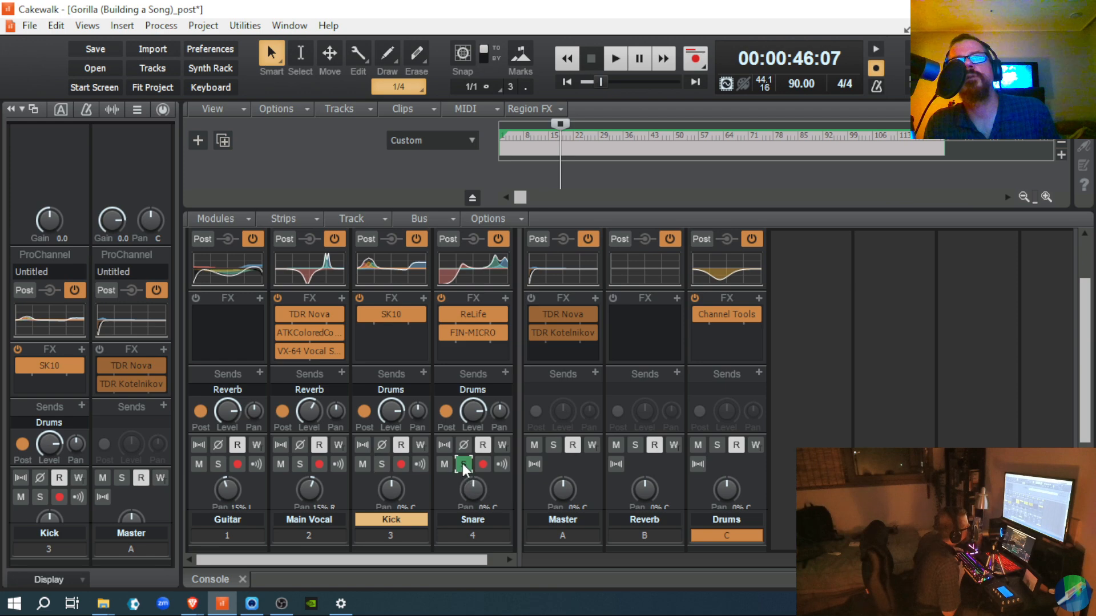
- Listen to the soloed Snare with its FX rack bypassed and again with the rack re-enabled during playback
click(441, 298)
key(space)
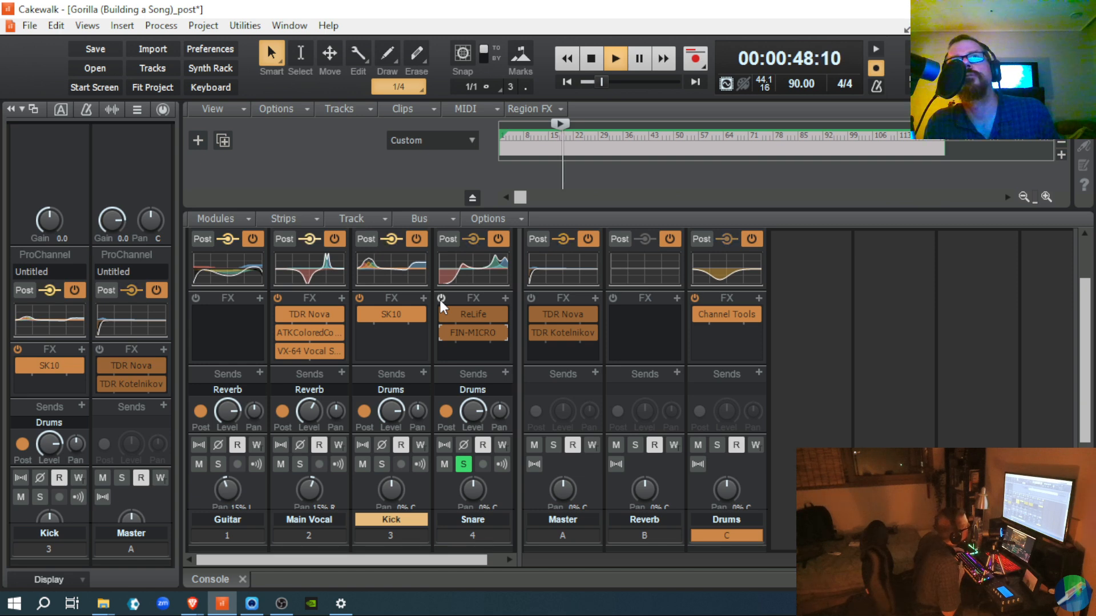
key(space)
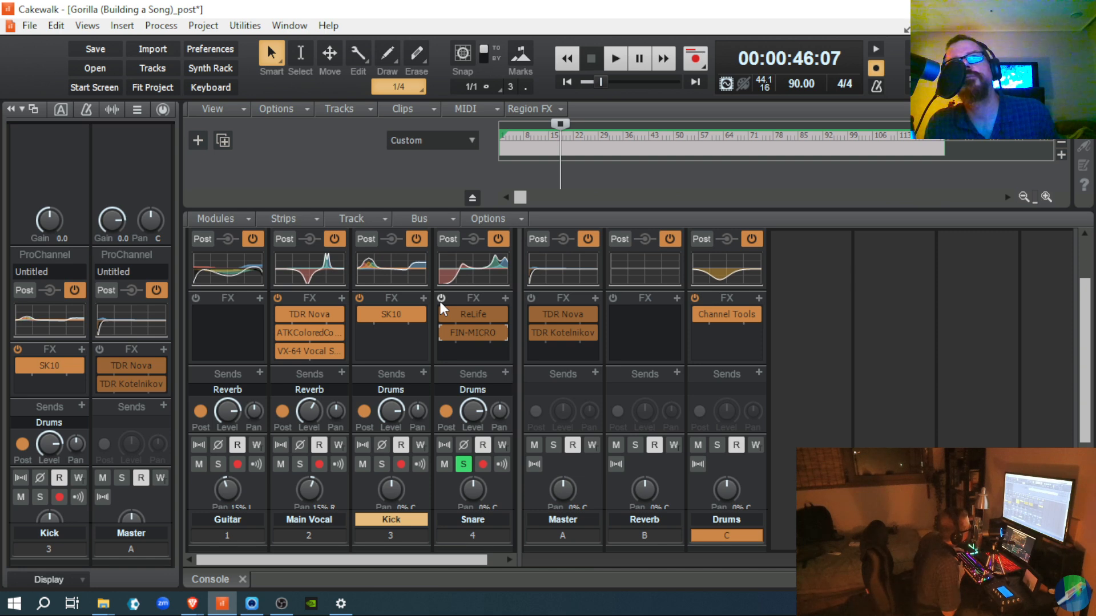
key(space)
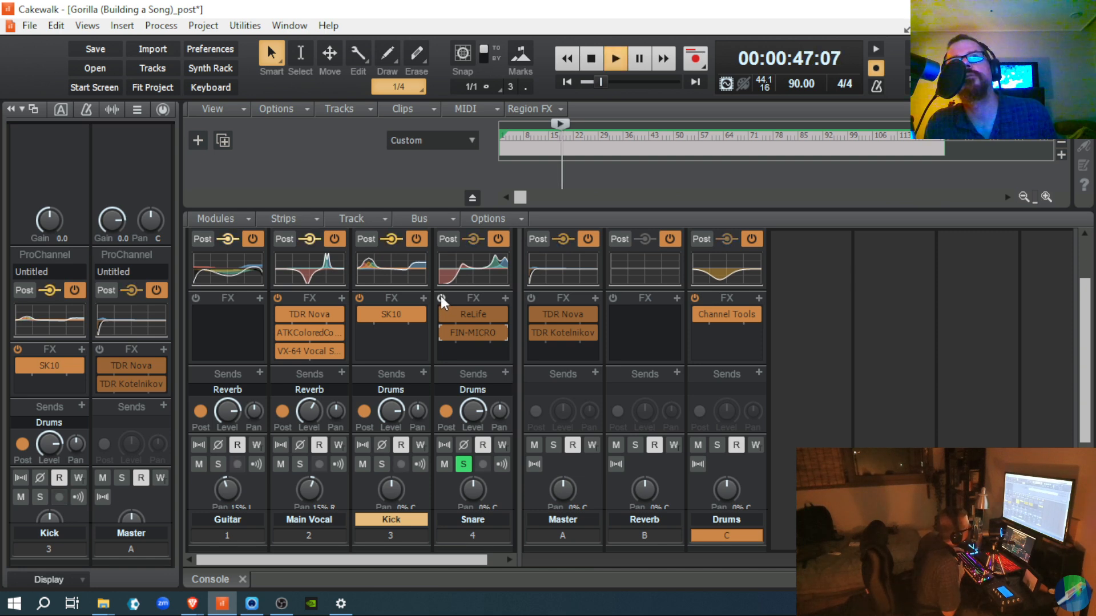
click(440, 297)
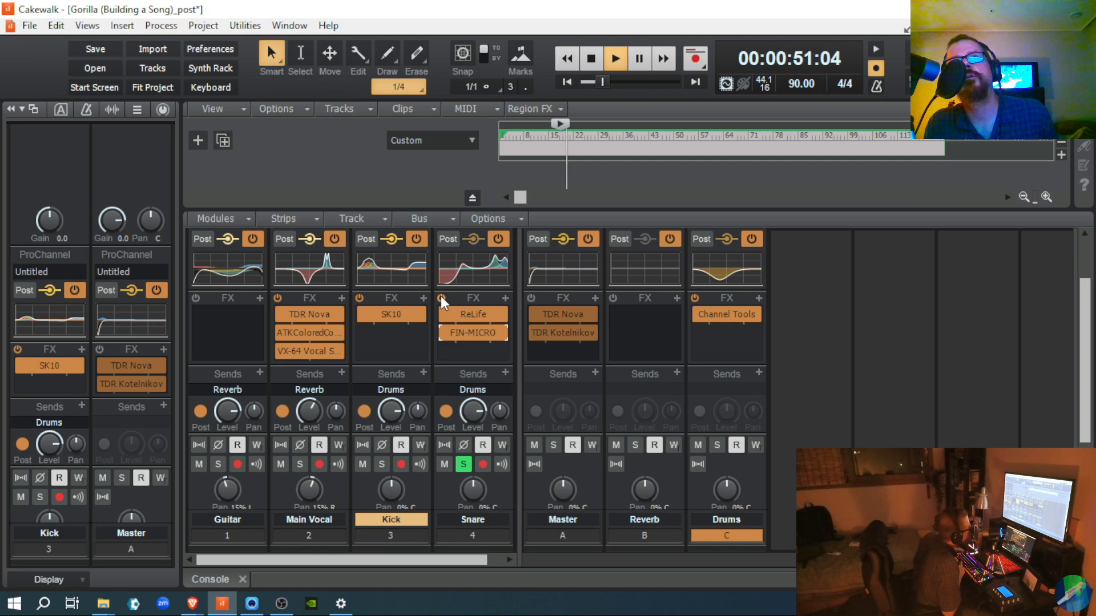
key(space)
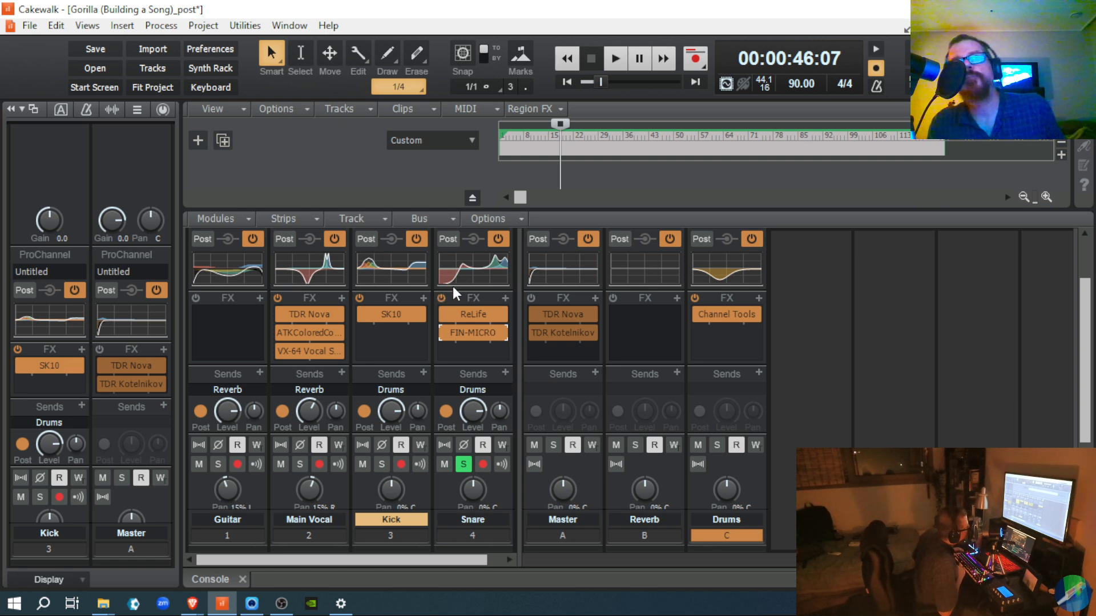
- Open the Snare's ReLife plug-in, compare it bypassed and enabled during playback, and close its window
double_click(463, 315)
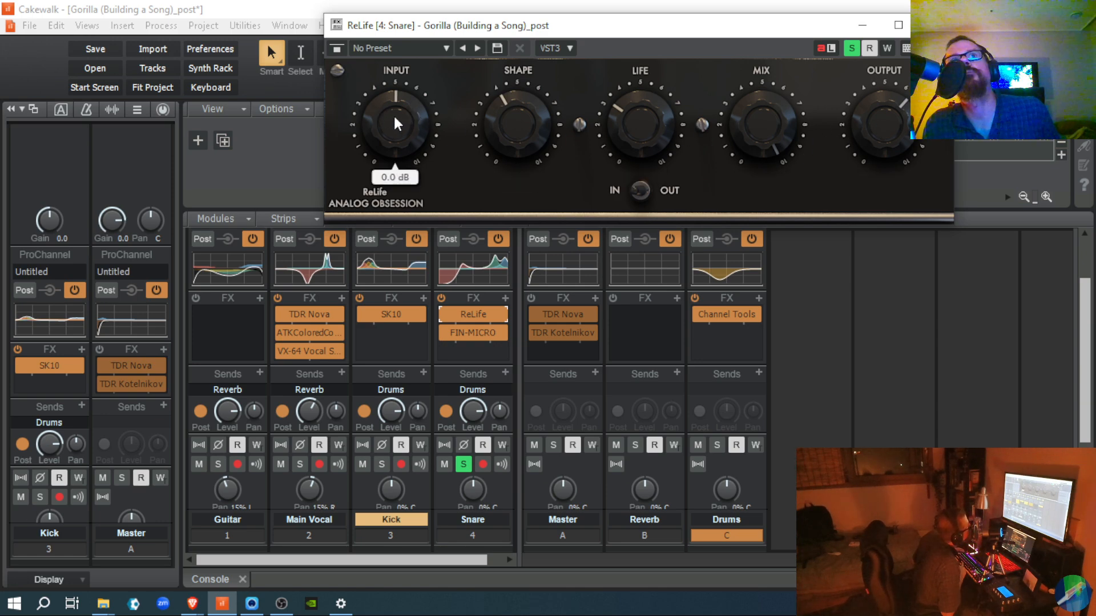
mouse_move(874, 124)
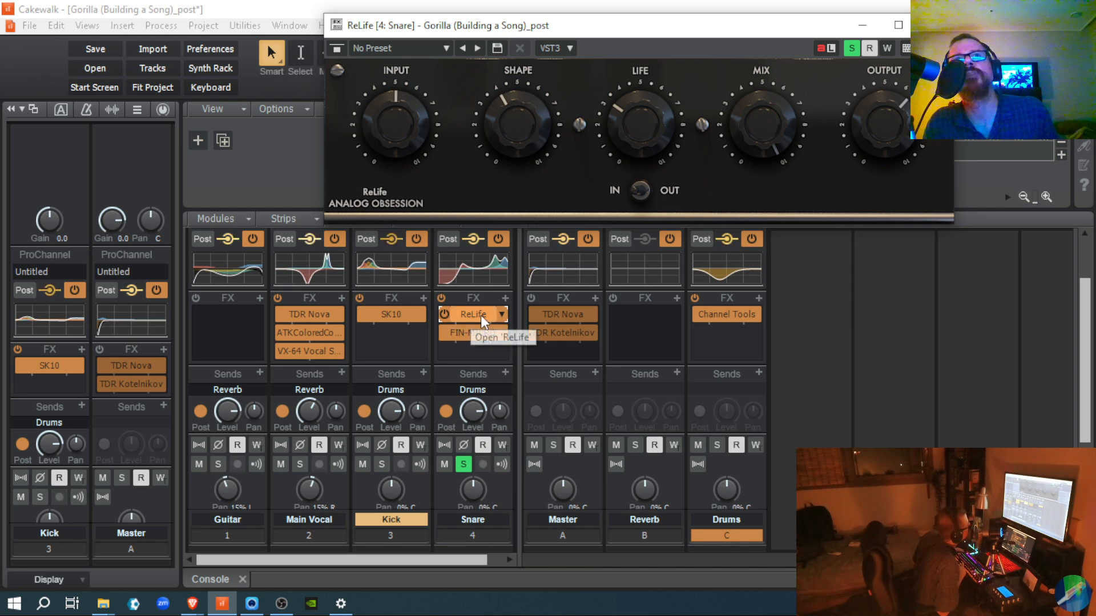
click(444, 315)
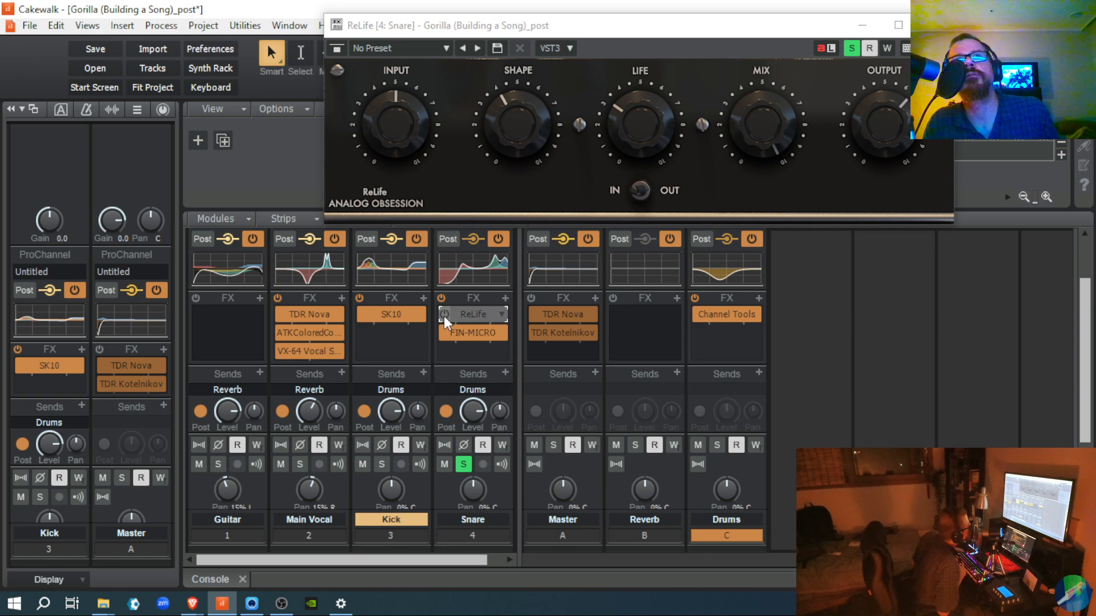
click(444, 315)
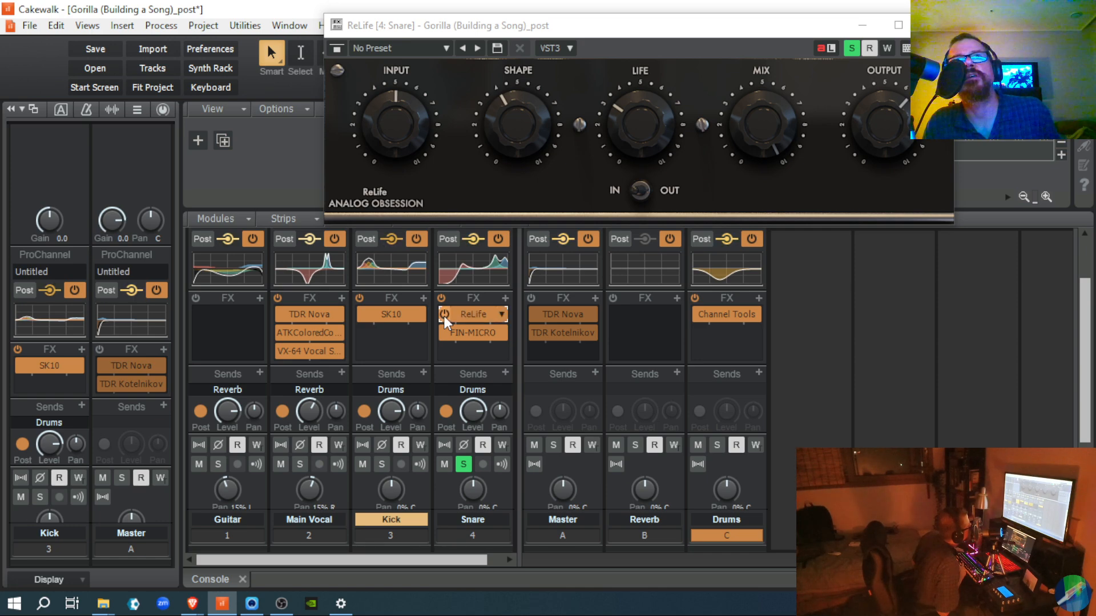
click(444, 315)
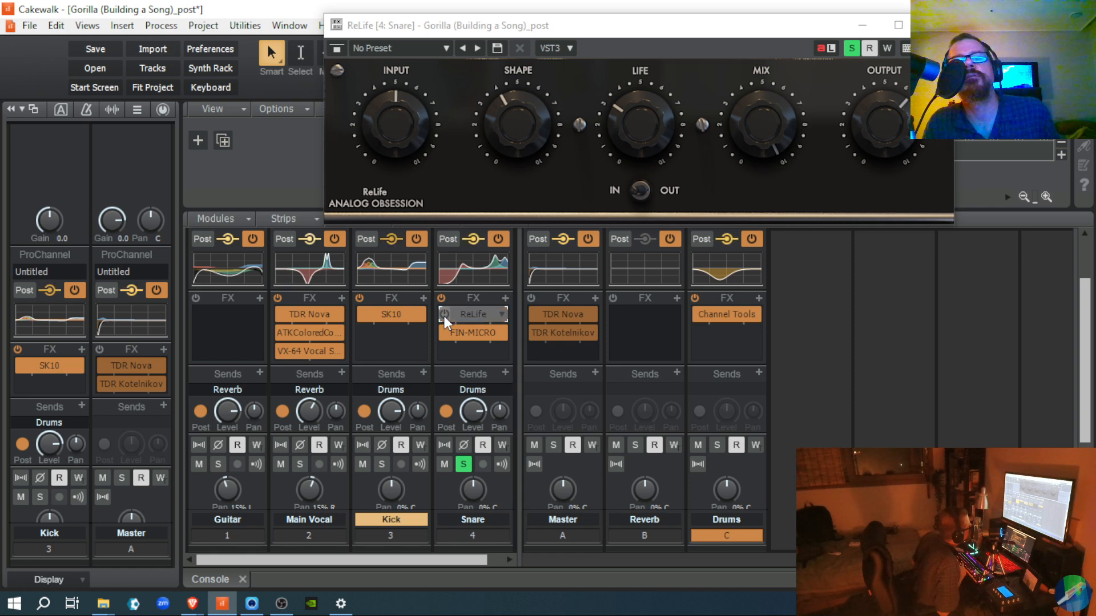
click(444, 315)
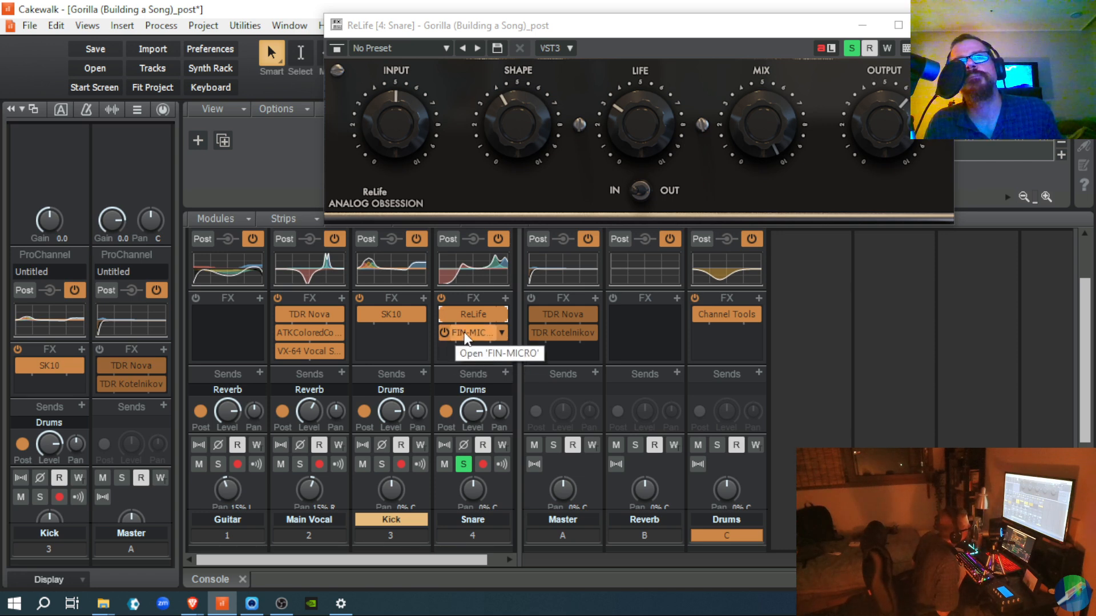
mouse_move(517, 125)
click(934, 25)
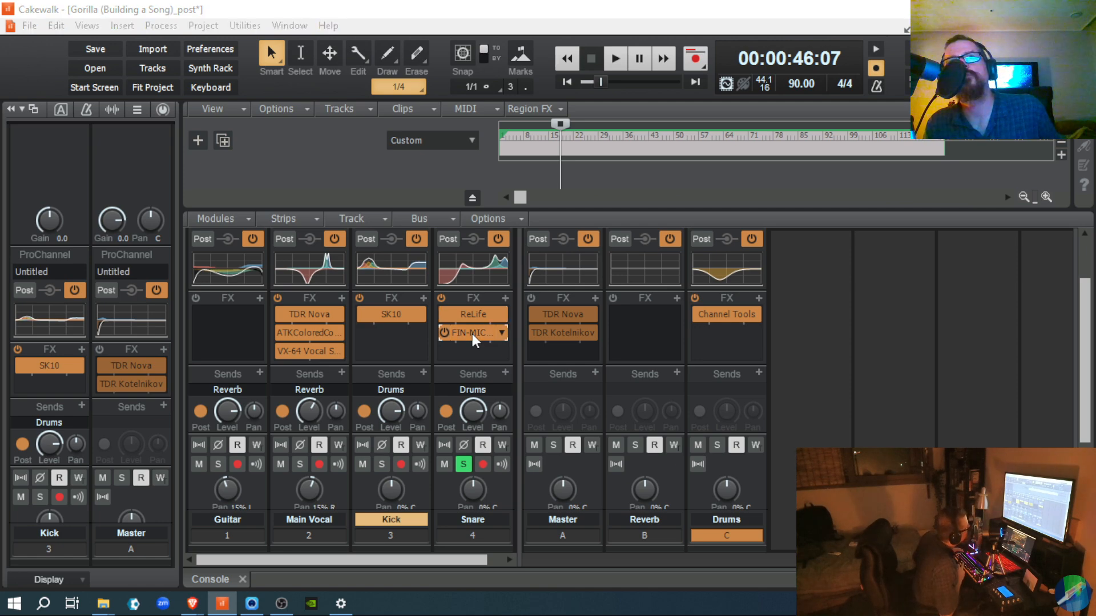
- Open the Snare's FIN-MICRO plug-in beside the console strips and compare the snare with it bypassed and enabled
double_click(471, 334)
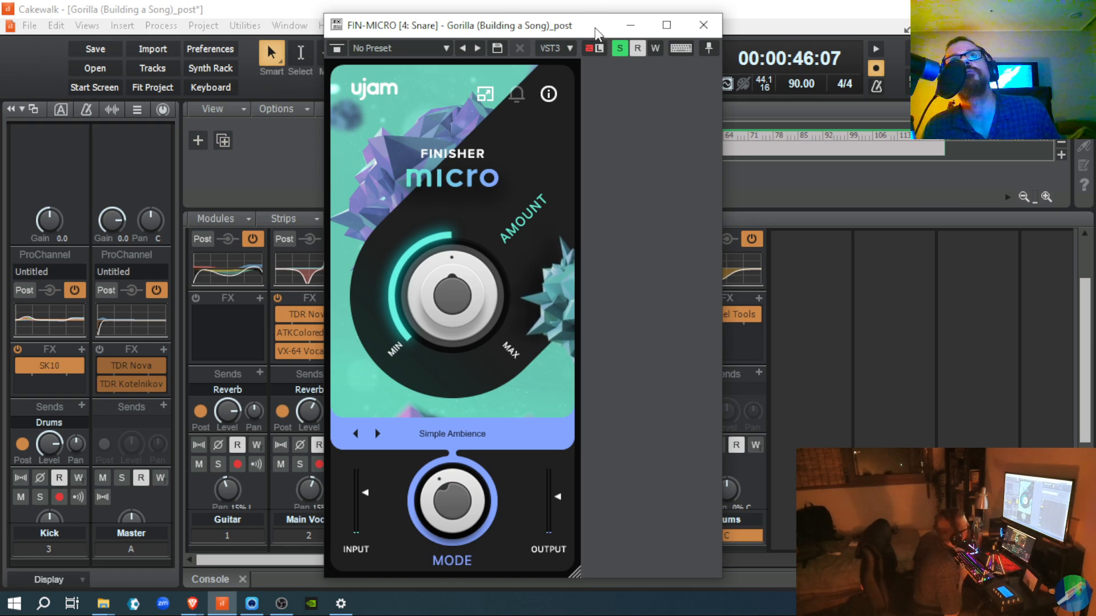
drag(597, 33, 878, 64)
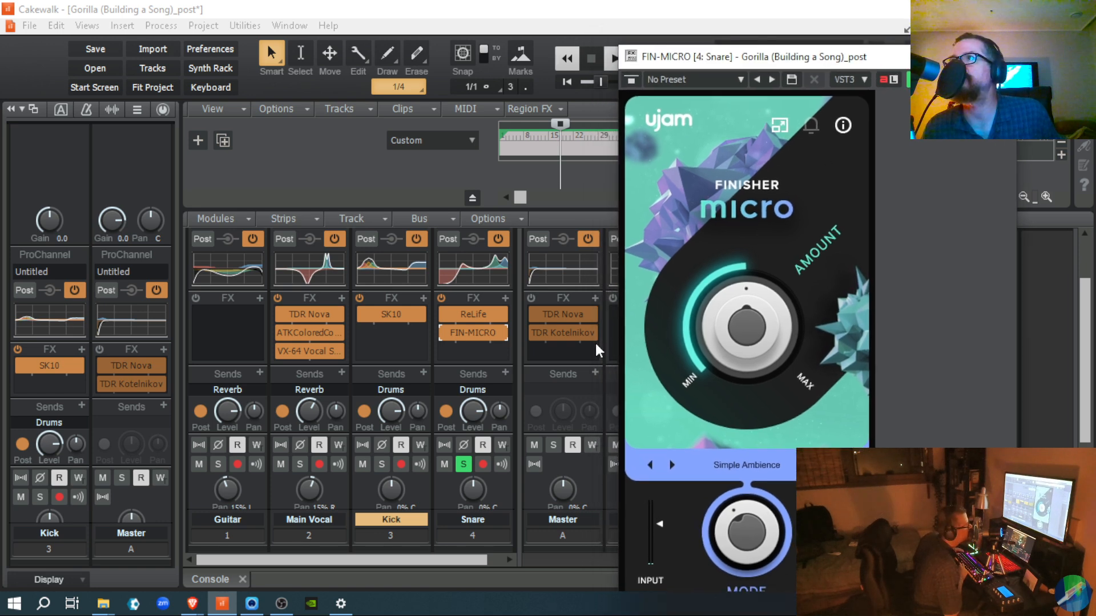
key(space)
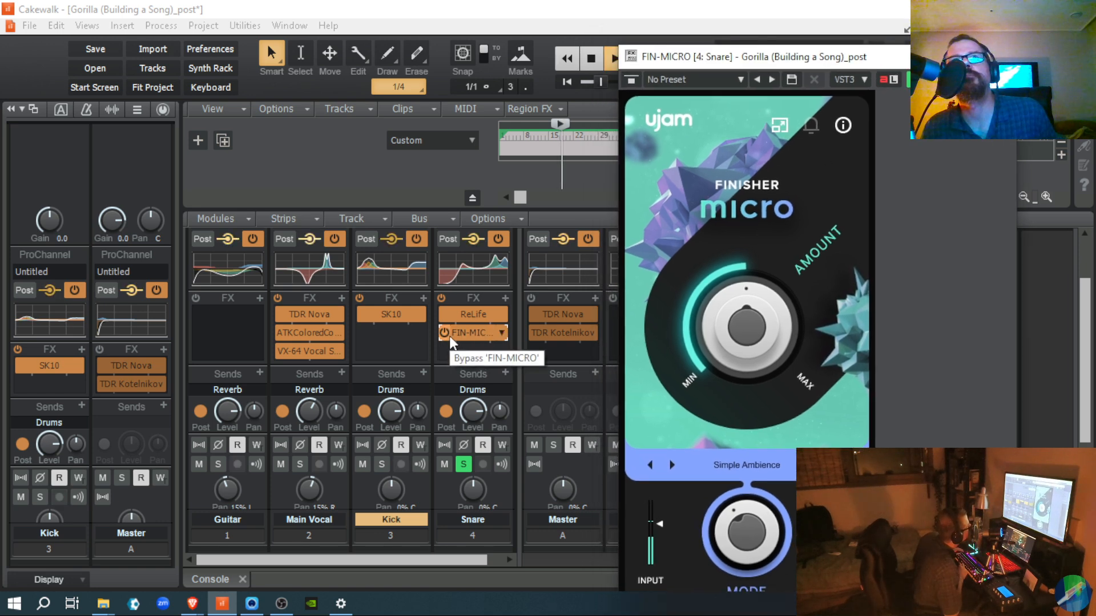
click(444, 333)
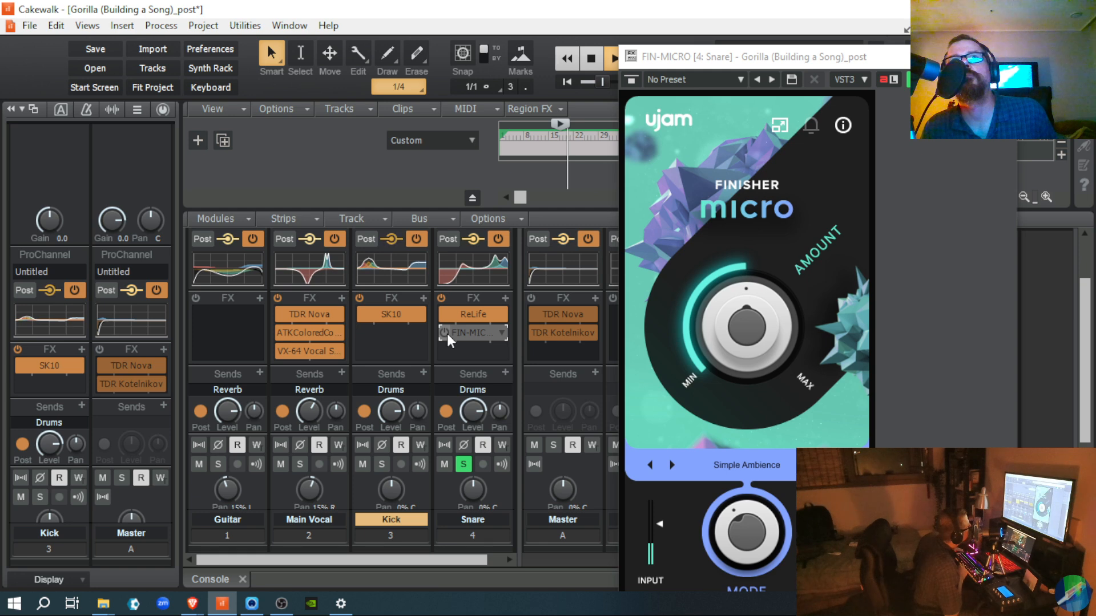
click(446, 333)
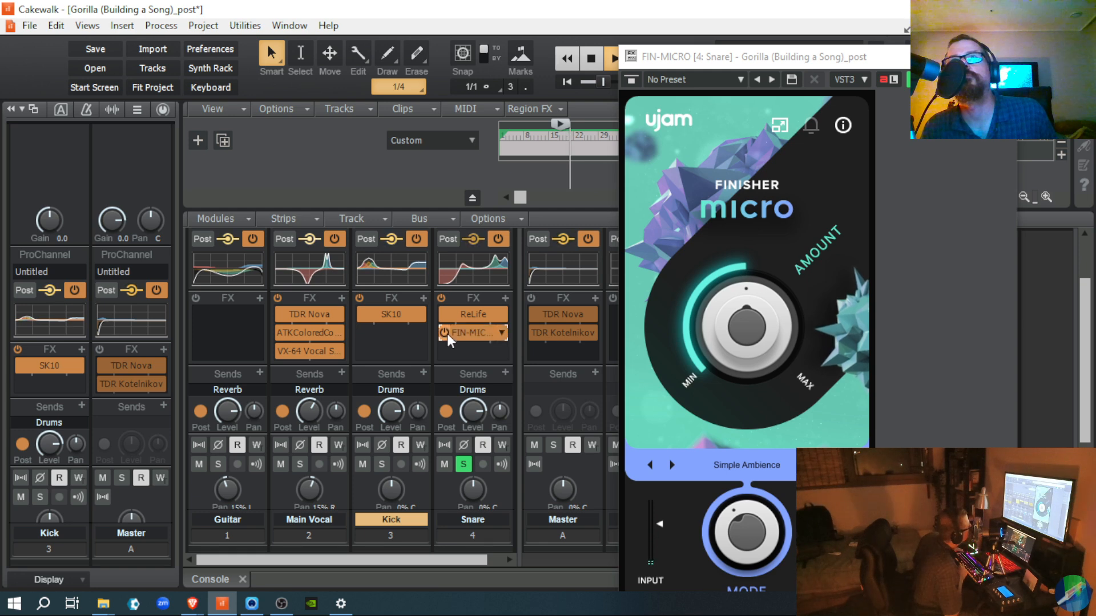
key(space)
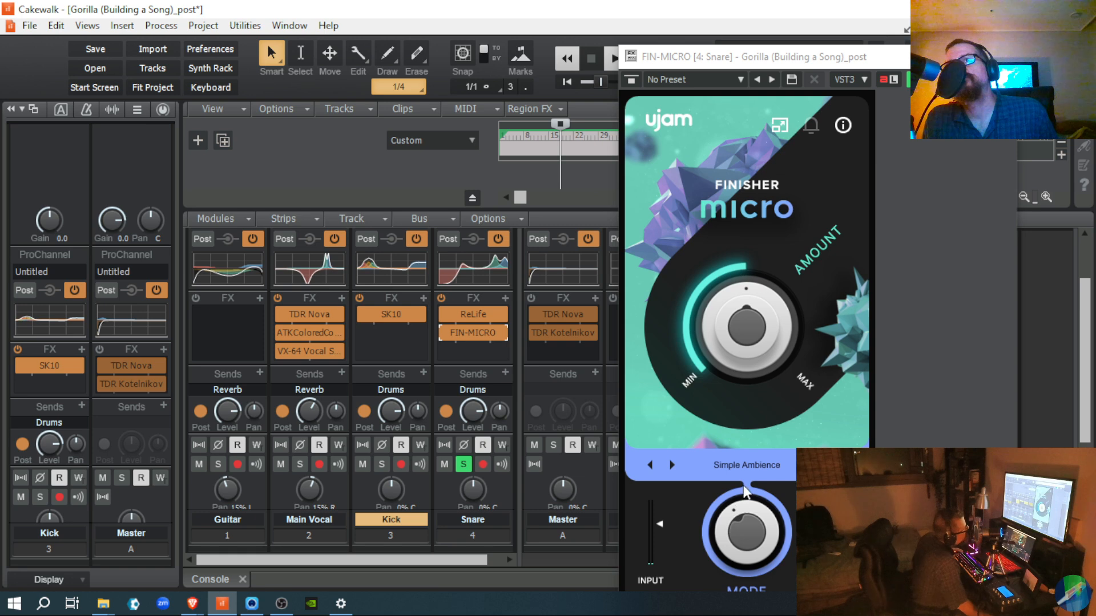
- Set the Snare's FIN-MICRO mode to Jetplane and play the soloed snare
drag(679, 56, 672, 22)
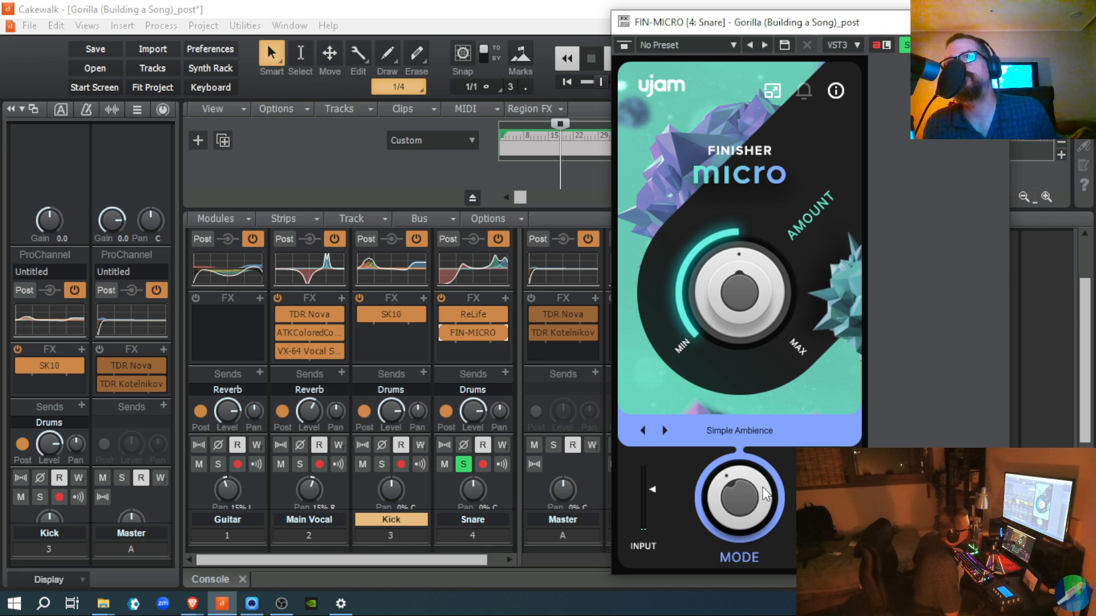
drag(765, 494, 759, 462)
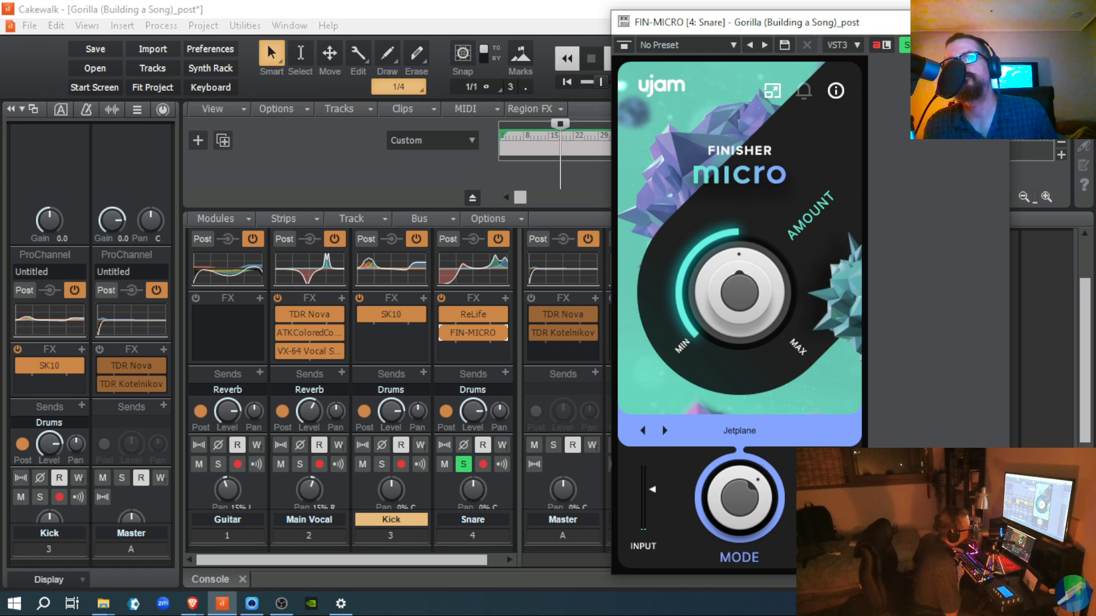
key(space)
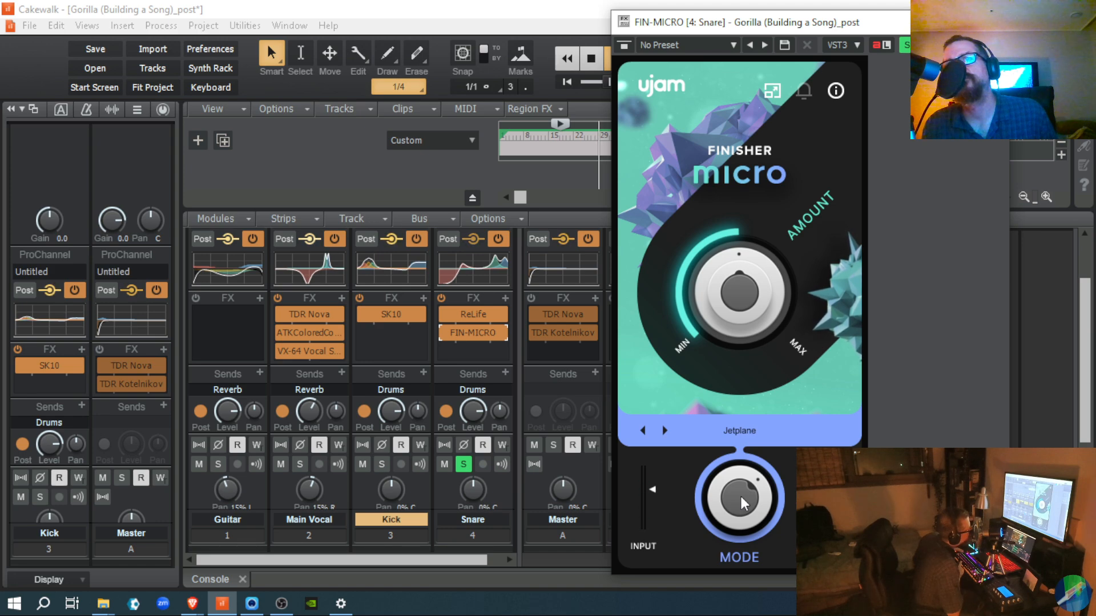
- Unsolo the Snare, change the FIN-MICRO mode to Distroytion, and play a moment of the full mix
click(464, 469)
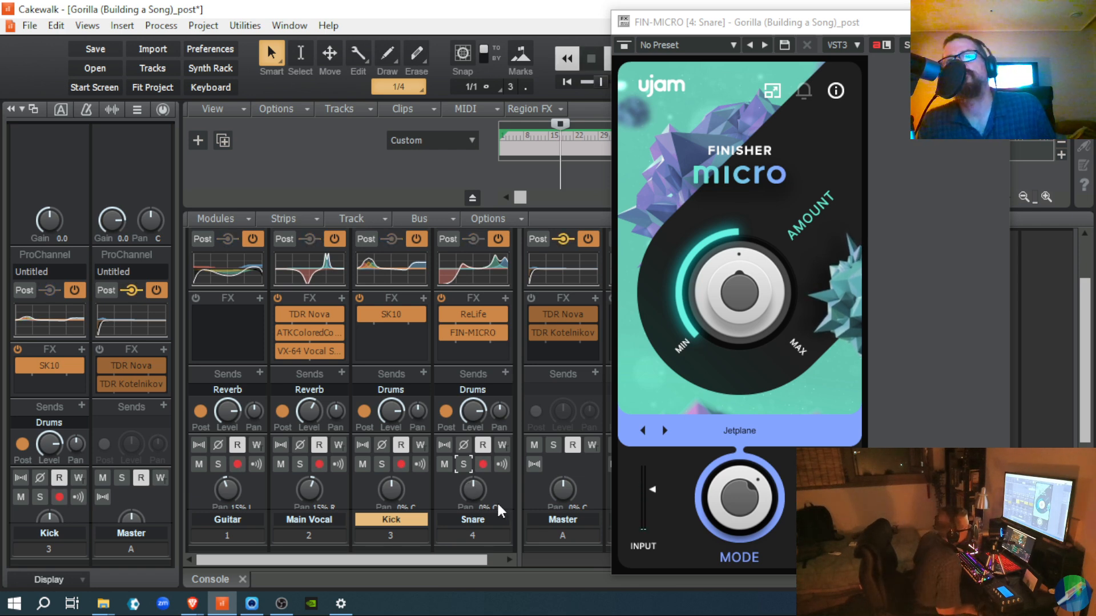
click(715, 503)
drag(713, 496, 709, 482)
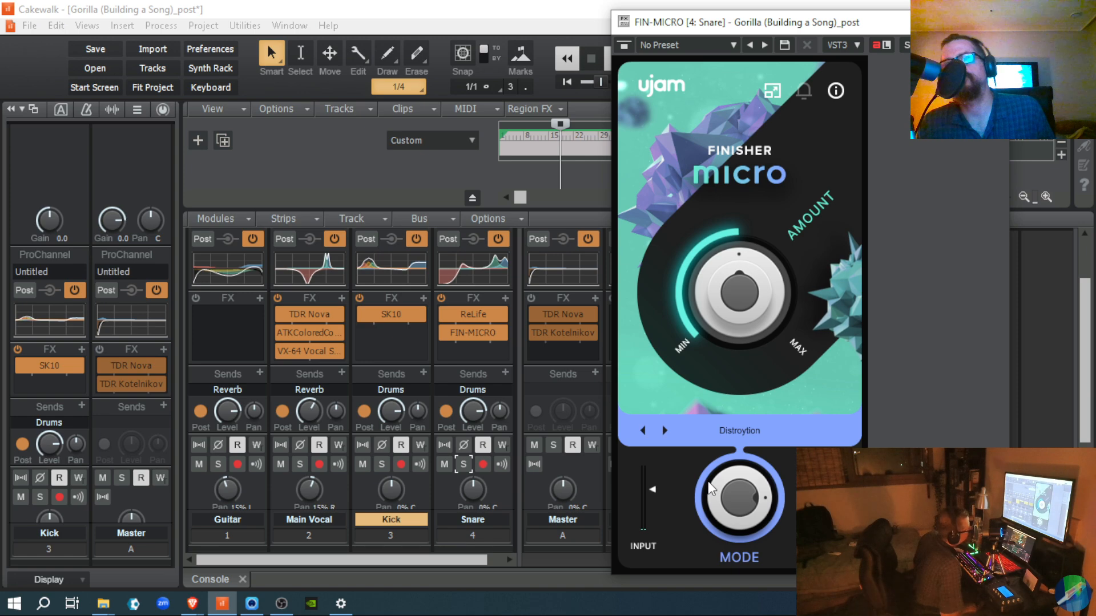
key(space)
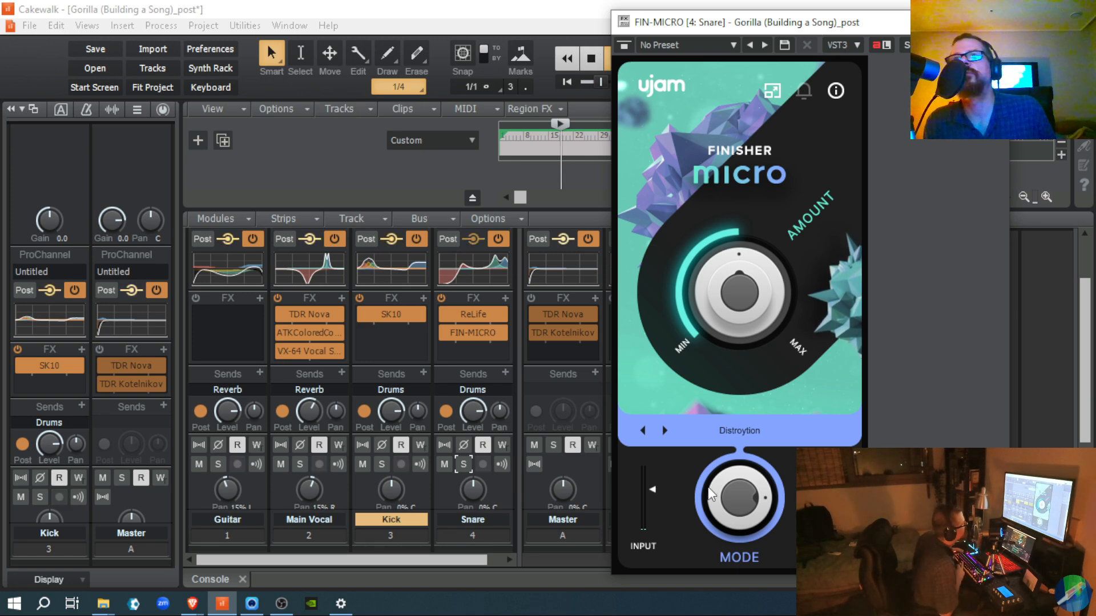
key(space)
- Solo the Snare again and listen to it alone with the FIN-MICRO Distroytion mode
ctrl+click(482, 465)
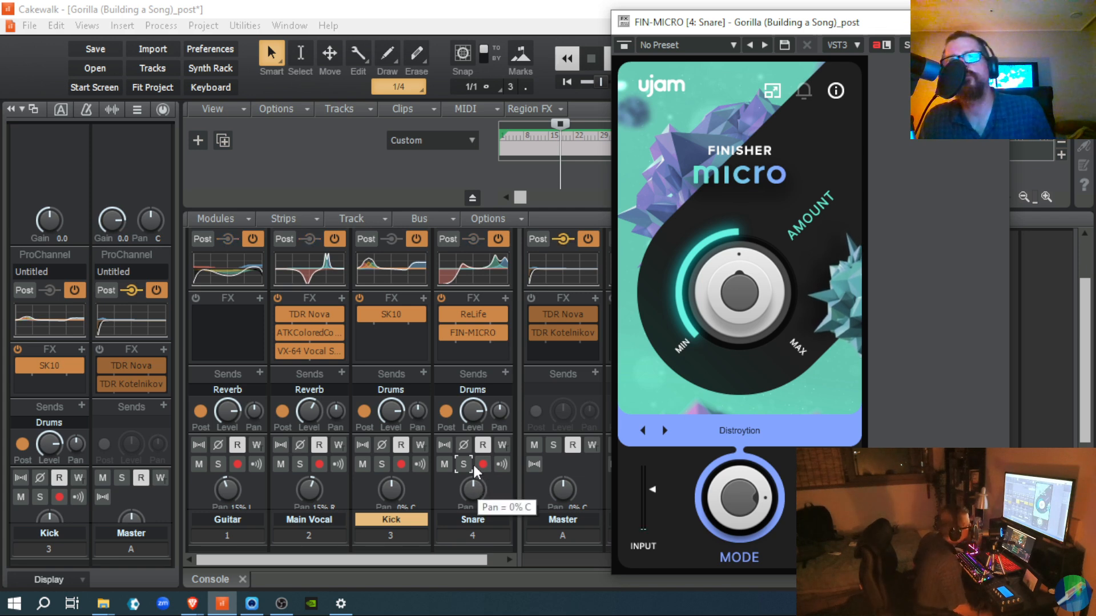
click(463, 465)
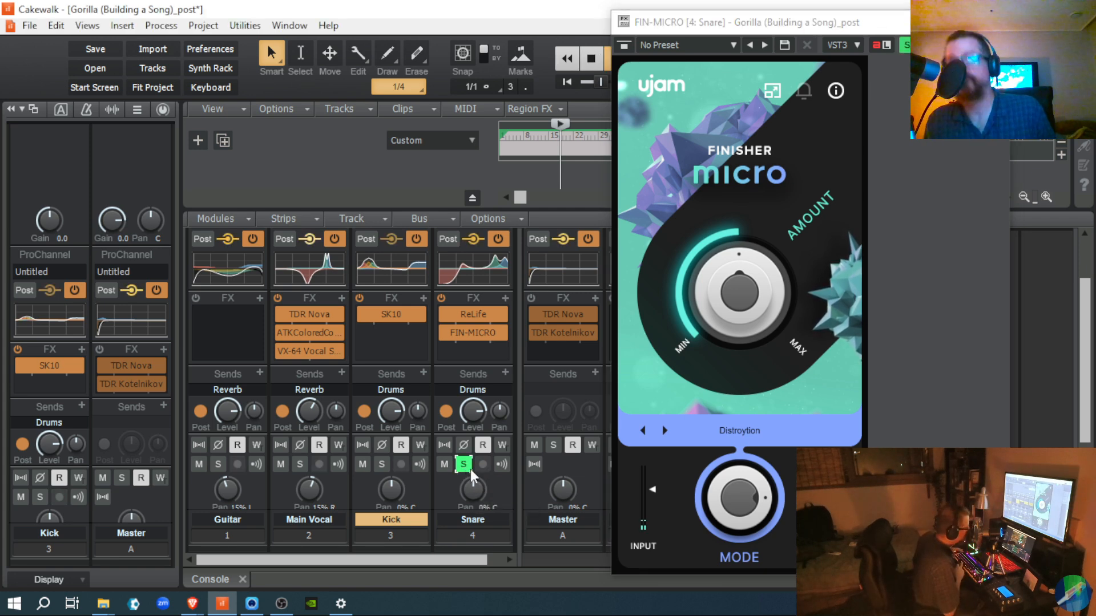
key(space)
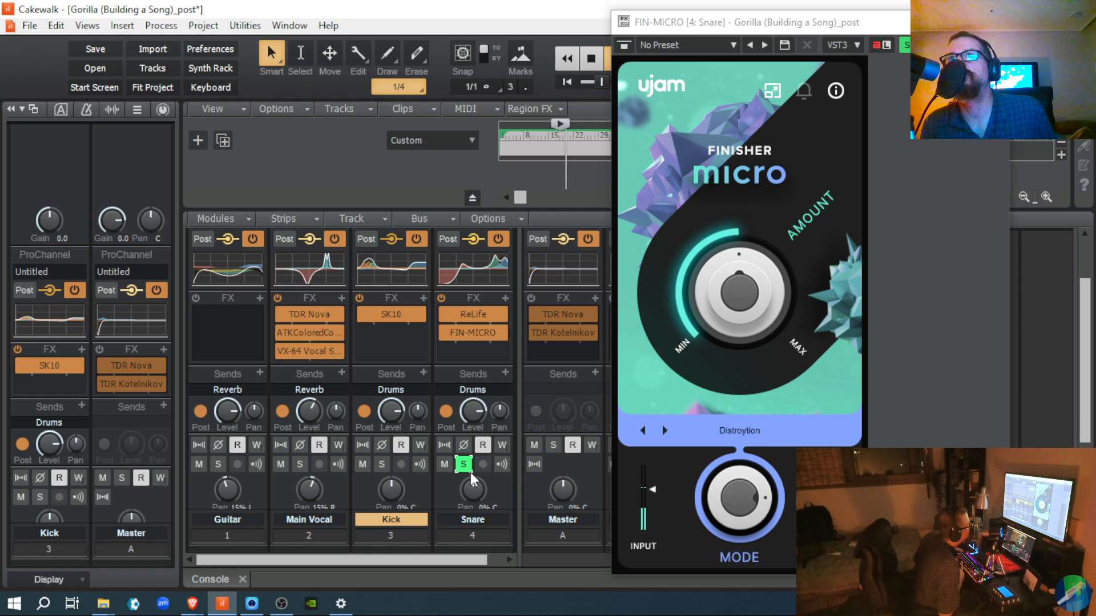
key(space)
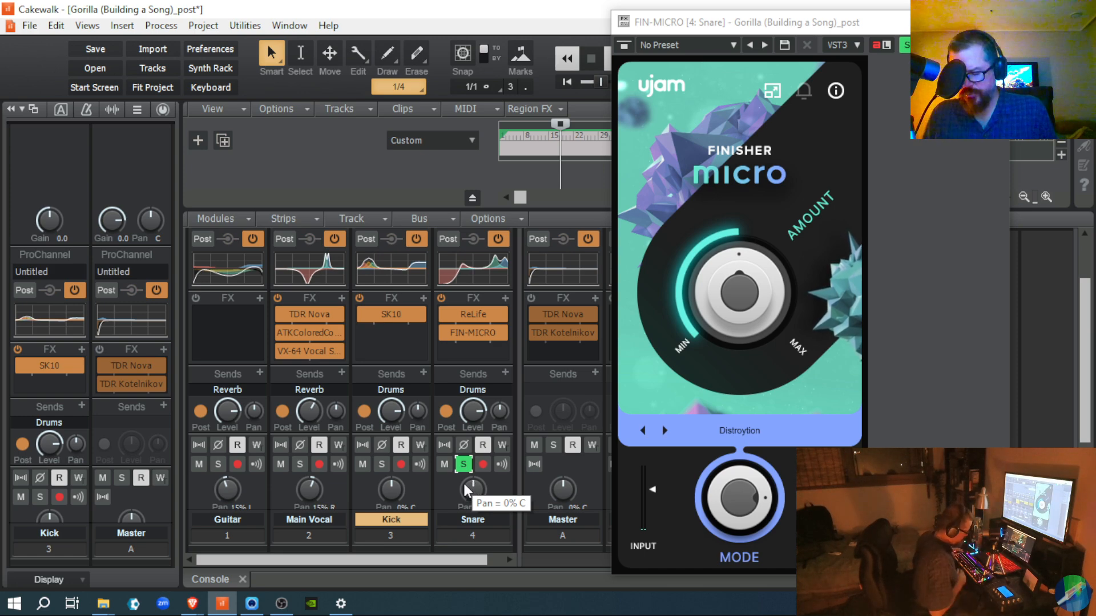
key(space)
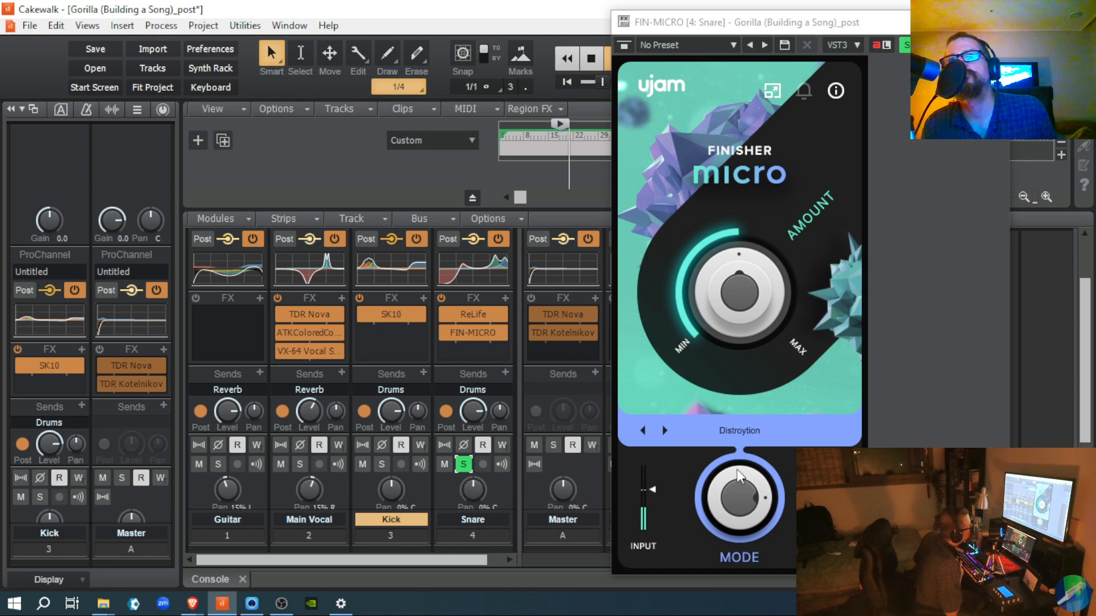
key(space)
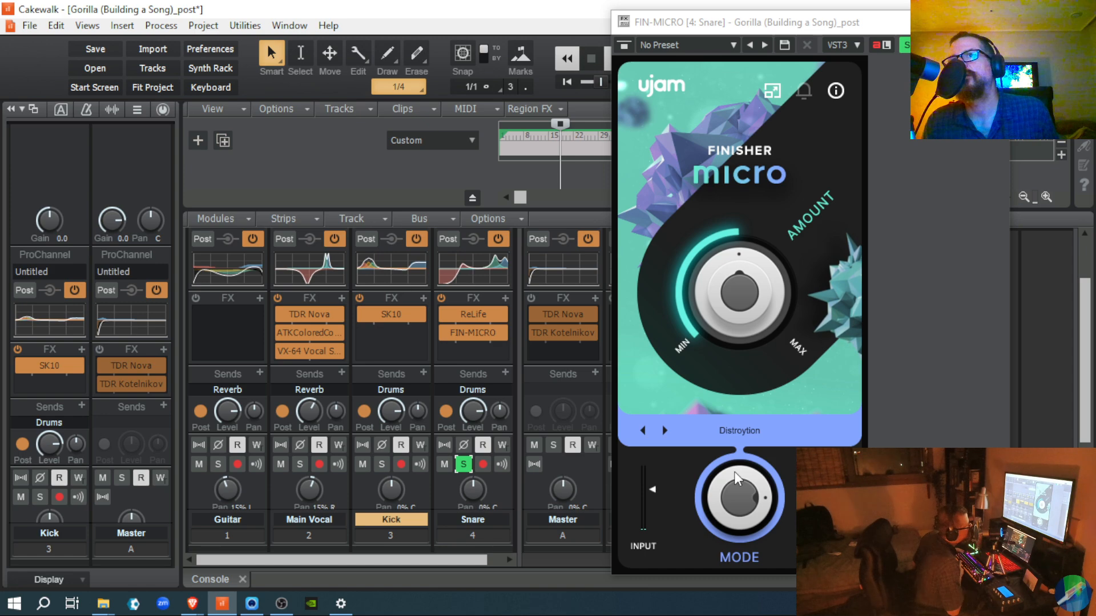
- Compare the FIN-MICRO modes Jetplane and Distroytion by playing the soloed Snare with each in turn
drag(734, 471, 735, 480)
key(space)
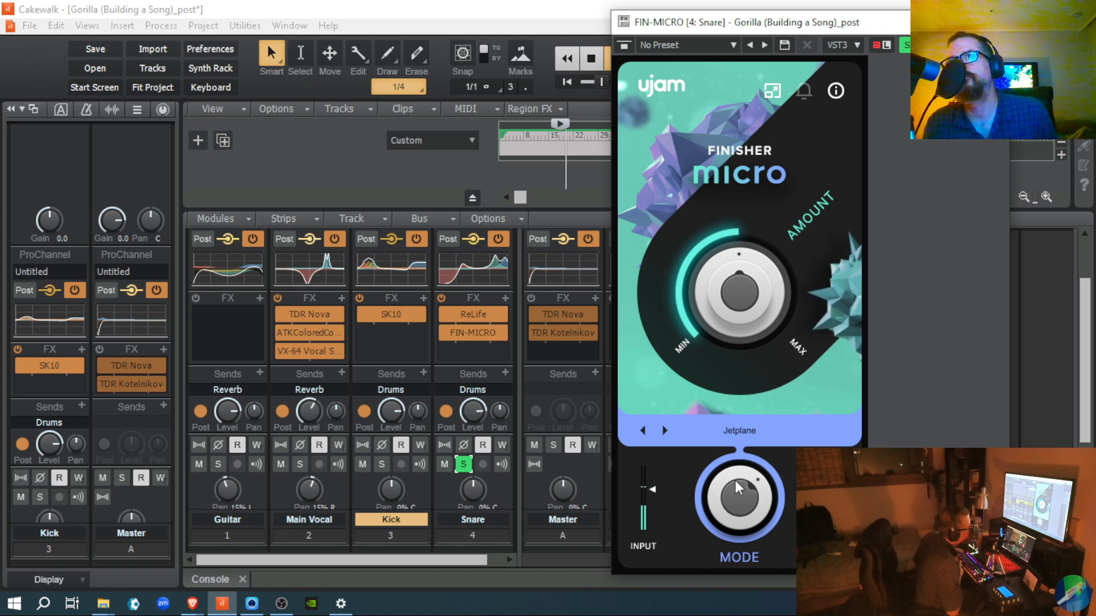
key(space)
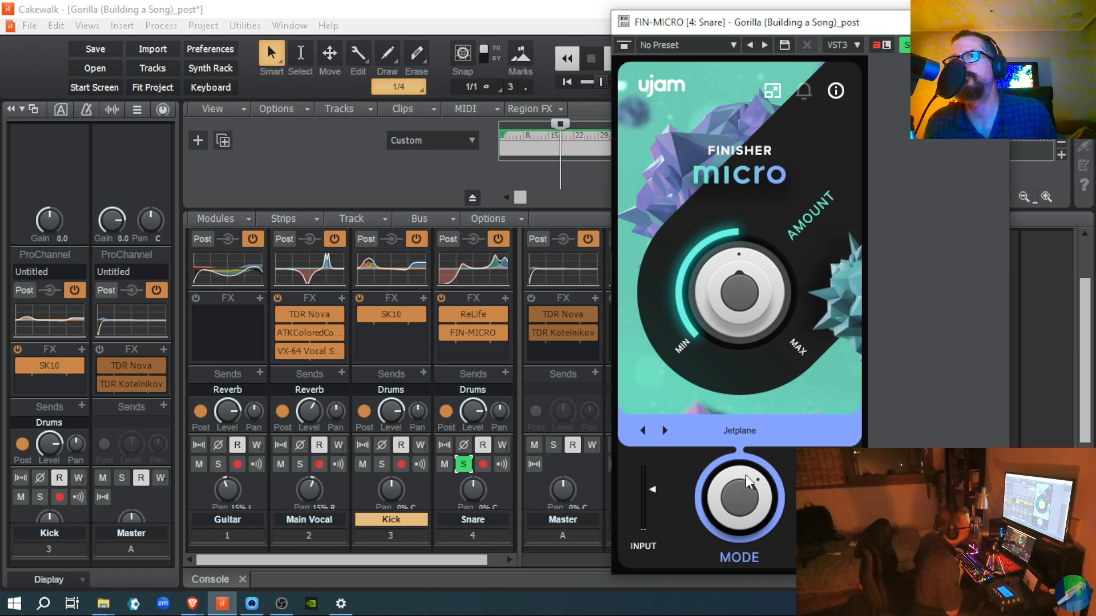
drag(747, 476, 743, 461)
key(space)
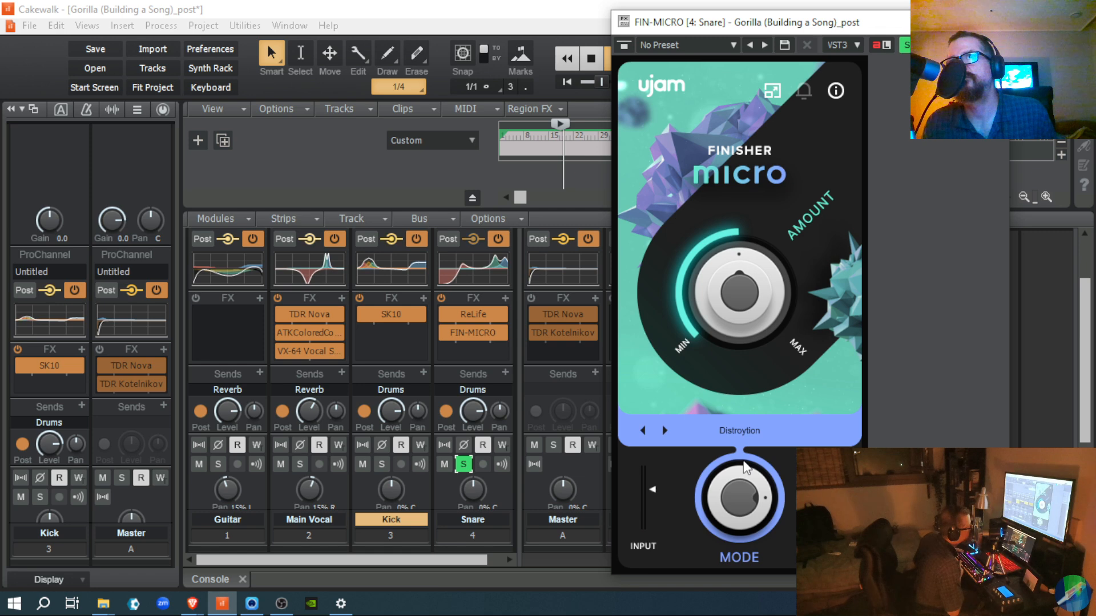
key(space)
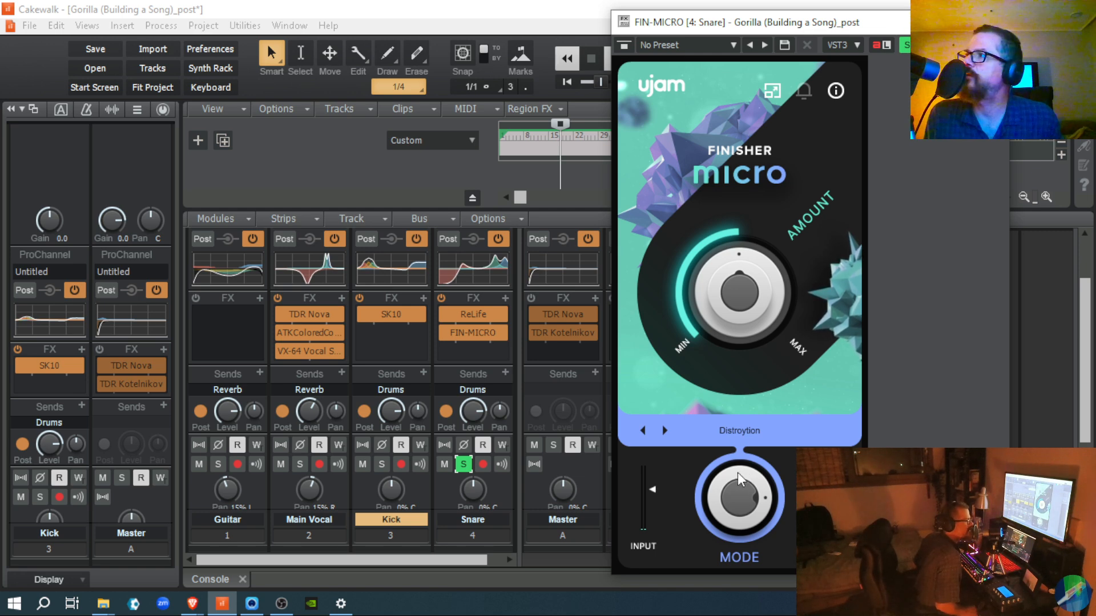
- Unsolo the Snare, change its FIN-MICRO mode to Simple Ambience during full-mix playback, and close the plug-in
click(463, 464)
key(space)
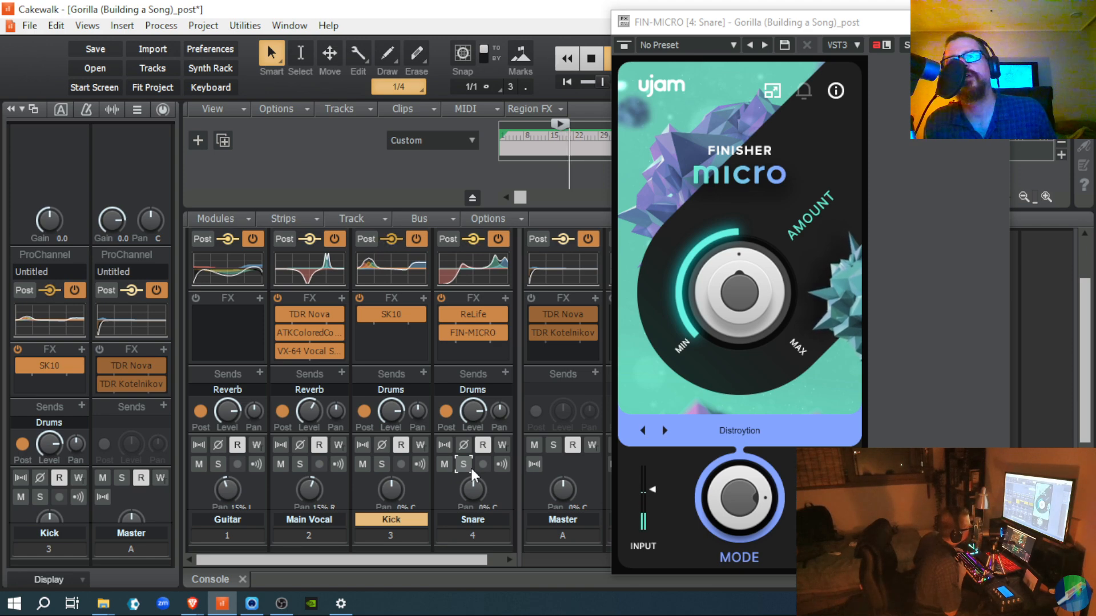
drag(718, 488, 723, 524)
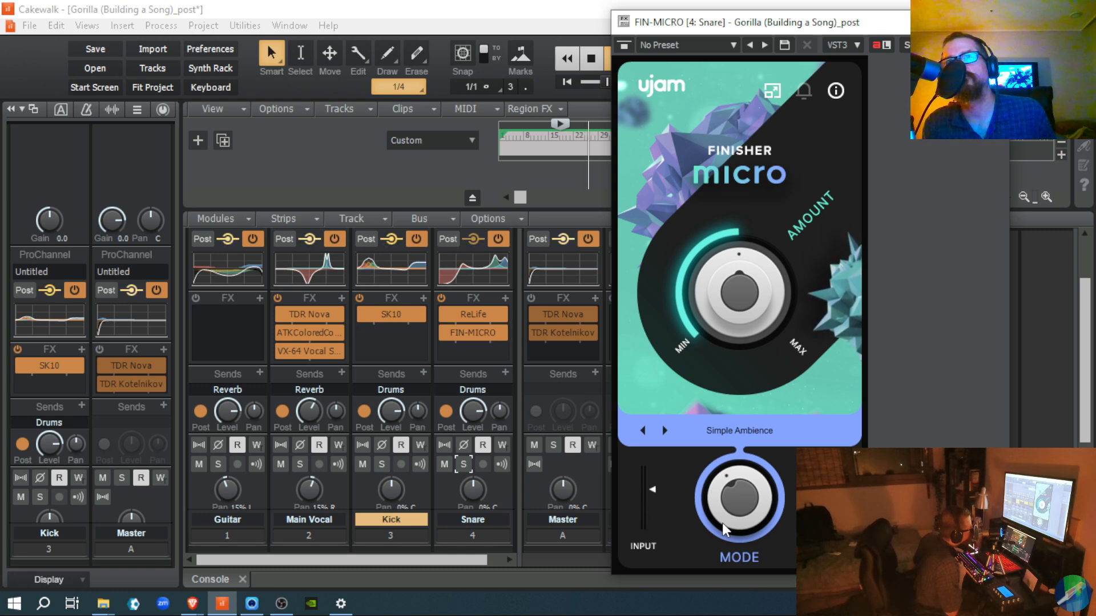
key(space)
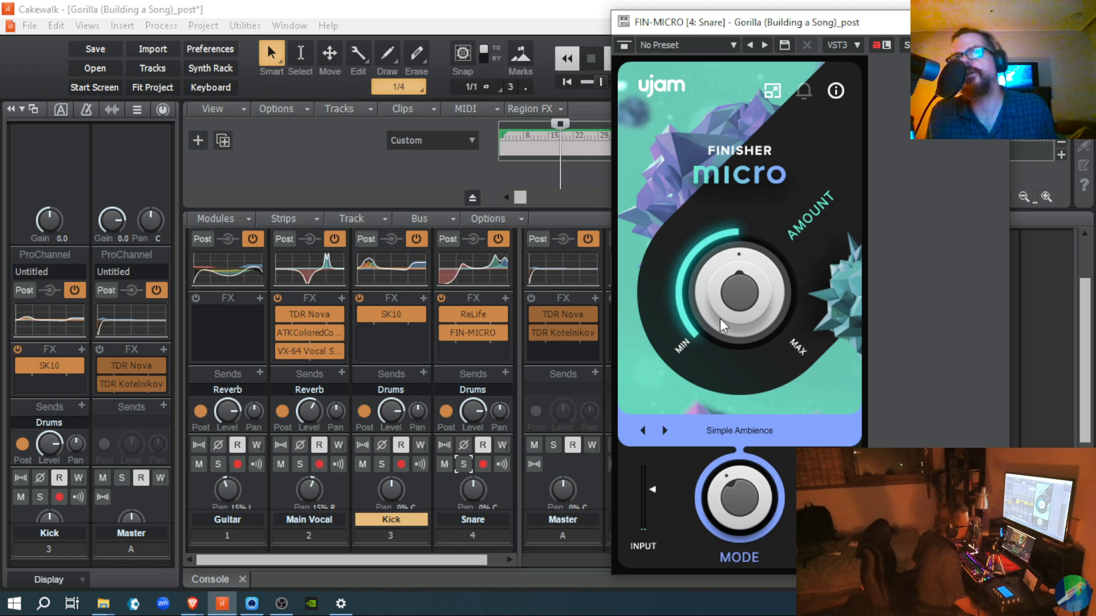
click(992, 22)
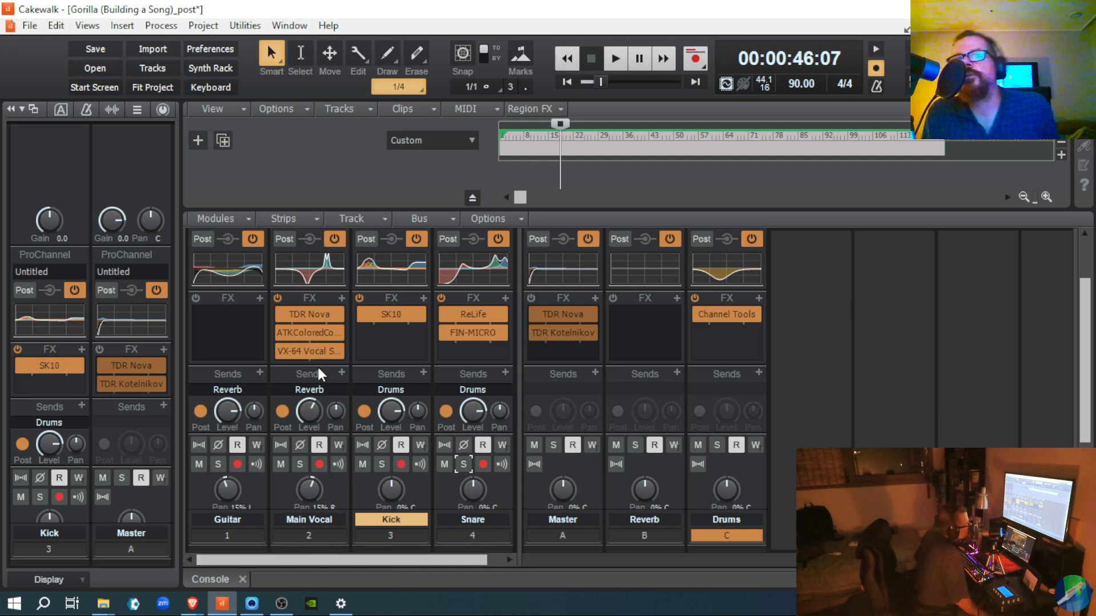
- Play the full mix and compare the Main Vocal with its whole effects rack bypassed and enabled, leaving the rack enabled
mouse_move(312, 502)
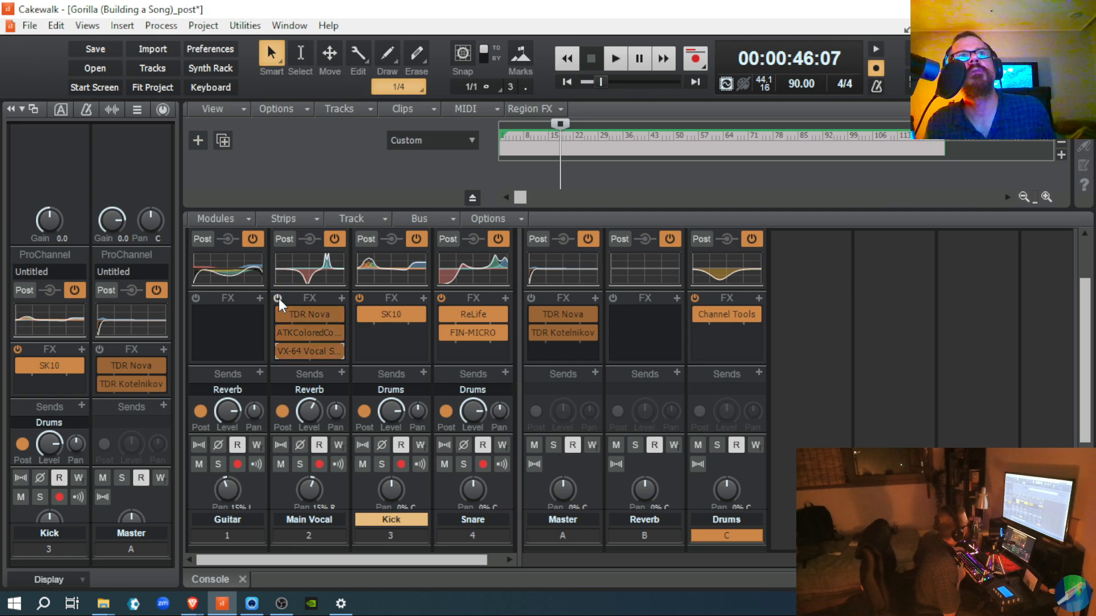
key(space)
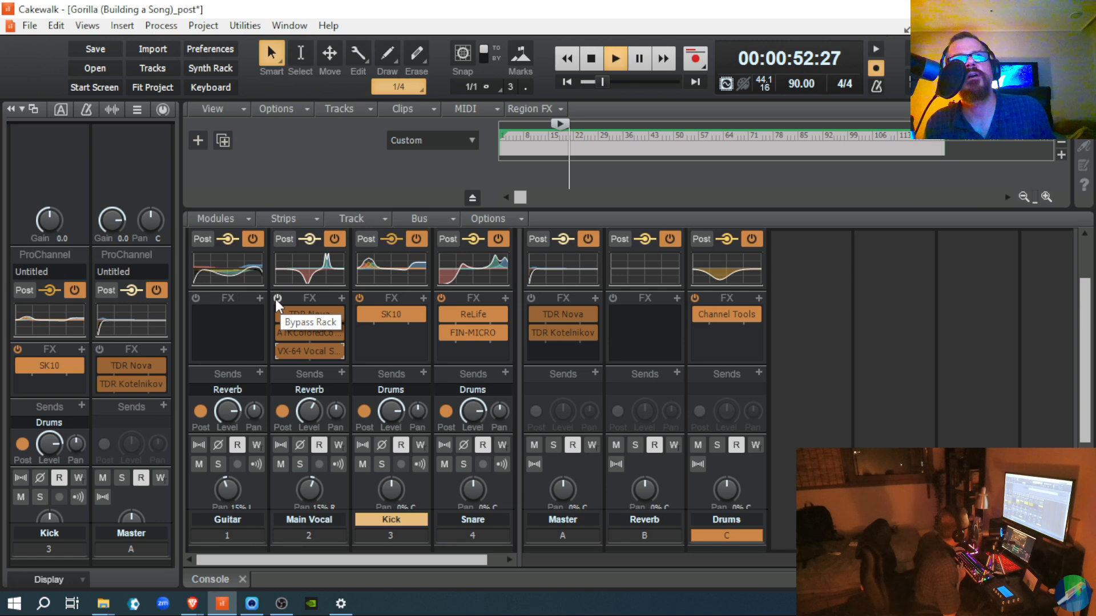
click(277, 298)
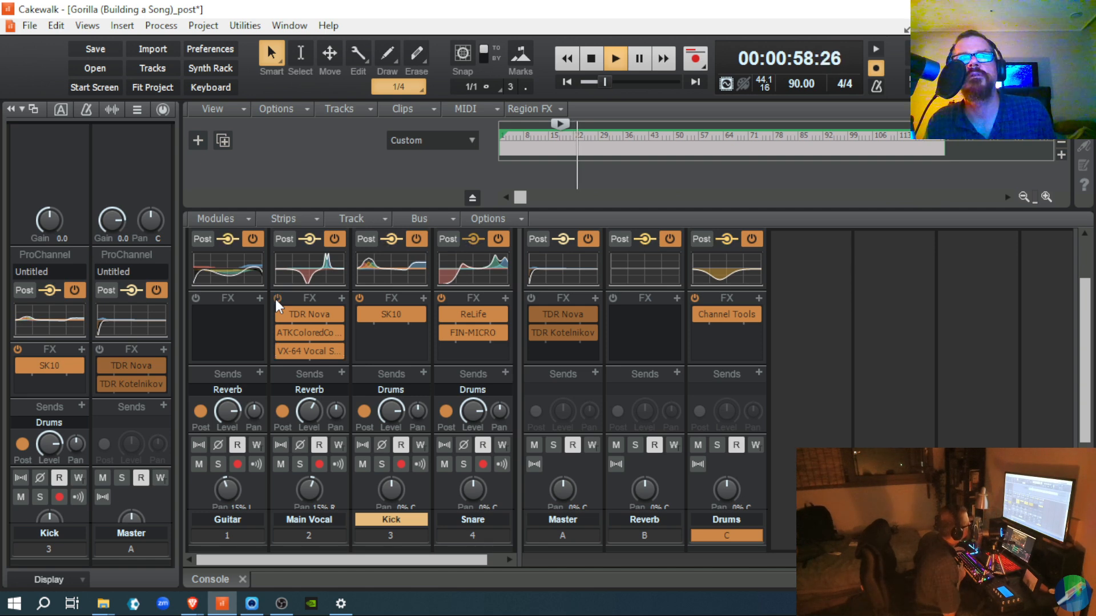
click(277, 298)
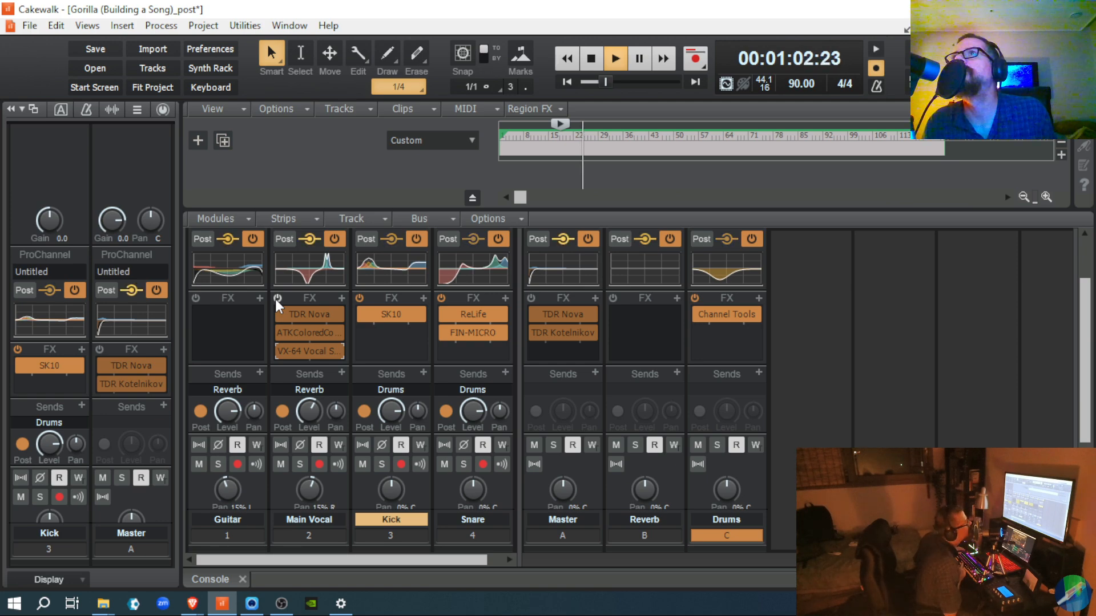
key(space)
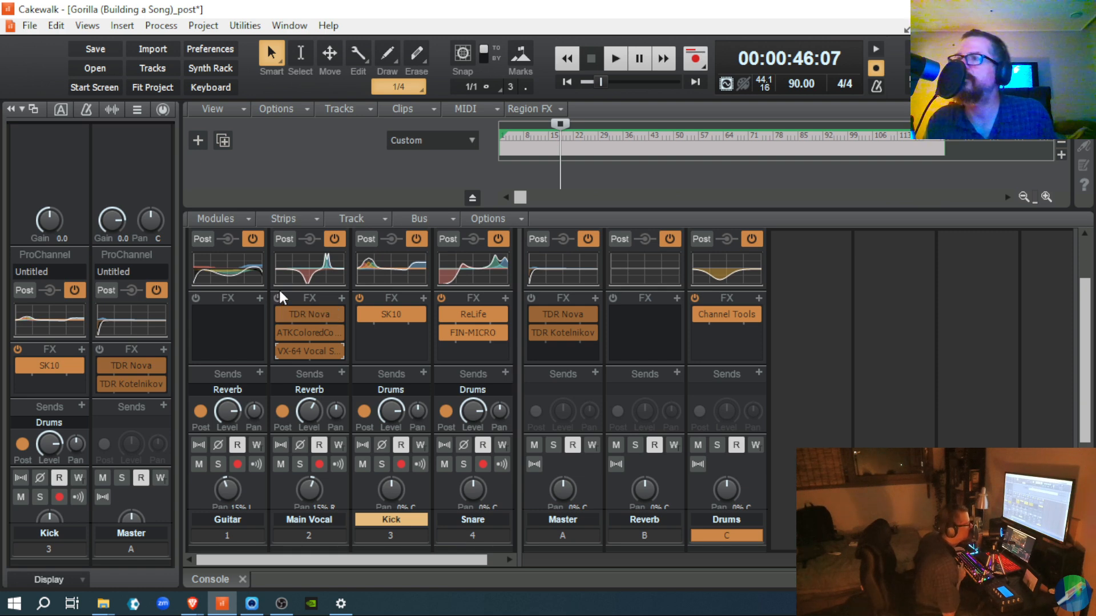
key(space)
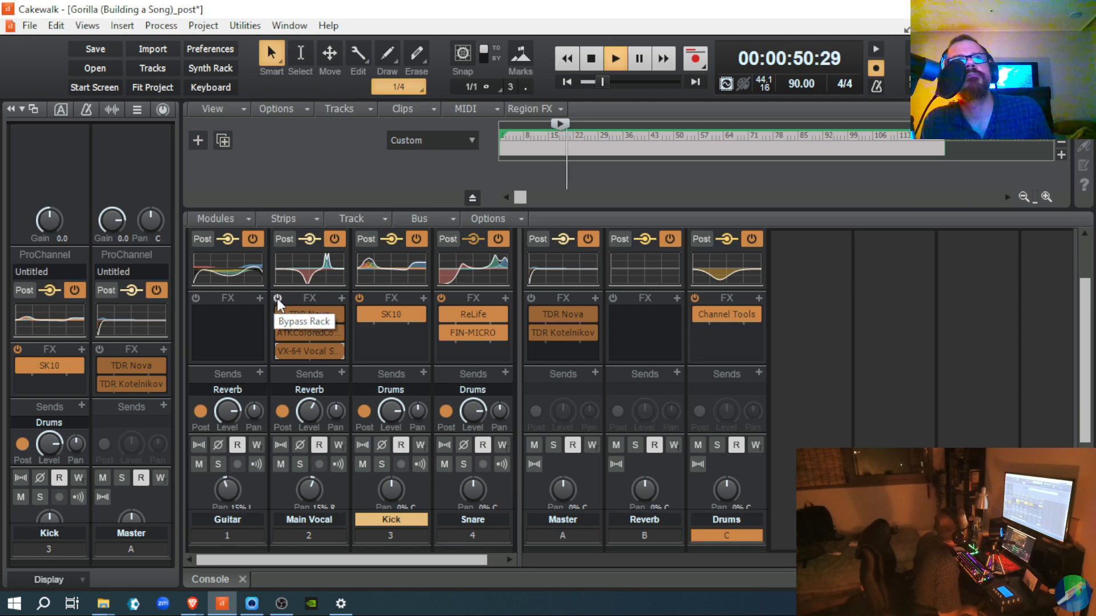
click(276, 298)
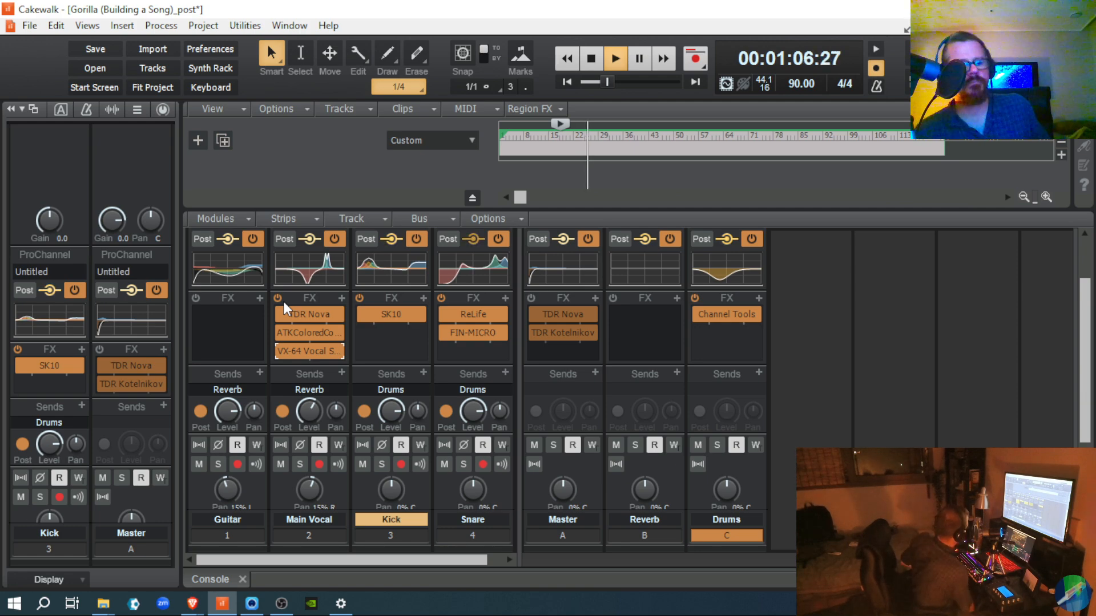
key(space)
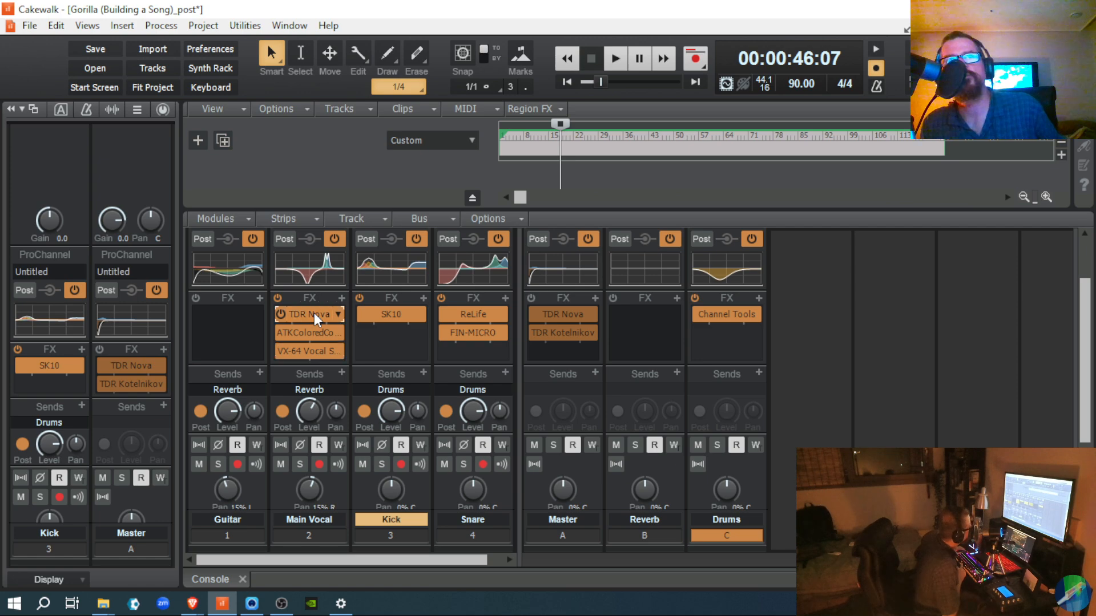
- Open the Main Vocal's TDR Nova, look through its presets keeping De-ess (split), and place its window beside the Main Vocal strip
double_click(316, 318)
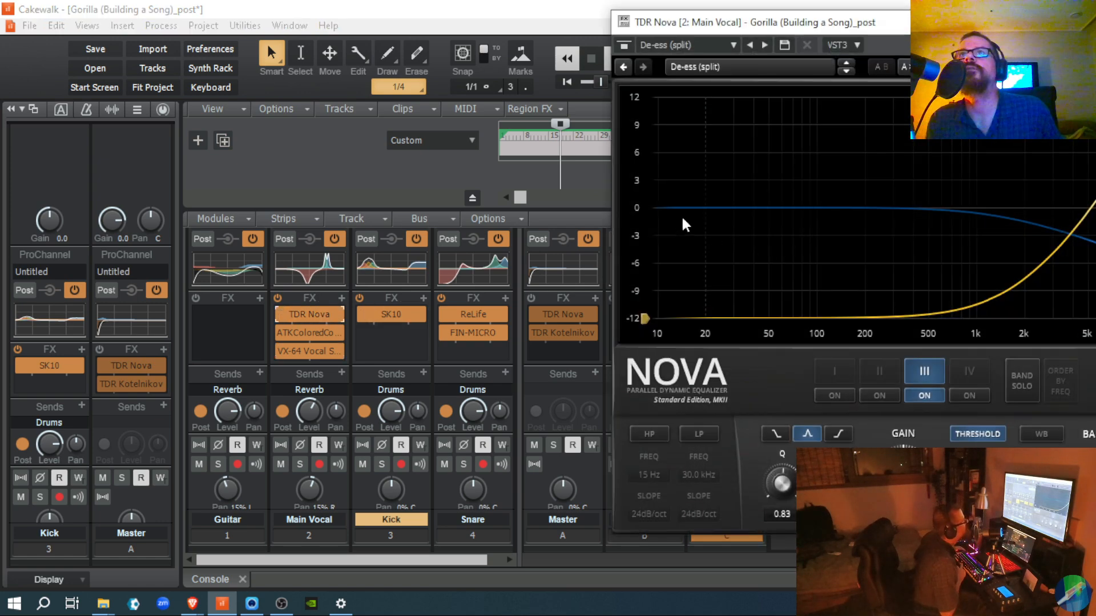
drag(780, 29, 468, 29)
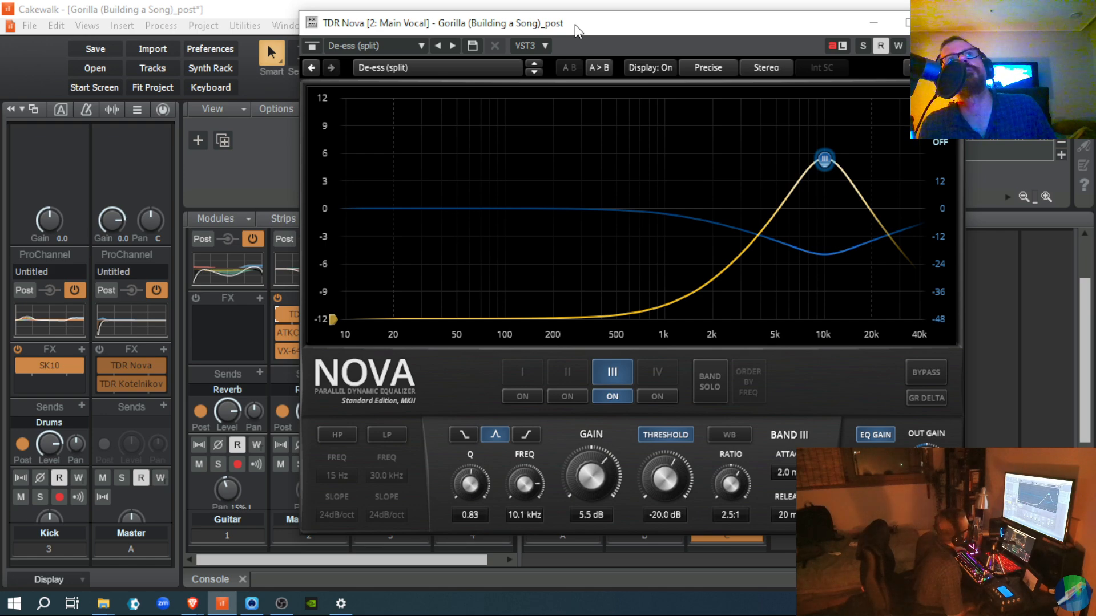
click(499, 75)
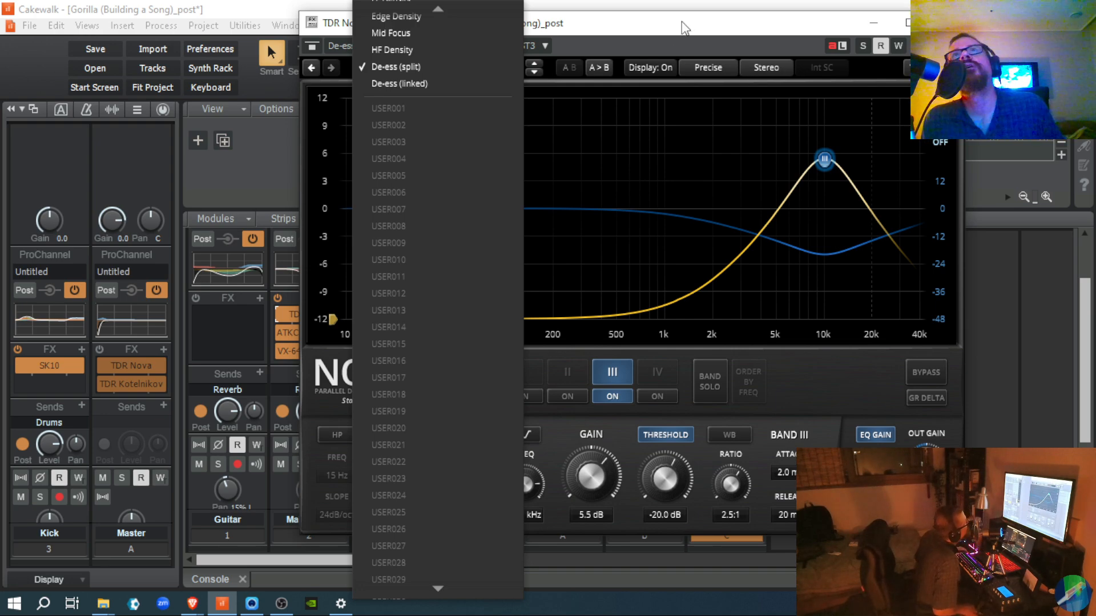
click(418, 68)
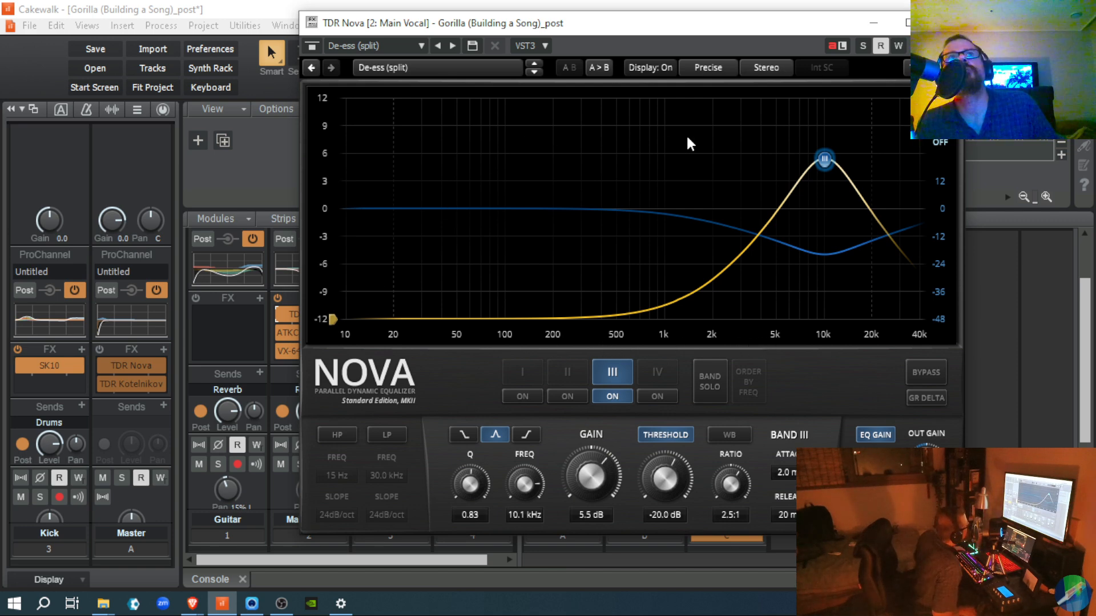
drag(631, 25, 734, 56)
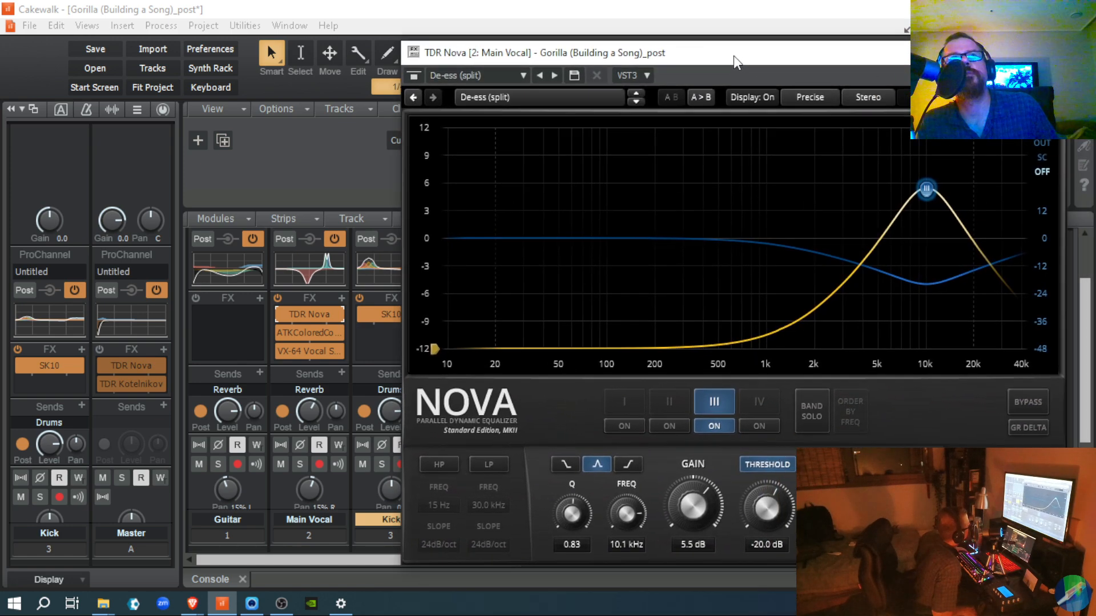
- Bypass all three Main Vocal effects individually: the ATKColored compressor, VX-64 Vocal Strip and TDR Nova
click(282, 335)
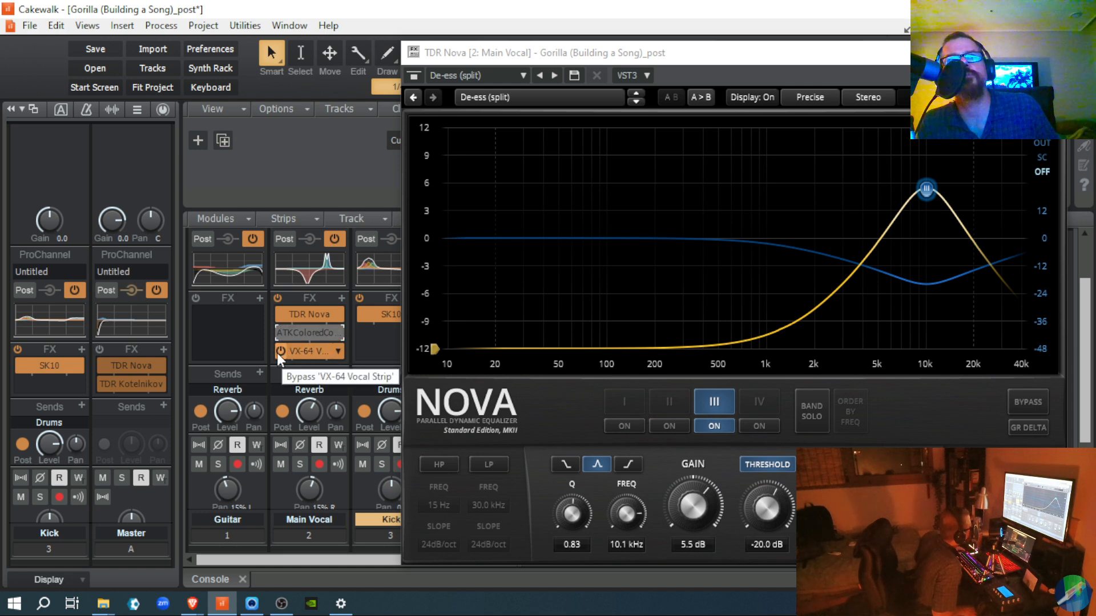
click(279, 353)
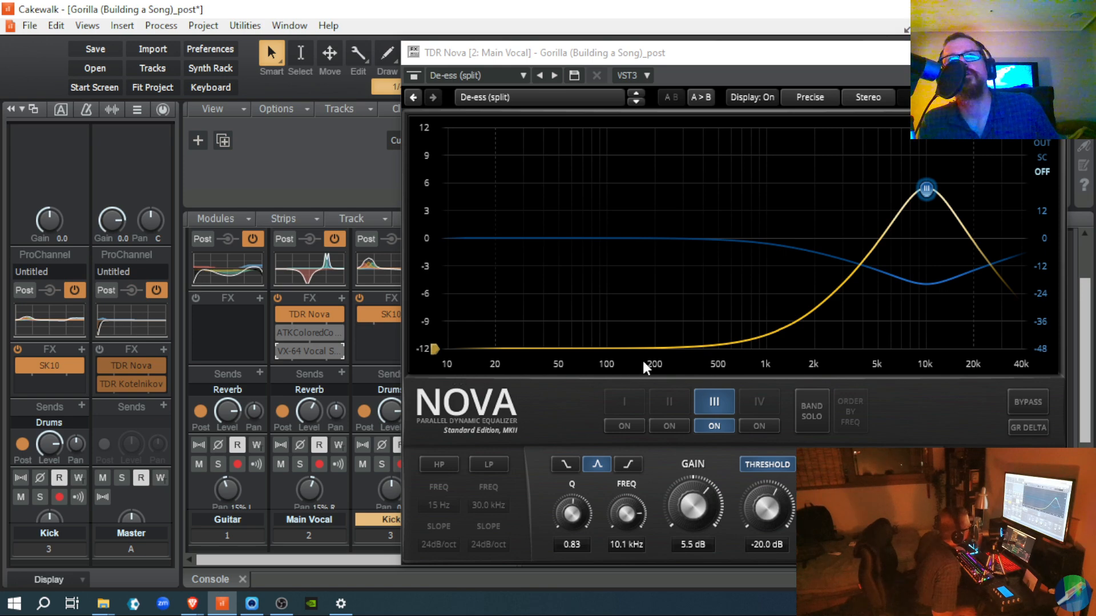
click(284, 314)
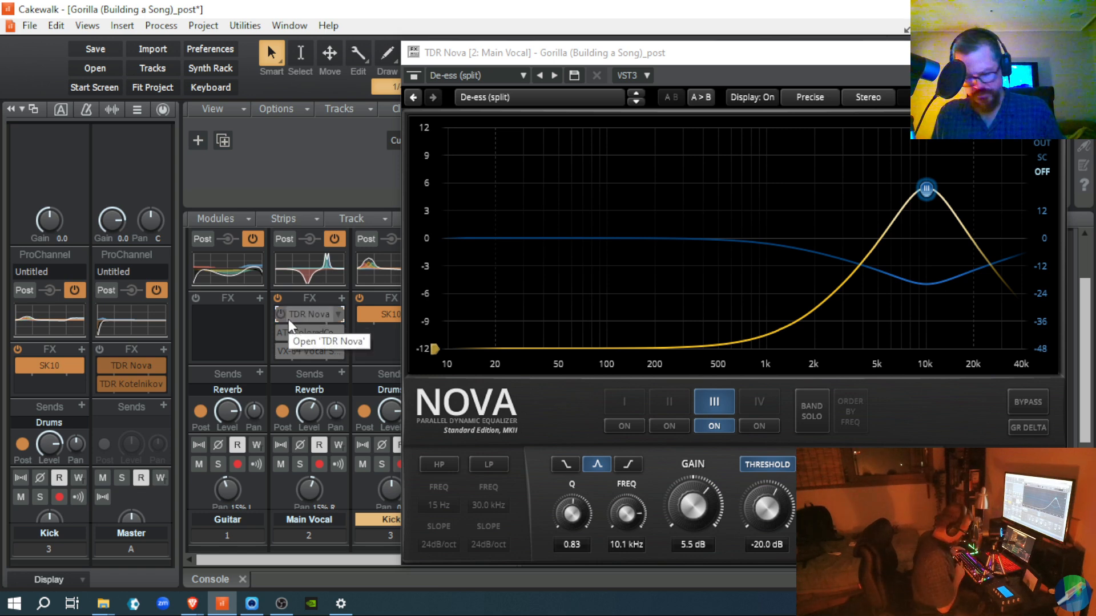
- Play the mix and repeatedly compare the Main Vocal with TDR Nova enabled and bypassed, leaving it enabled
key(space)
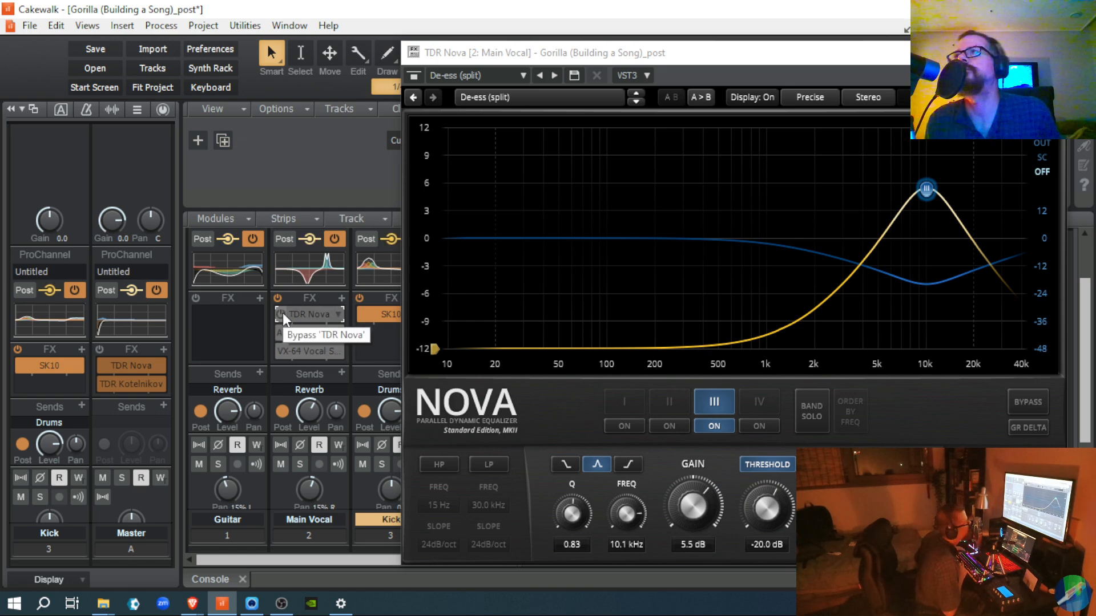
click(283, 313)
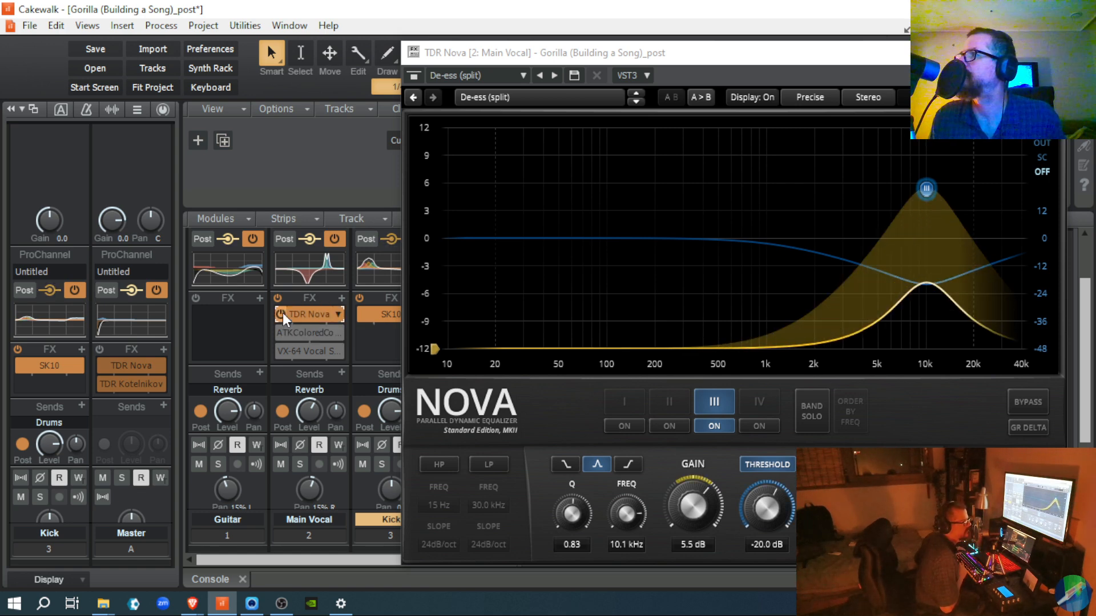
click(282, 312)
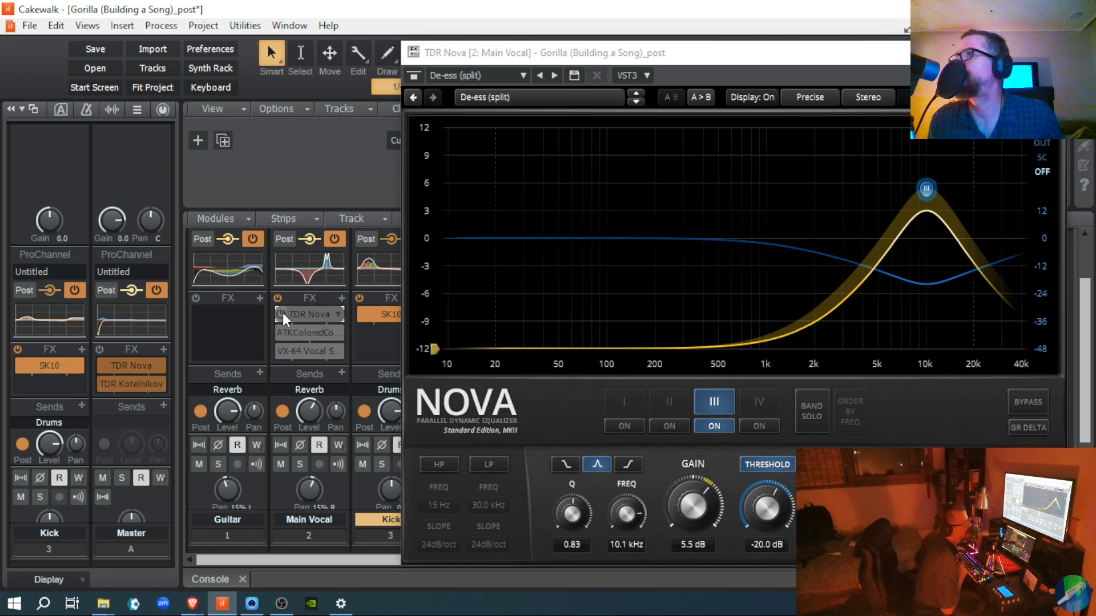
click(283, 313)
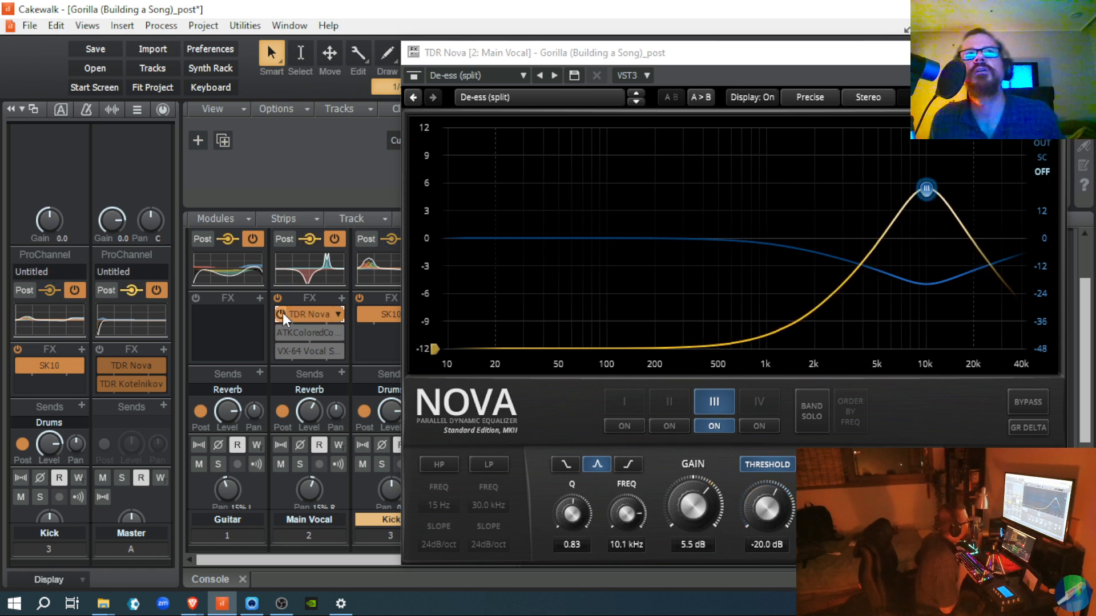
click(279, 315)
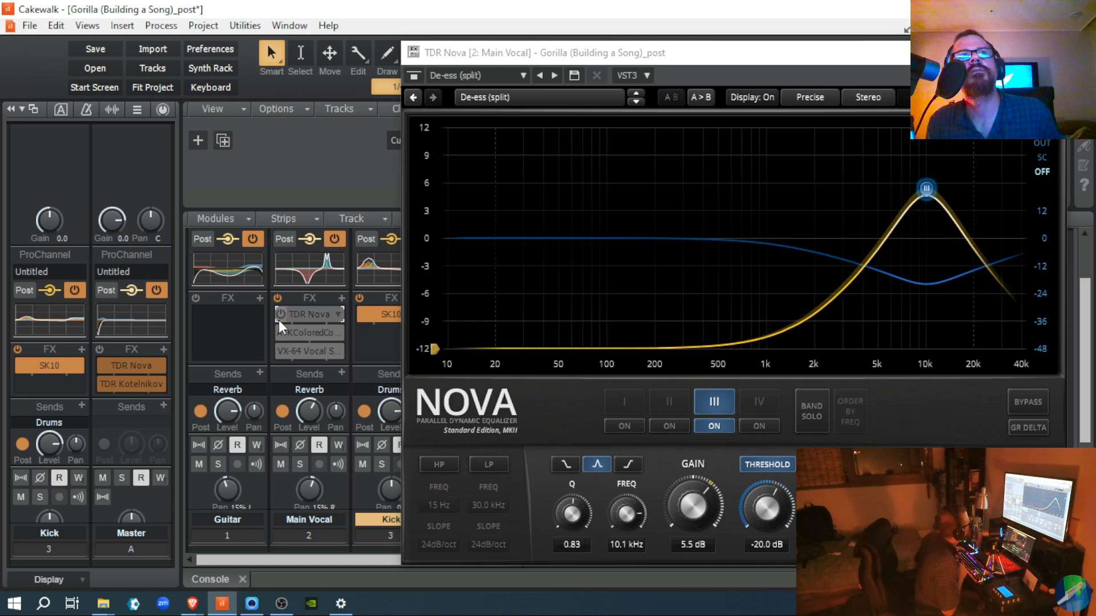
click(281, 316)
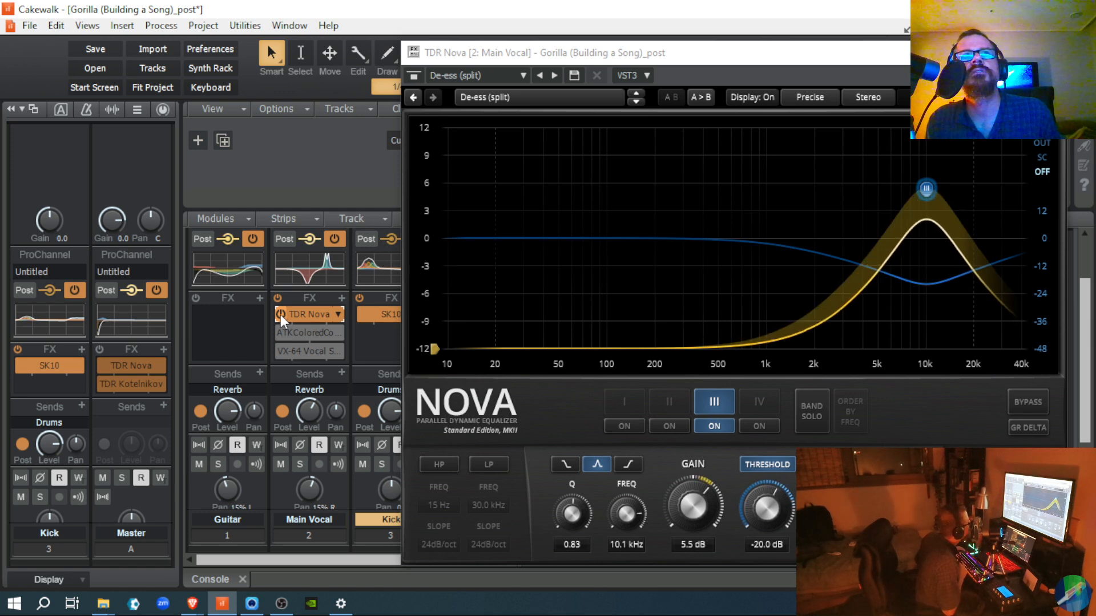
click(280, 314)
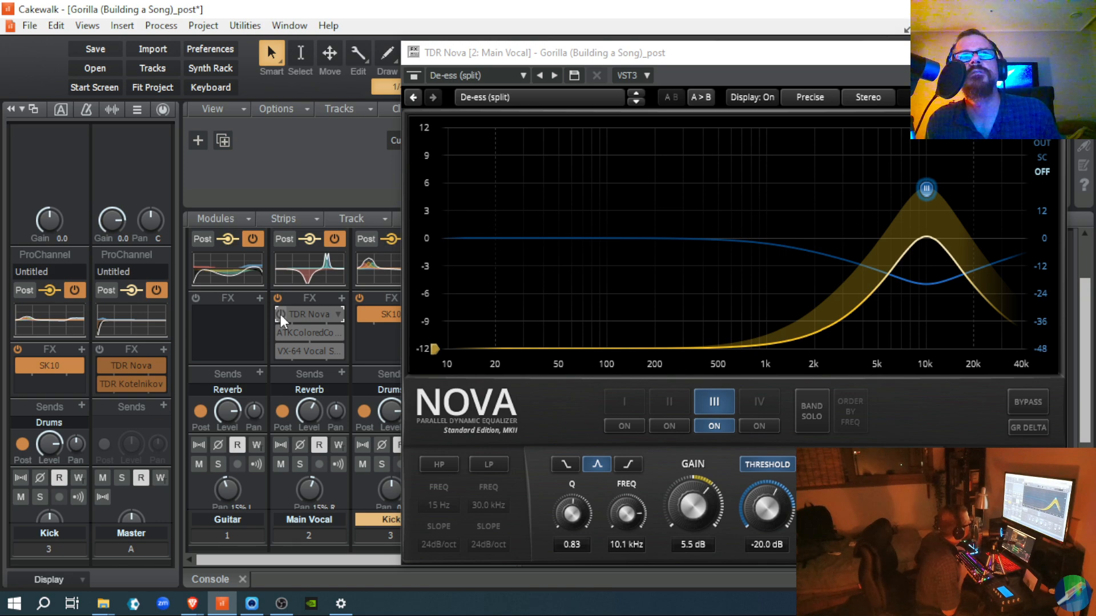
click(279, 314)
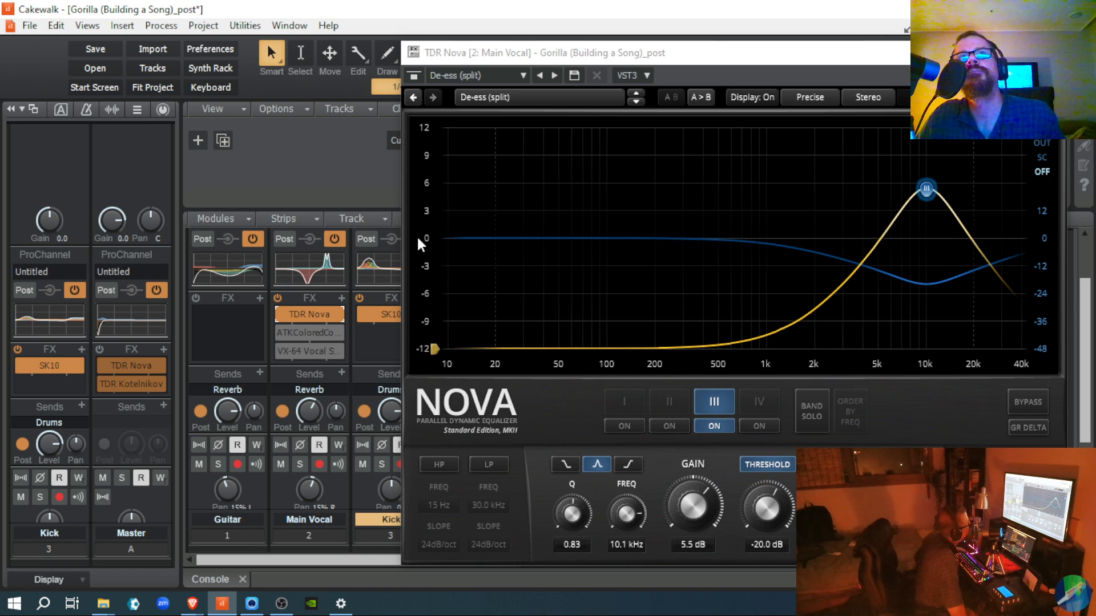
- Try TDR Nova's wideband gain at -0.1 dB, return it to -12.0 dB, and move band III to 7.4 kHz with 4.5 dB gain
drag(434, 345, 420, 240)
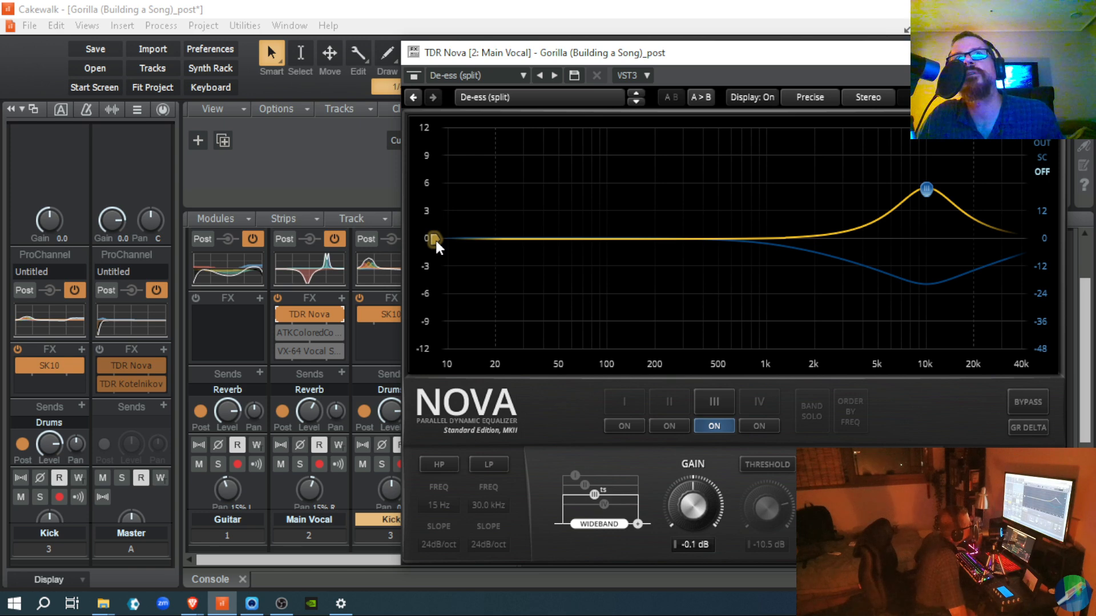
drag(435, 238, 445, 393)
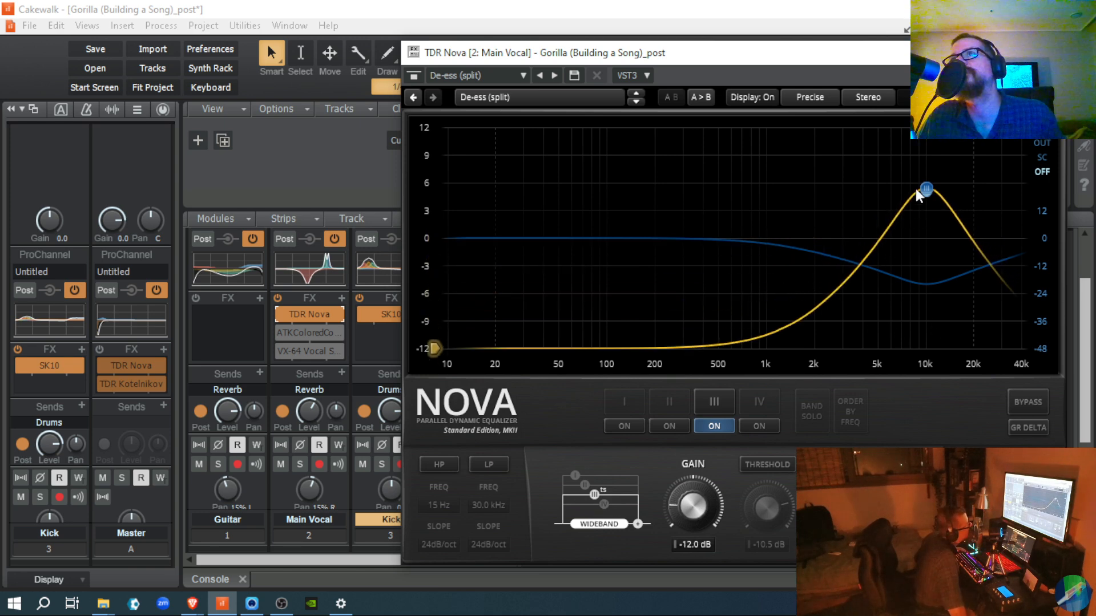
drag(924, 187, 903, 198)
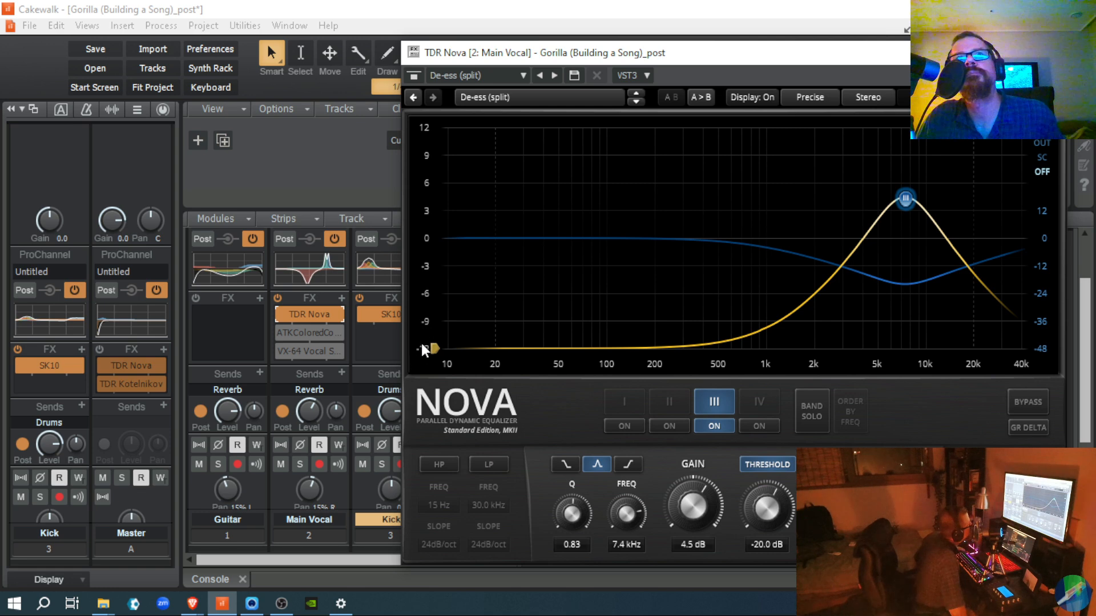
- Raise TDR Nova's wideband gain to -0.2 dB, move band III to 10.1 kHz with 6.1 dB gain, and return wideband to -12.0 dB
drag(434, 348, 430, 236)
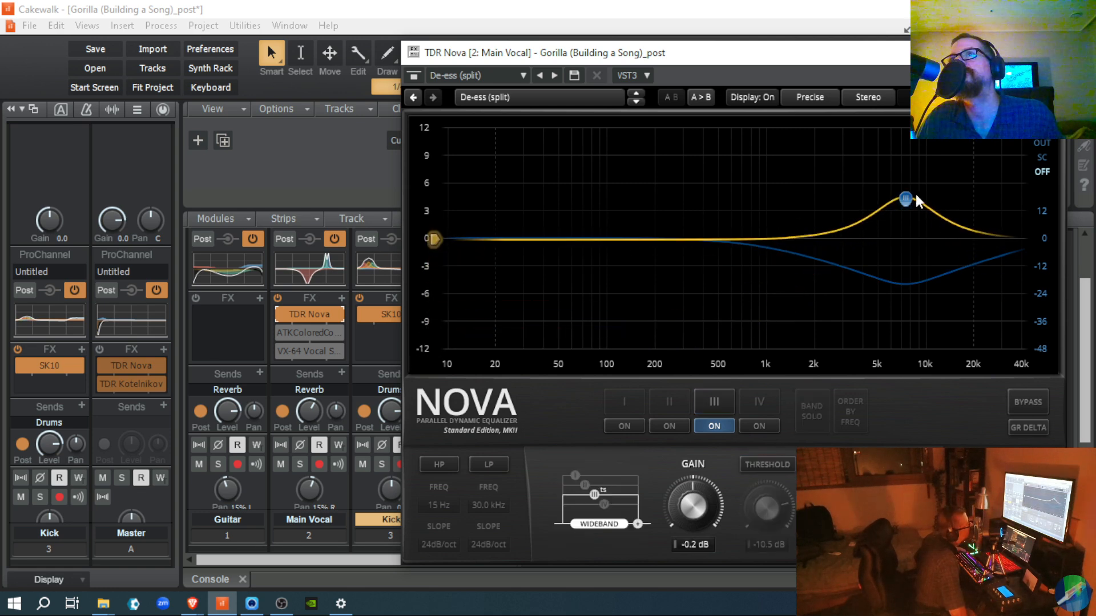
drag(906, 199, 929, 182)
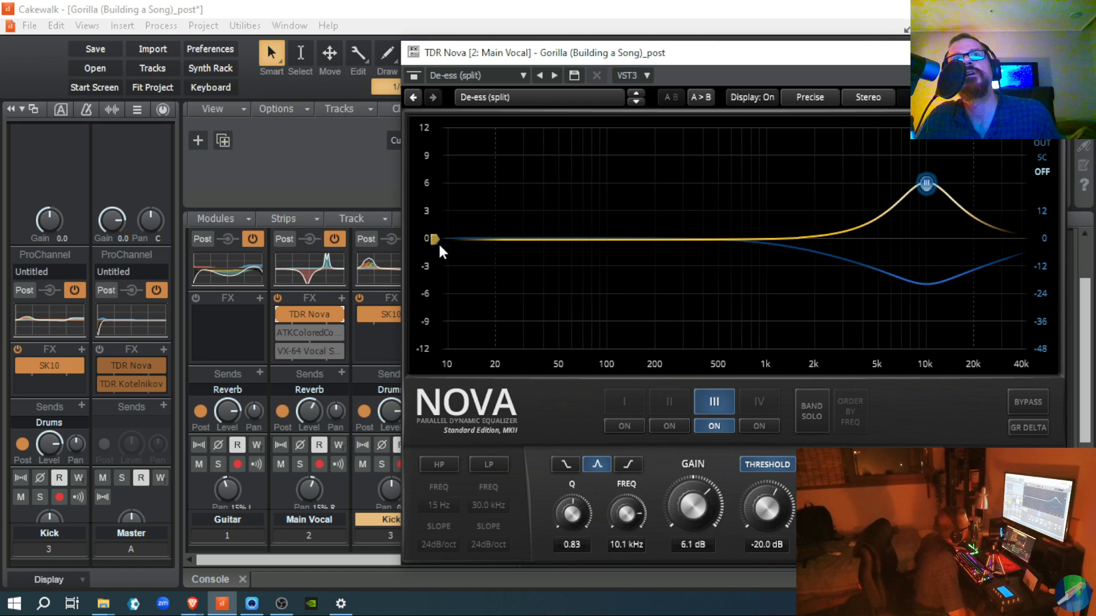
drag(434, 239, 430, 378)
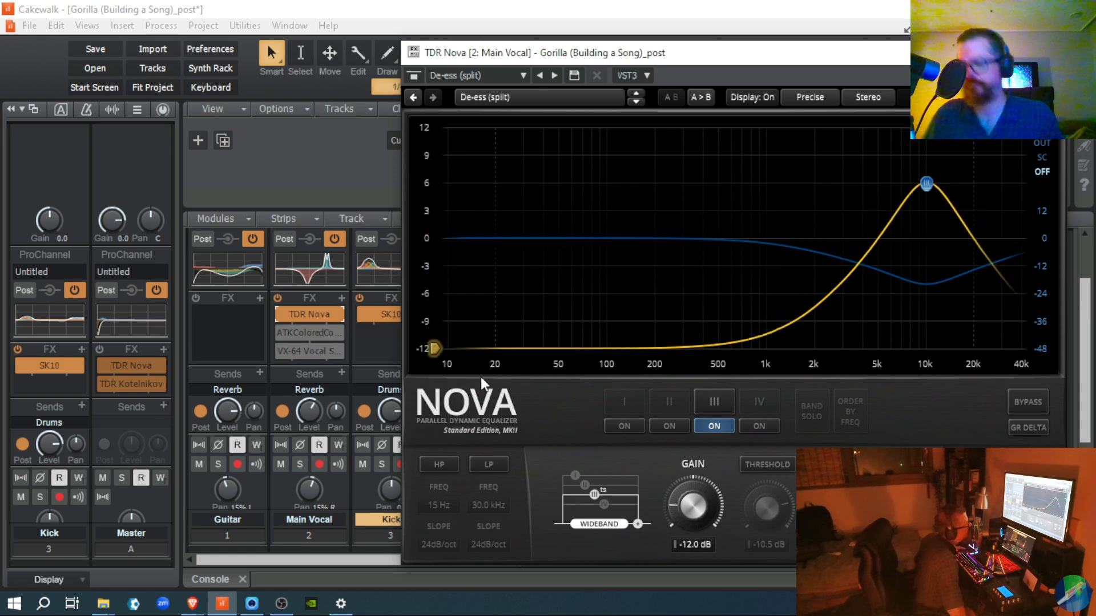
- Play the mix to compare the Main Vocal with TDR Nova bypassed and enabled, leave it enabled, and close its window
key(space)
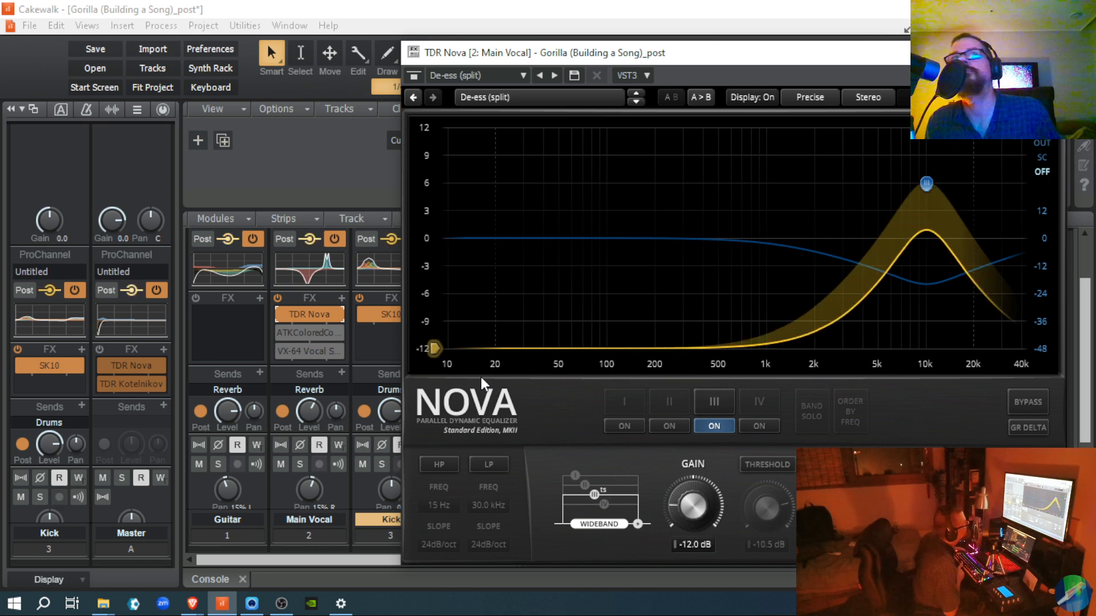
click(285, 315)
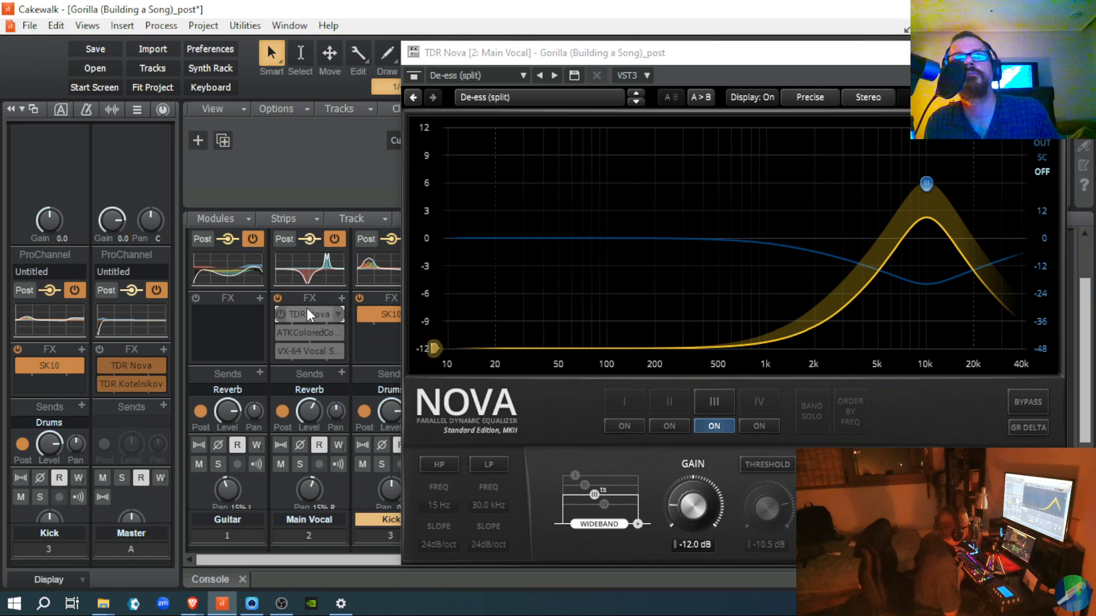
click(282, 314)
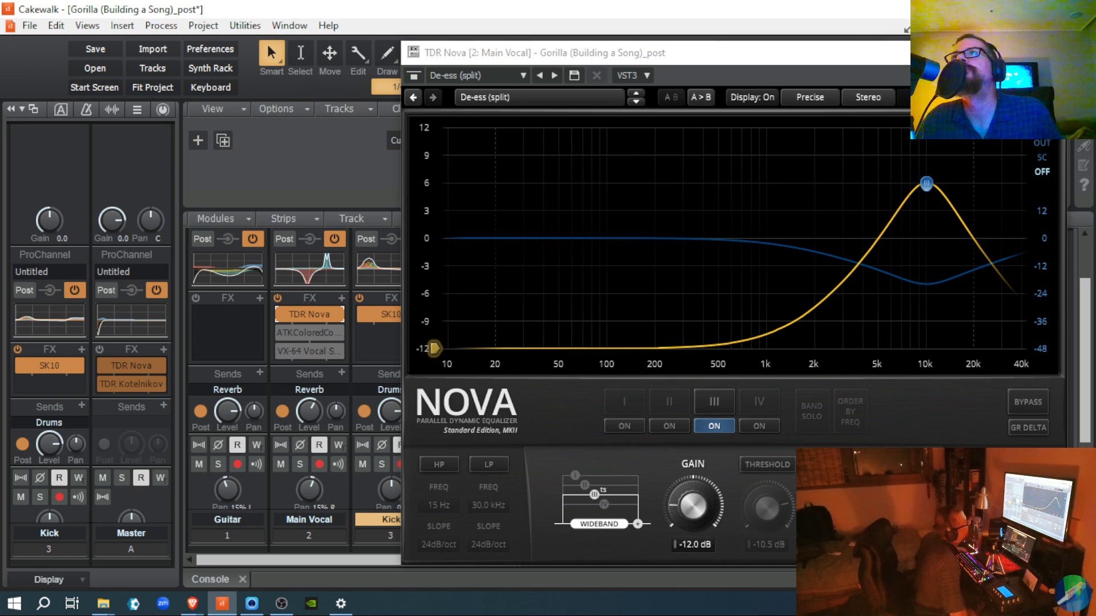
click(1050, 53)
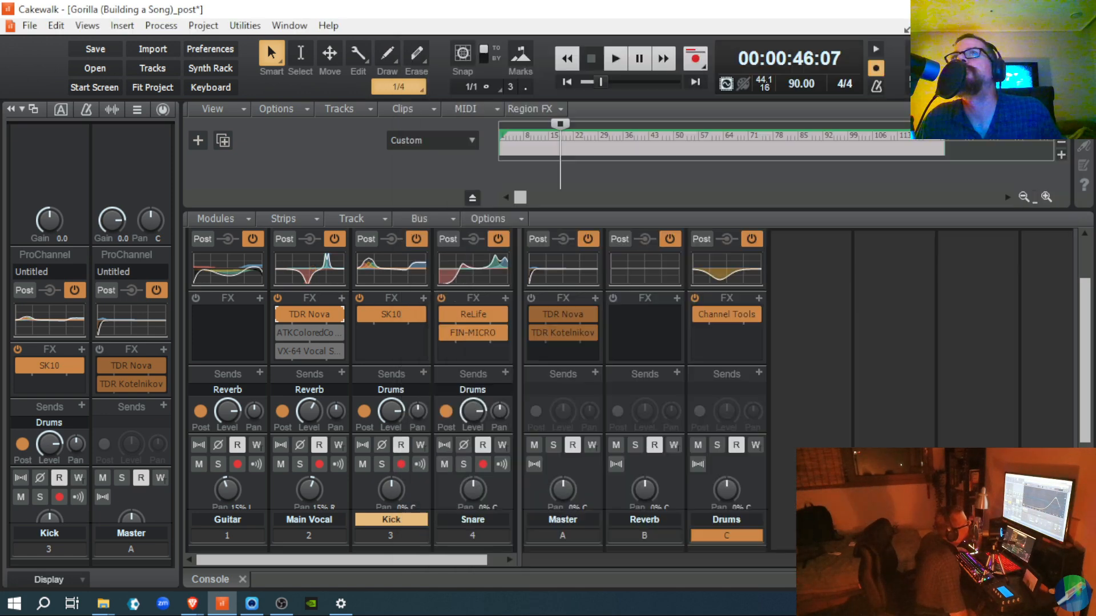
- Open the Main Vocal's ATKColoredCompressor, repeatedly compare it enabled and bypassed during playback, leave it enabled, and close its window
double_click(316, 335)
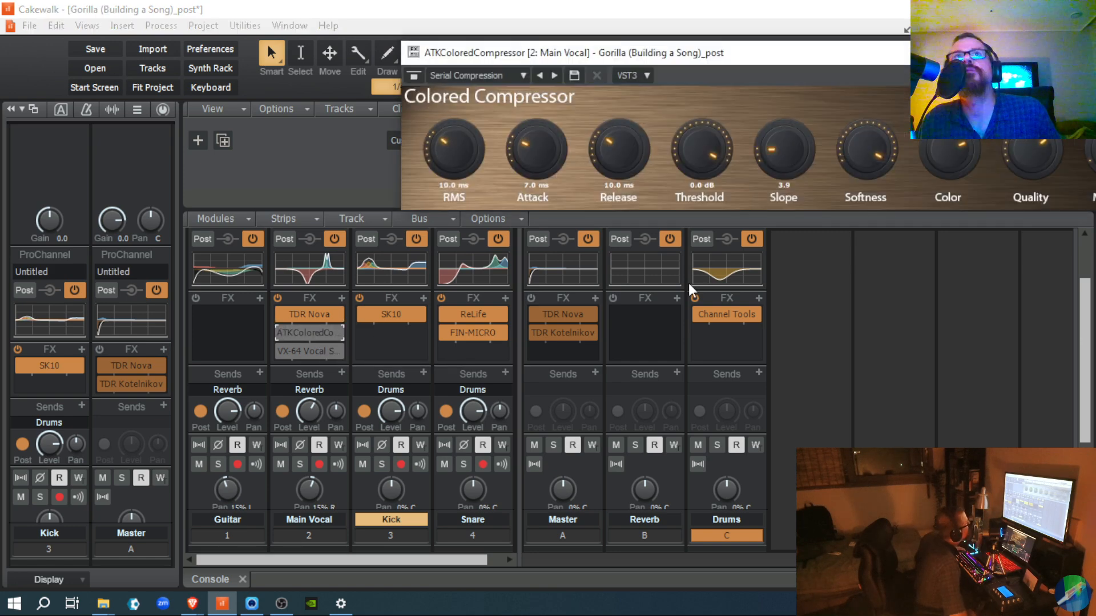
drag(803, 57, 627, 46)
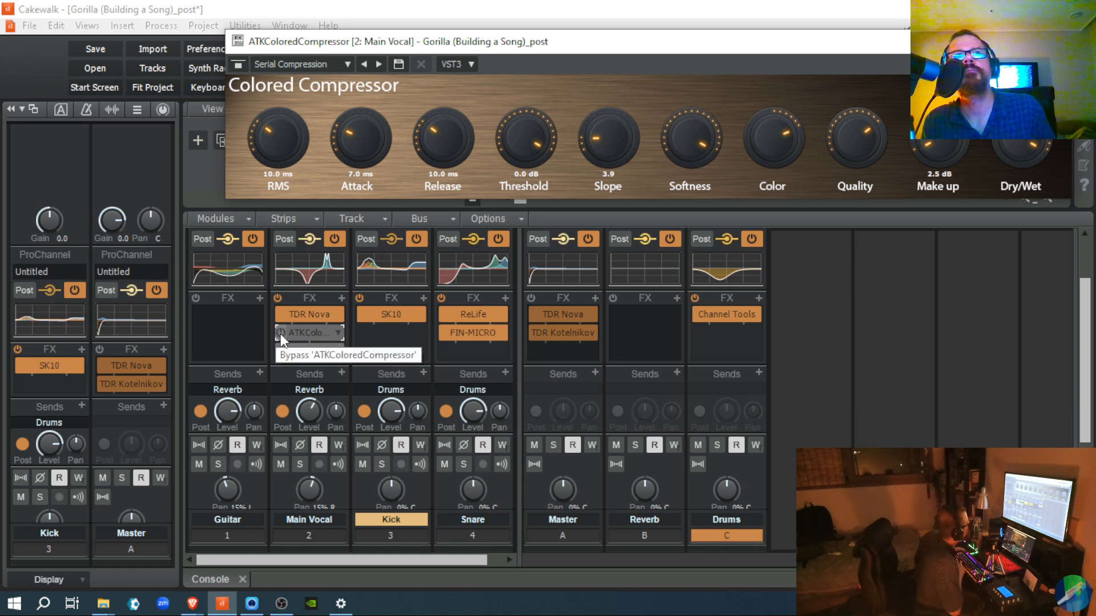
click(280, 335)
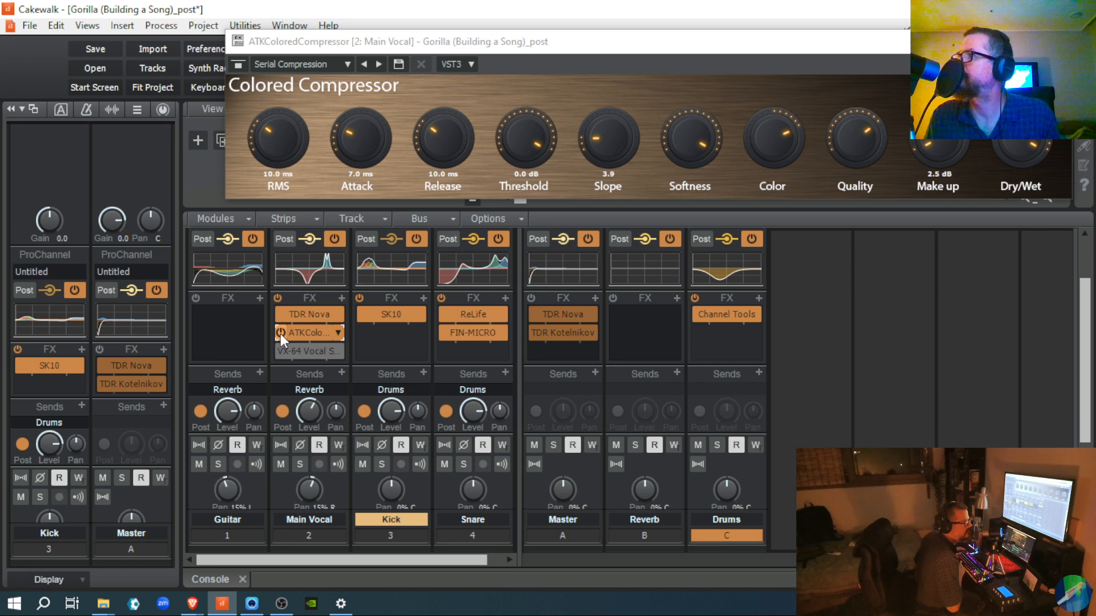
click(280, 334)
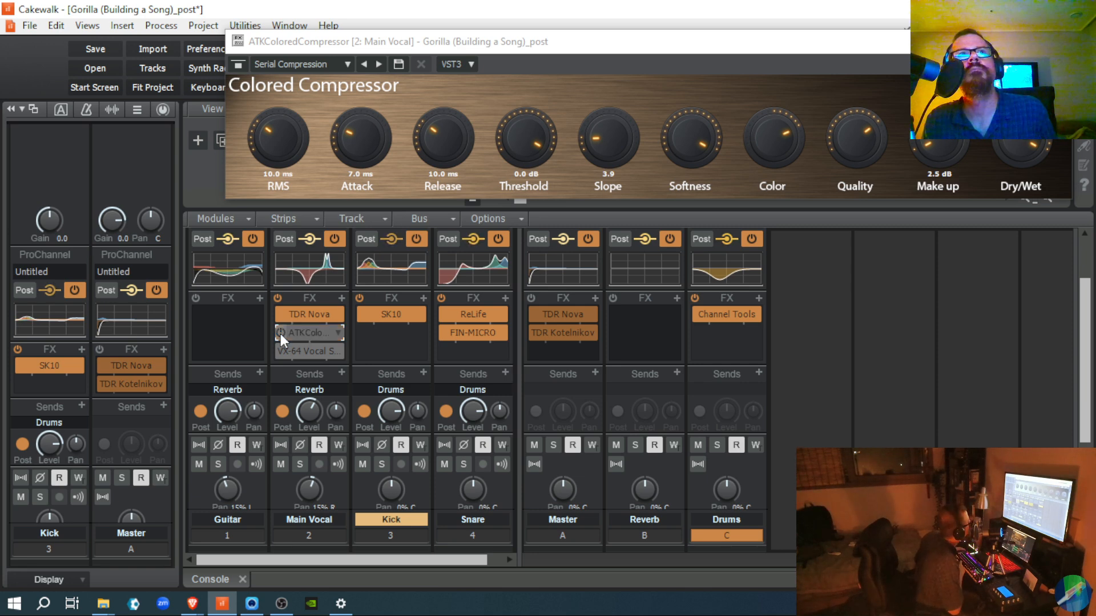
click(280, 334)
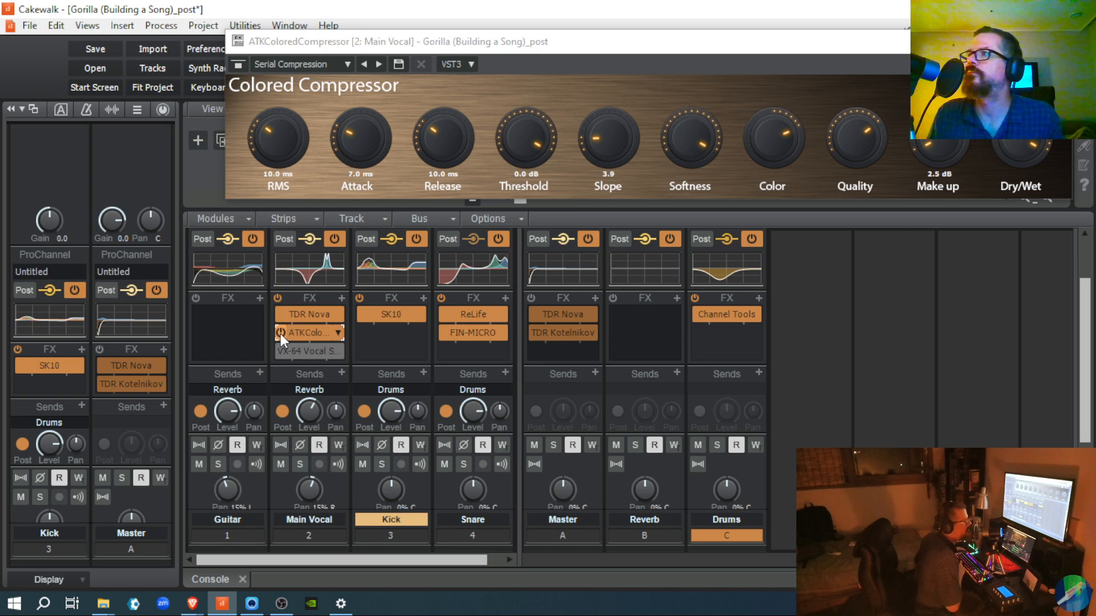
click(283, 330)
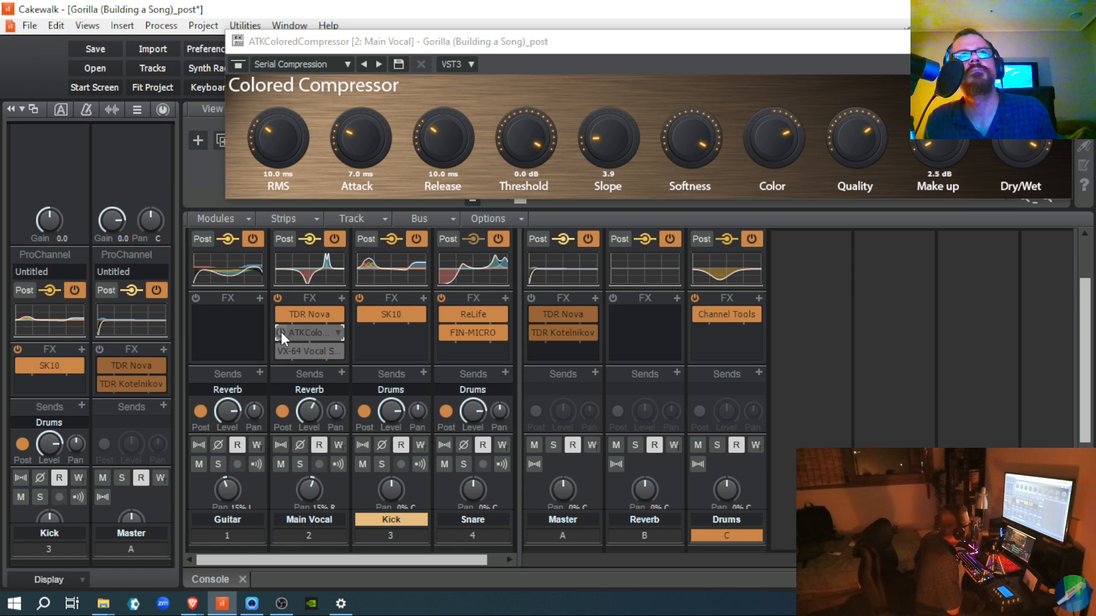
click(280, 332)
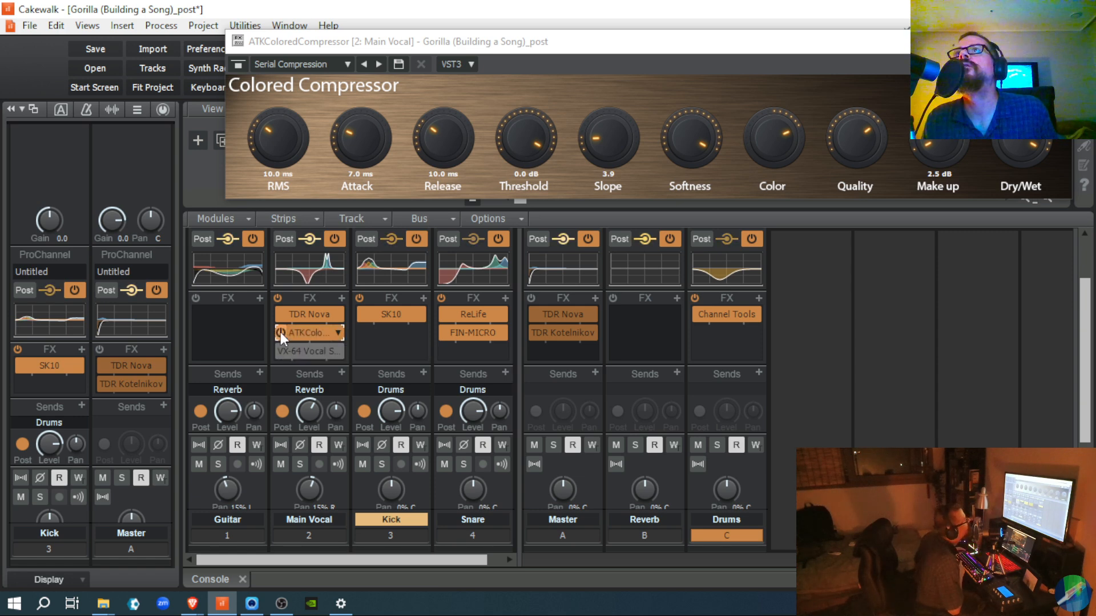
click(279, 332)
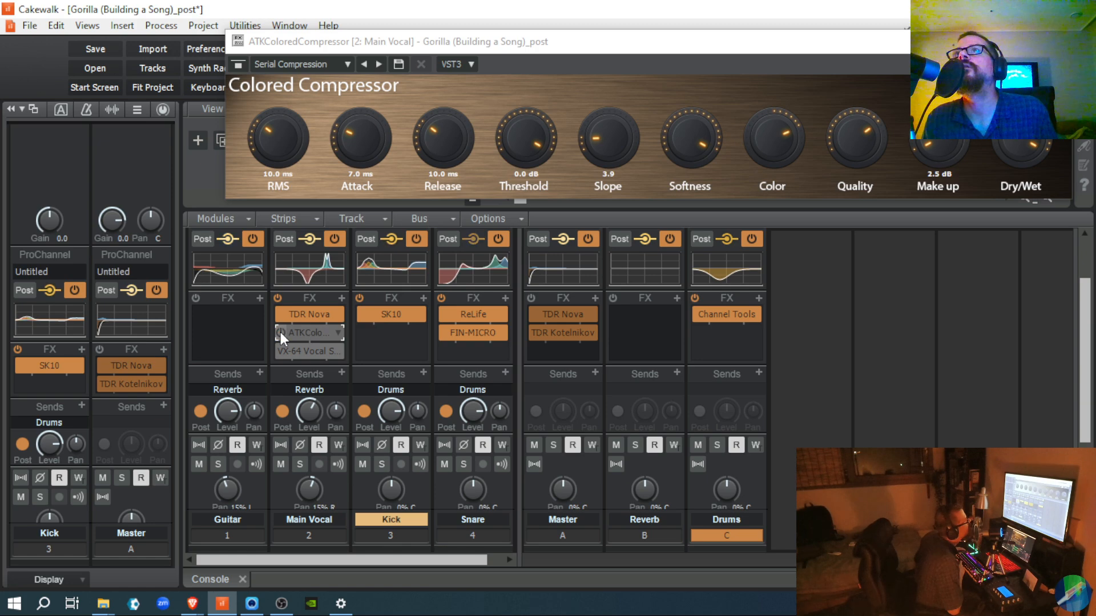
click(279, 332)
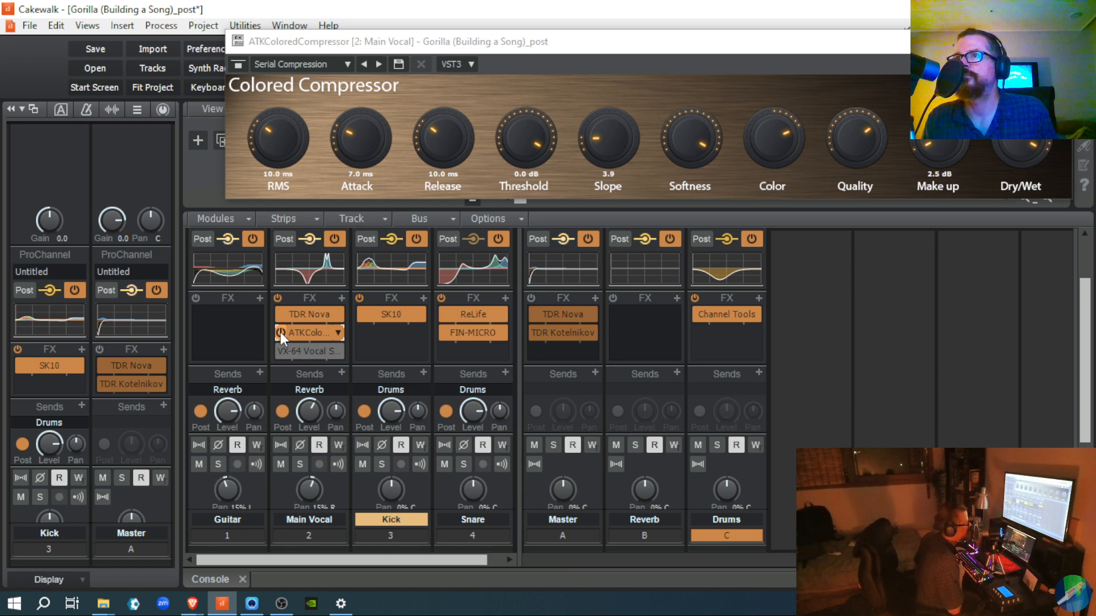
click(280, 332)
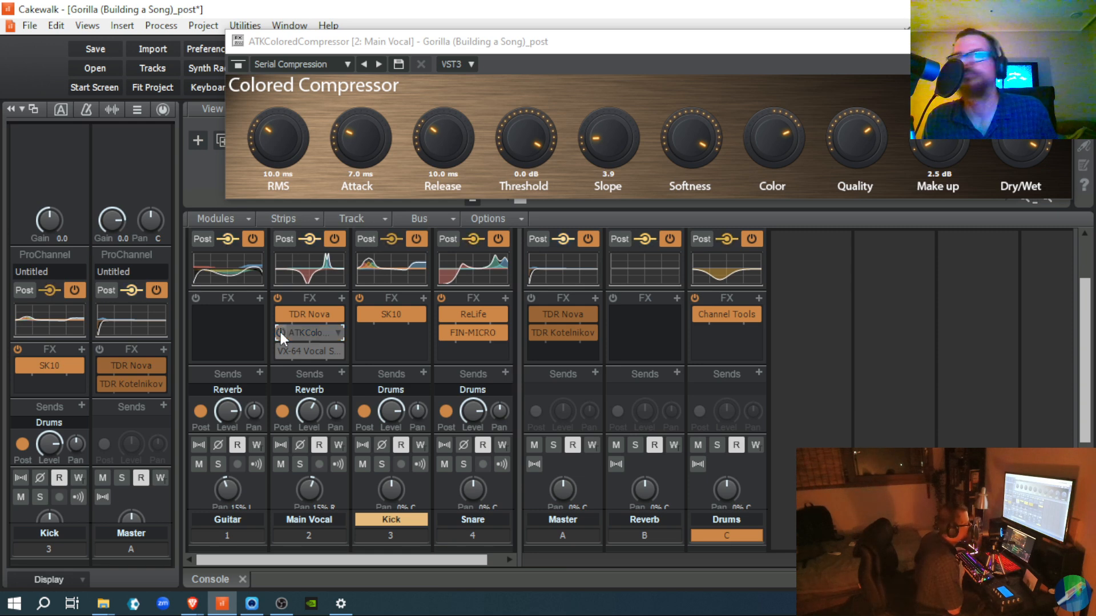
click(279, 332)
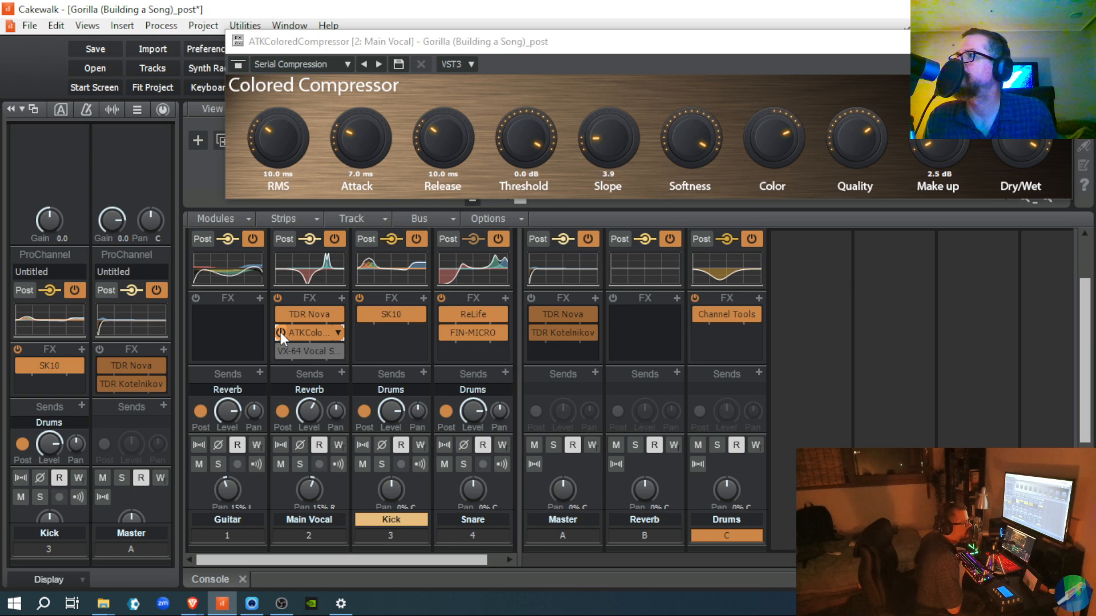
click(280, 332)
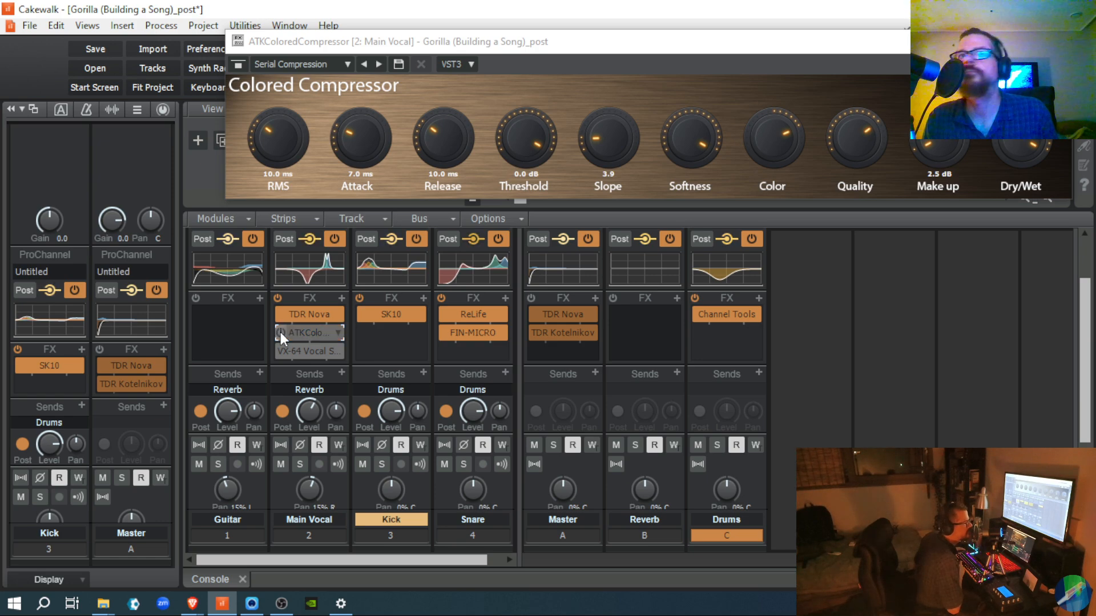
click(280, 332)
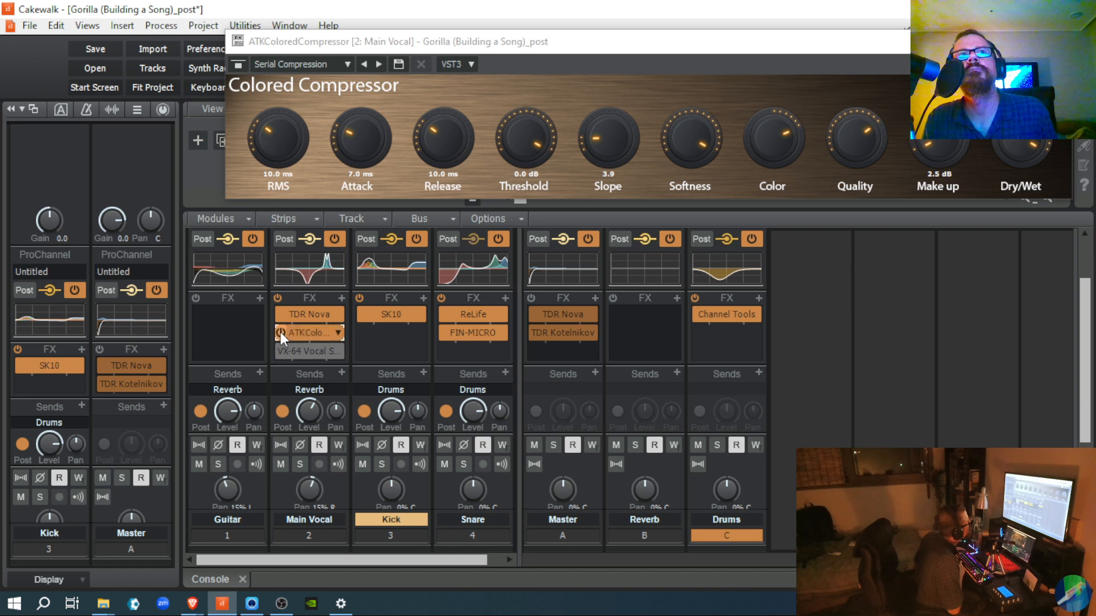
key(space)
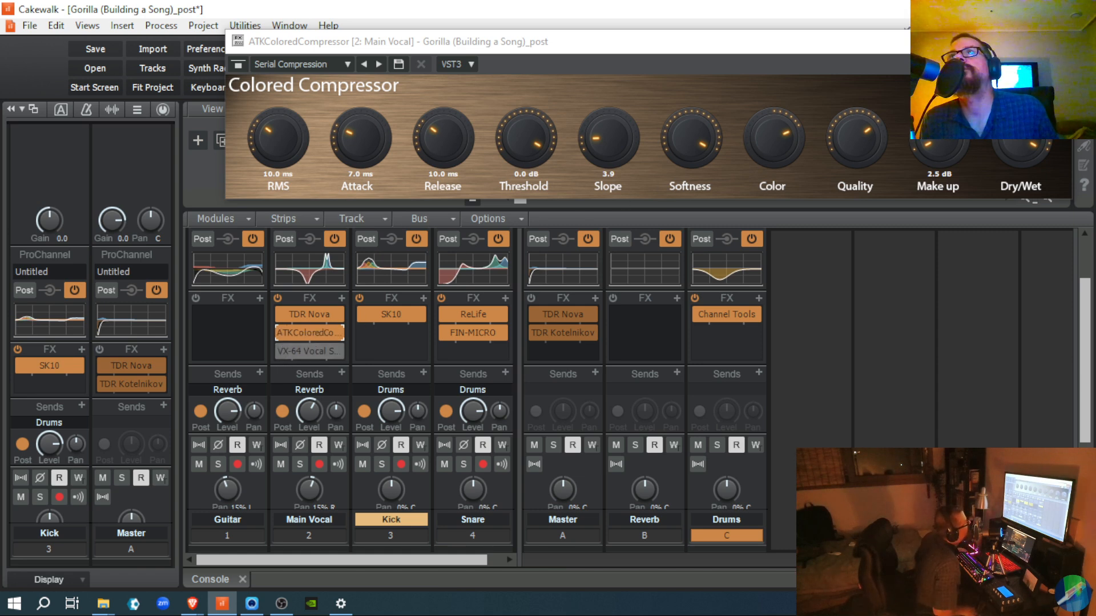
click(1056, 42)
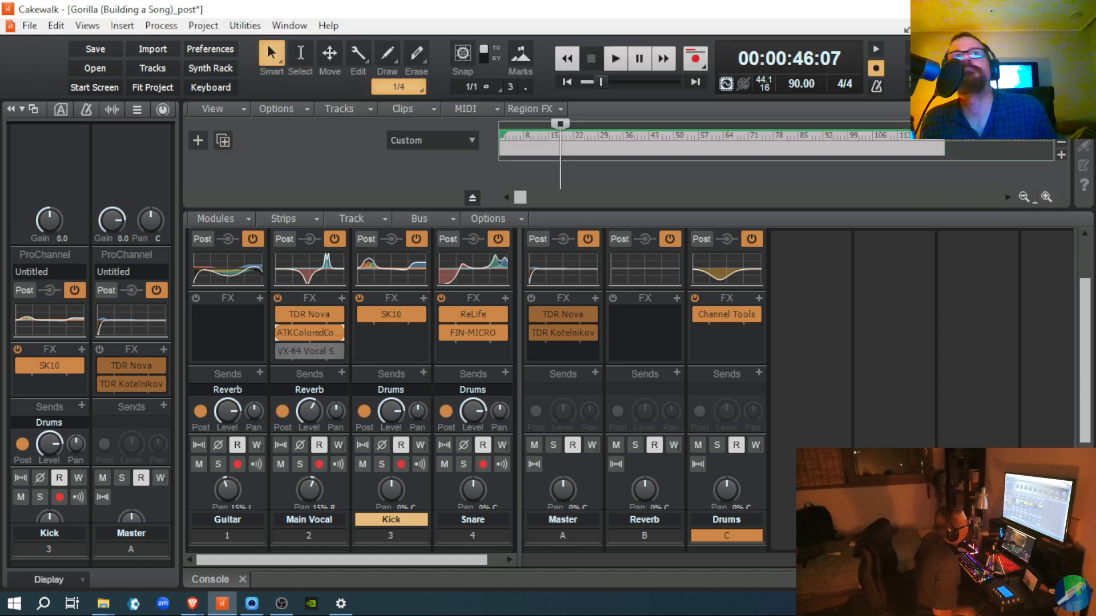
- Open the Main Vocal's VX-64 Vocal Strip and switch off its Delay and Doubler modules
double_click(301, 353)
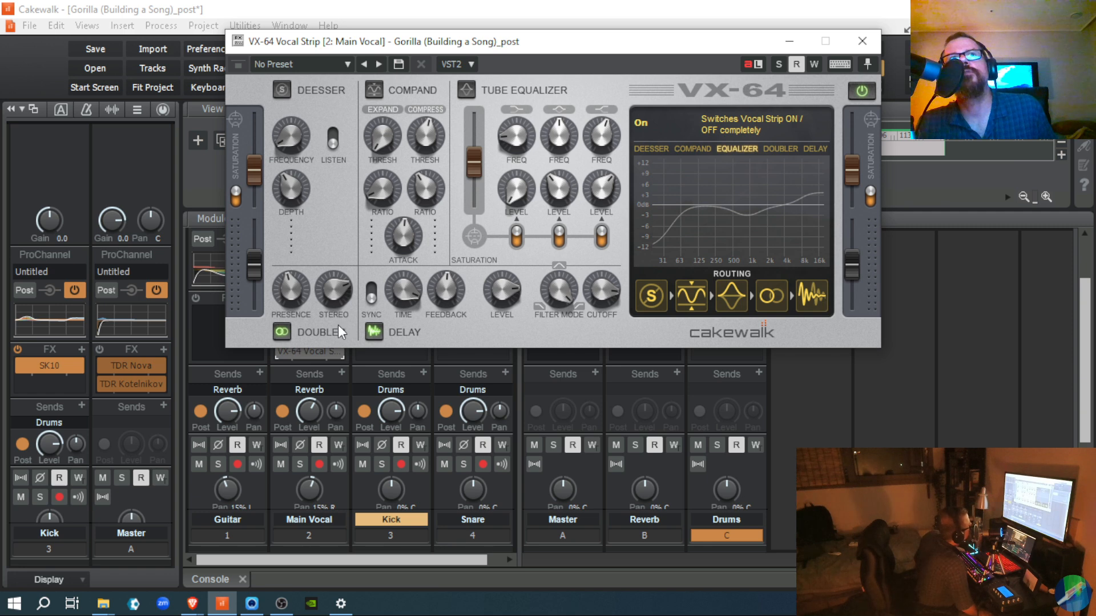
click(375, 332)
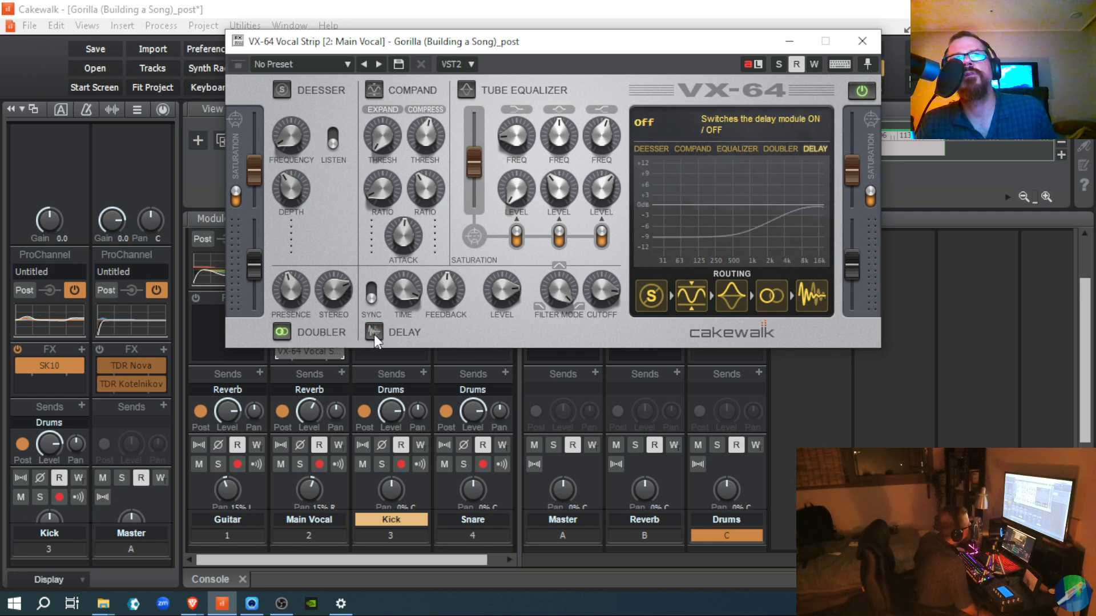
click(287, 335)
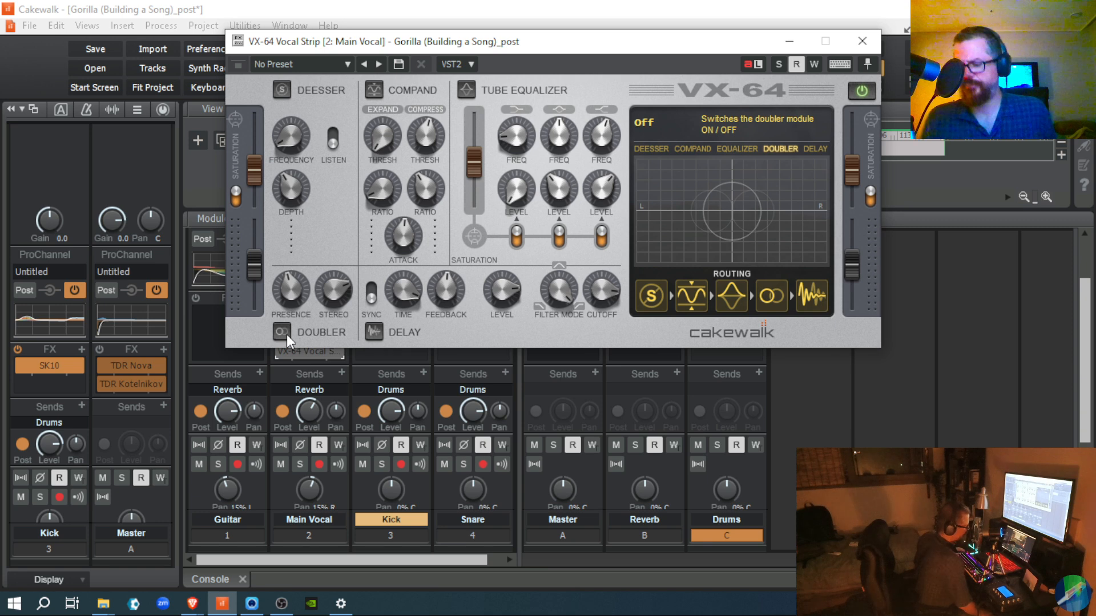
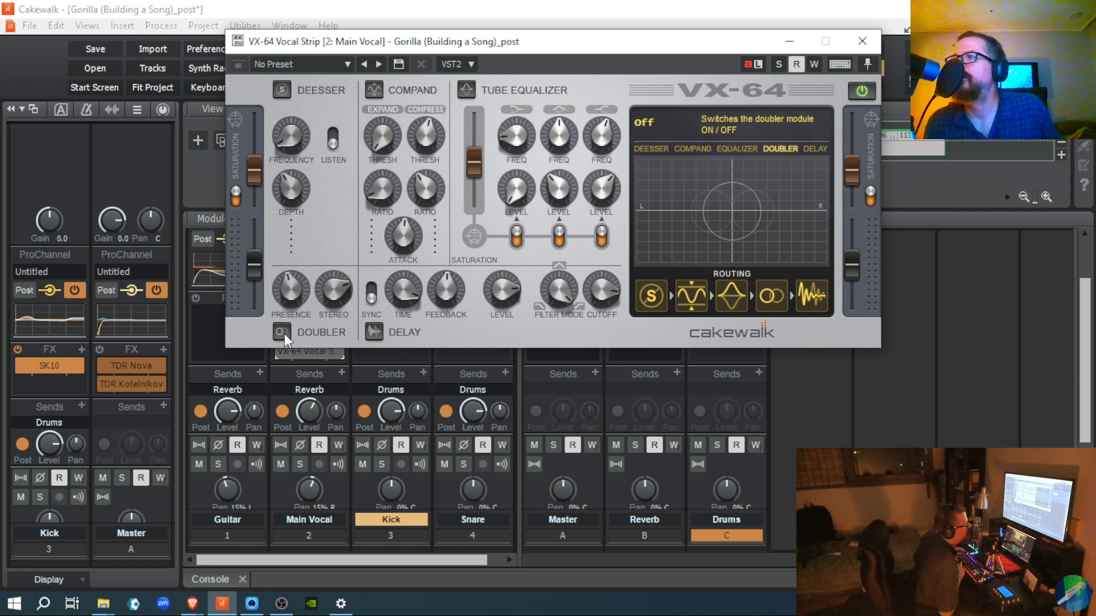
- Compare the VX-64 Doubler module on and off during playback, leaving it switched on
click(284, 333)
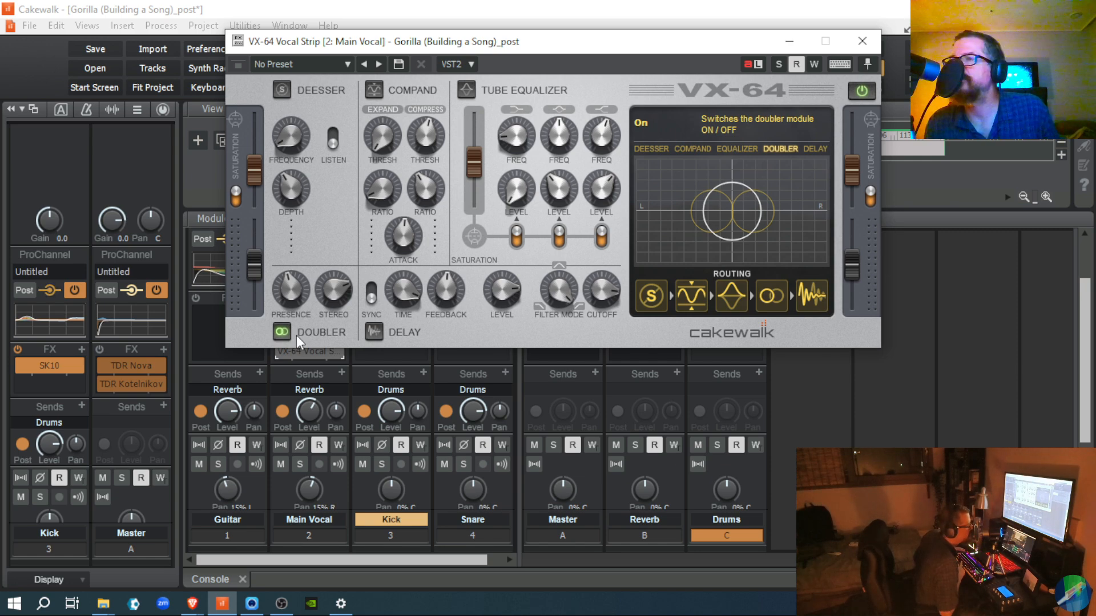
click(286, 326)
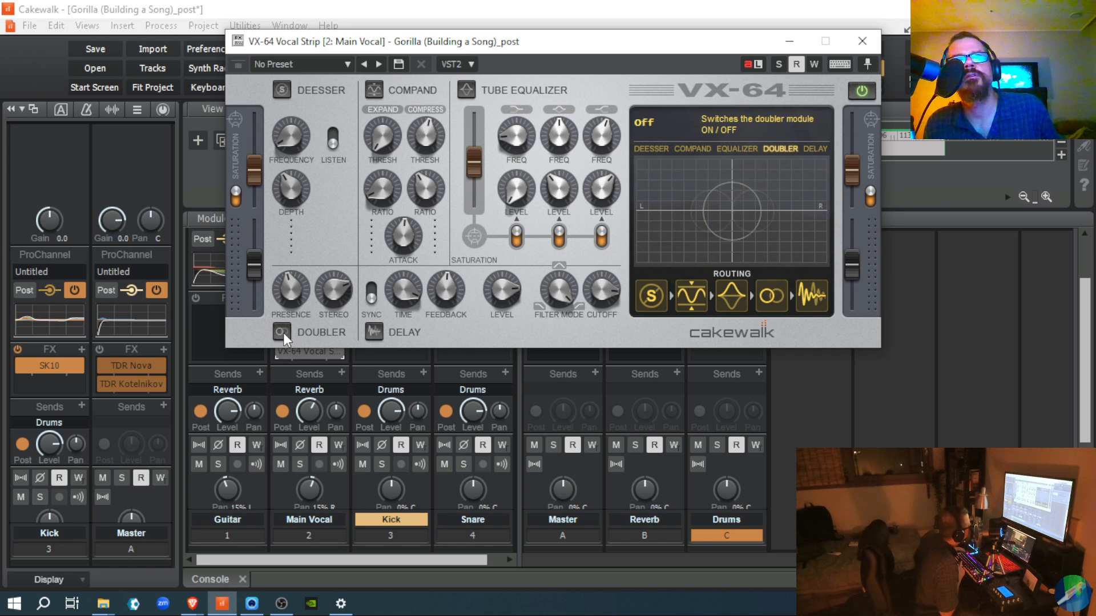
click(282, 331)
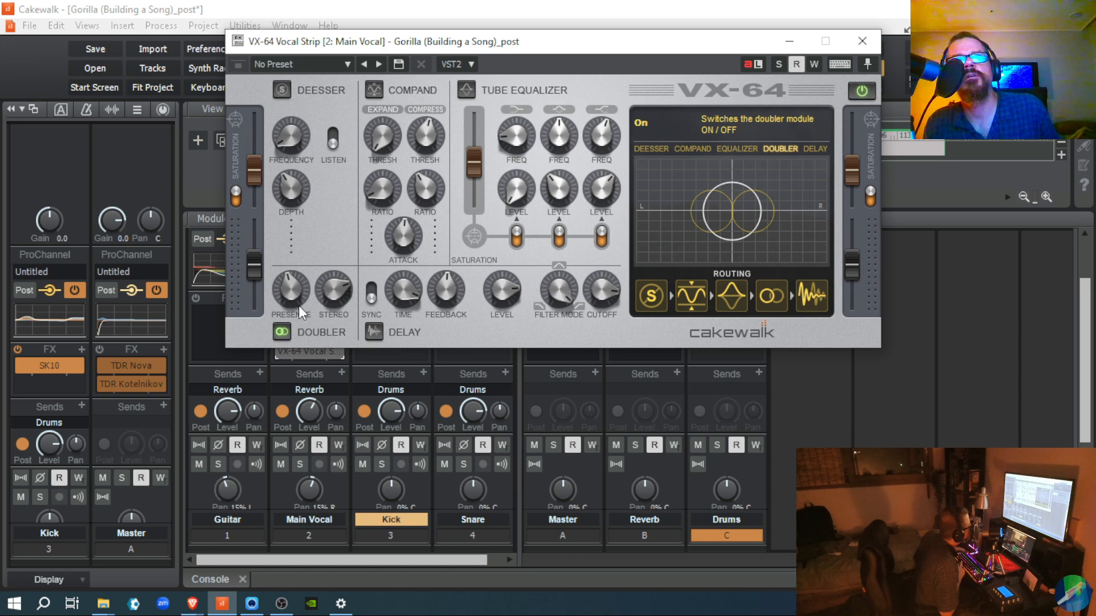
- Try the Doubler's presence at 0.0 dB and -Inf dB during playback, and settle on -5.3 dB
drag(290, 297, 276, 208)
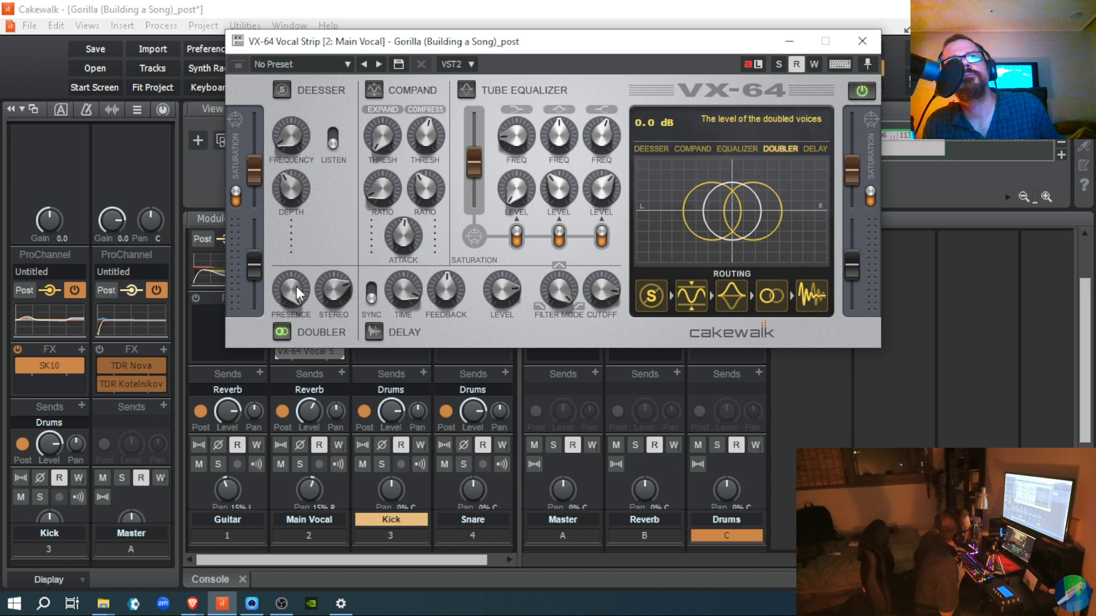
drag(288, 286, 311, 509)
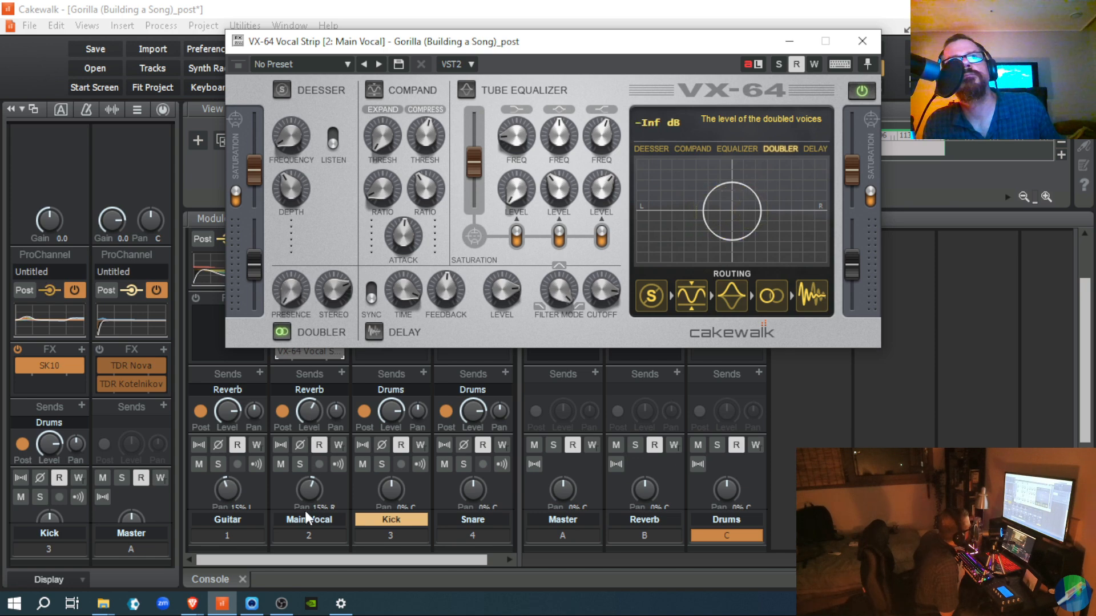
drag(289, 294, 374, 207)
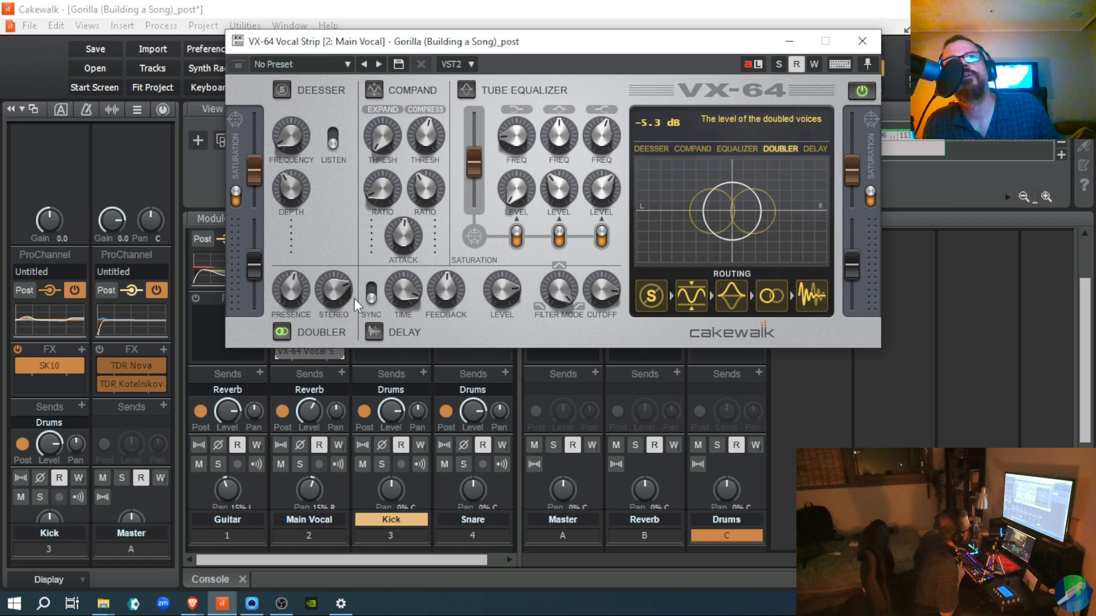
- Try the Doubler's stereo width at 100%, reduce it to 79%, and fine-tune its presence to -5.0 dB
drag(333, 290, 333, 235)
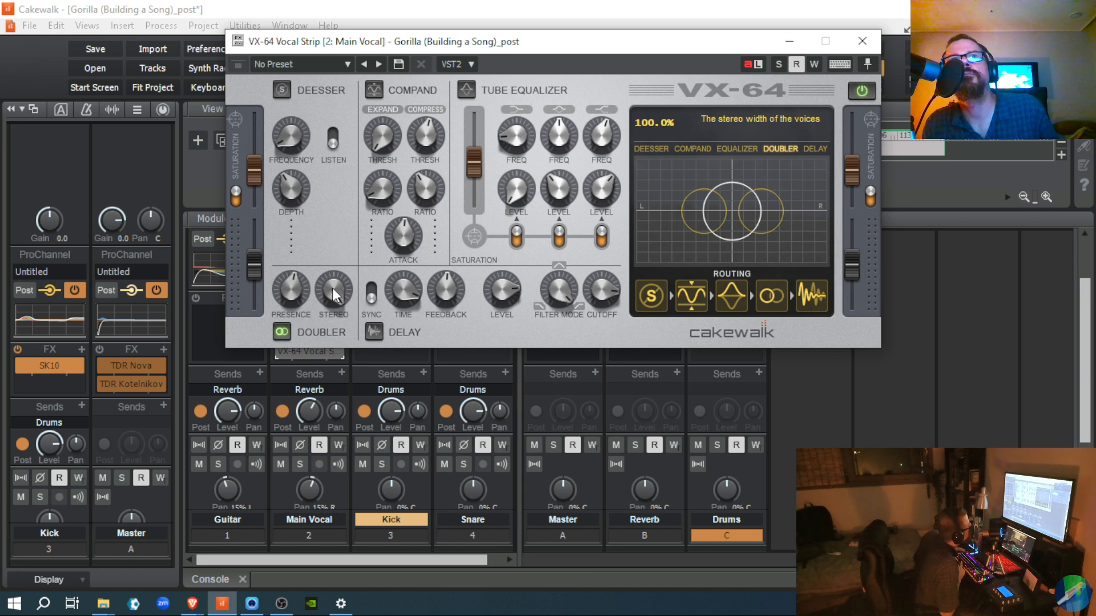
drag(332, 288, 340, 321)
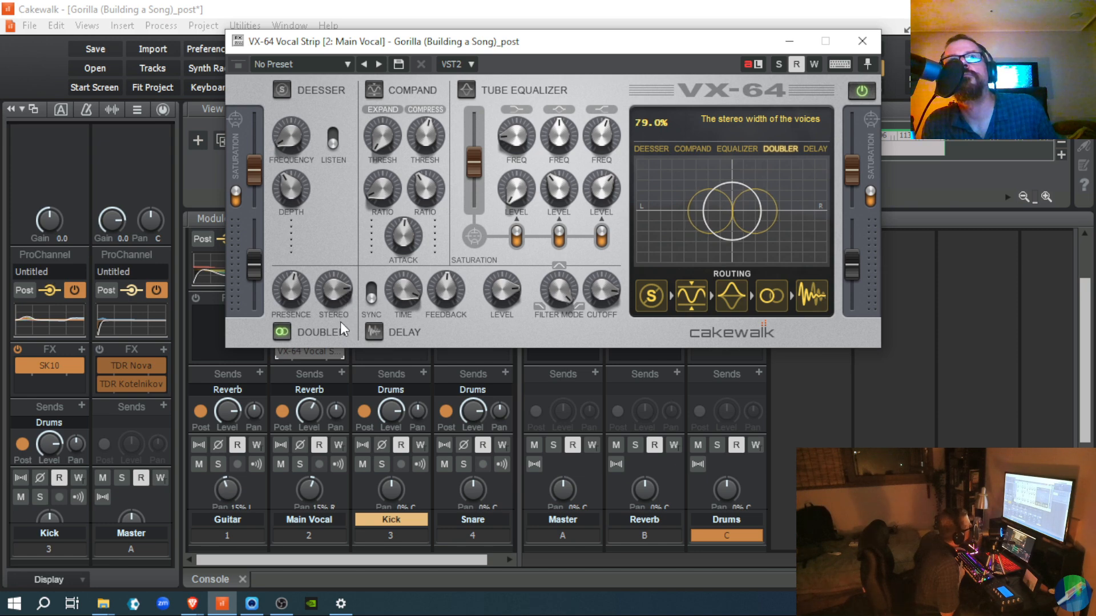
mouse_move(286, 293)
mouse_down()
mouse_move(288, 310)
mouse_move(282, 291)
mouse_up()
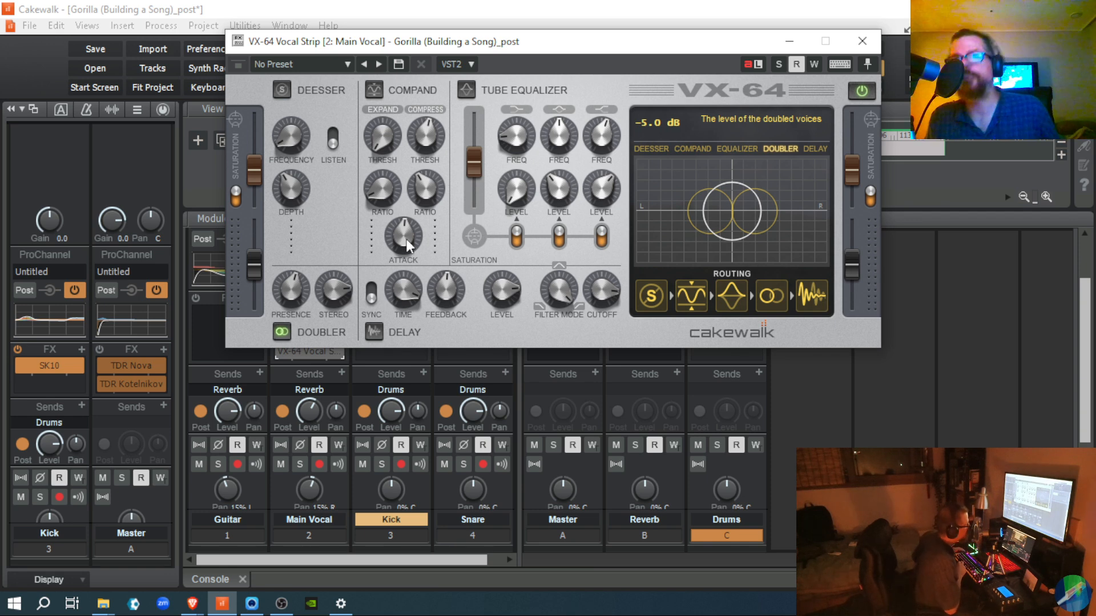
- Switch on the Main Vocal's VX-64 Delay module and set the playback position to 00:01:02:13, moving the plug-in window clear of the timeline
click(374, 332)
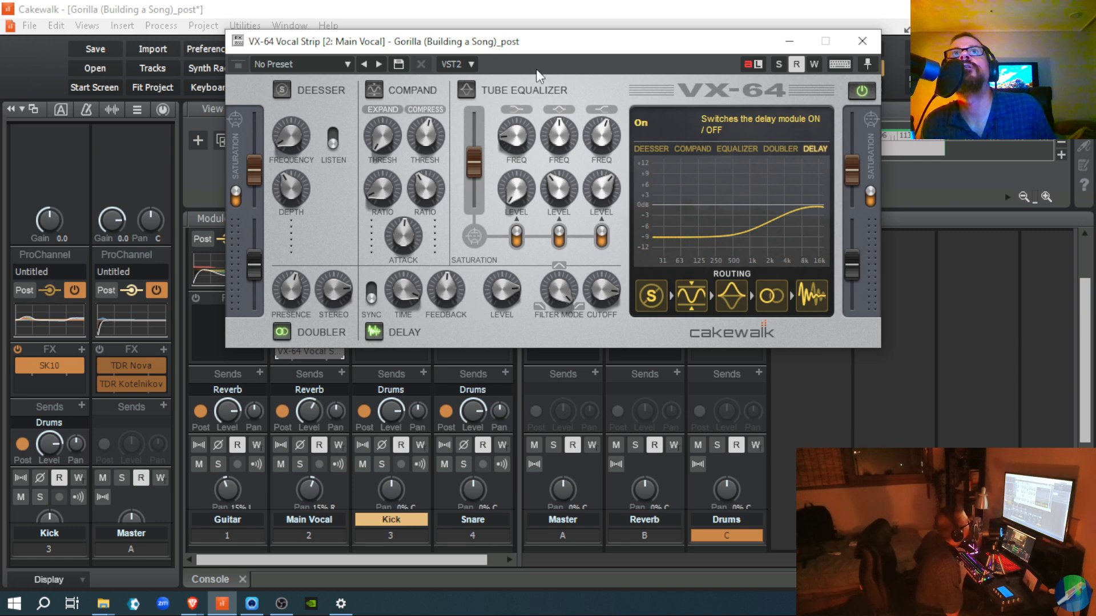
drag(539, 41, 582, 198)
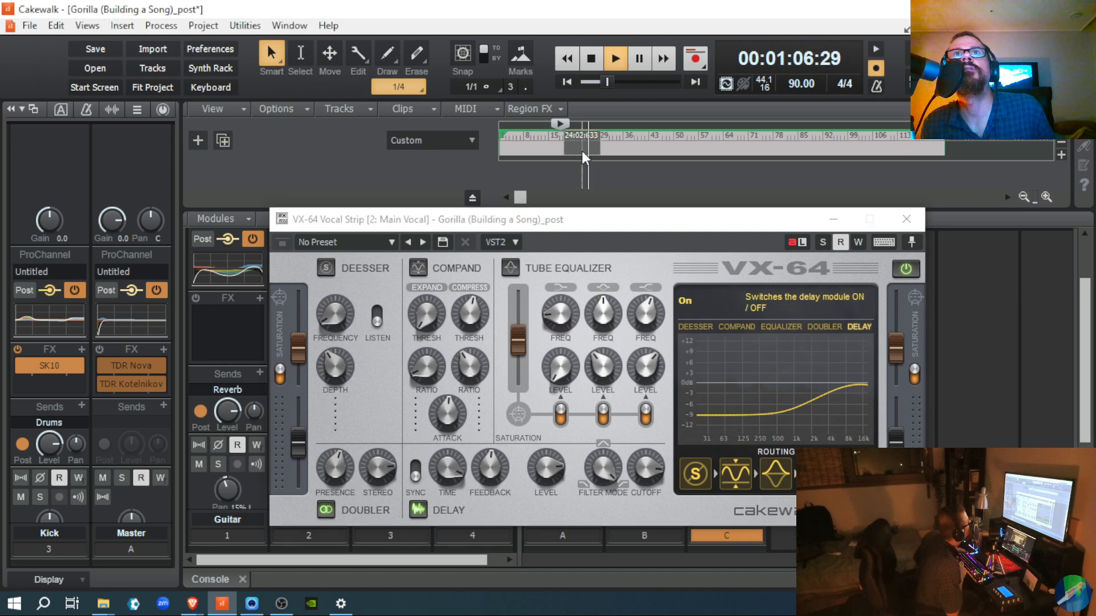
click(583, 157)
key(space)
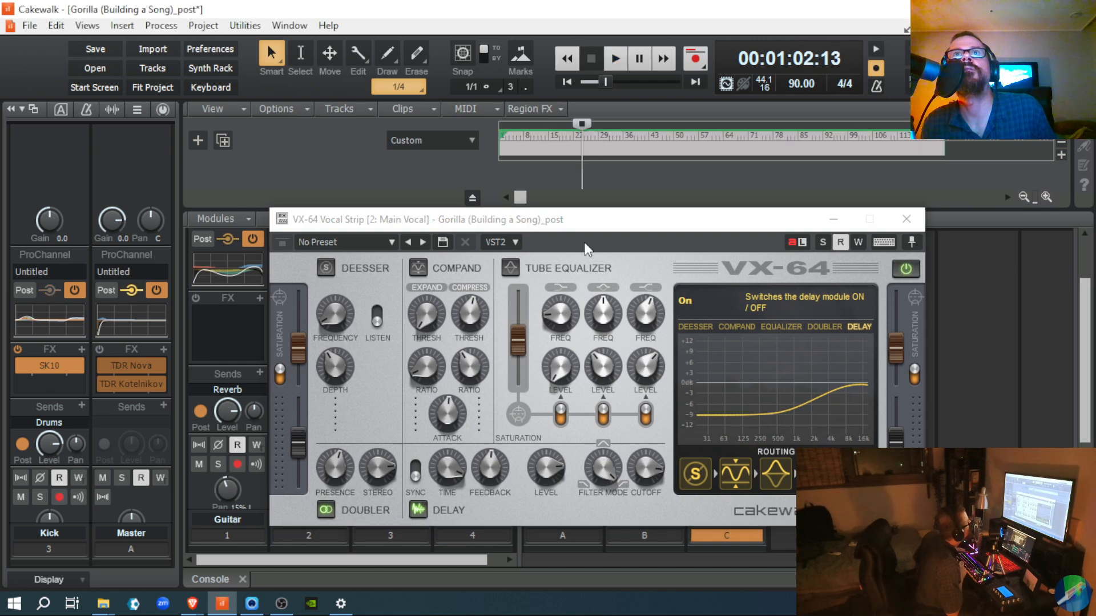
drag(636, 222, 908, 158)
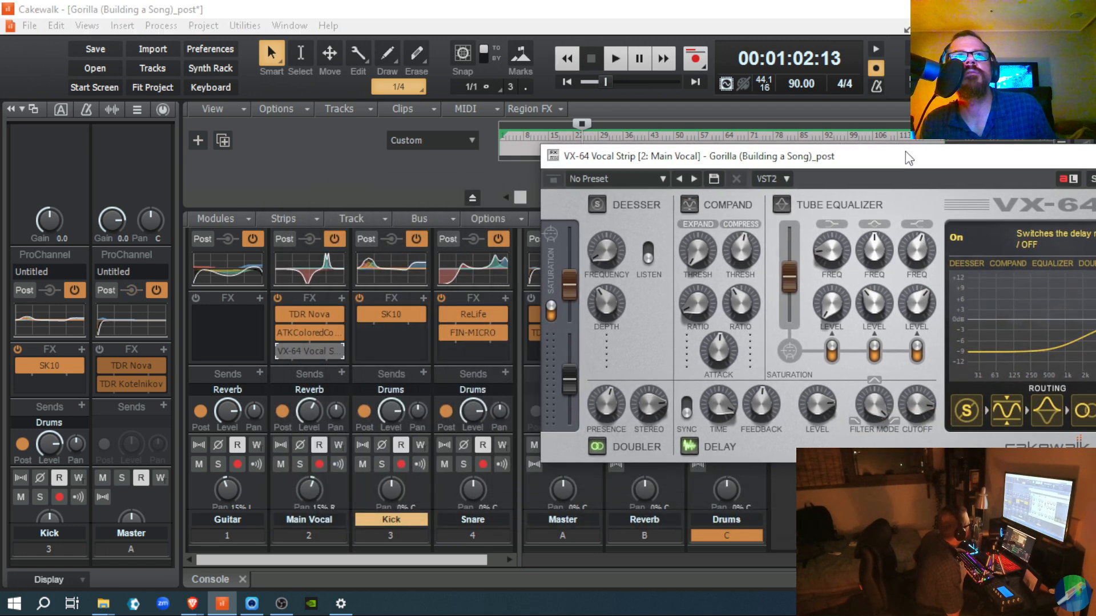
drag(905, 152, 711, 108)
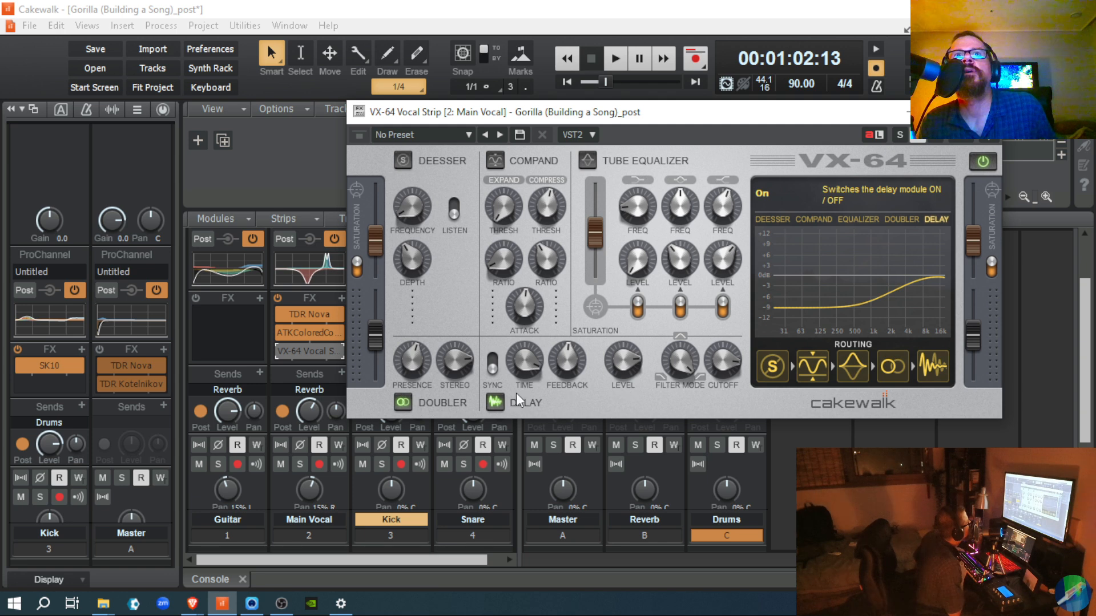
- Compare the VX-64 Delay module on and off while replaying the passage from 00:01:02:13, leaving it switched on
key(space)
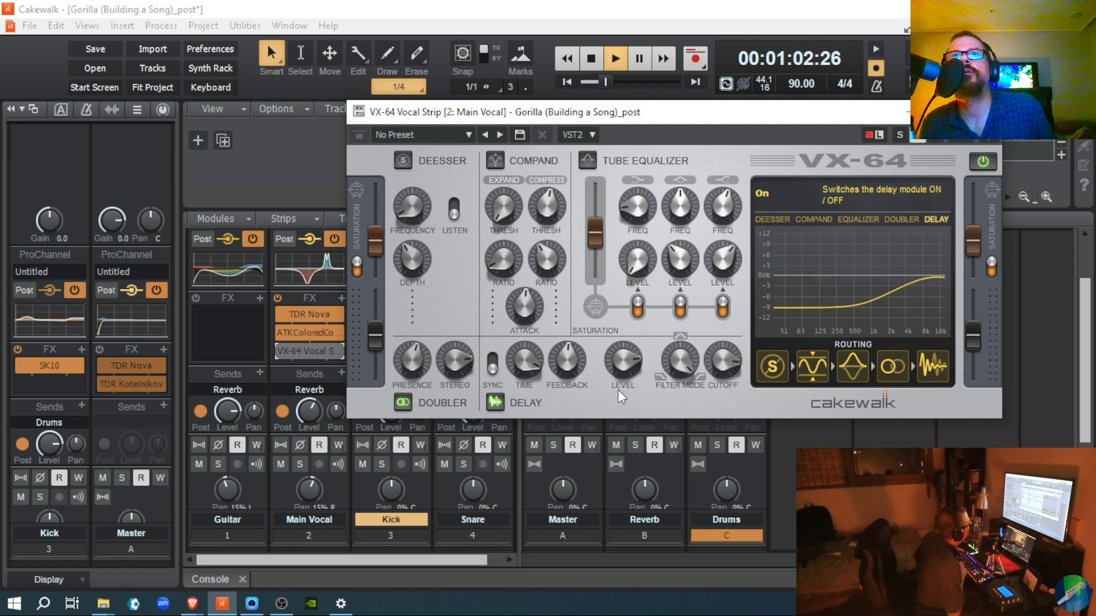
key(space)
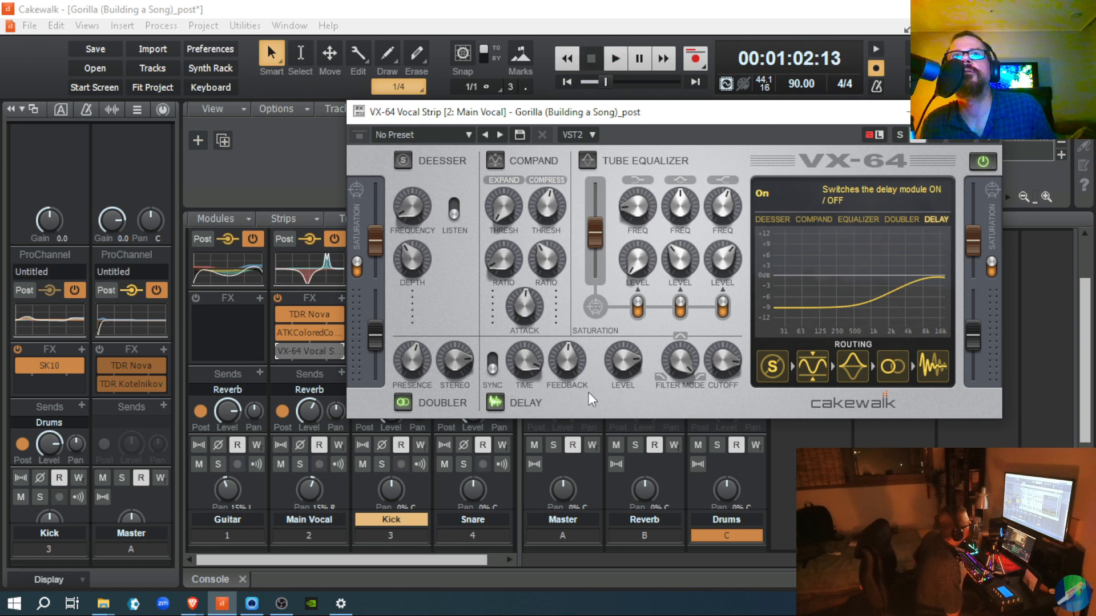
key(space)
key(space)
click(495, 402)
key(space)
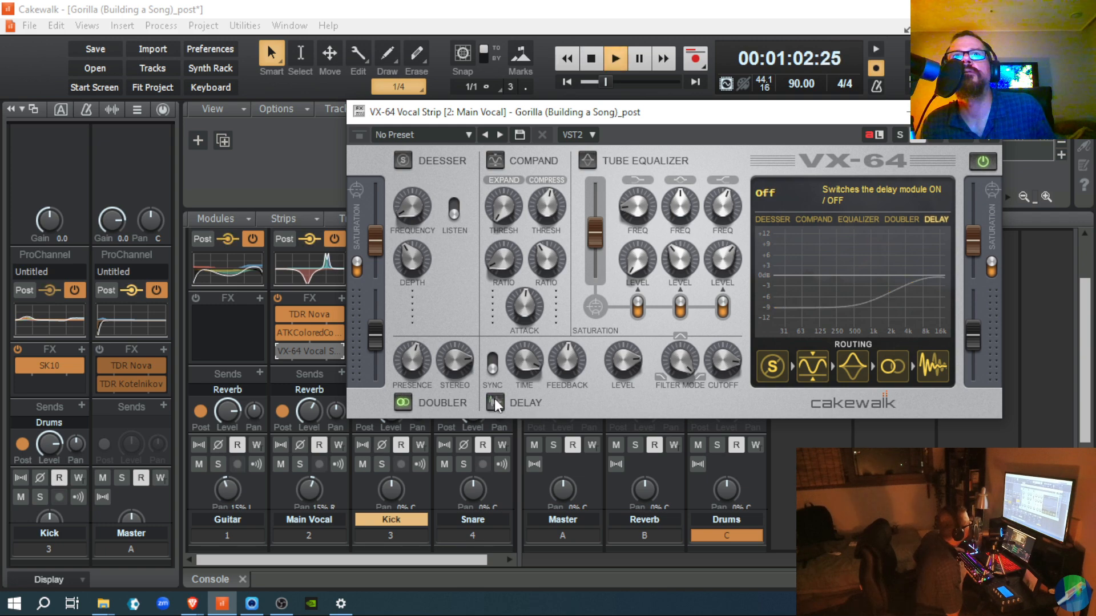
key(space)
click(495, 402)
key(space)
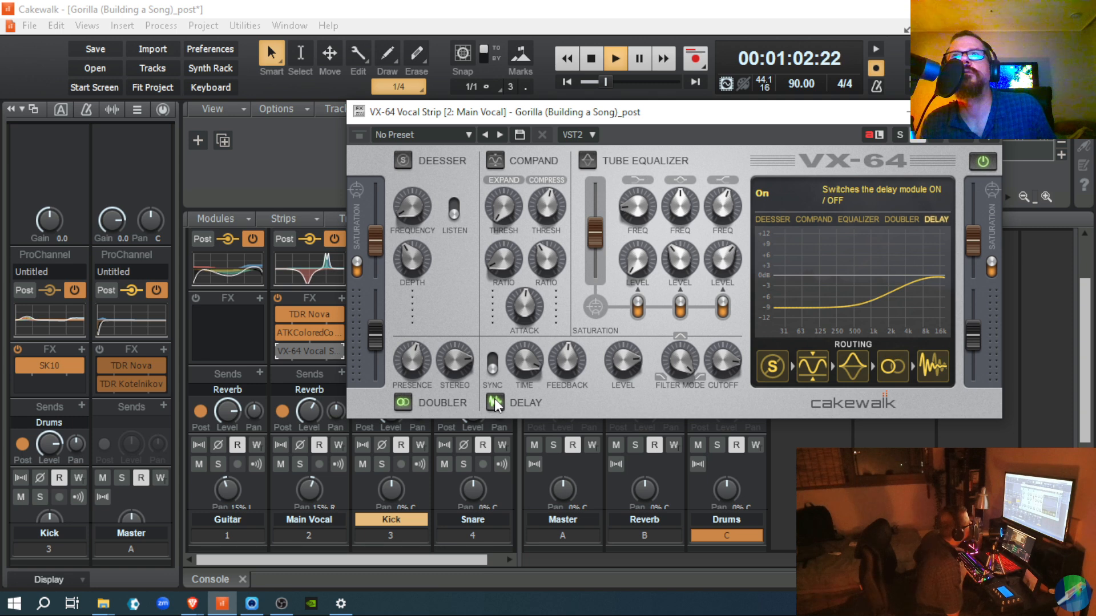
key(space)
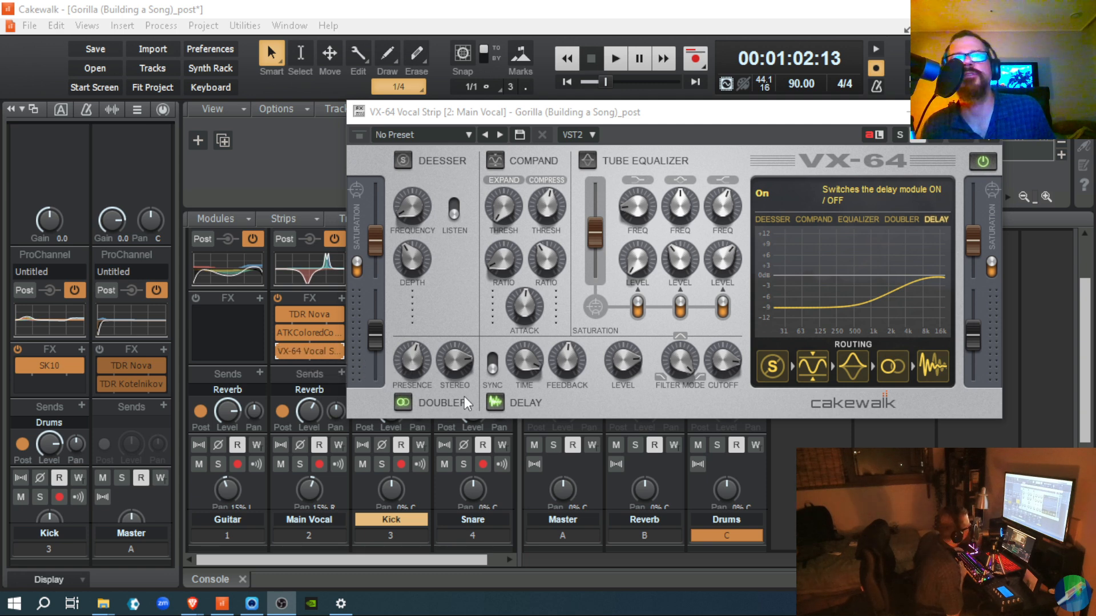
- Switch off the Delay module and try the Doubler at -Inf dB presence and 0.0% stereo width during playback
click(496, 403)
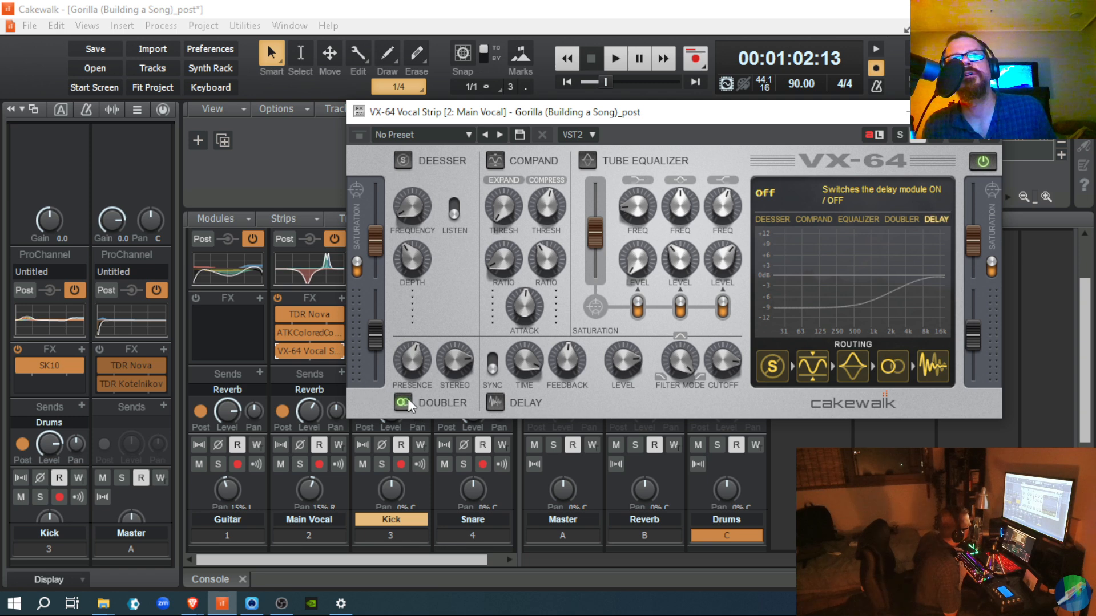
key(space)
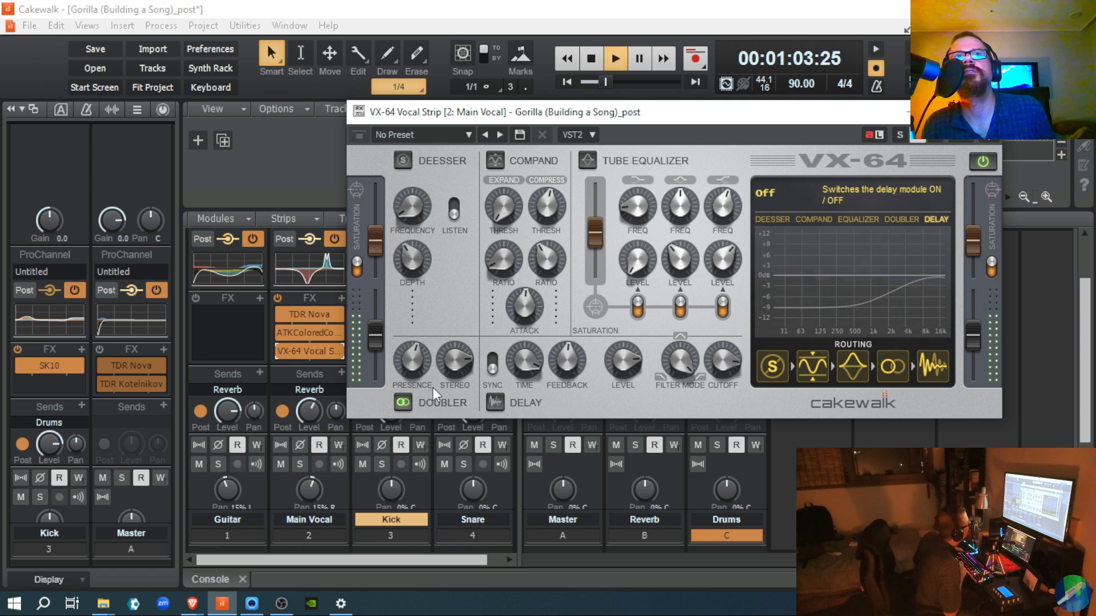
mouse_move(419, 354)
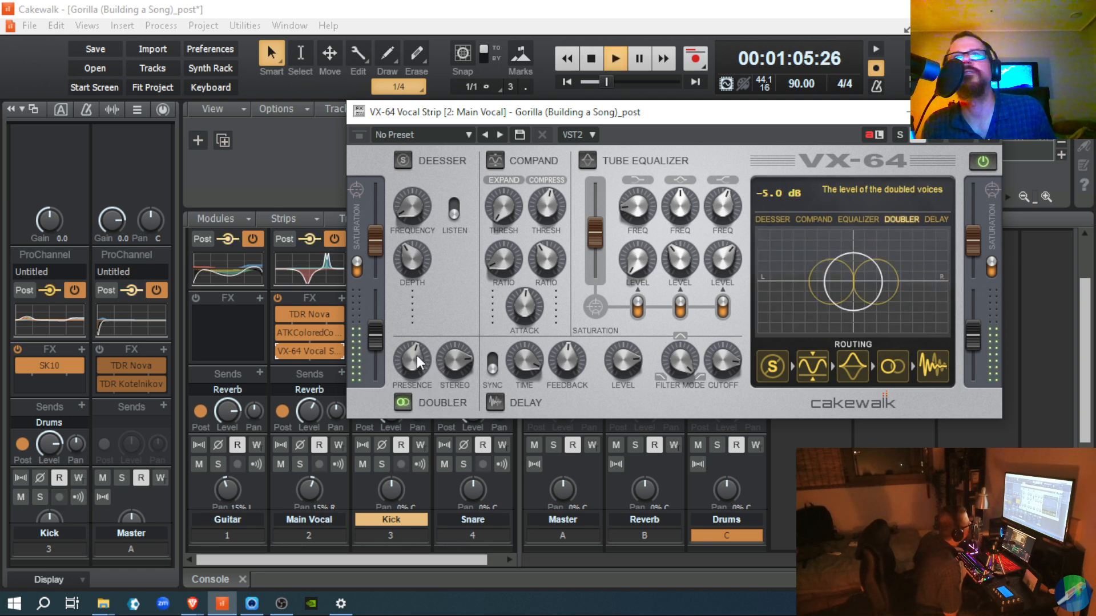
drag(414, 355, 443, 457)
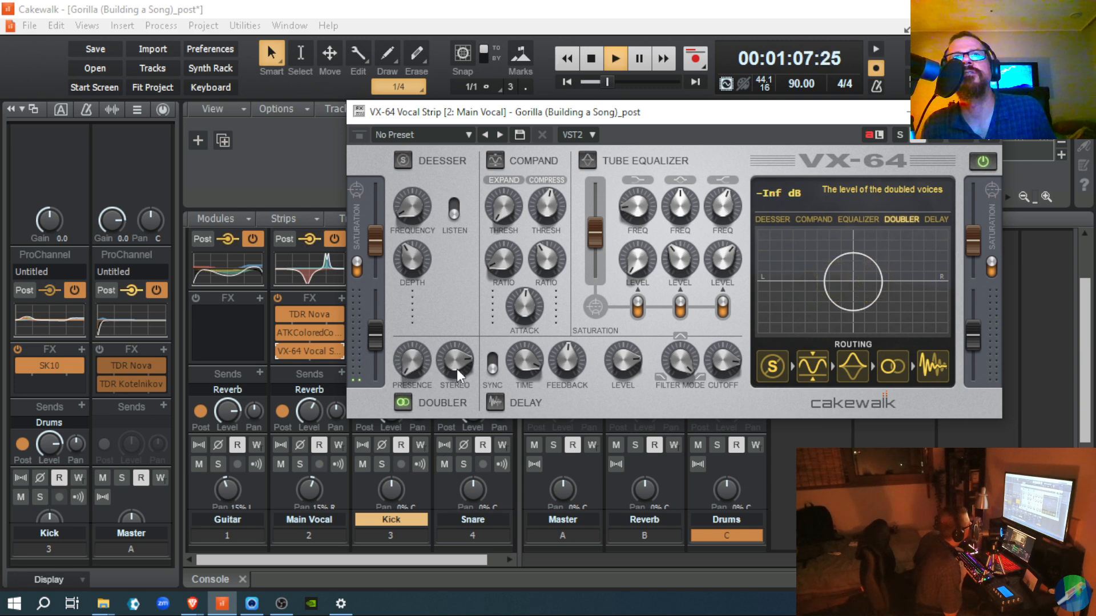
drag(454, 362, 472, 573)
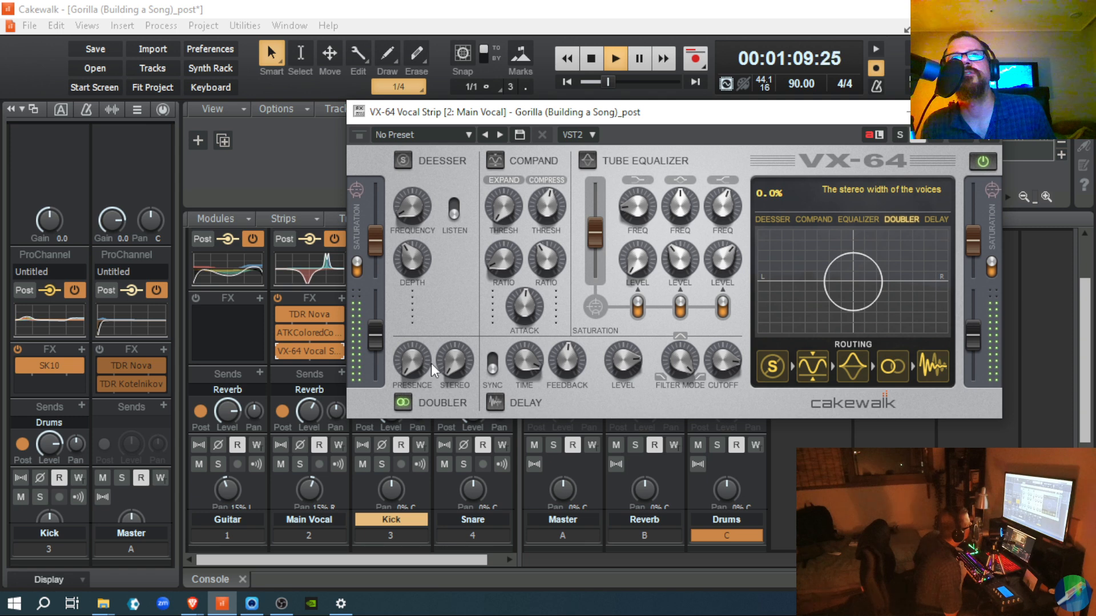
- Try the Doubler's presence at -0.1 dB and stereo width at 100%, settling on -4.4 dB and 81%
drag(406, 370, 429, 213)
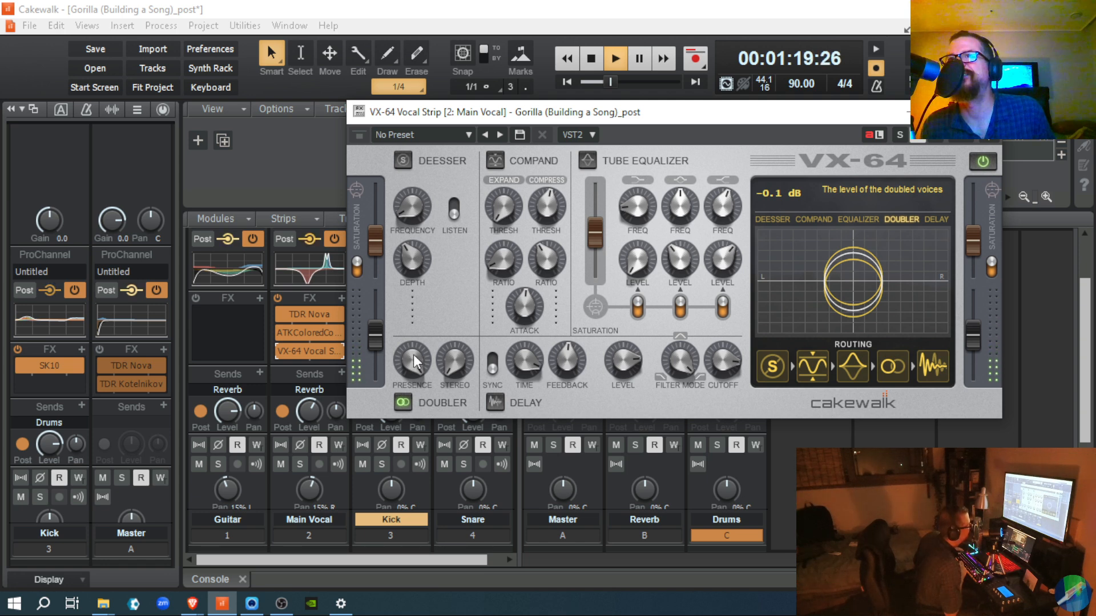
drag(412, 354, 427, 267)
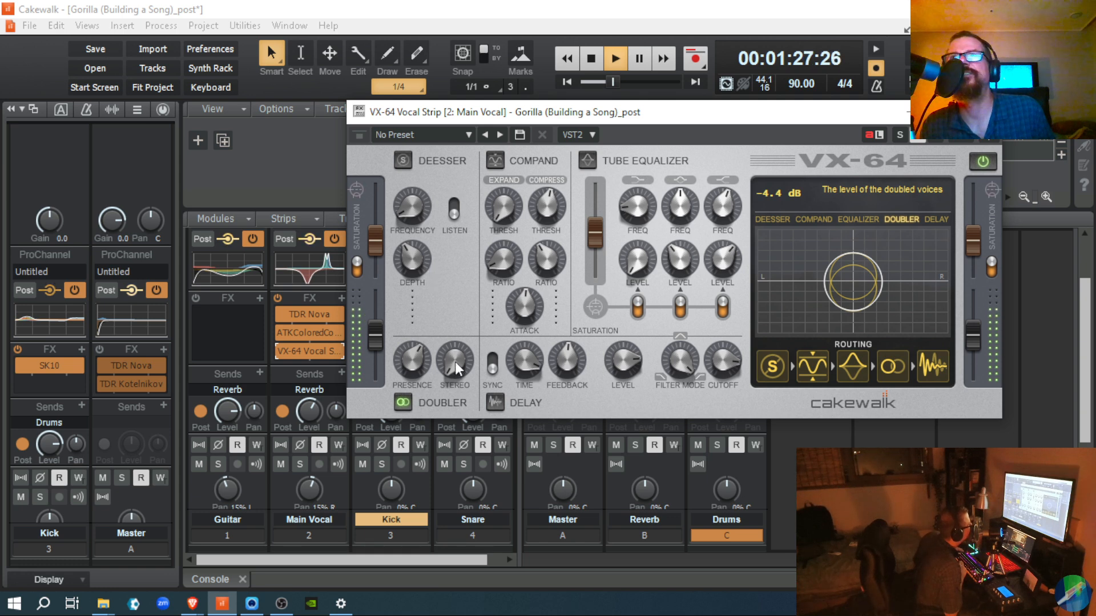
drag(454, 362, 482, 165)
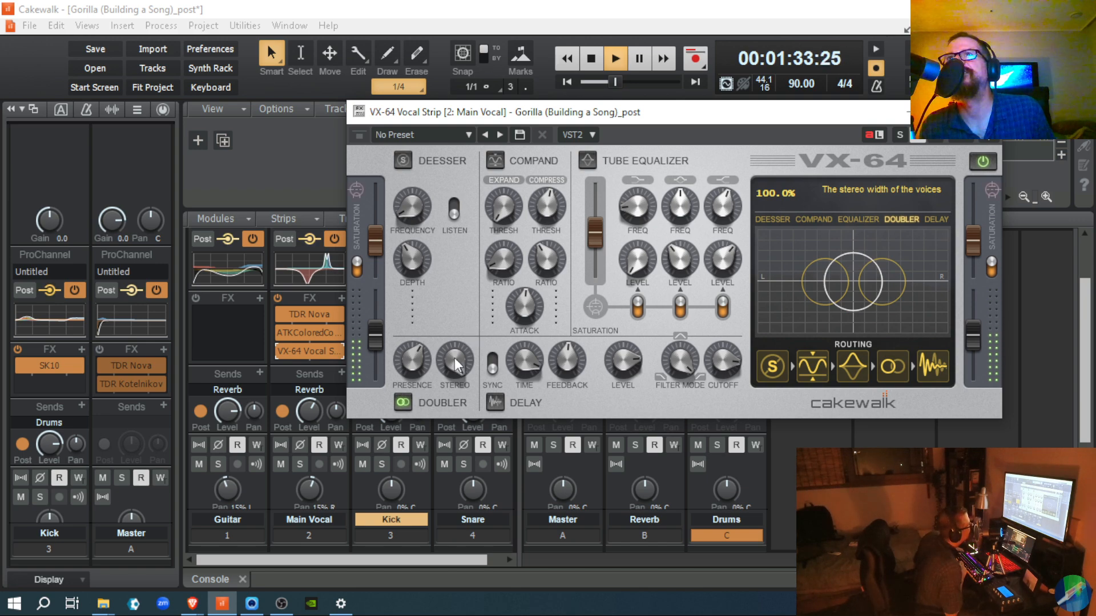
drag(454, 358, 460, 321)
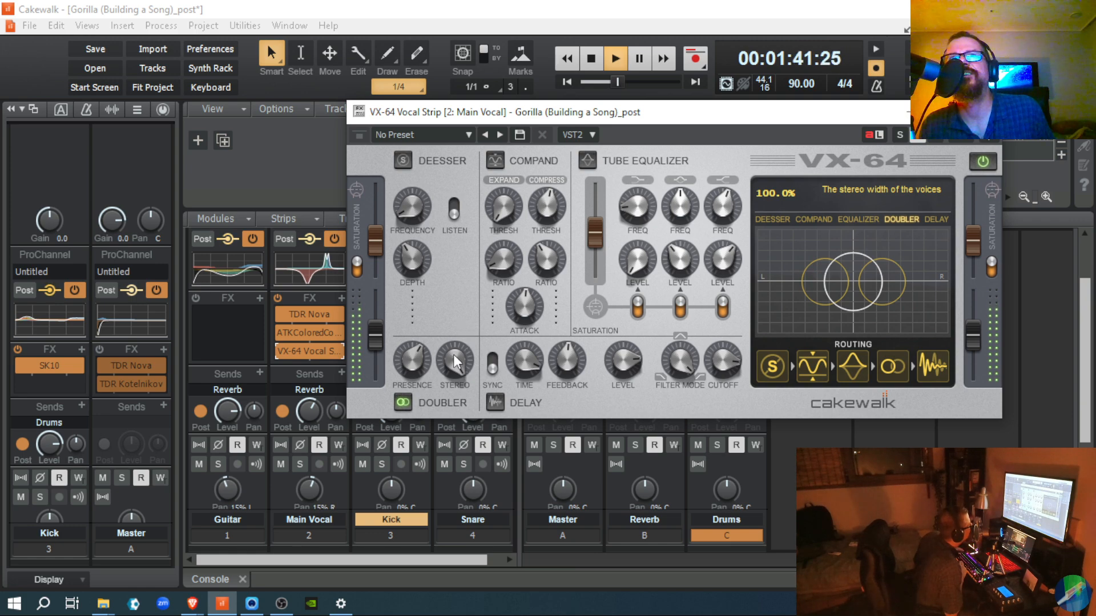
drag(454, 355, 454, 385)
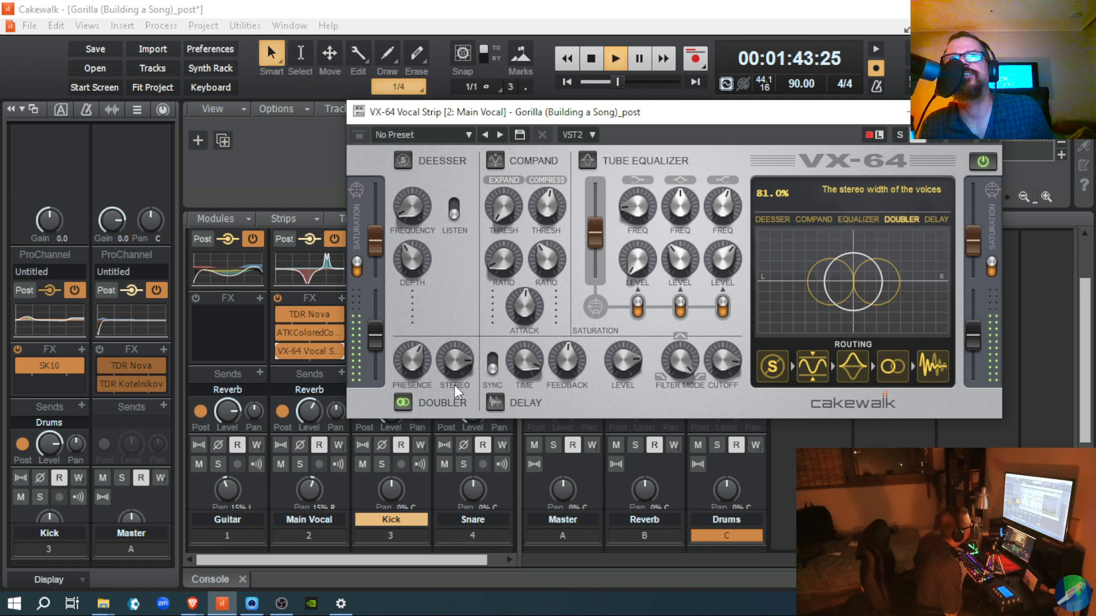
- Compare the Doubler module on and off, leave it switched on, and replay the passage from 00:01:02:13
mouse_move(413, 361)
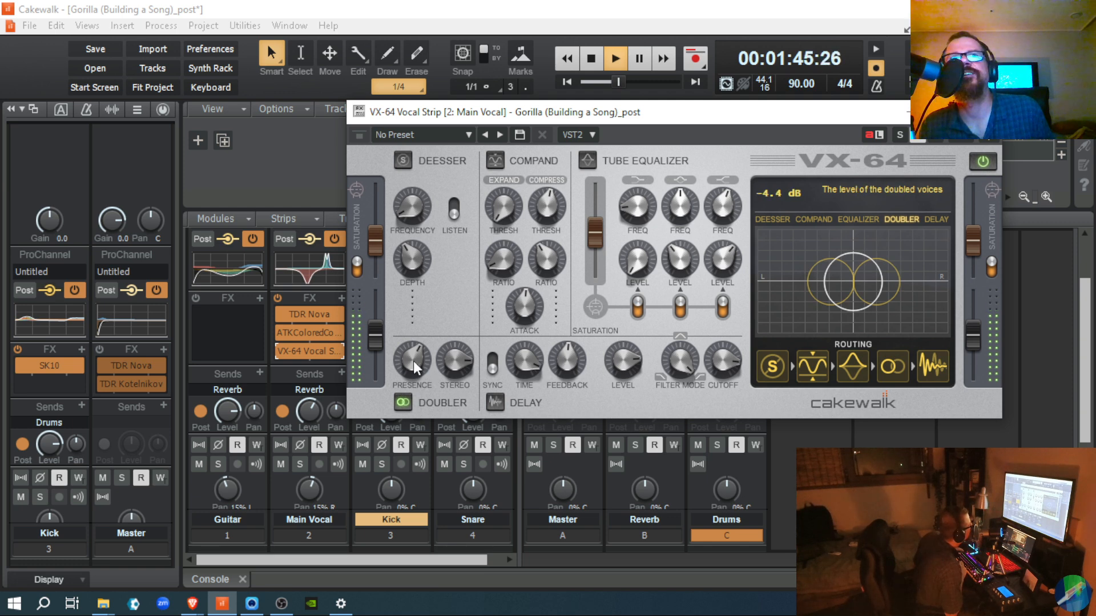
click(402, 402)
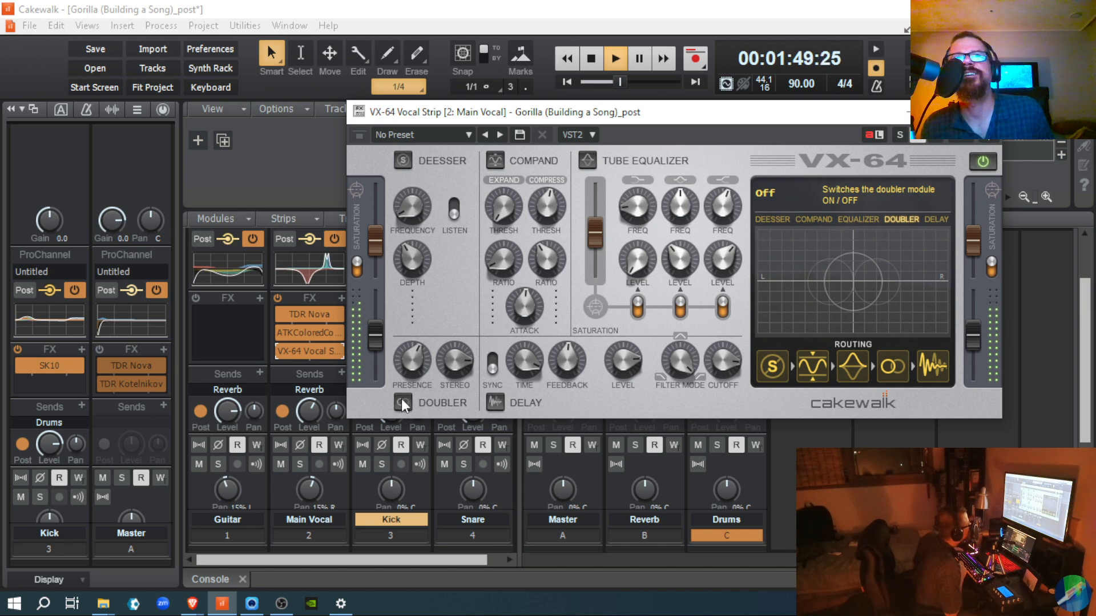
click(402, 402)
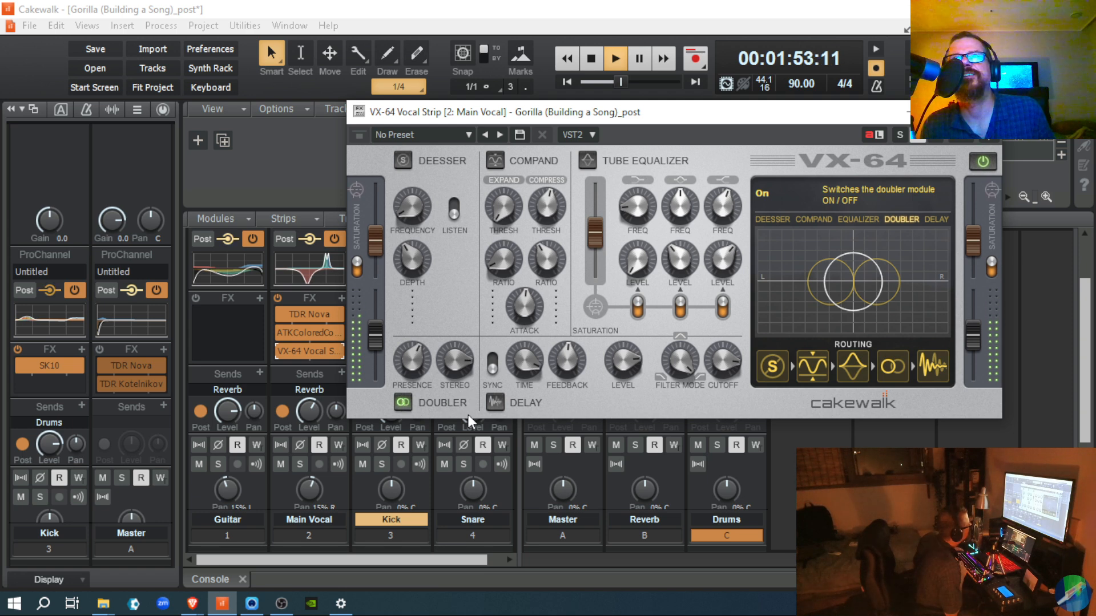
key(space)
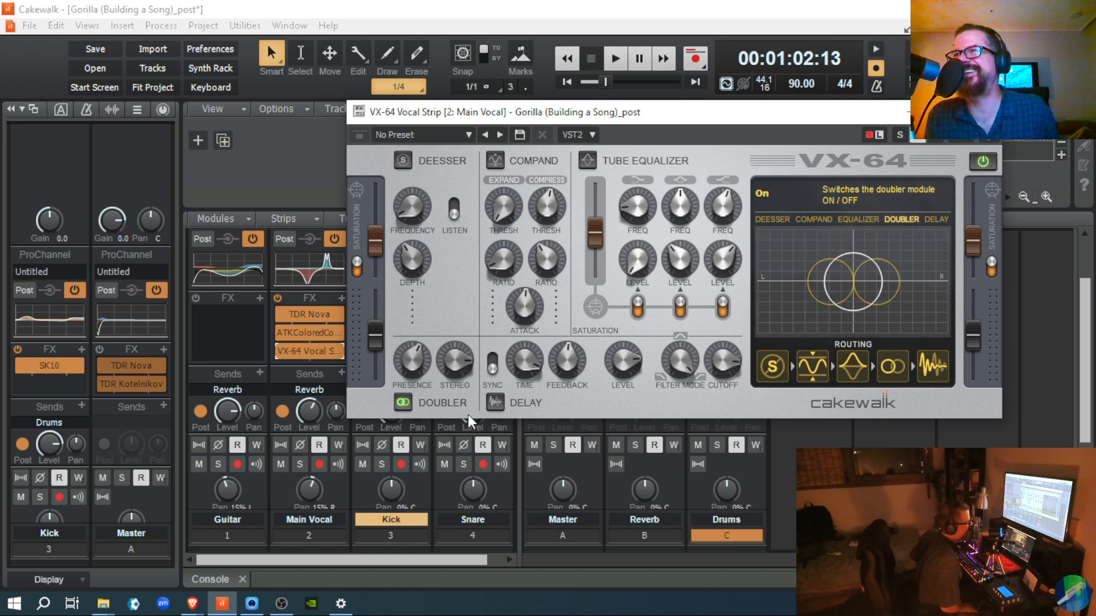
click(395, 404)
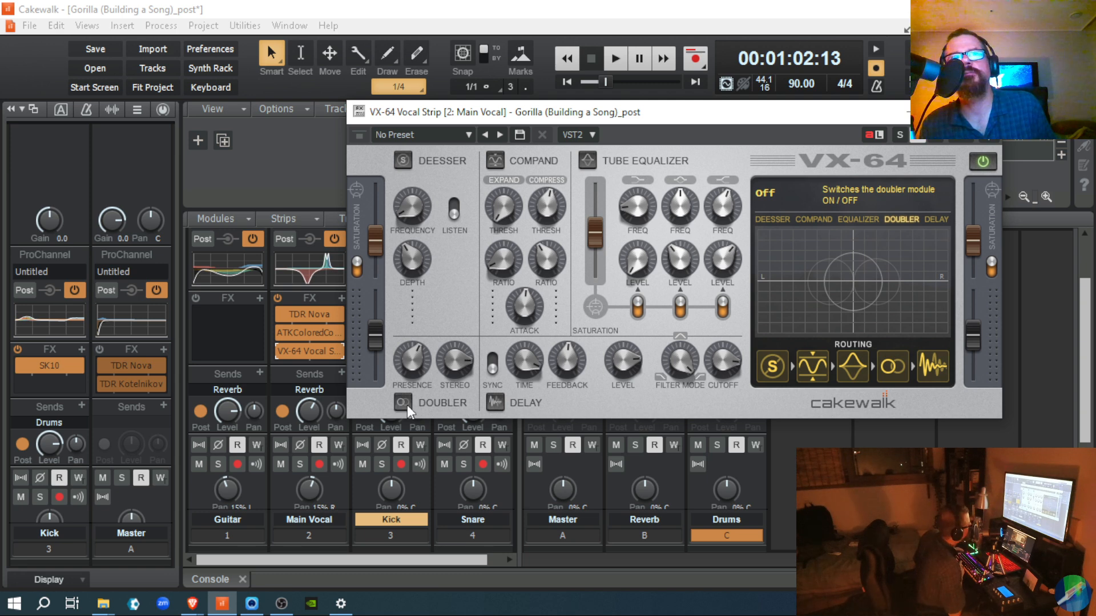
click(406, 405)
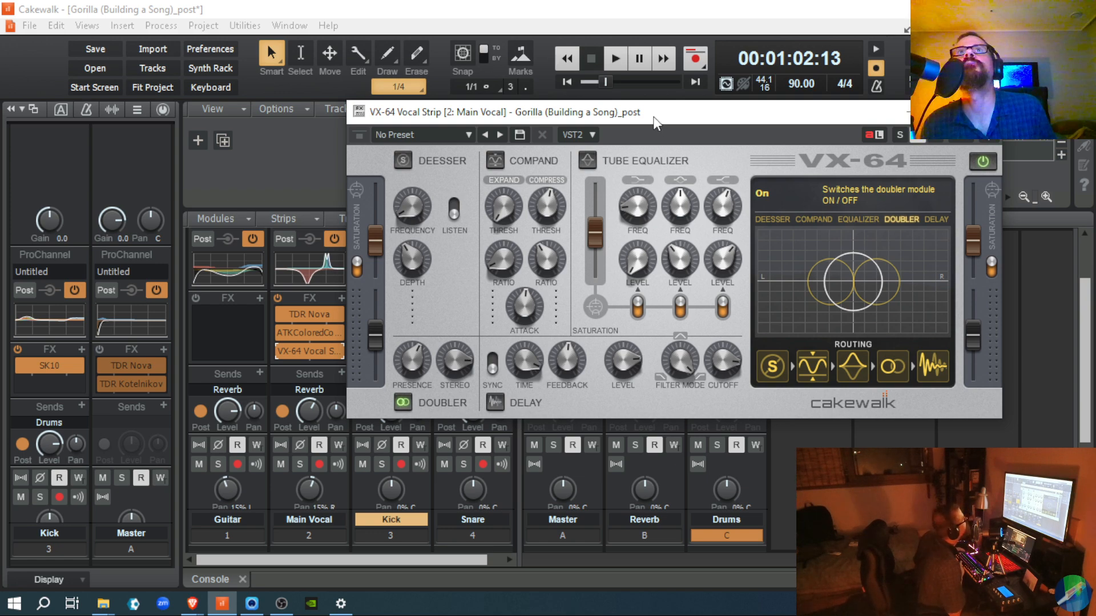
key(space)
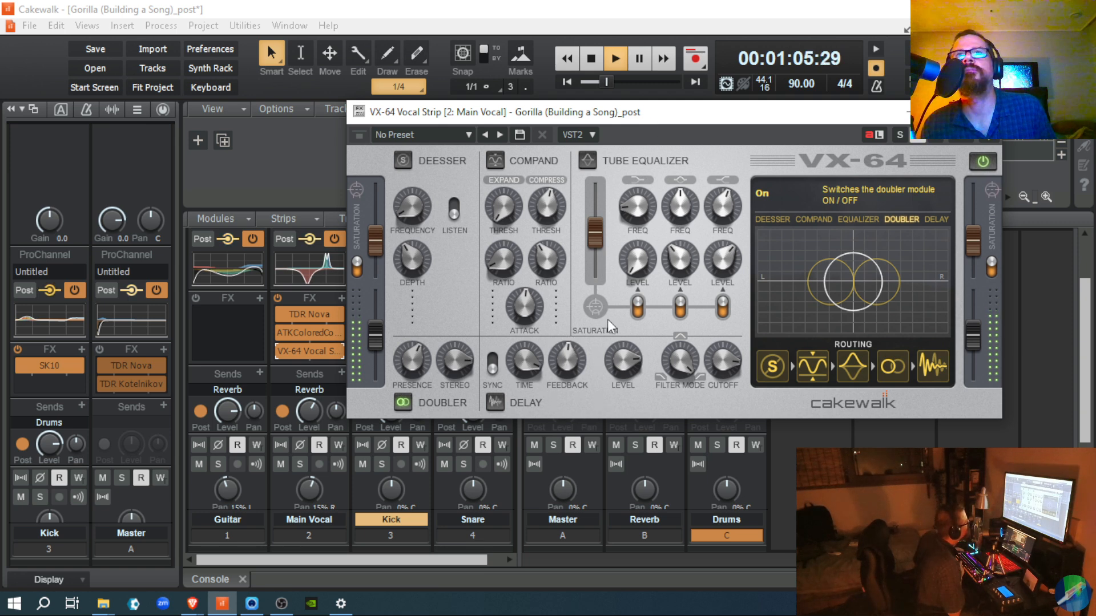
key(space)
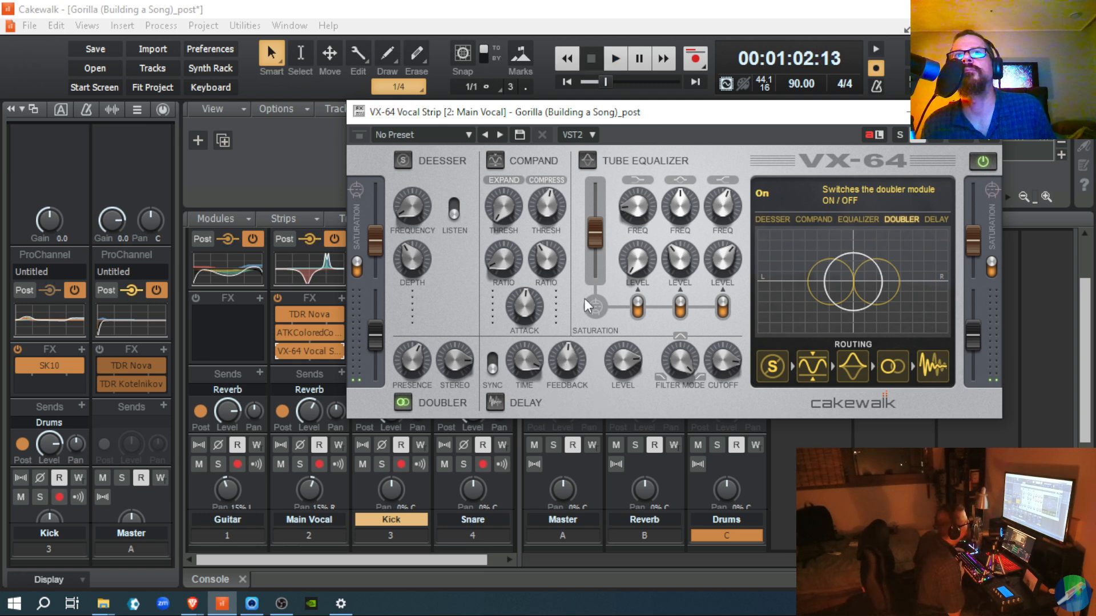
- Switch the Delay module back on and listen to the vocal with both Doubler and Delay active
click(494, 404)
key(space)
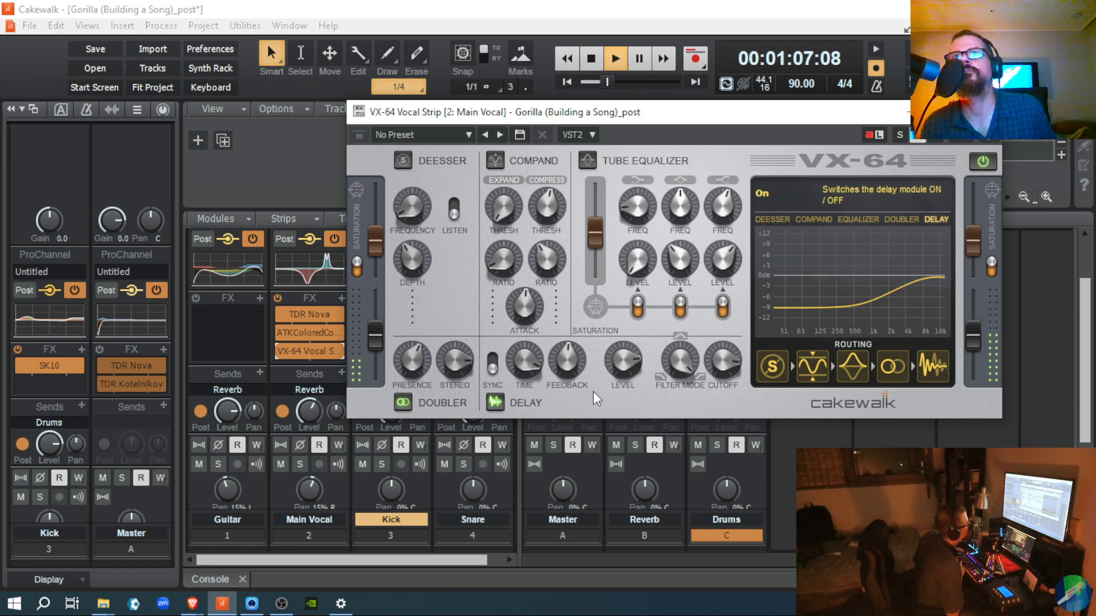
key(space)
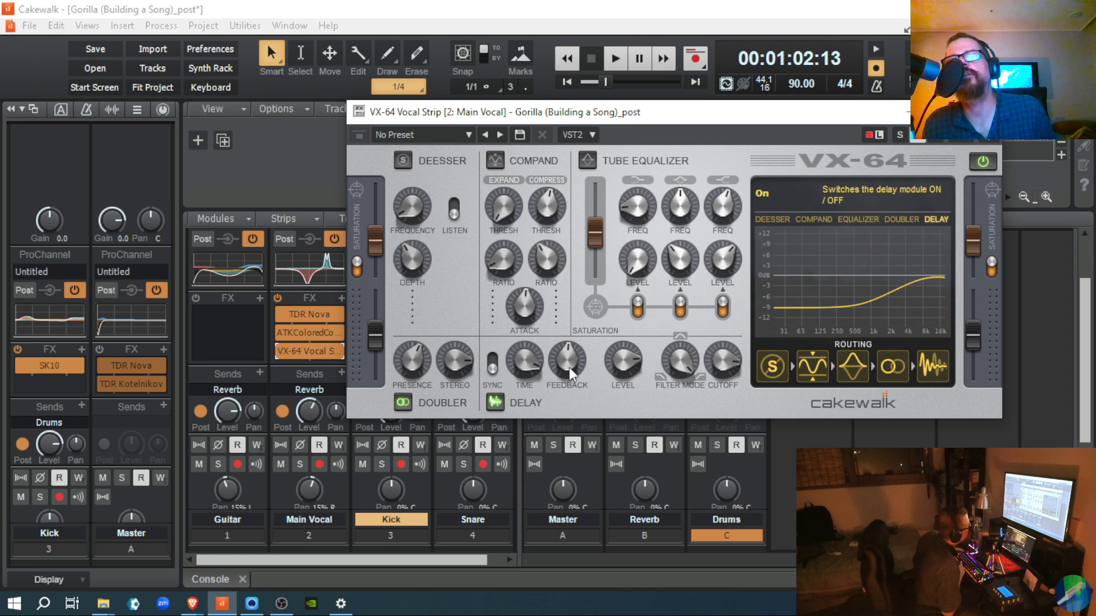
- Try the Delay's feedback at 13.5%, 26.1% and 32.8%, replaying the passage, and raise it to 42.3%
drag(569, 361, 577, 419)
key(space)
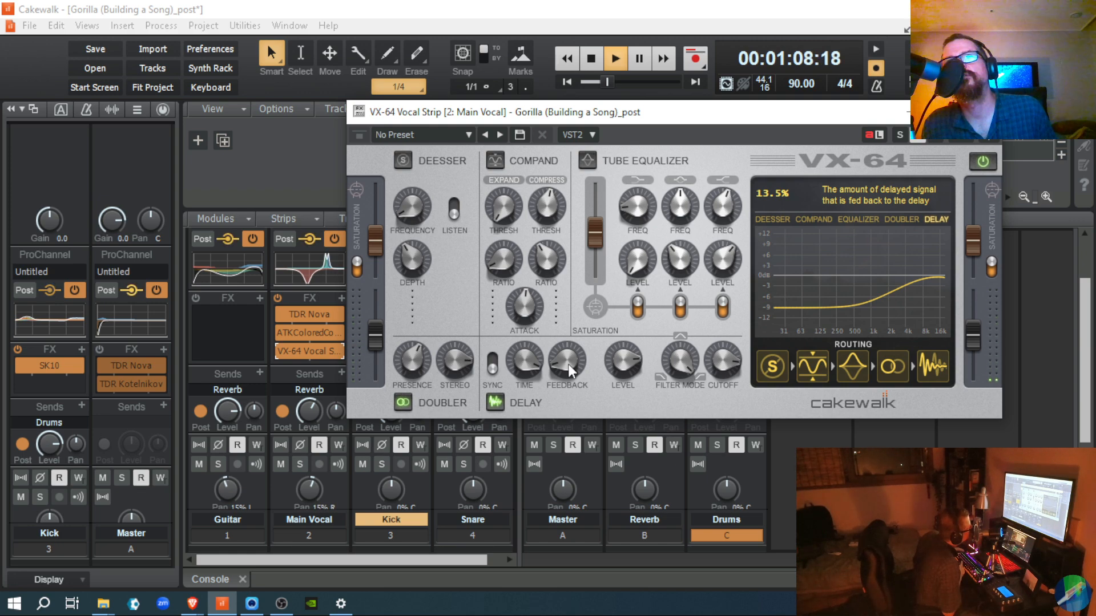
key(space)
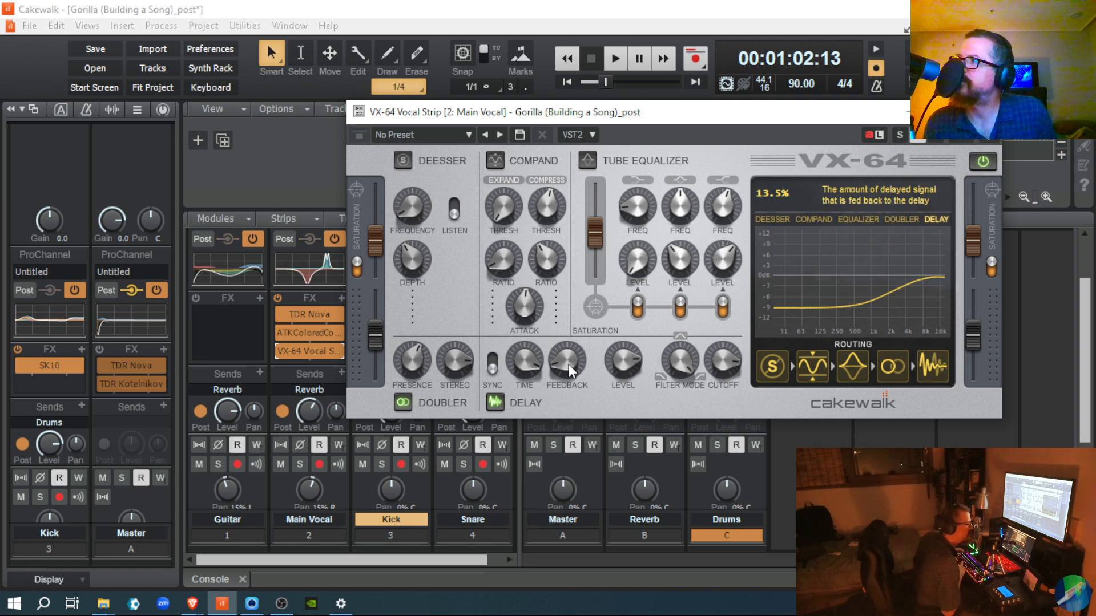
drag(567, 364, 563, 337)
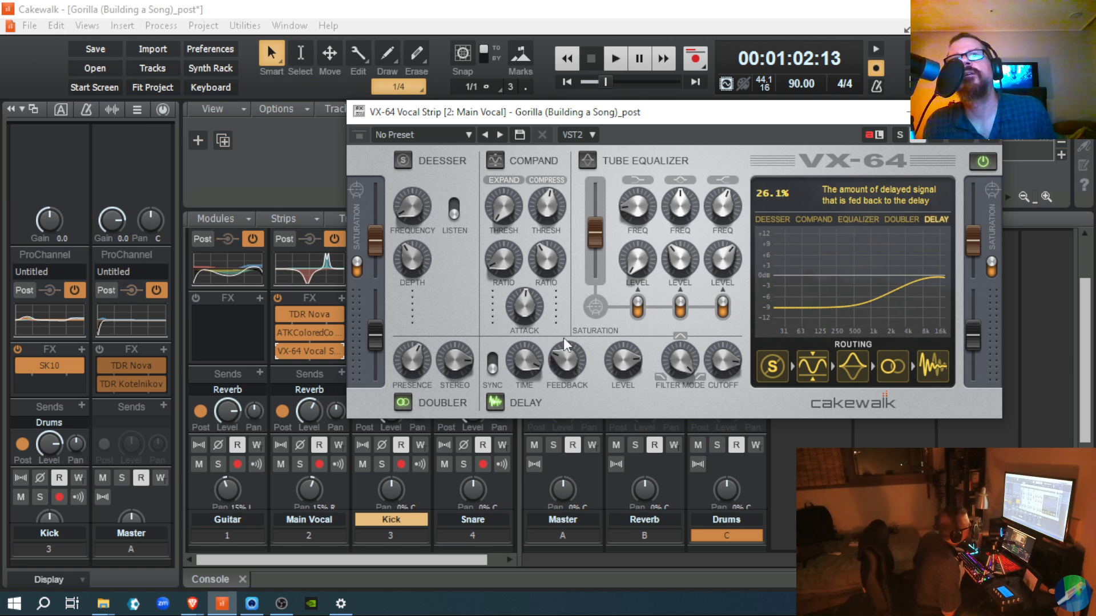
key(space)
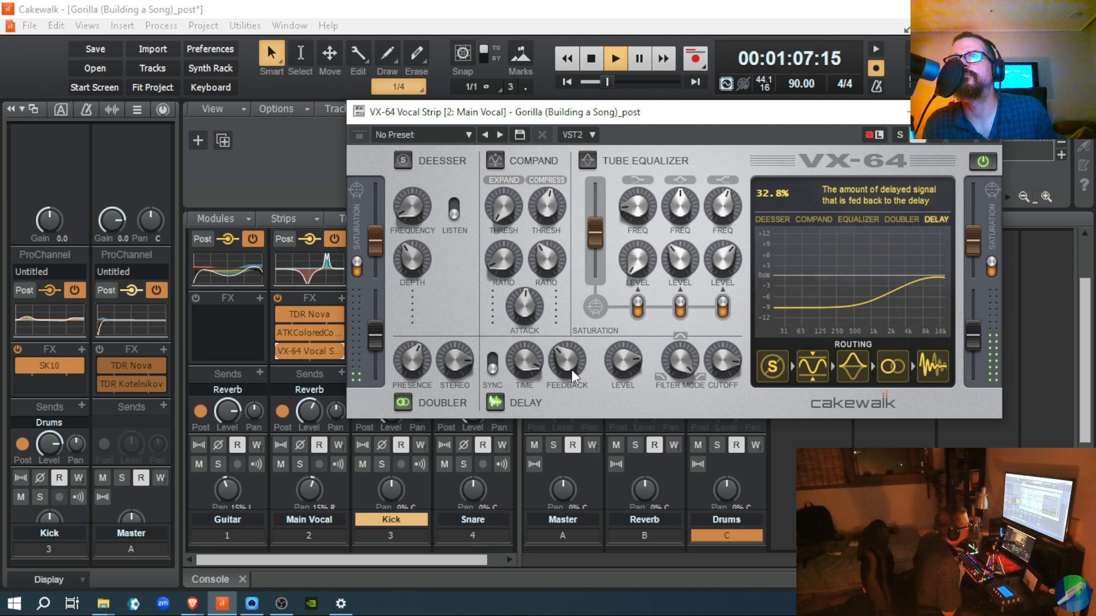
key(space)
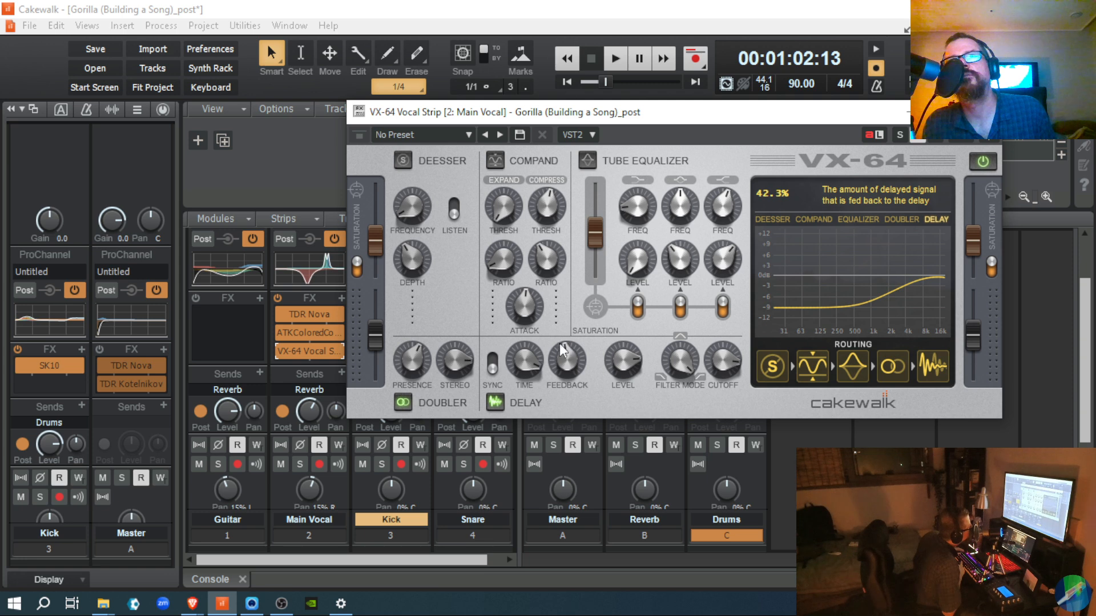
- Try the Delay's feedback at 44.1%, 52.6% and 55.8%, replaying the passage each time, and raise it to 61.7%
scroll(559, 344, up, 1)
key(space)
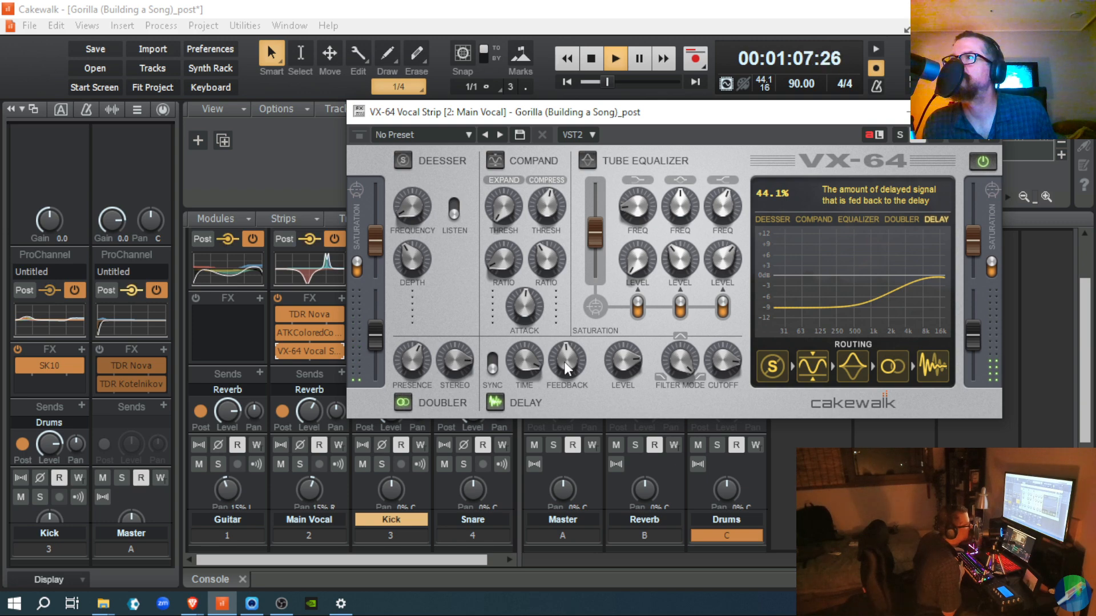
key(space)
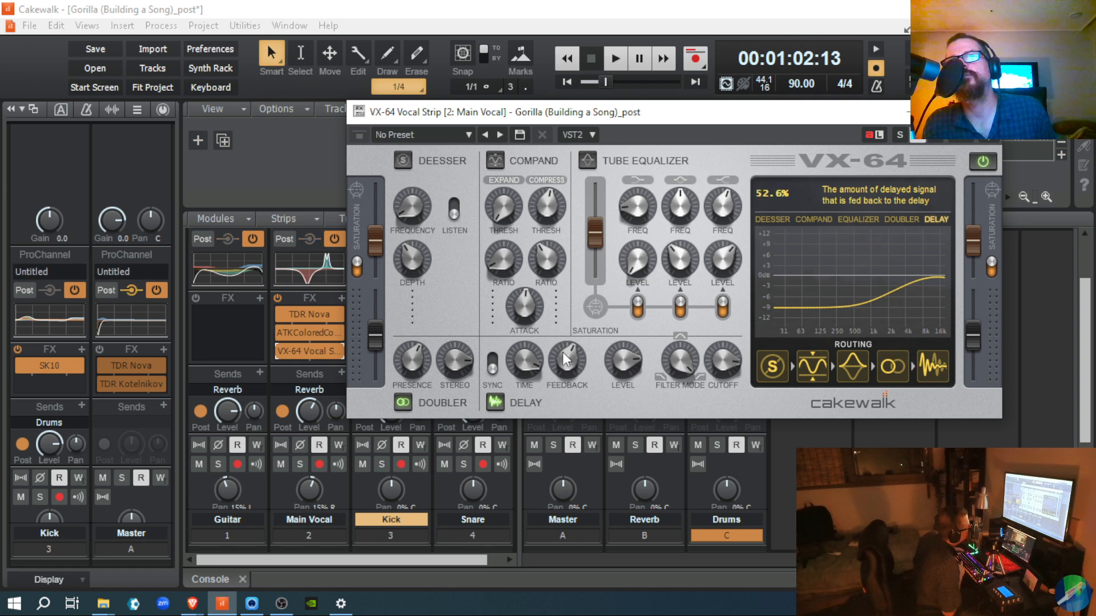
key(space)
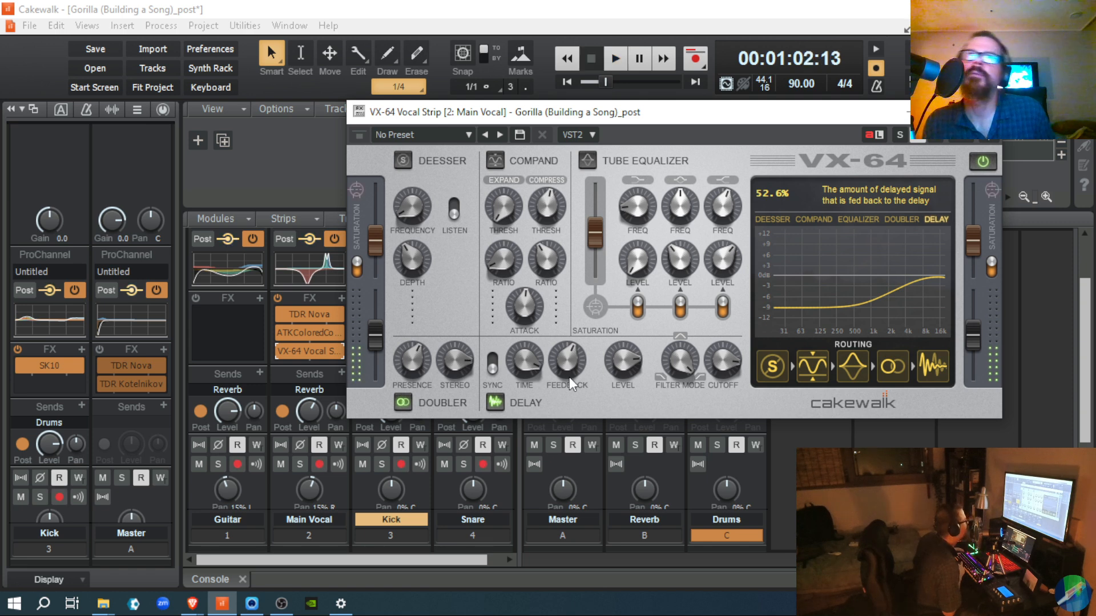
key(space)
drag(567, 361, 565, 356)
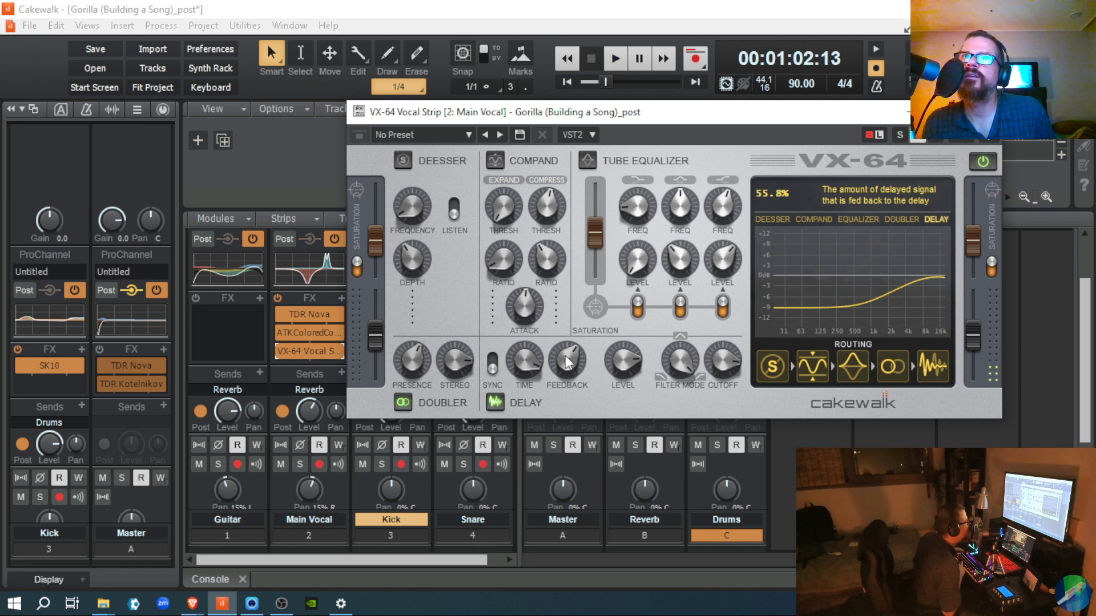
key(space)
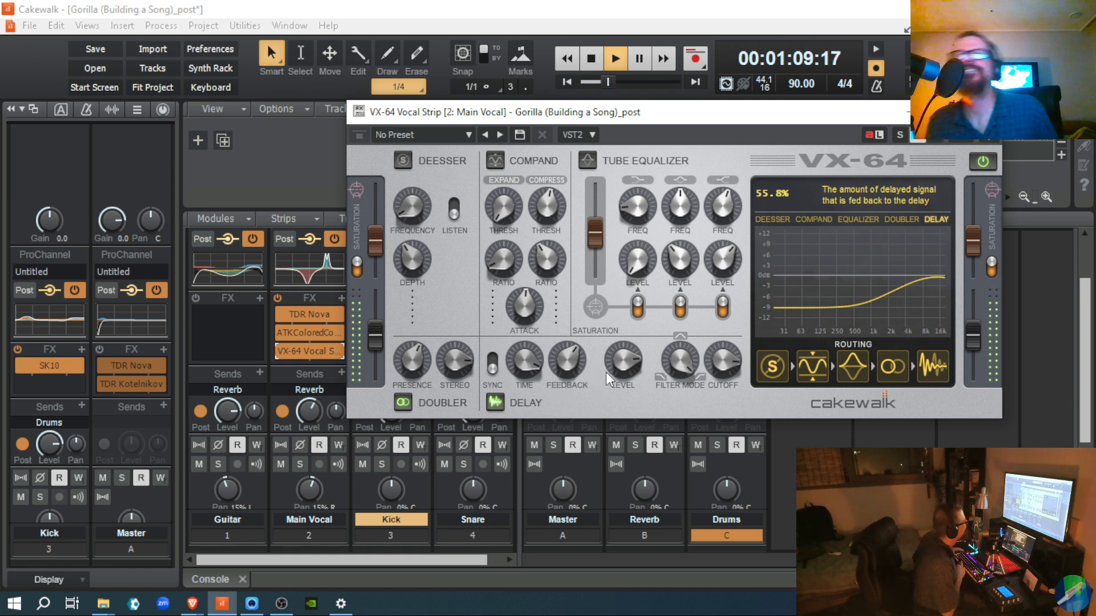
key(space)
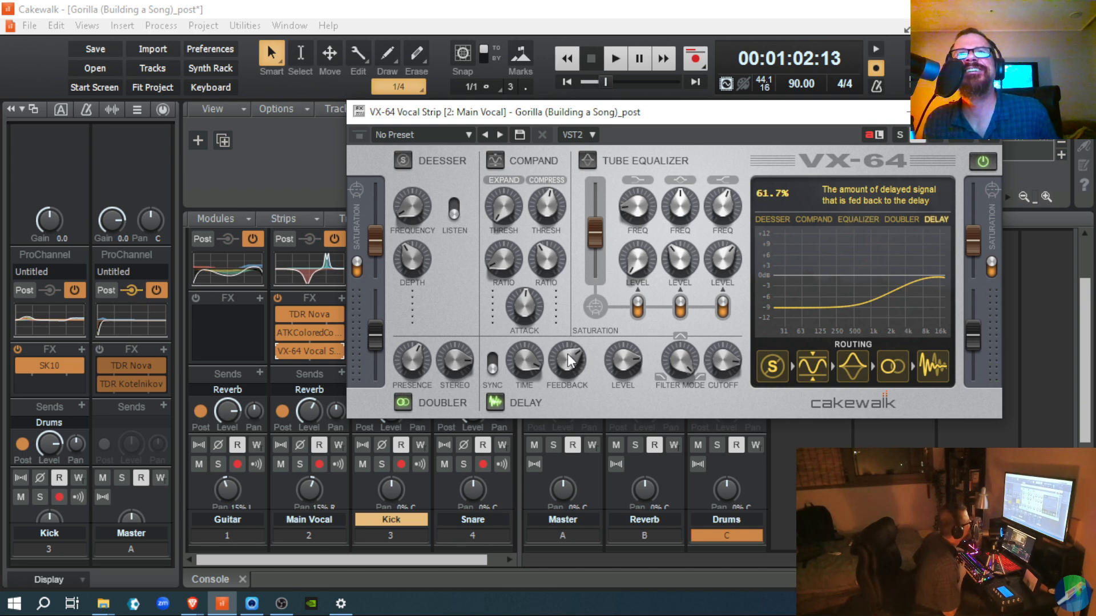
key(space)
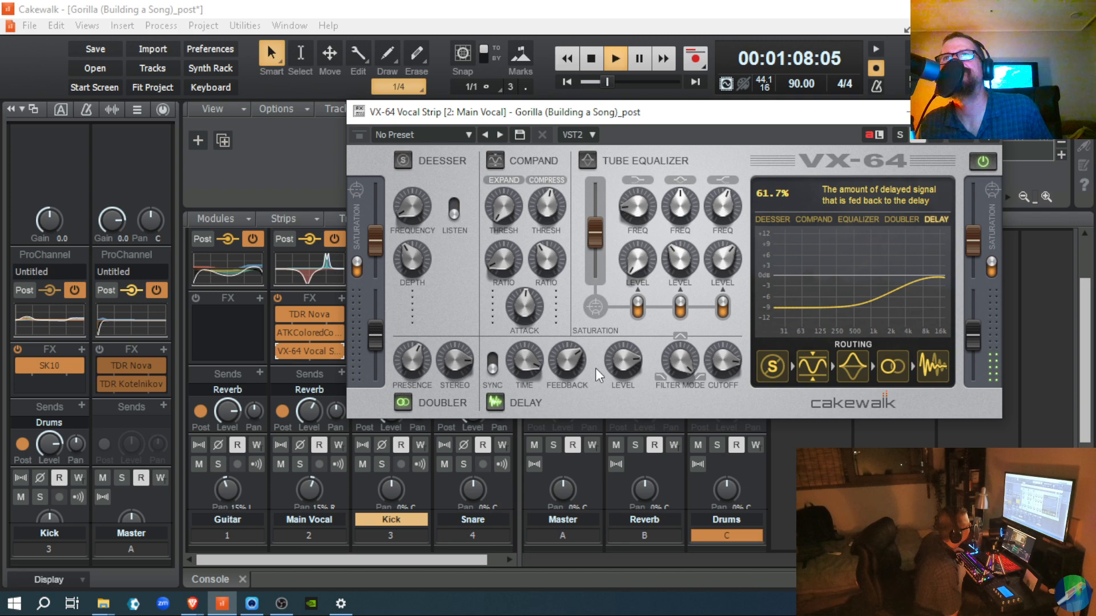
- Try the Delay's level at -18.5, -11.9 and -7.2 dB, replaying the passage each time, and raise it to -5.6 dB
key(space)
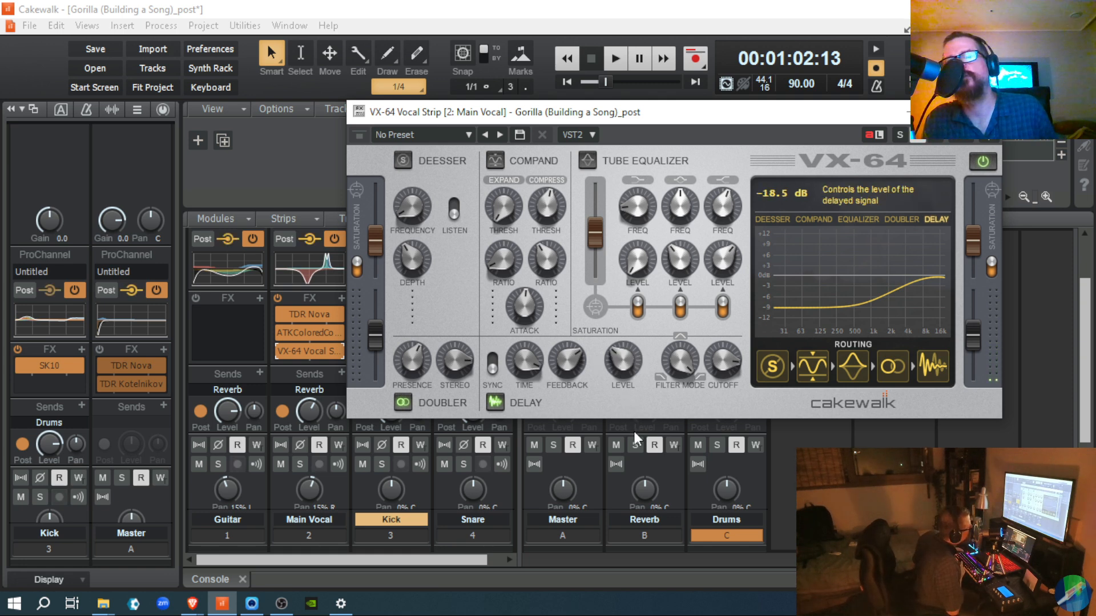
key(space)
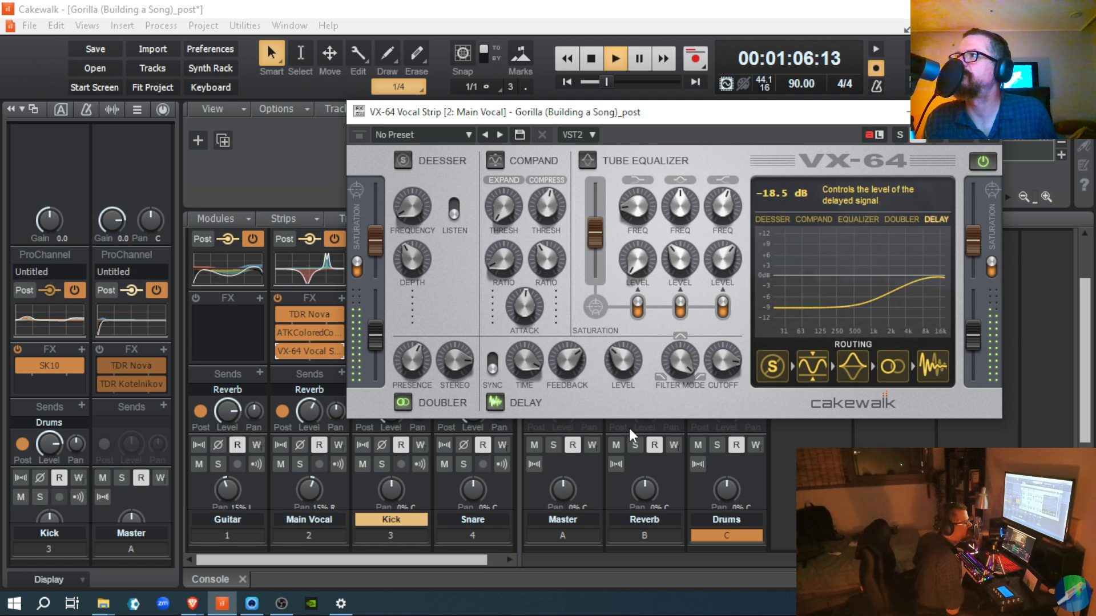
key(space)
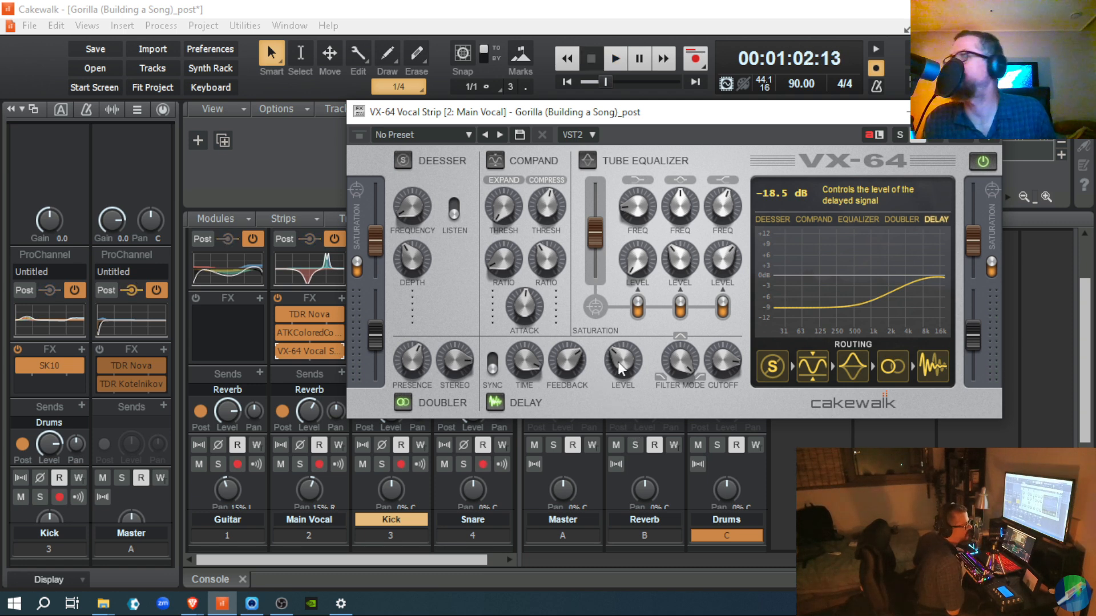
drag(619, 363, 615, 347)
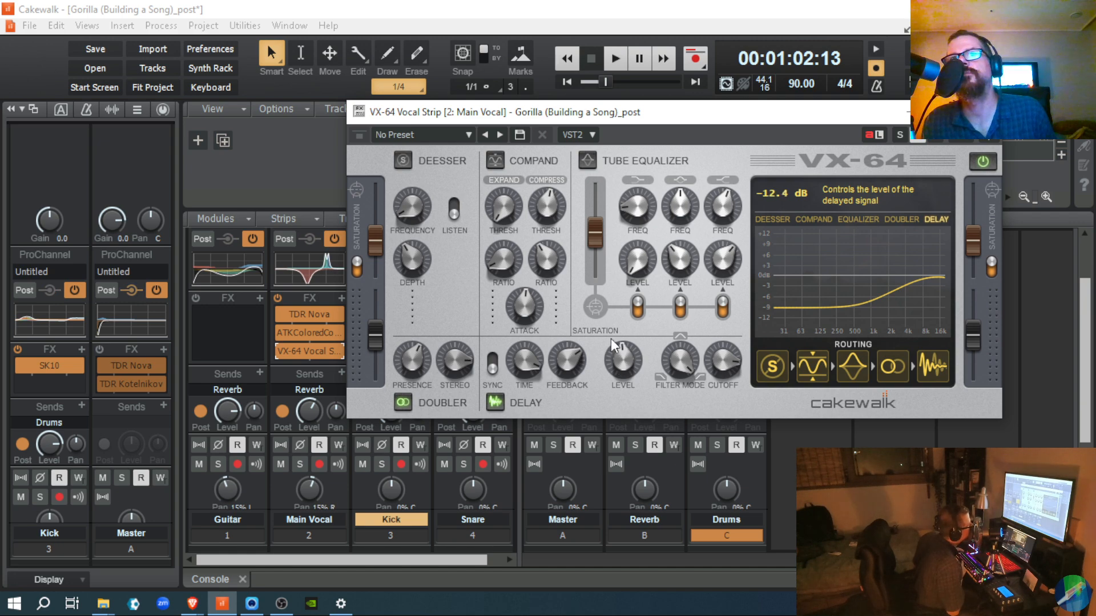
key(space)
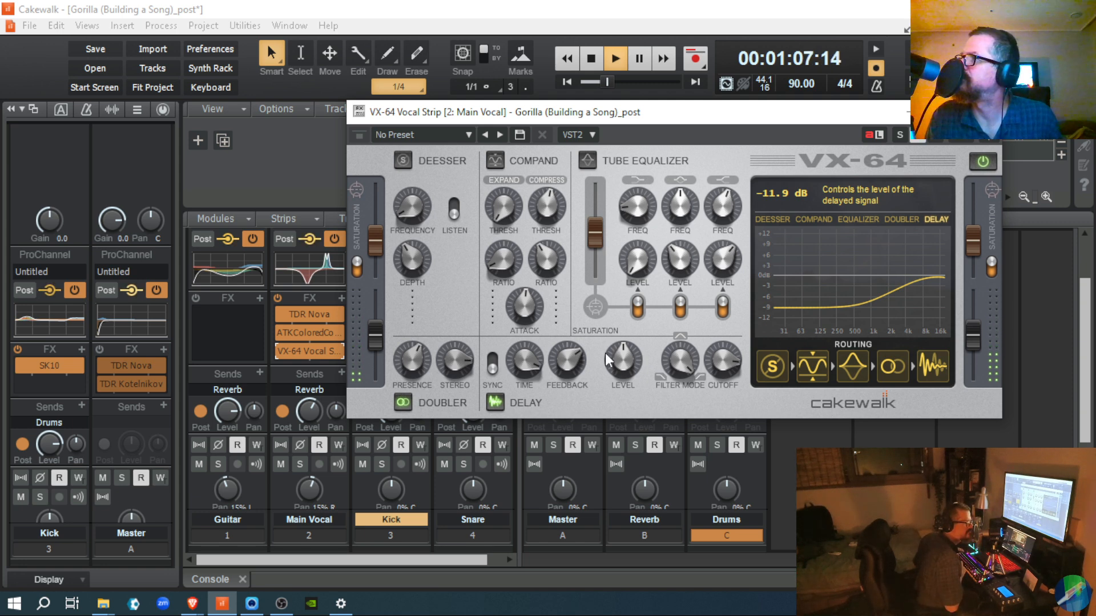
key(space)
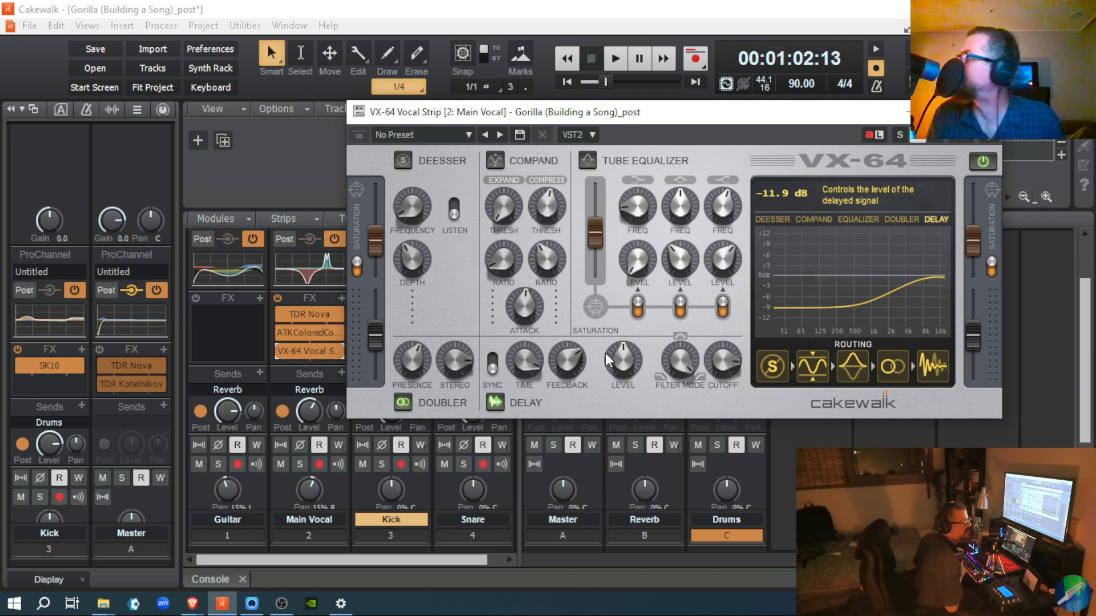
drag(621, 360, 611, 333)
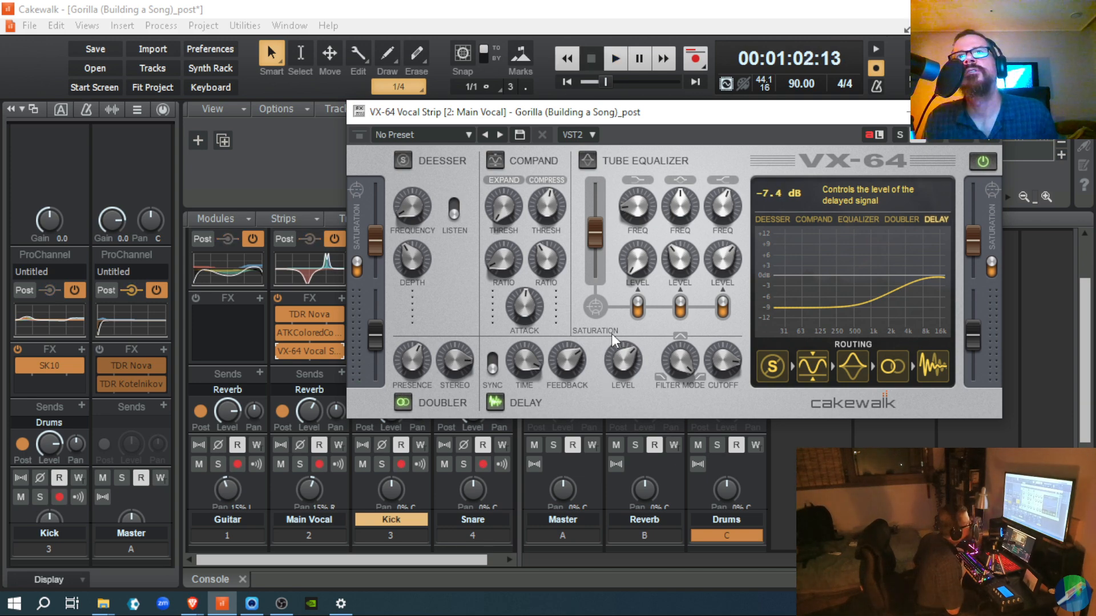
key(space)
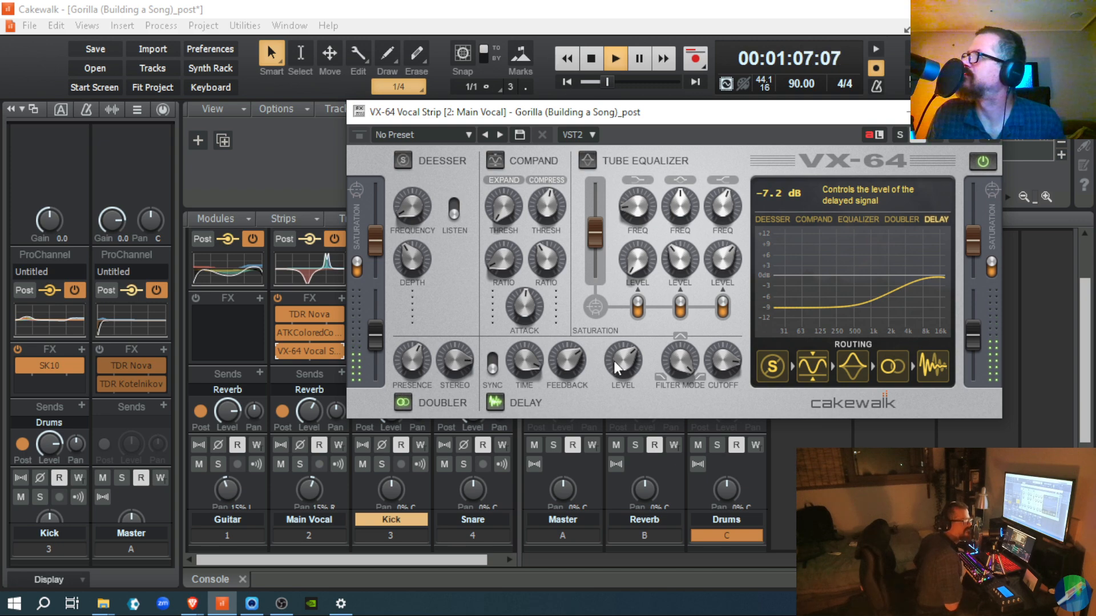
key(space)
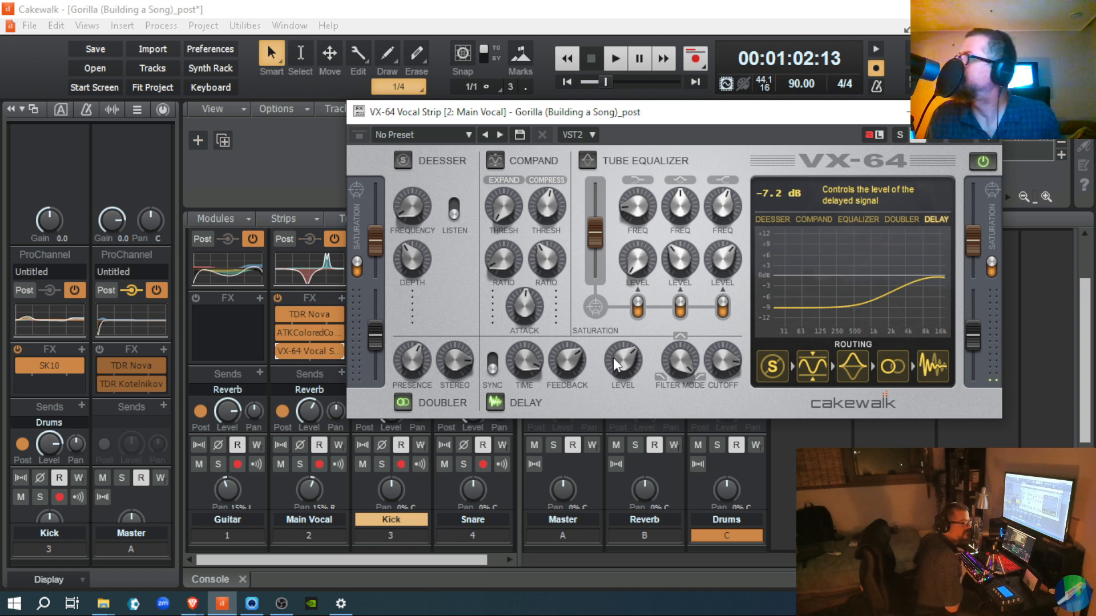
drag(619, 363, 618, 352)
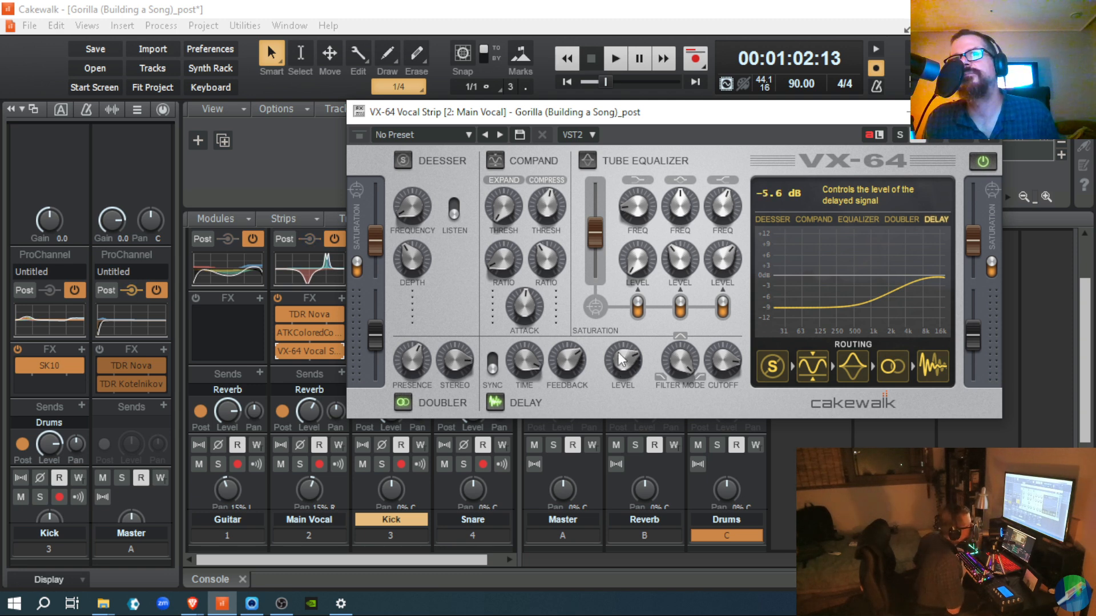
- During playback, sweep the Delay's level up from -Inf dB, set its filter cutoff to 2.97 kHz, and settle the level at -5.0 dB
key(space)
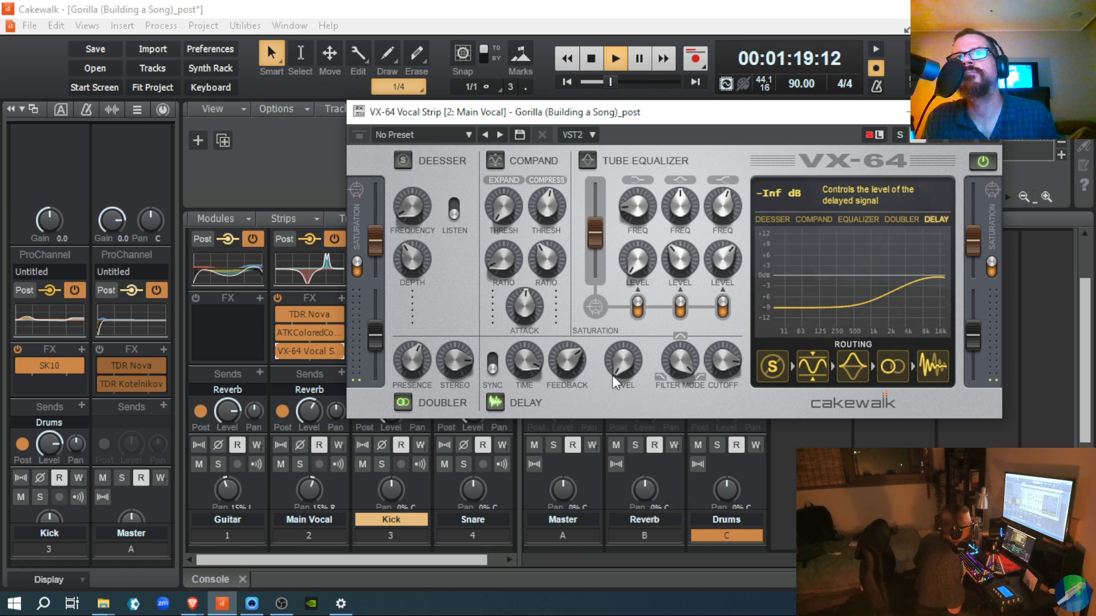
drag(615, 369, 604, 244)
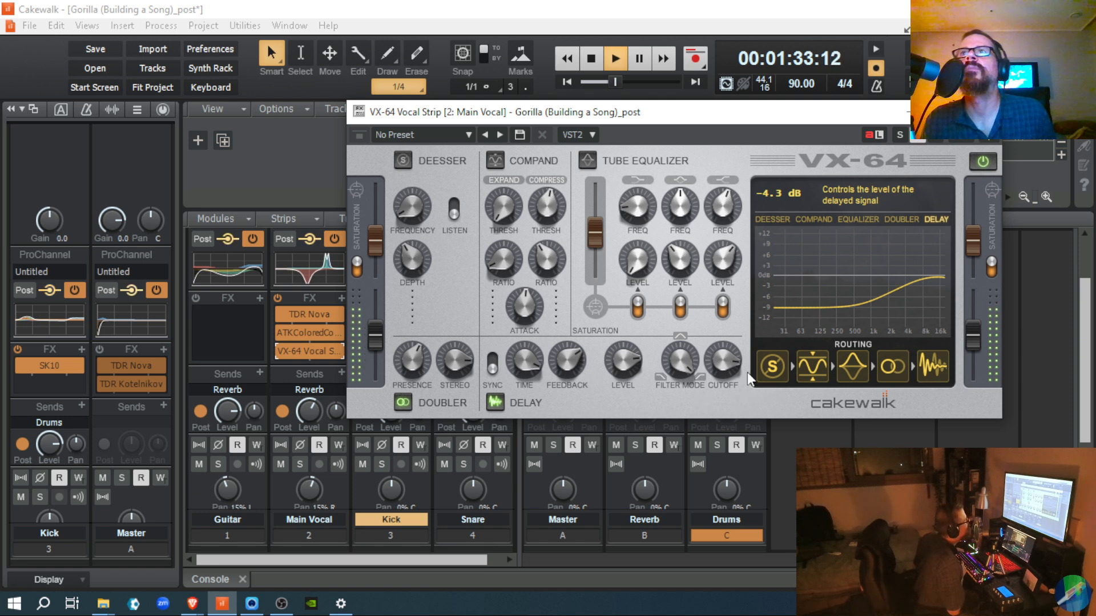
drag(686, 365, 719, 378)
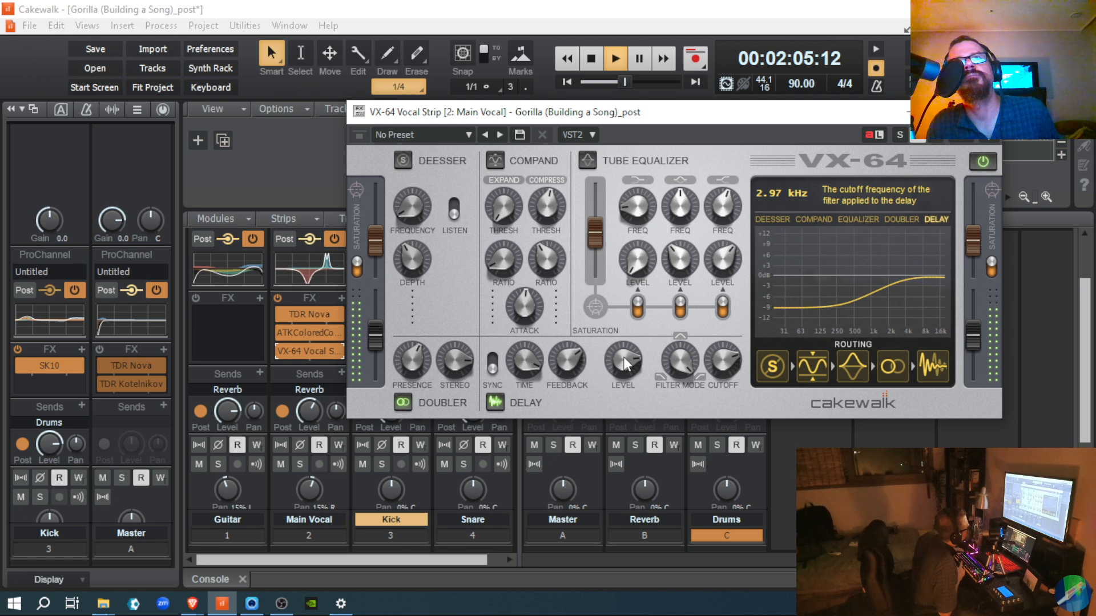
mouse_move(623, 357)
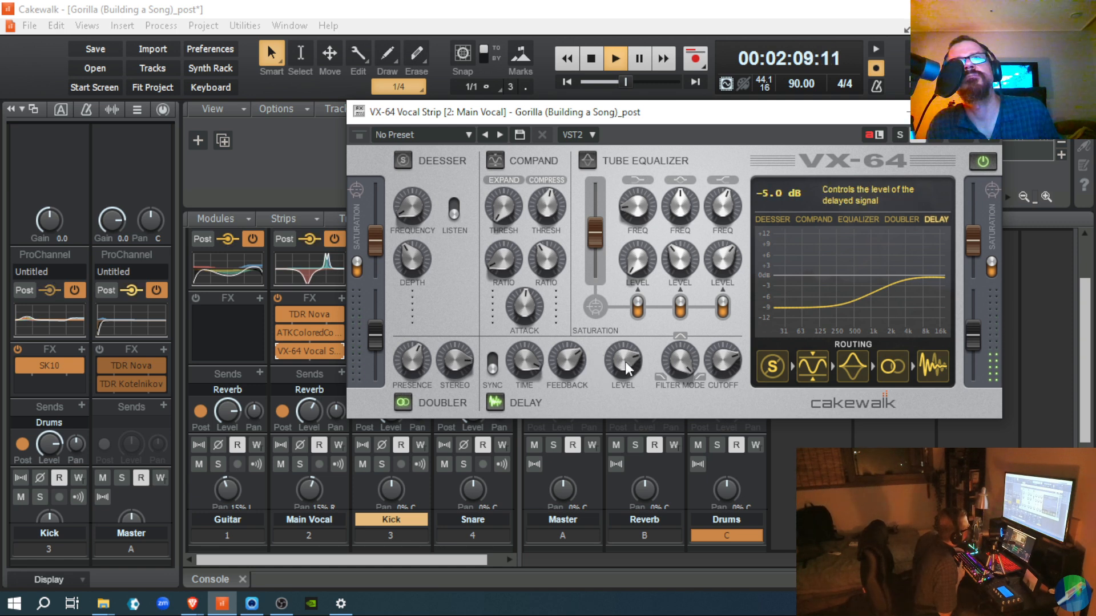
- Try the Compand module with a compress threshold of -18.6 dB, compare it on and off, and leave it switched off
click(497, 160)
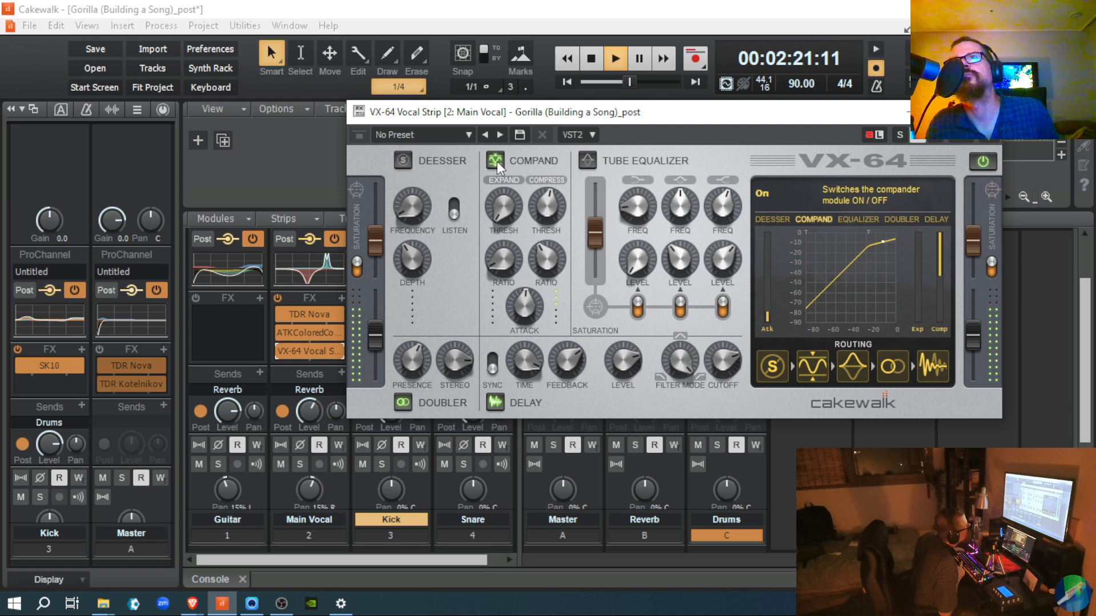
drag(544, 219, 551, 182)
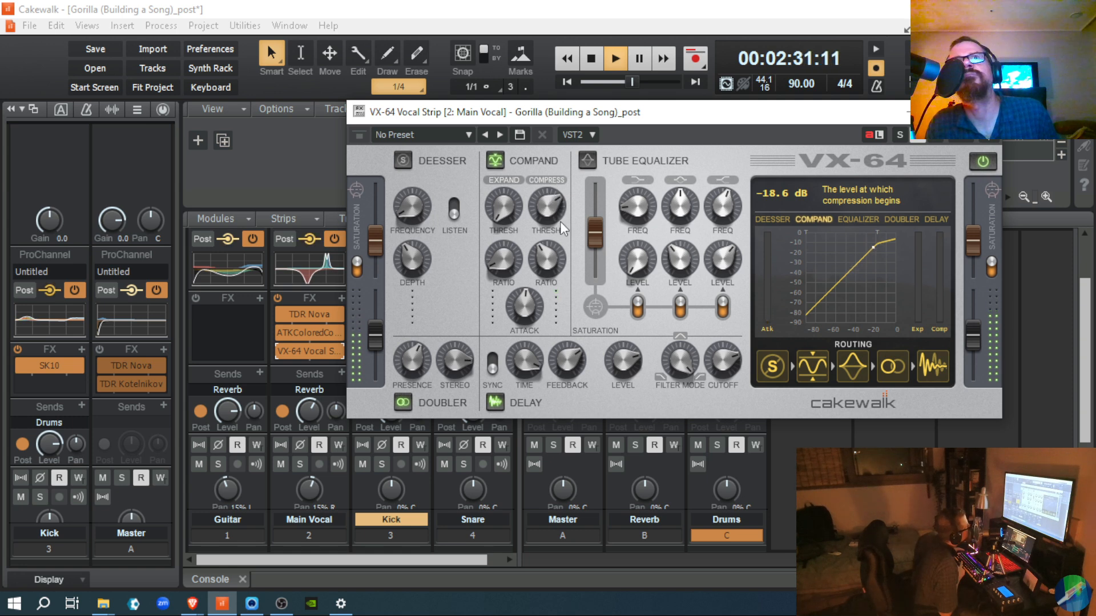
click(496, 161)
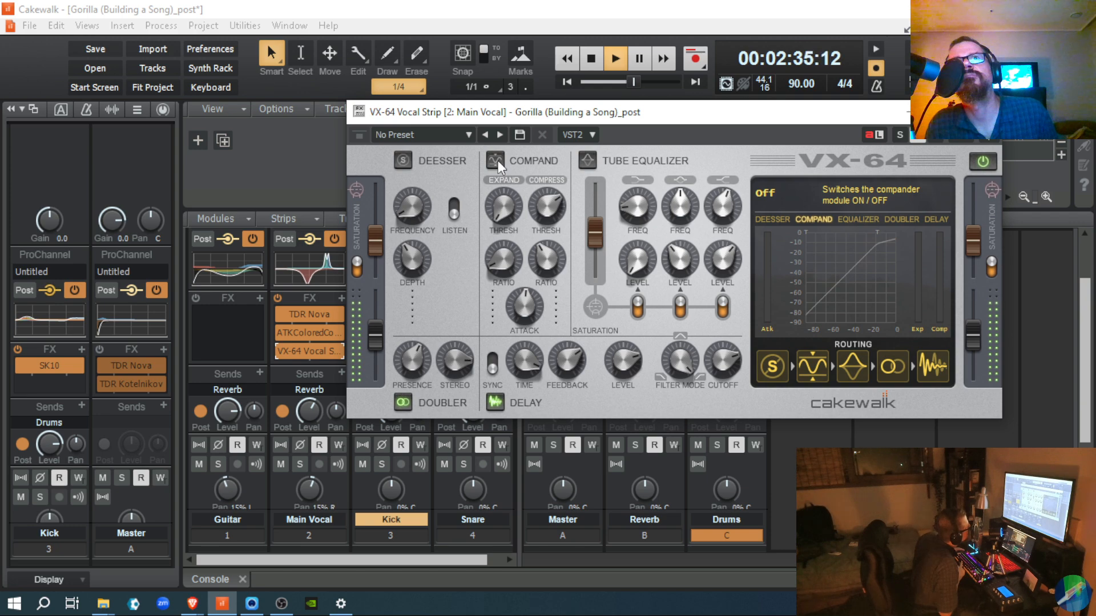
click(496, 162)
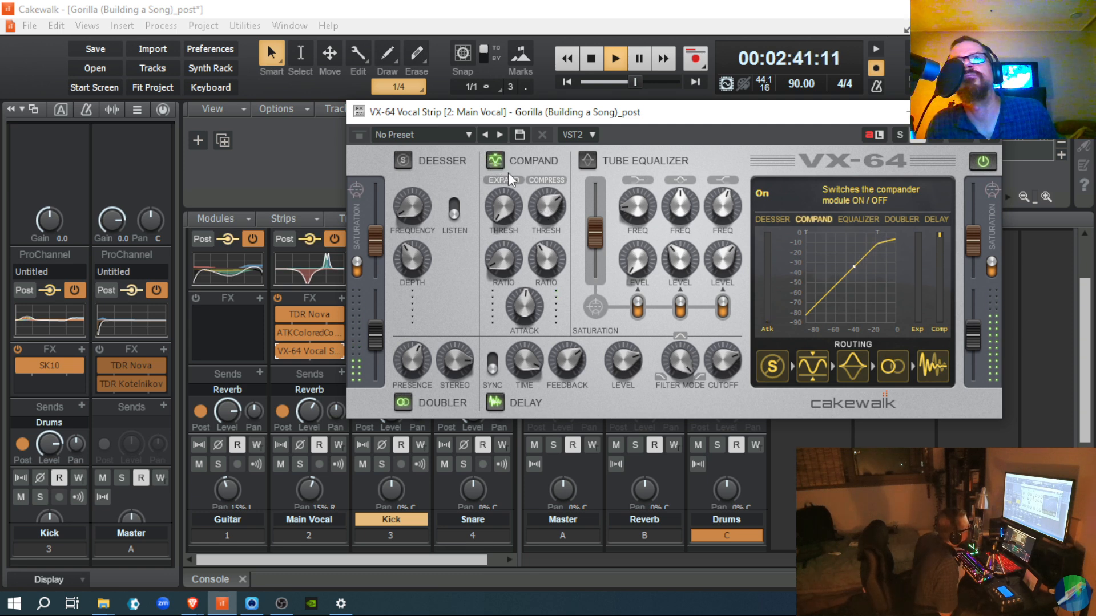
click(498, 160)
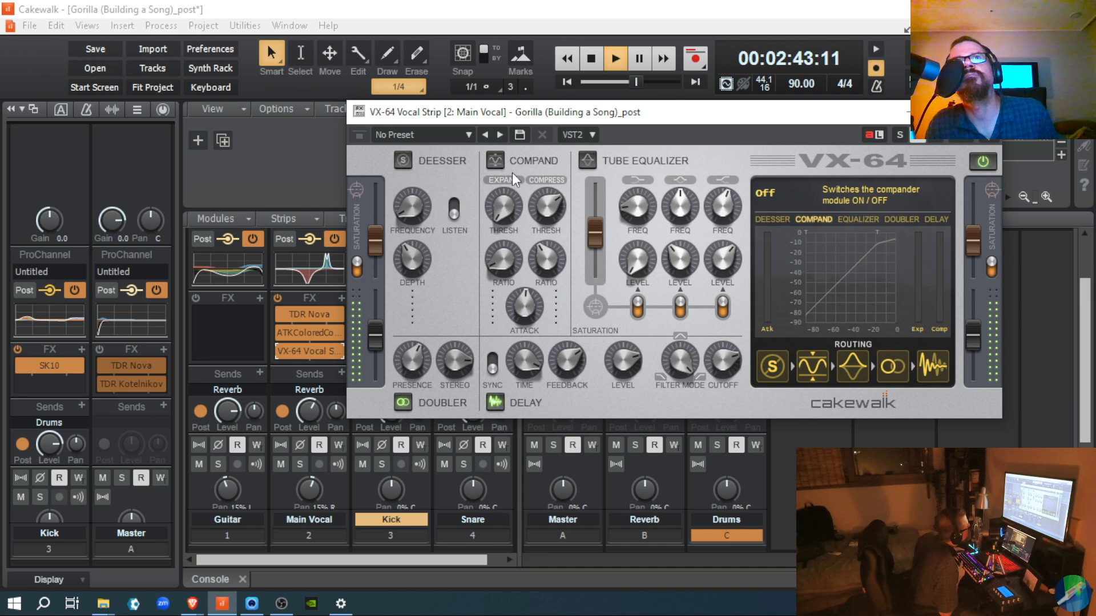
- Stop playback, close the VX-64 Vocal Strip, and select the Guitar and then the Main Vocal channel strip
key(space)
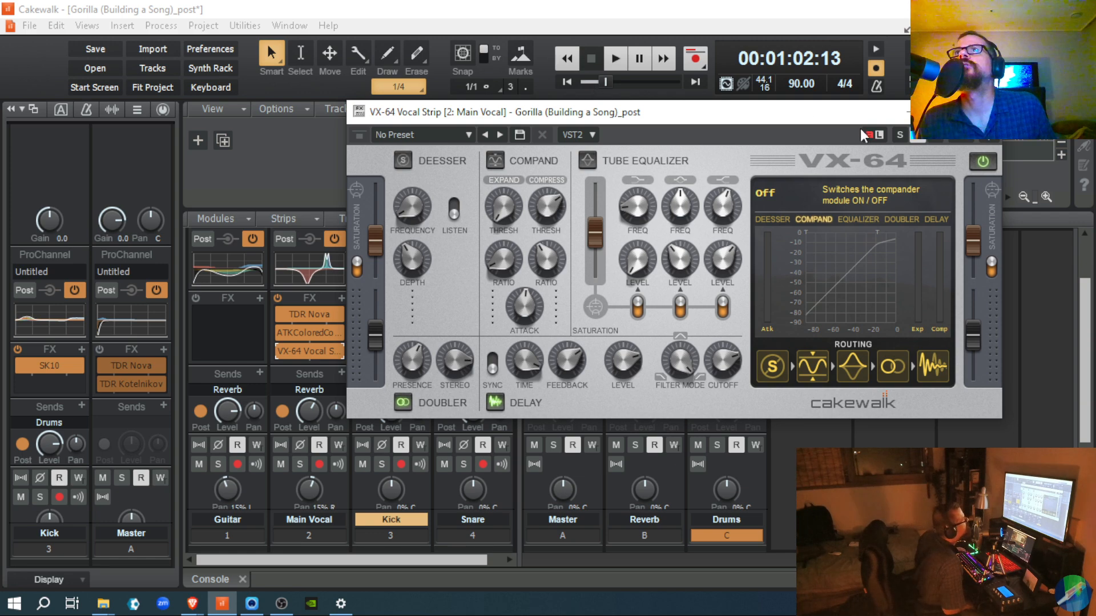
click(983, 112)
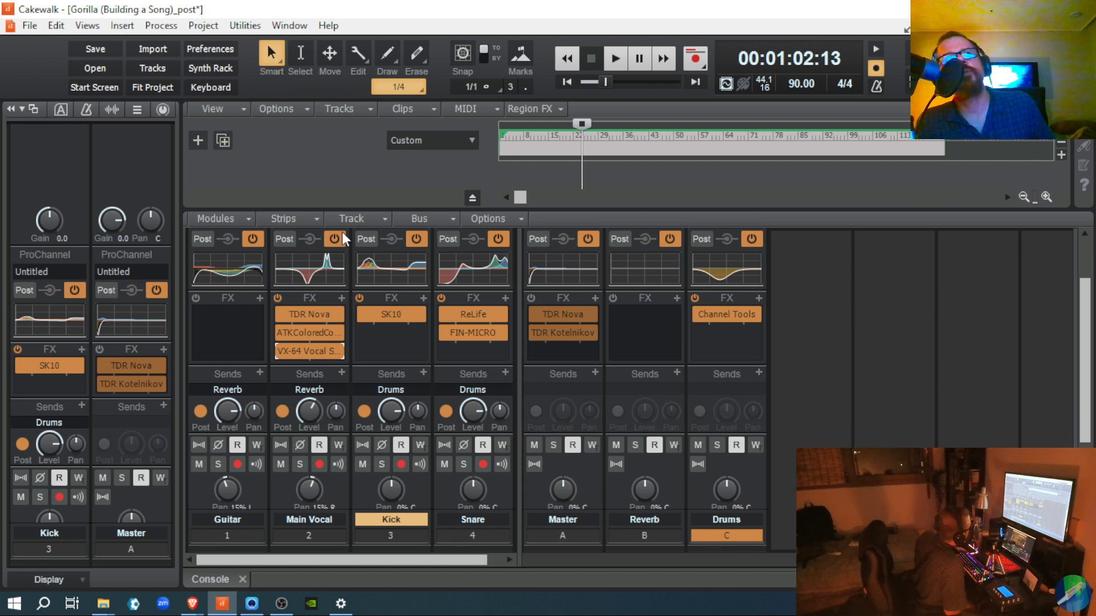
click(259, 508)
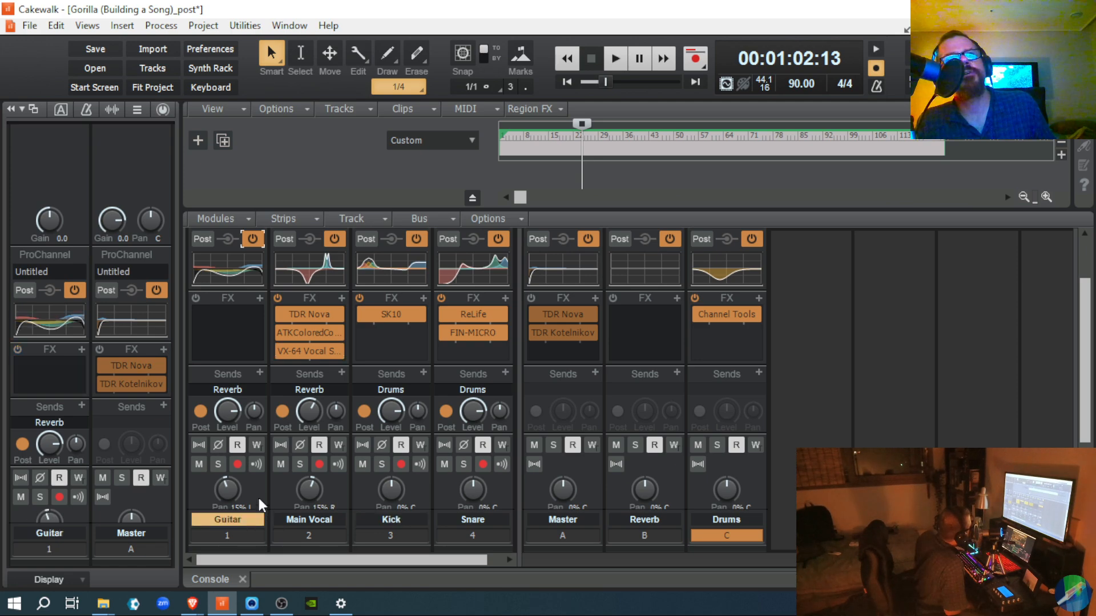
click(285, 485)
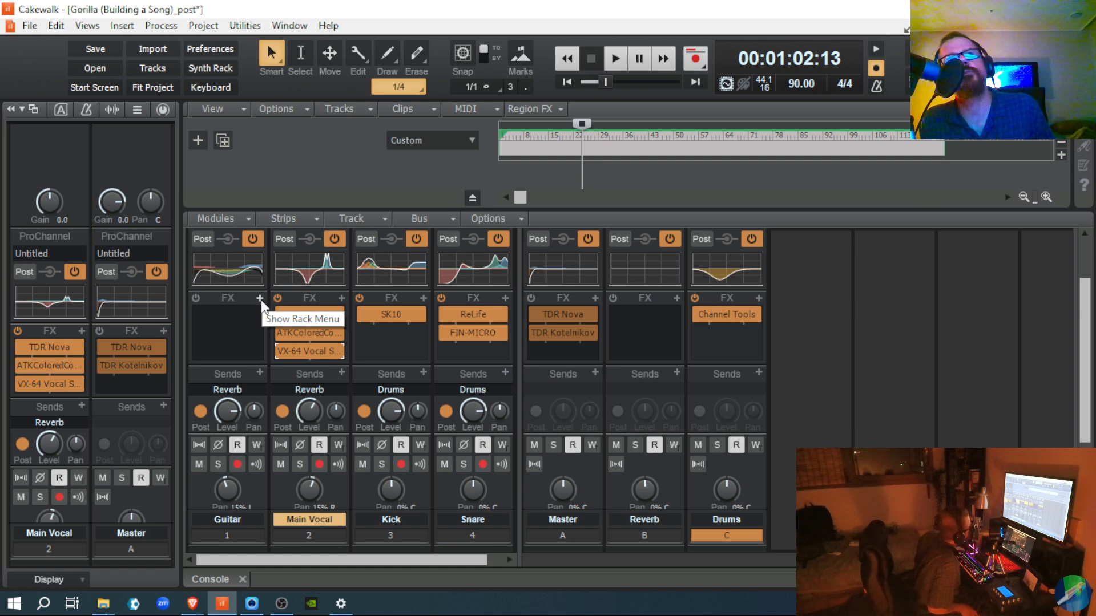
- Insert the VST3 version of FIN-MICRO into the Guitar track's FX rack and move its window clear of the Guitar strip
click(260, 298)
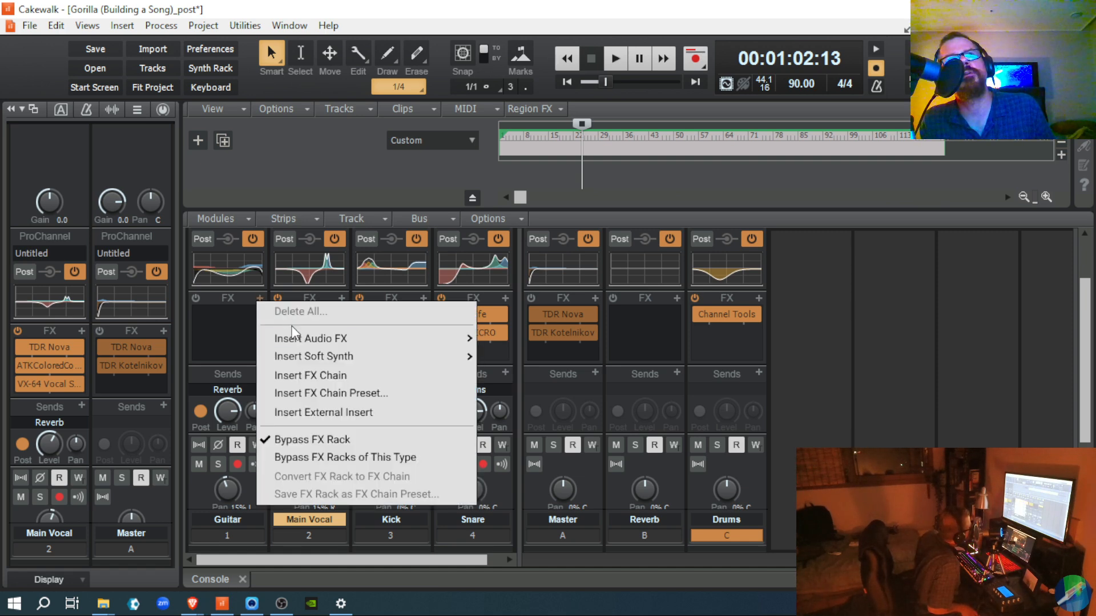
mouse_move(303, 341)
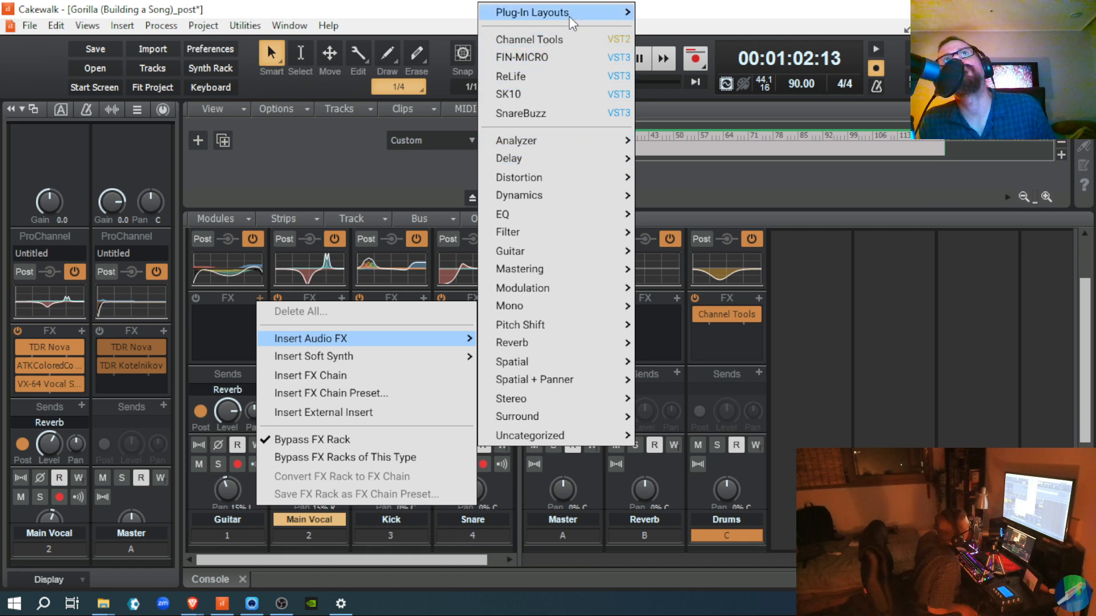
mouse_move(573, 22)
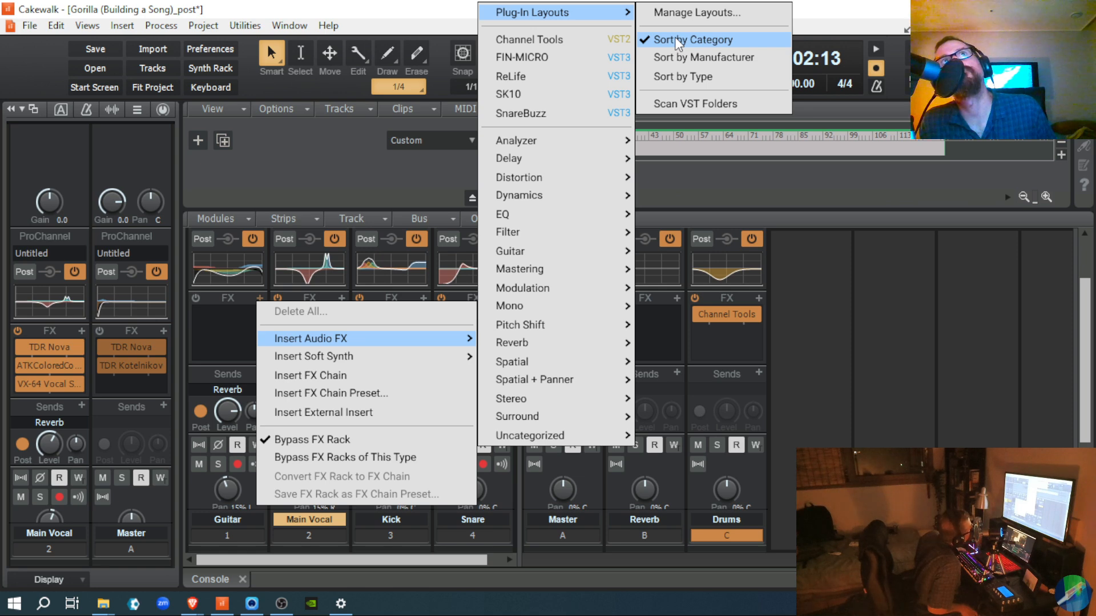
mouse_move(571, 164)
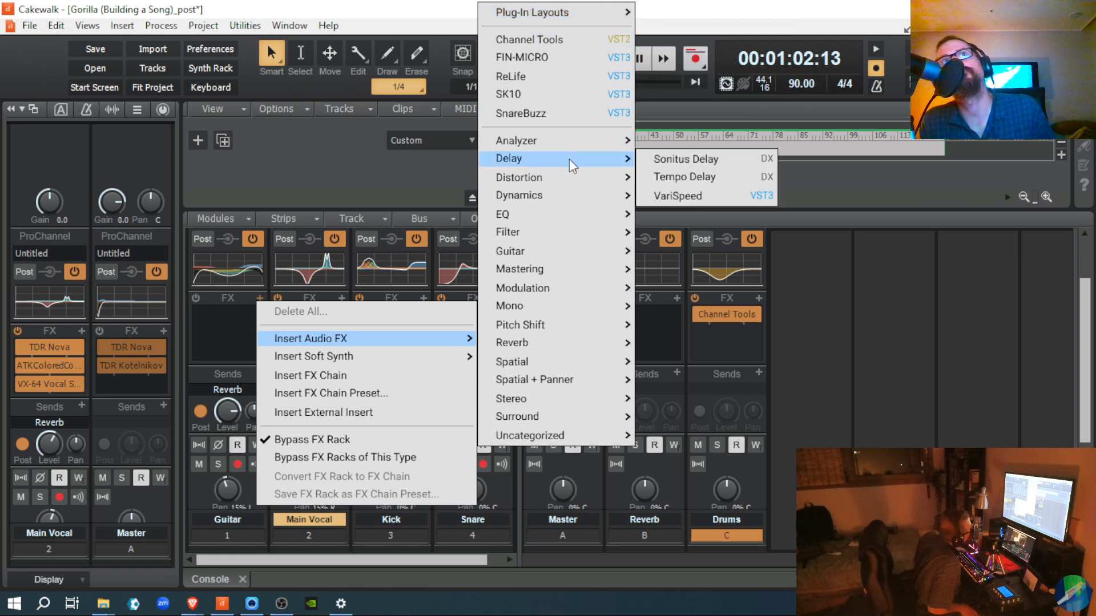
mouse_move(572, 203)
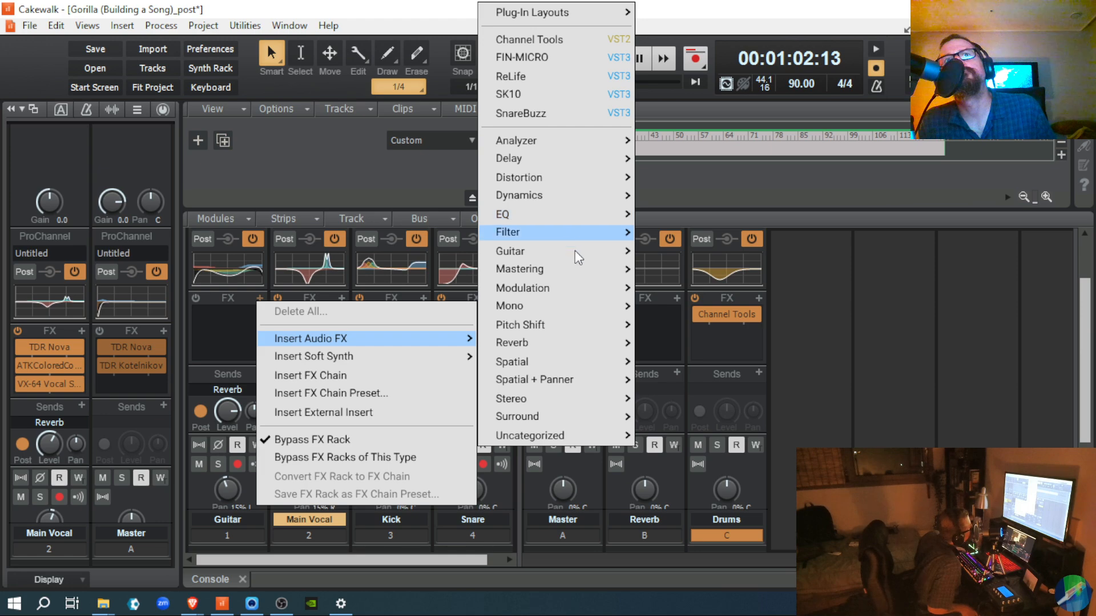
mouse_move(551, 440)
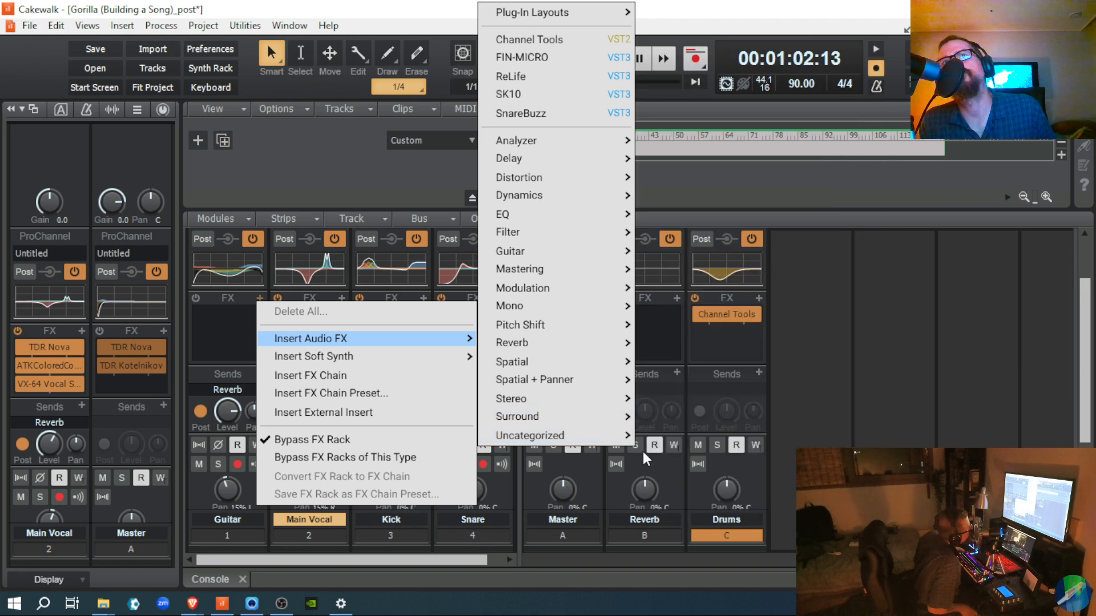
mouse_move(627, 438)
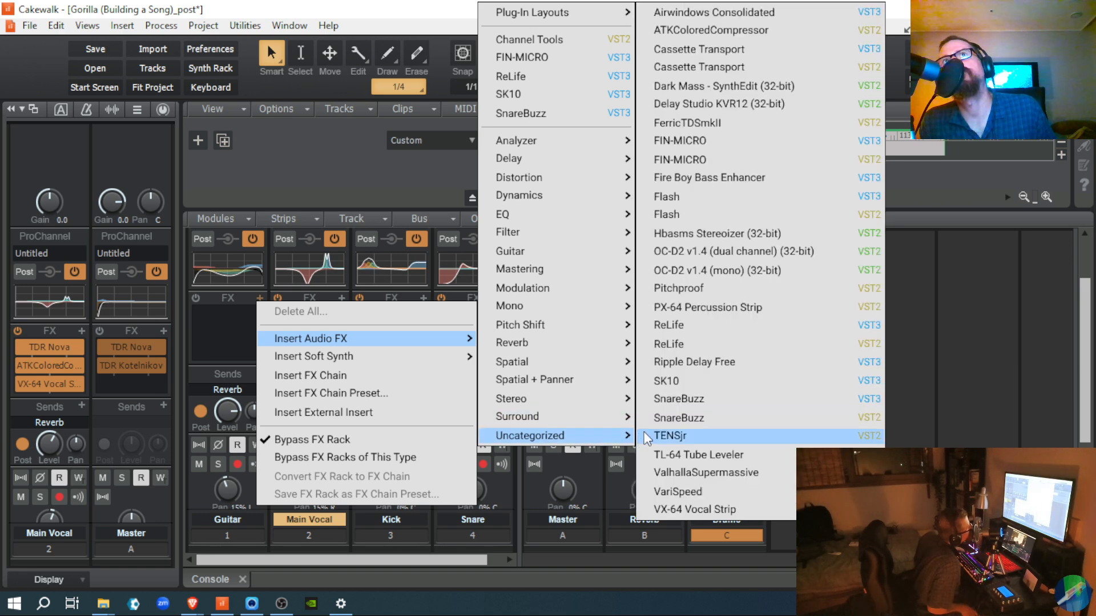
click(715, 149)
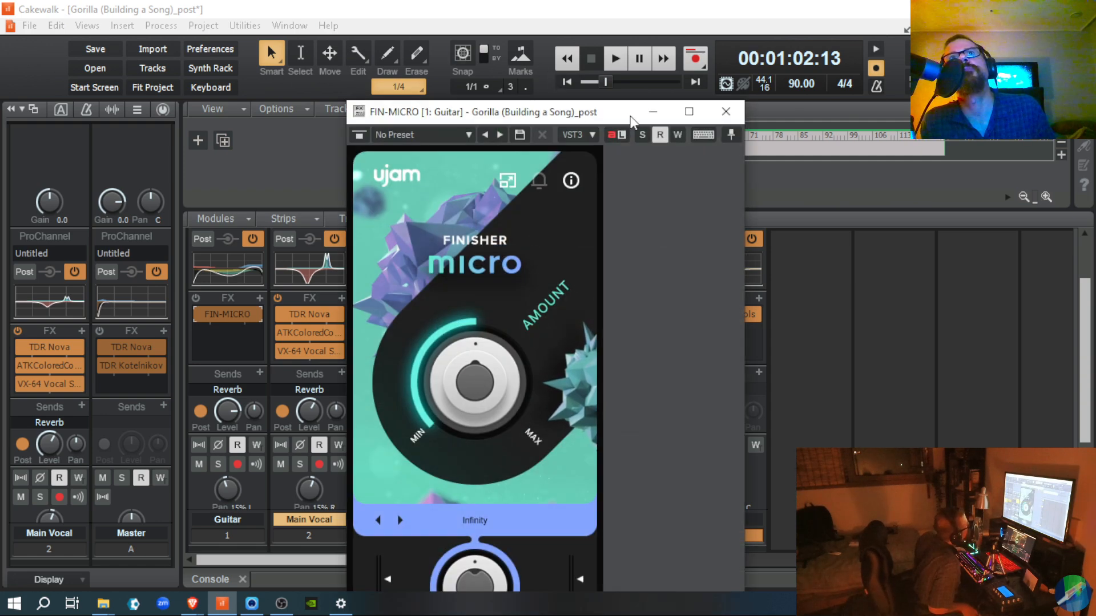
drag(615, 114, 677, 27)
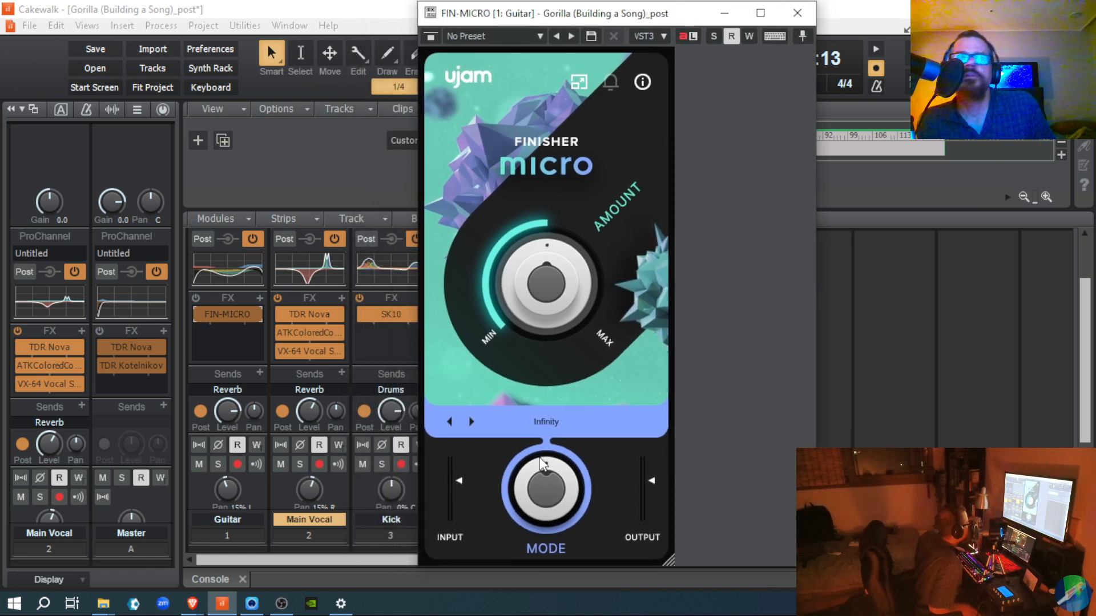
- Enable the Guitar track's FX rack and replay the passage to hear FIN-MICRO in Infinity mode
click(197, 305)
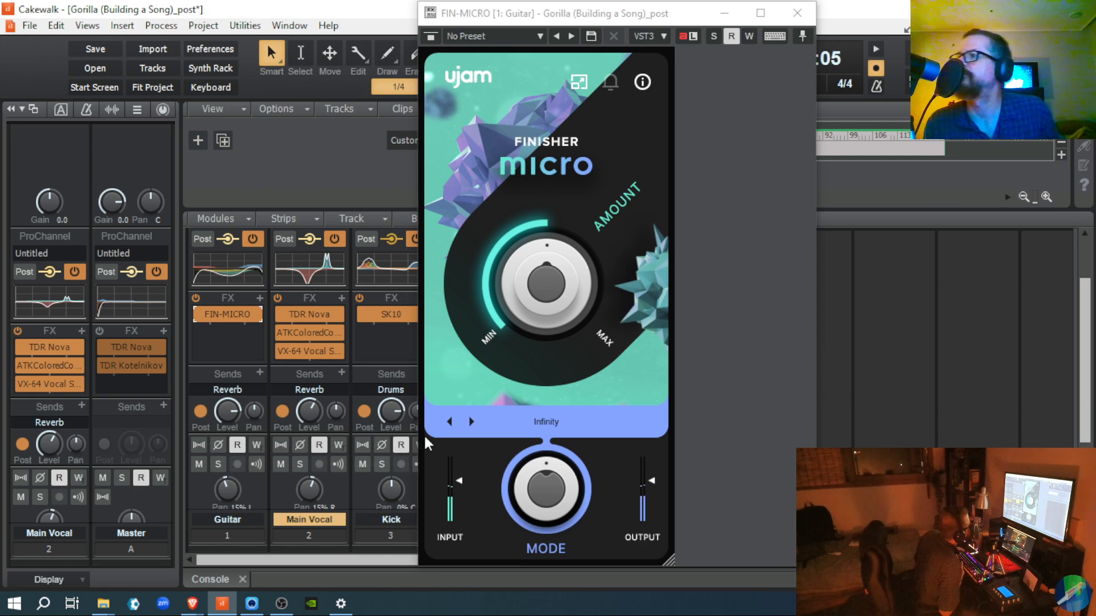
key(space)
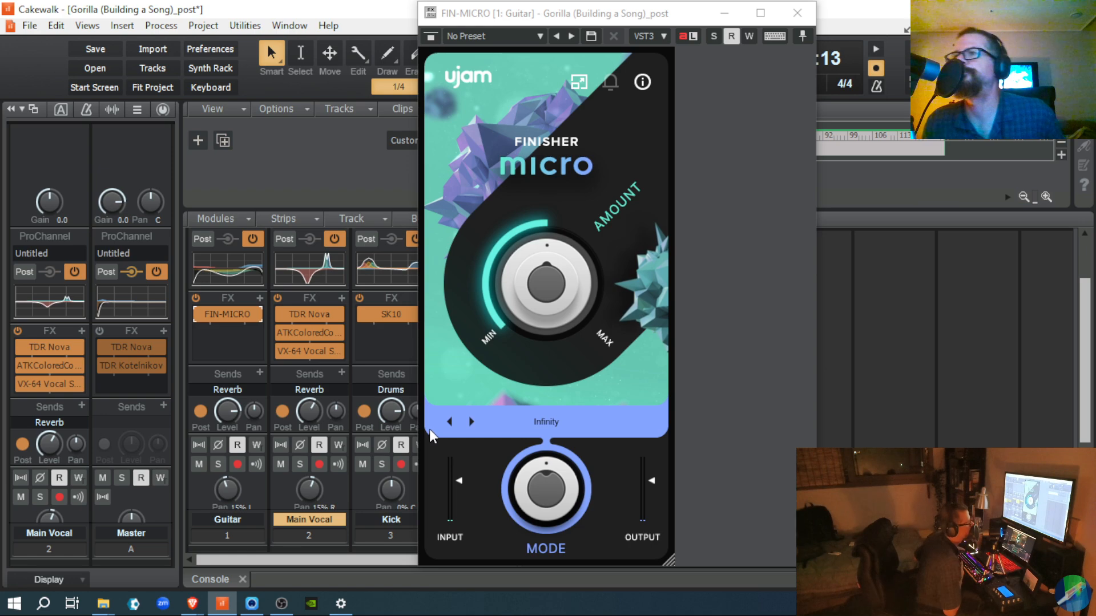
key(space)
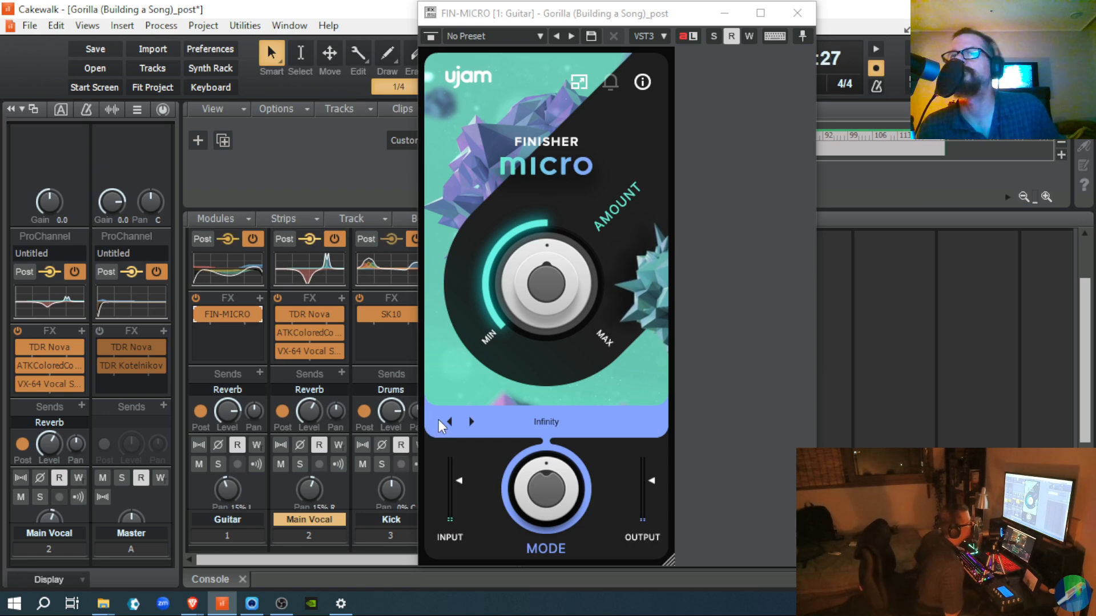
key(space)
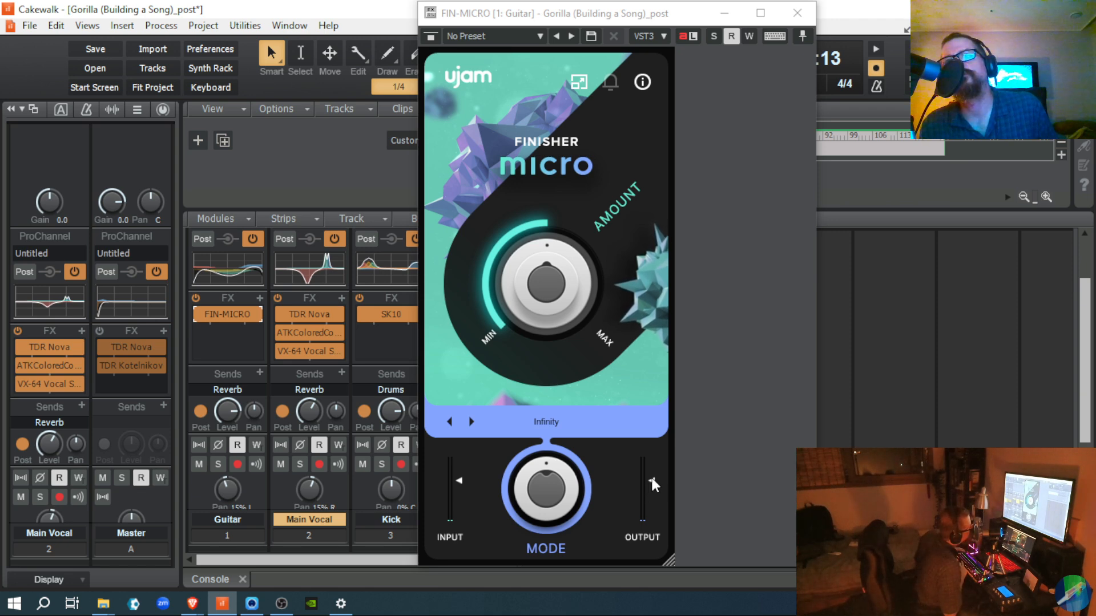
- During playback, try lower FIN-MICRO output levels, raise the output again to just below its starting position, and nudge the amount down slightly
drag(653, 483, 649, 500)
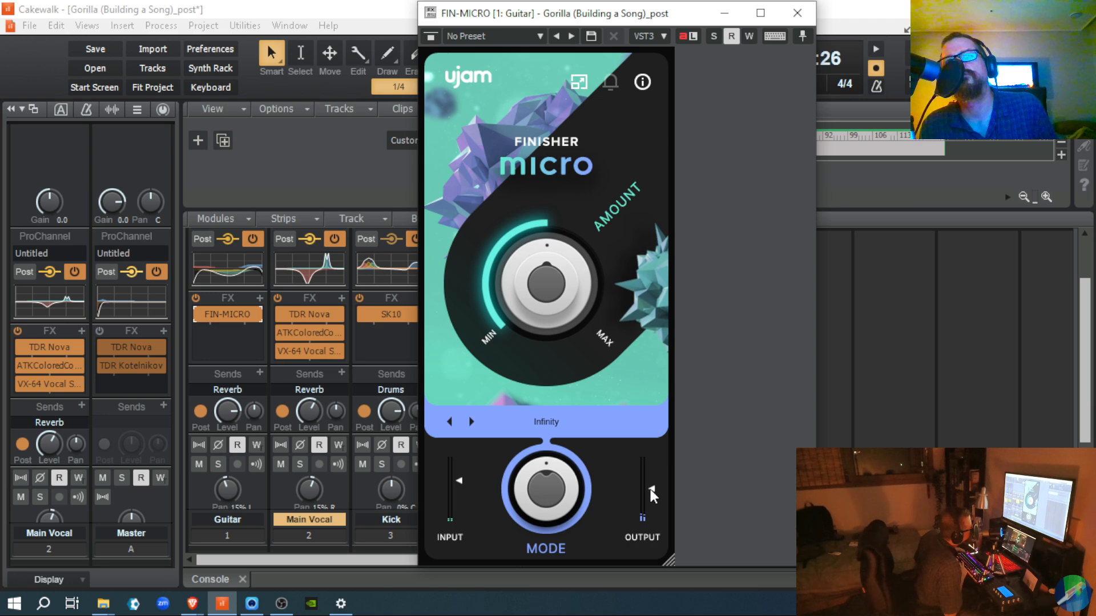
drag(649, 488, 650, 495)
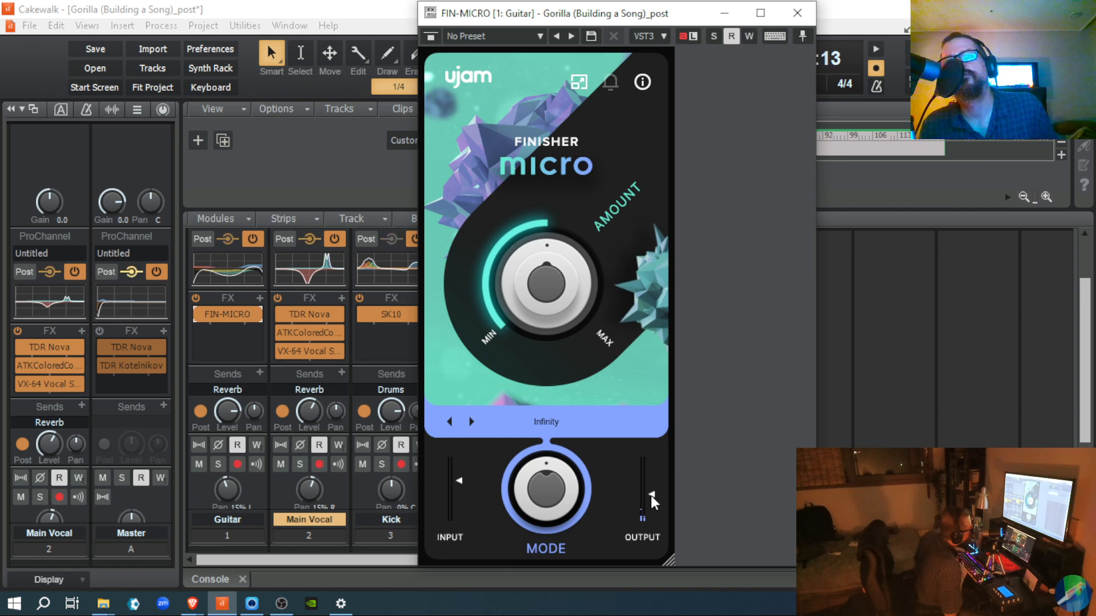
drag(651, 495, 651, 481)
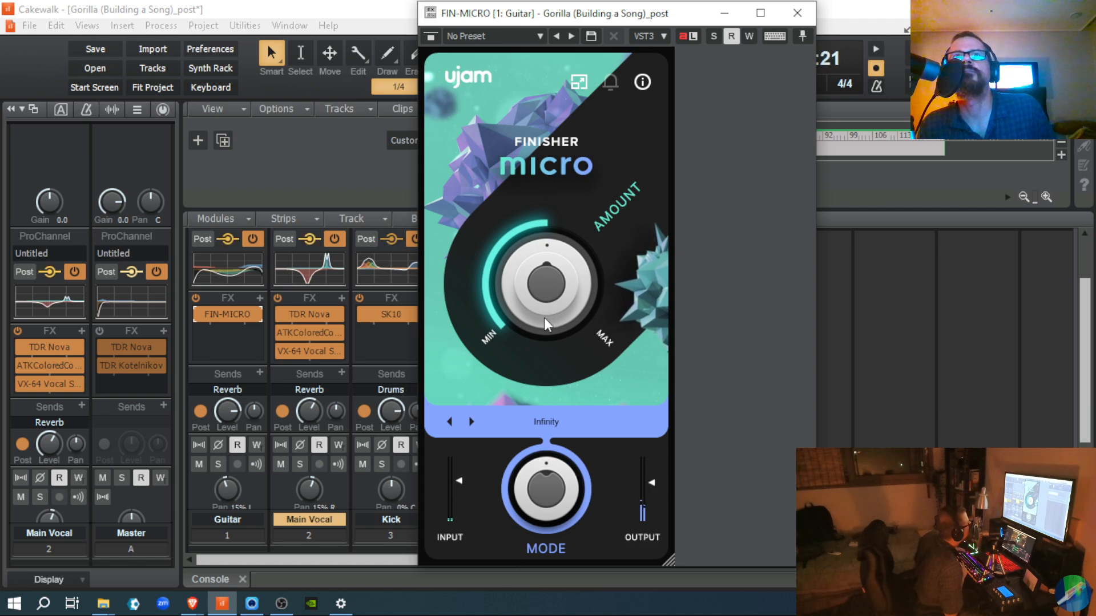
drag(533, 310, 530, 320)
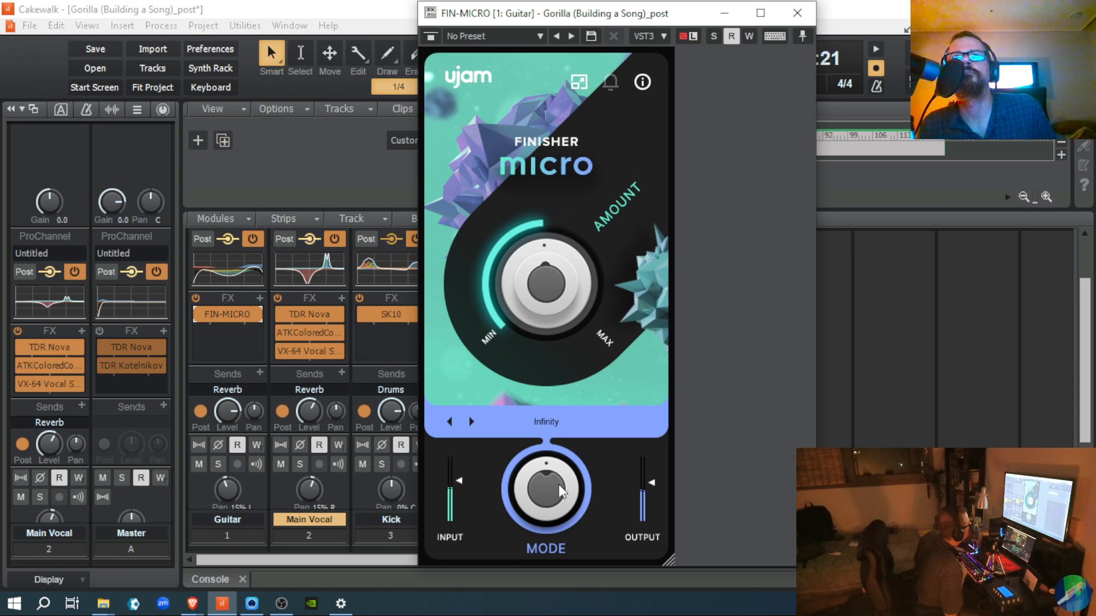
- Audition FIN-MICRO's SpaceGrinder and Cab & Room modes with the Guitar track soloed, nudging the amount, and unsolo the track
mouse_move(569, 485)
mouse_down()
mouse_move(570, 494)
mouse_move(559, 471)
mouse_up()
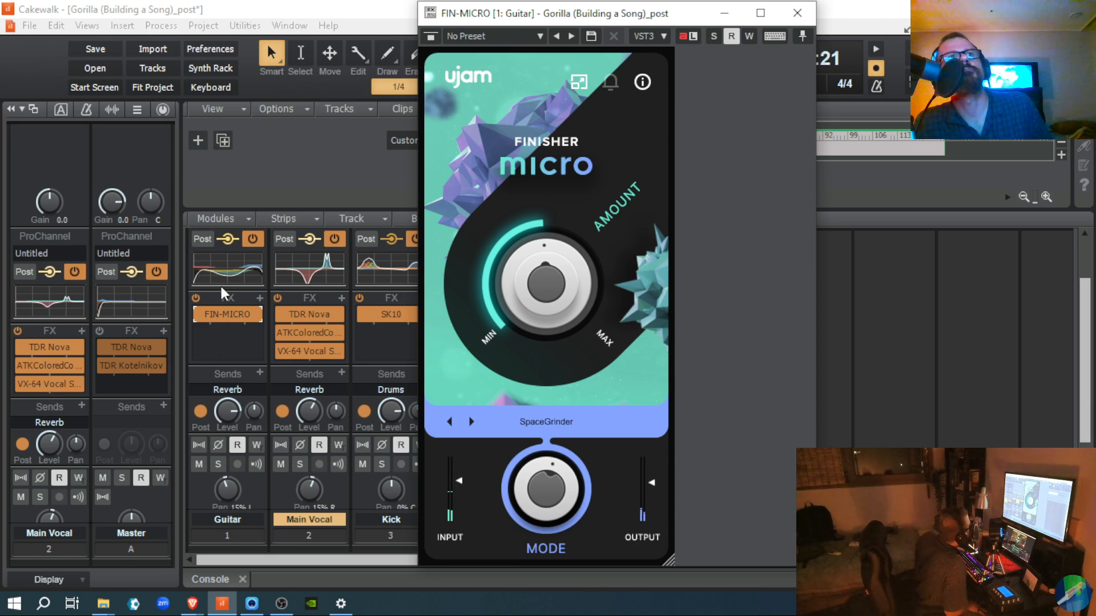
click(218, 465)
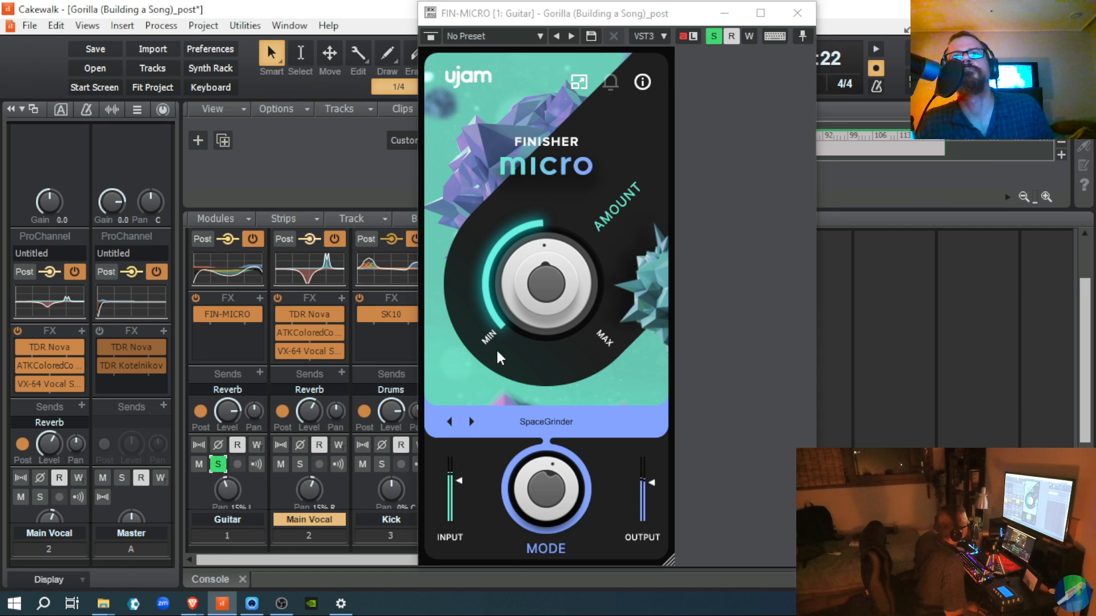
click(518, 315)
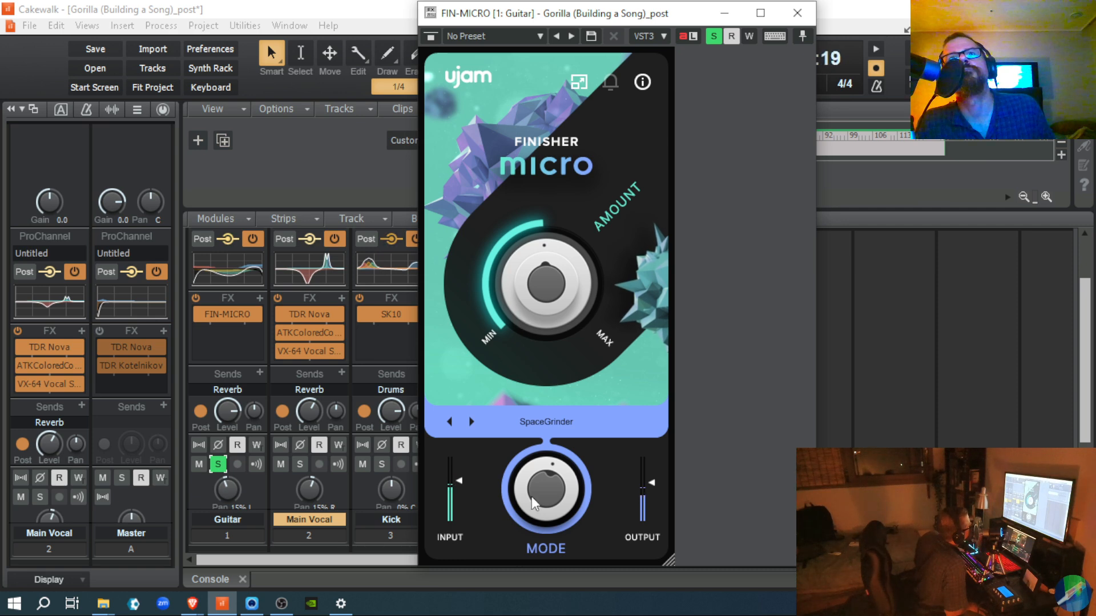
mouse_move(501, 271)
mouse_down()
mouse_move(500, 221)
mouse_move(512, 287)
mouse_move(500, 270)
mouse_up()
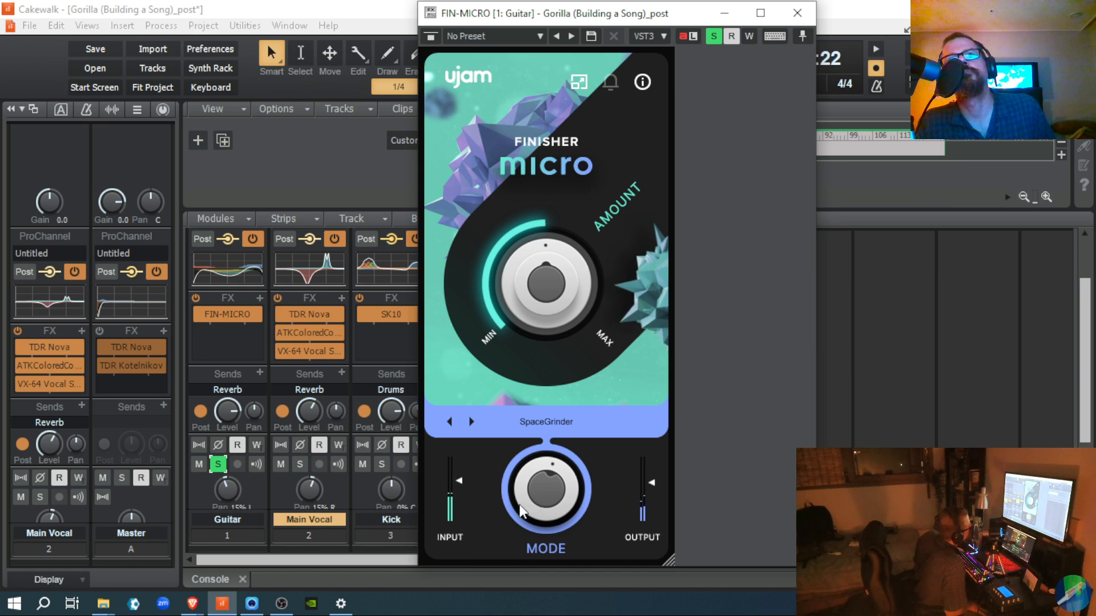
drag(521, 510, 516, 501)
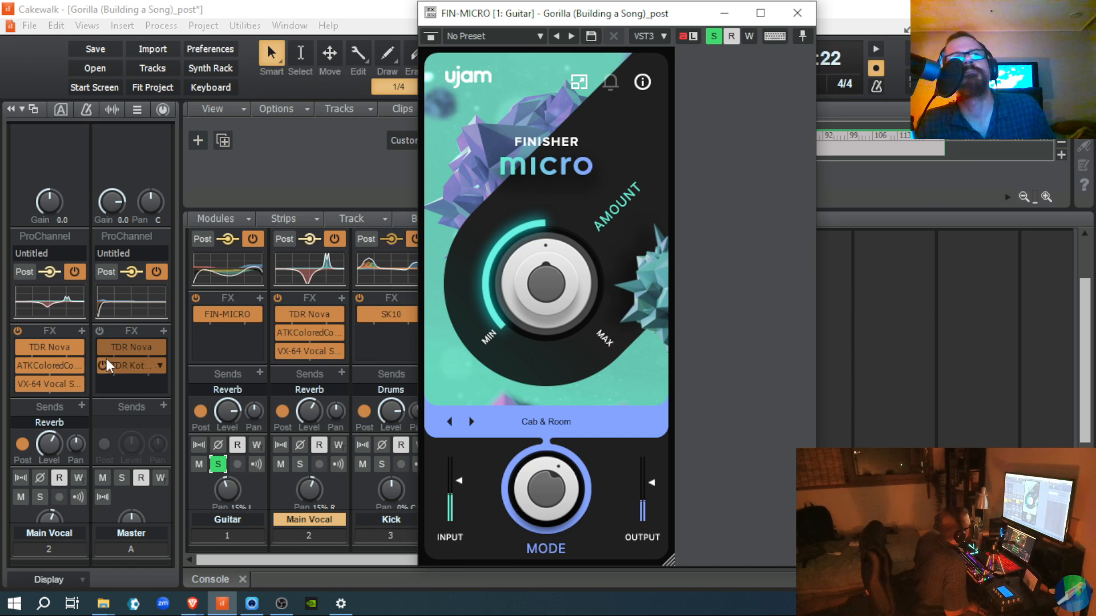
click(215, 462)
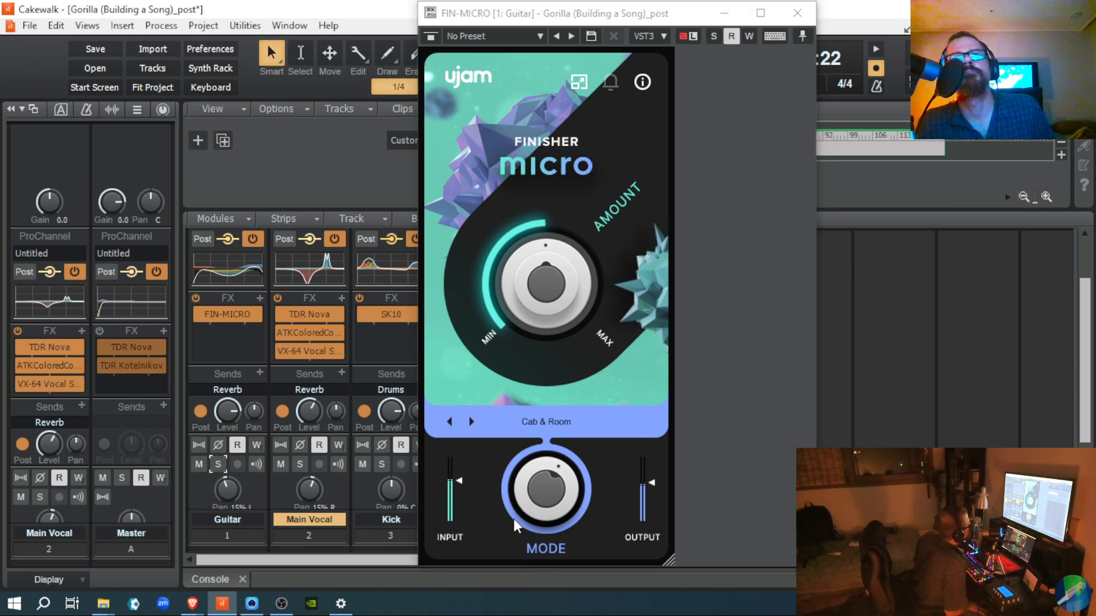
- Audition FIN-MICRO's Jetplane, Big Hair, EARTH2ISS, Distroytion, Old Radio and Rotor Cab modes on the Guitar in the full mix
drag(536, 516, 533, 512)
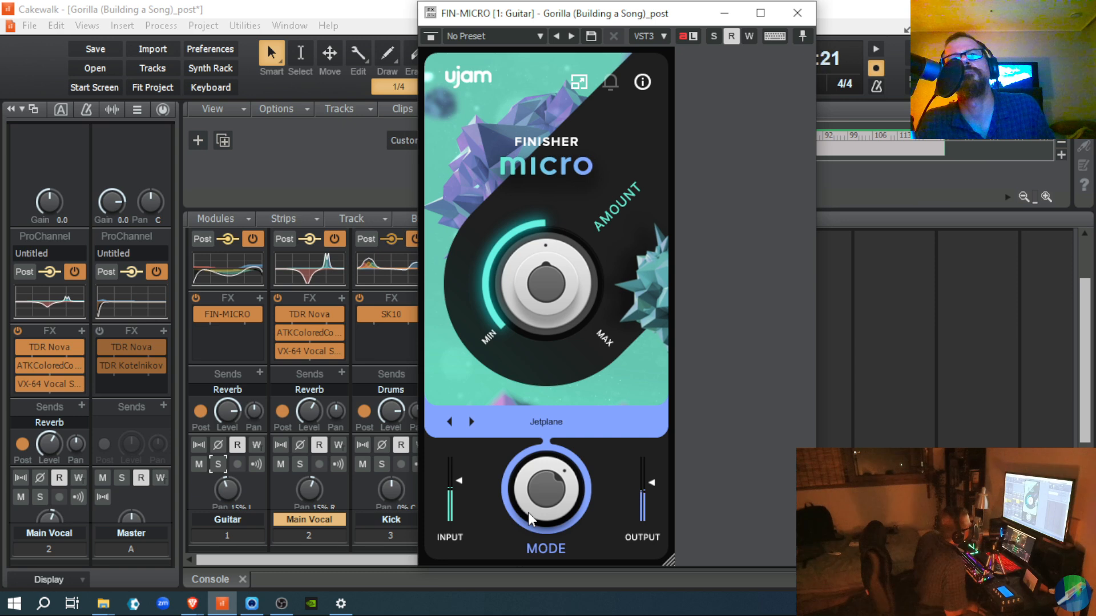
drag(527, 512, 522, 506)
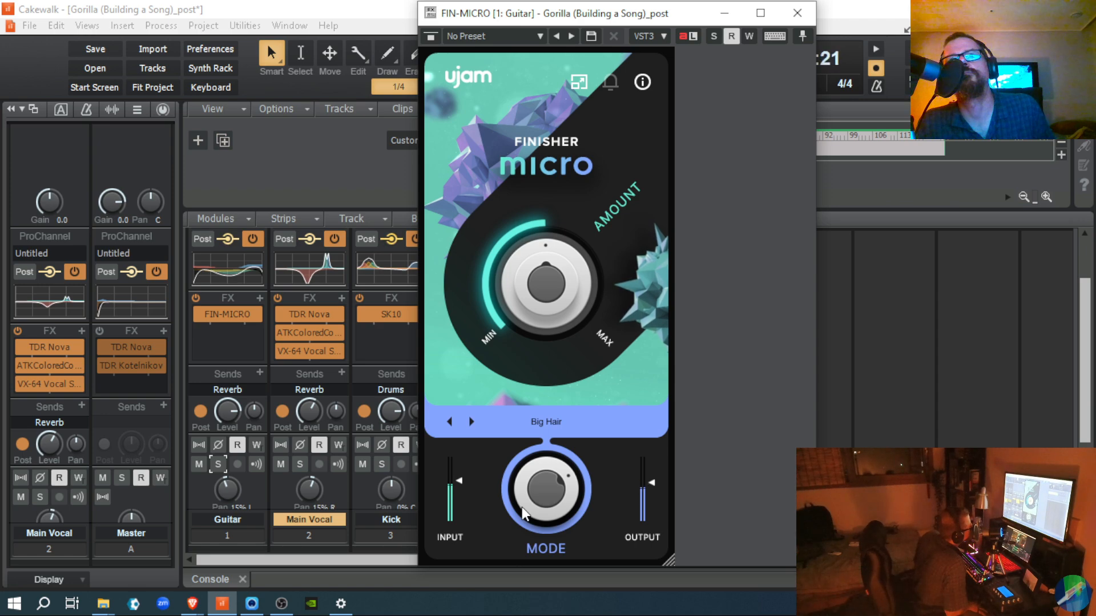
drag(522, 507, 519, 502)
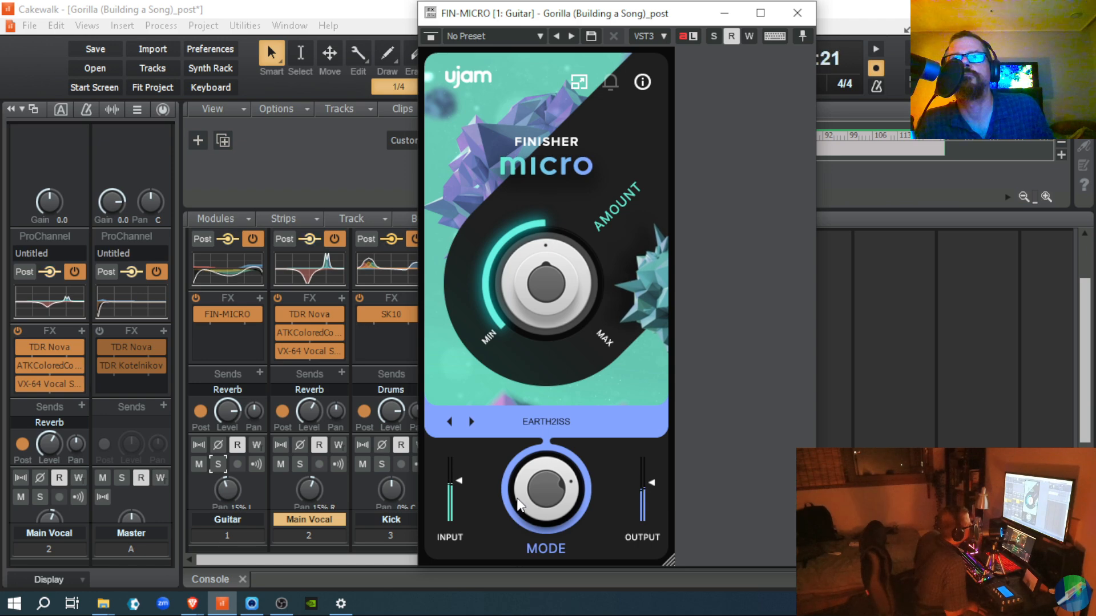
drag(520, 507, 524, 509)
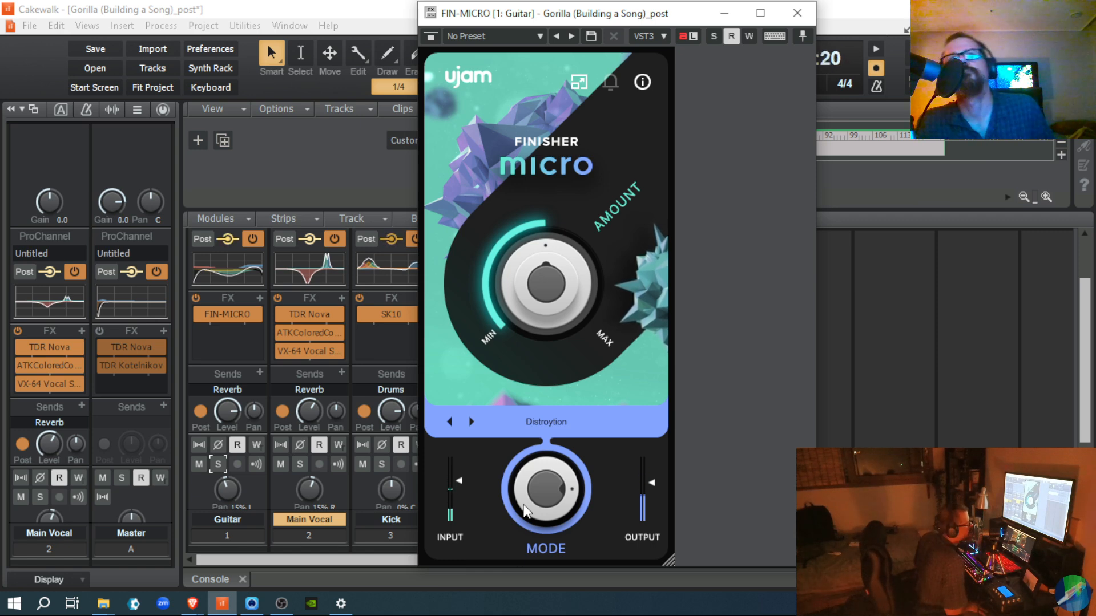
drag(523, 503, 515, 498)
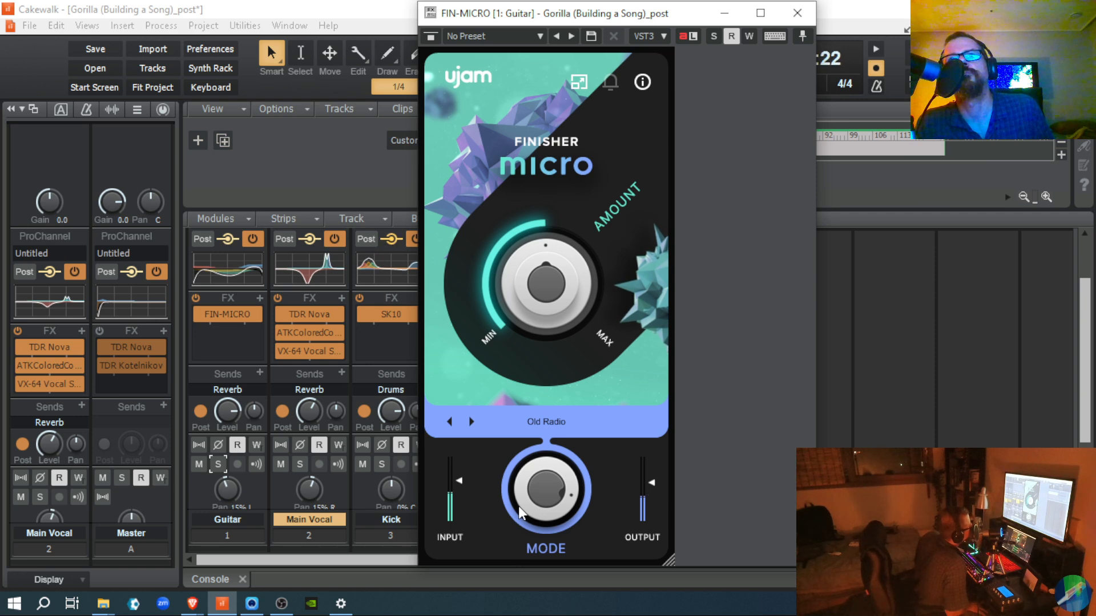
drag(518, 505, 516, 502)
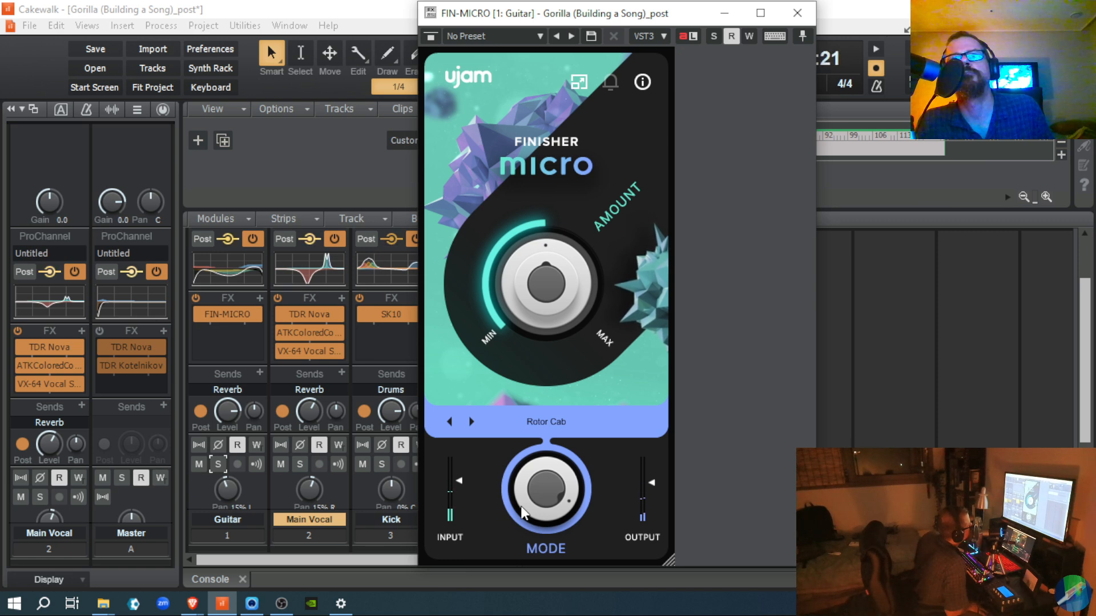
- Try FIN-MICRO's FrequencyShift, AutoPan VariSpeed, CombFilter, SlamCompressor and Vibrato modes on the Guitar, and set the mode to VariBite
drag(523, 512, 516, 507)
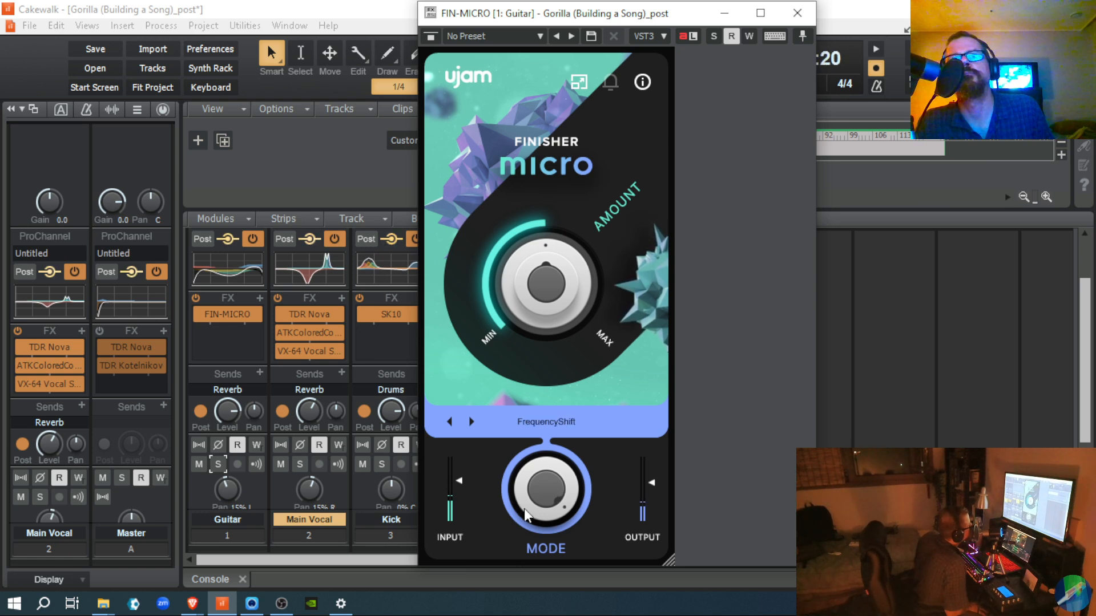
drag(522, 505, 519, 502)
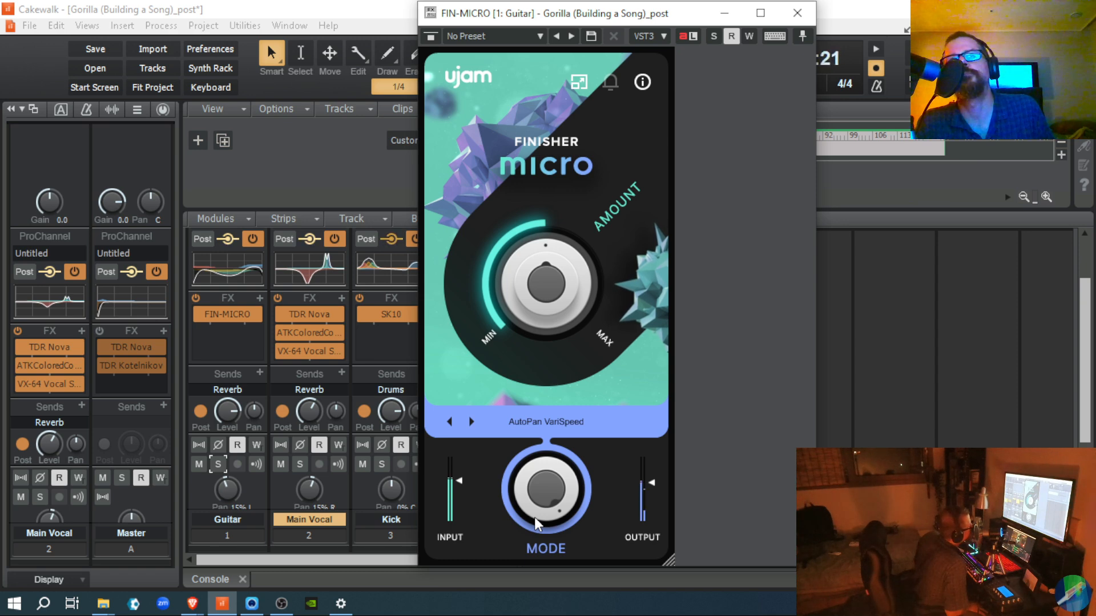
drag(534, 517, 525, 511)
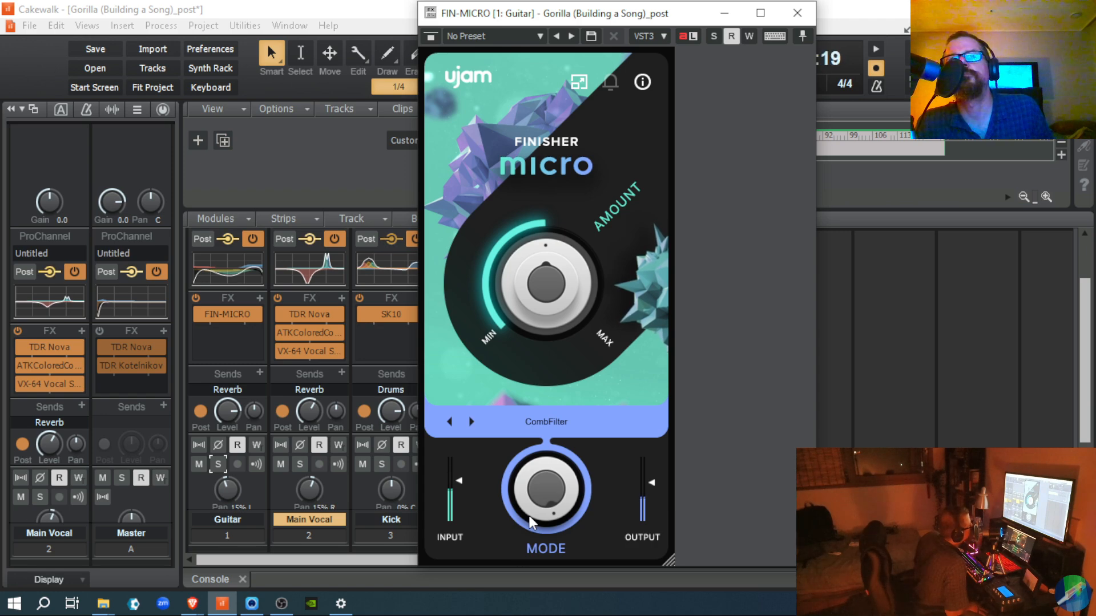
drag(528, 513, 526, 508)
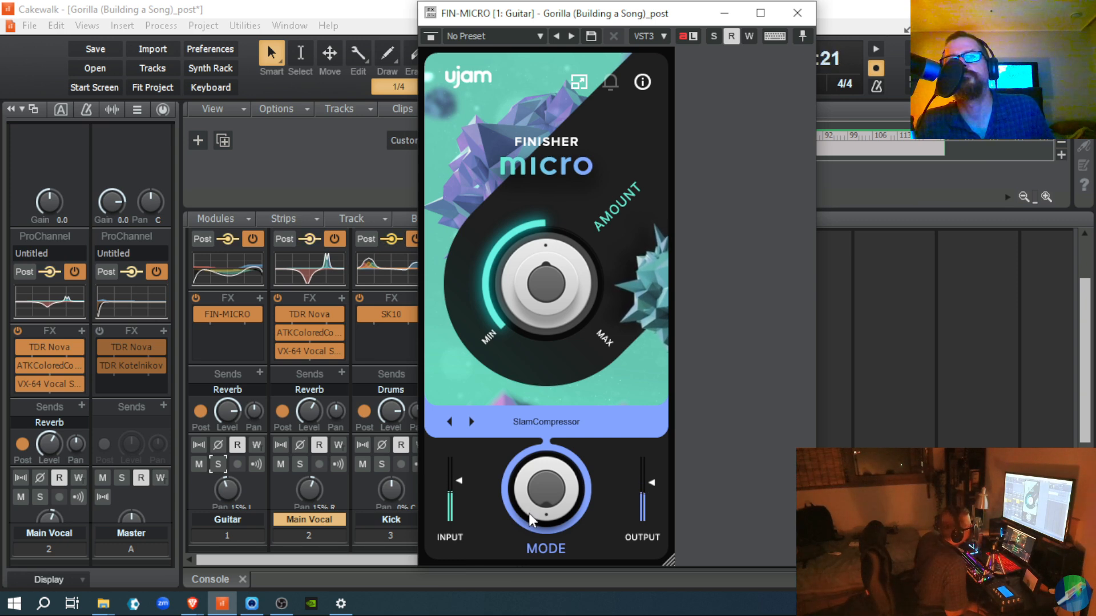
drag(528, 512, 526, 508)
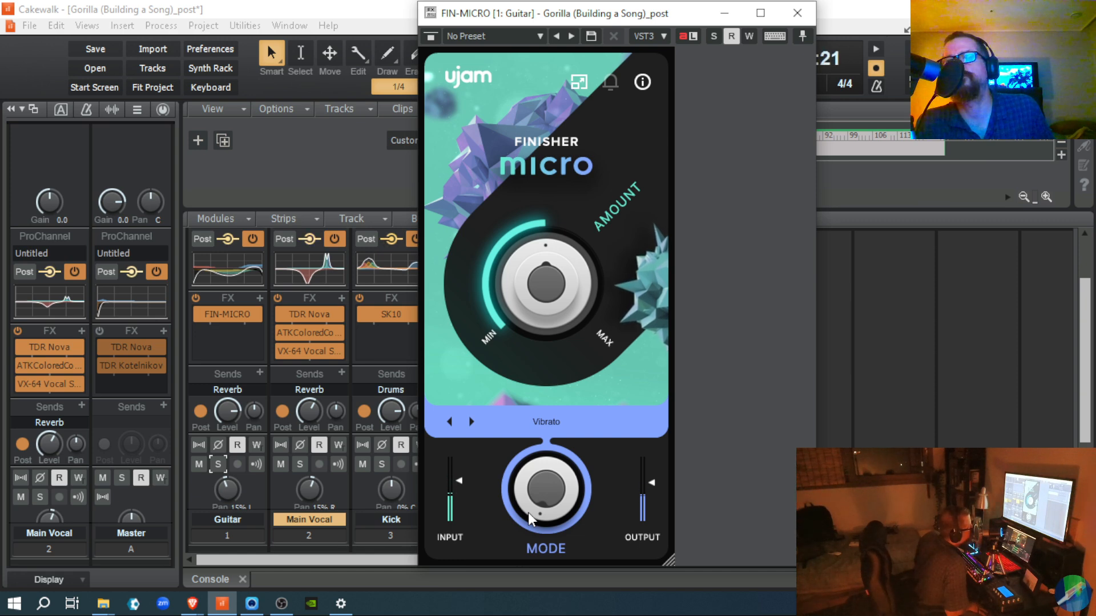
drag(529, 512, 520, 507)
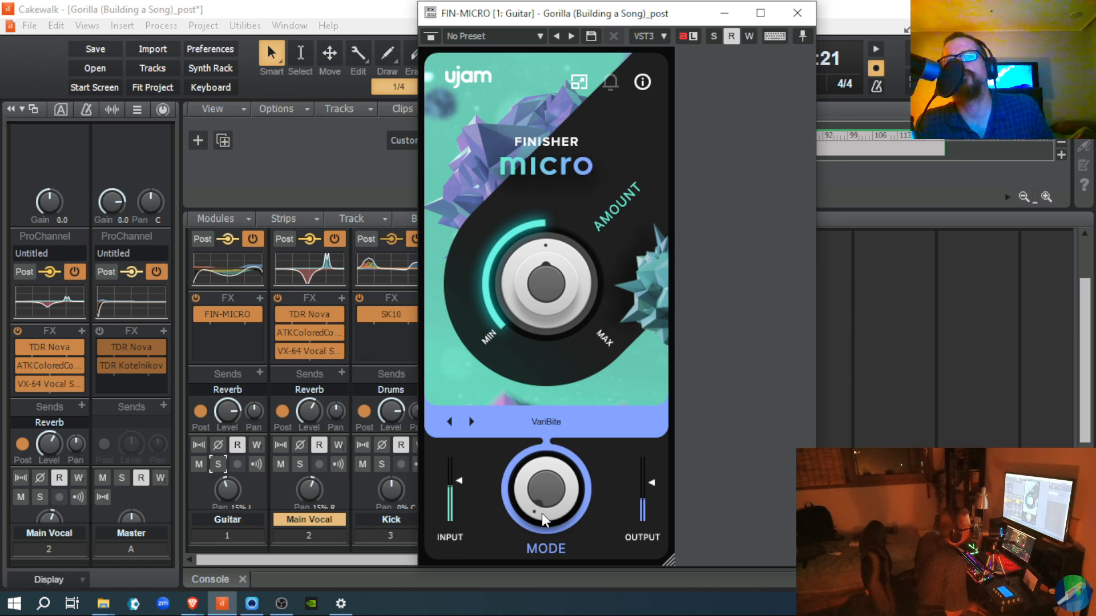
- Try FIN-MICRO's Lead Delay and Flanger modes on the Guitar during playback, and set the mode to Chorus
drag(540, 512, 537, 514)
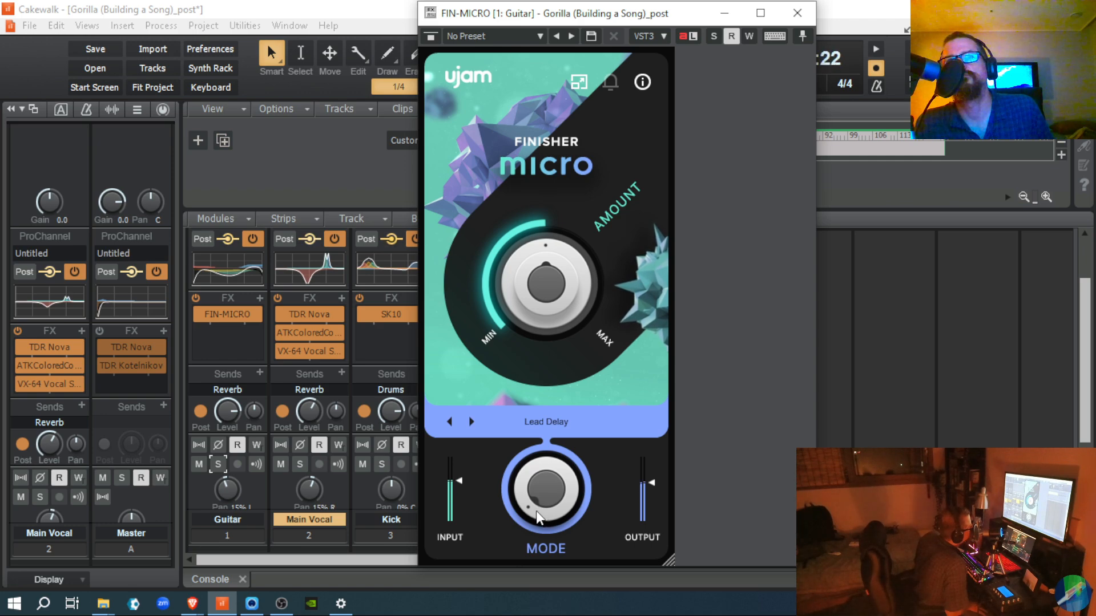
drag(540, 513, 535, 513)
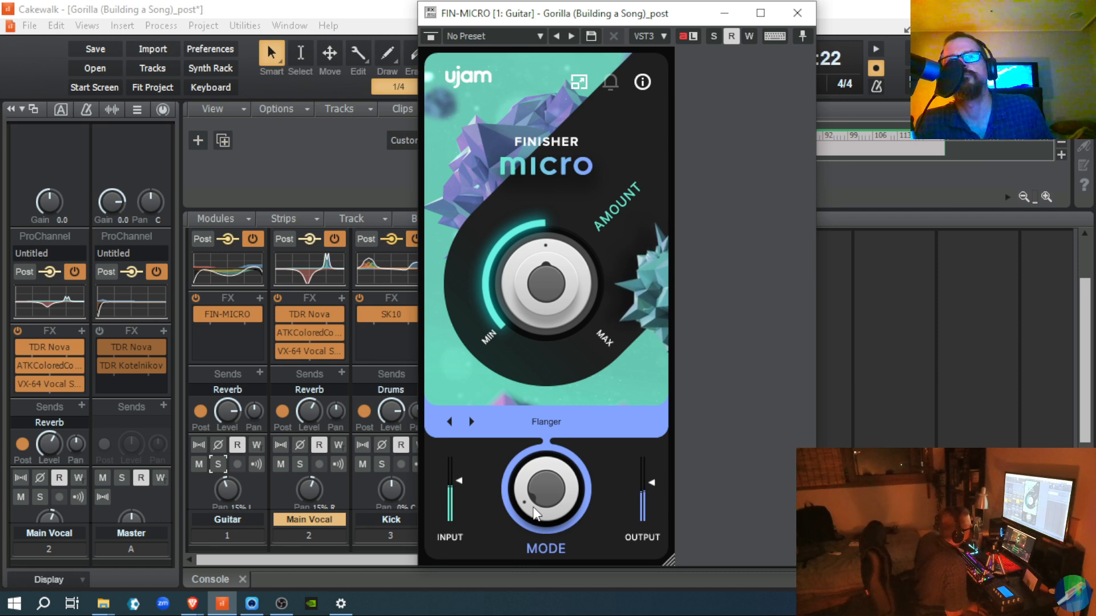
drag(532, 507, 529, 502)
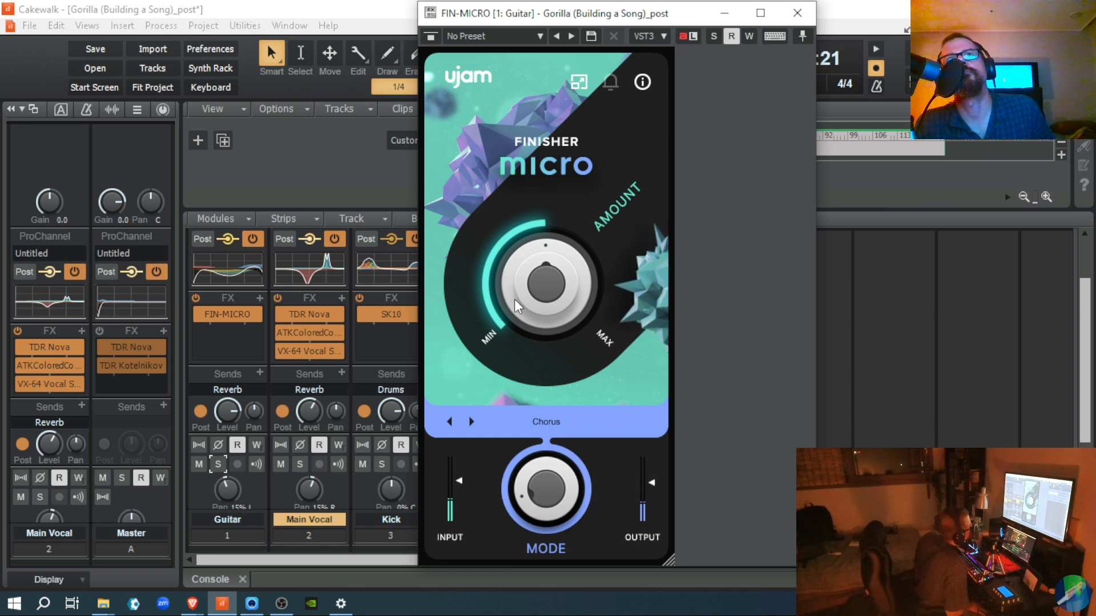
- Audition Chorus on the Guitar at lower amounts, and raise the amount back to about halfway
drag(515, 299, 517, 352)
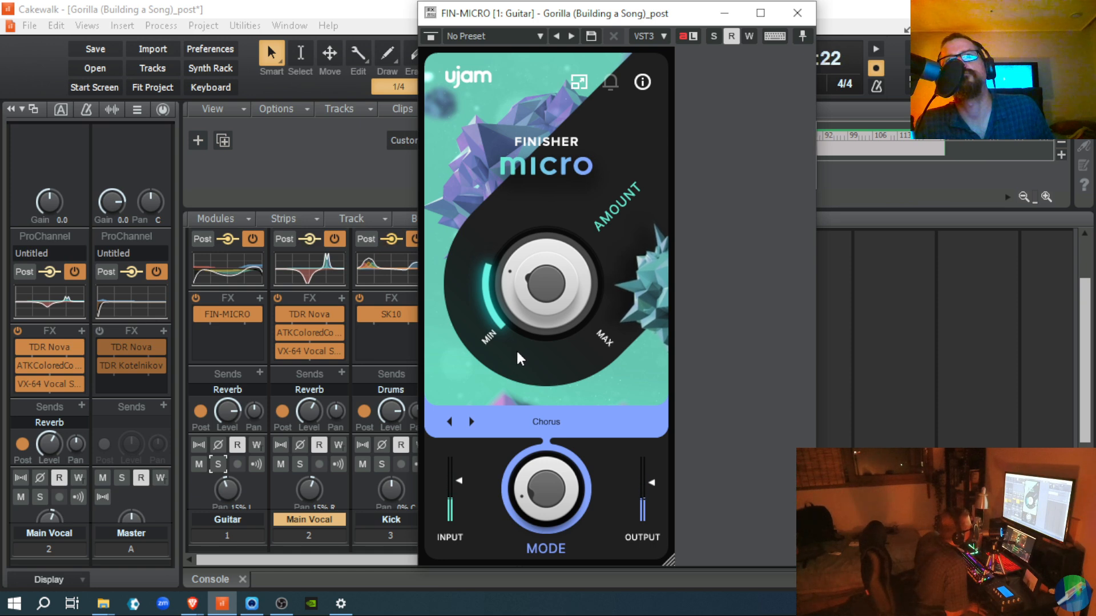
scroll(528, 329, down, 3)
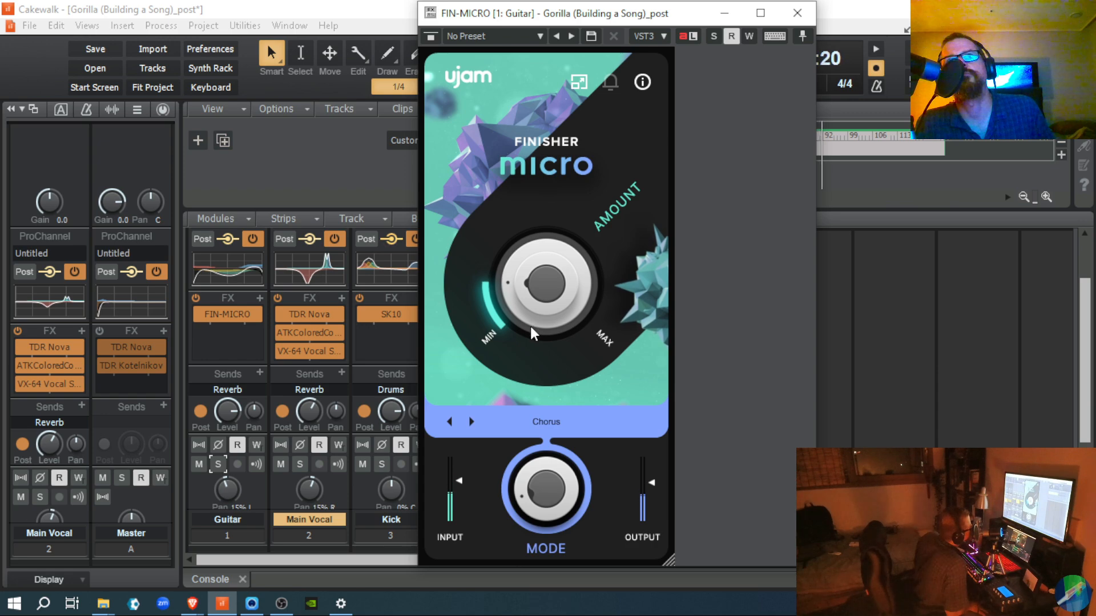
mouse_move(529, 326)
mouse_down()
mouse_move(516, 196)
mouse_move(541, 323)
mouse_up()
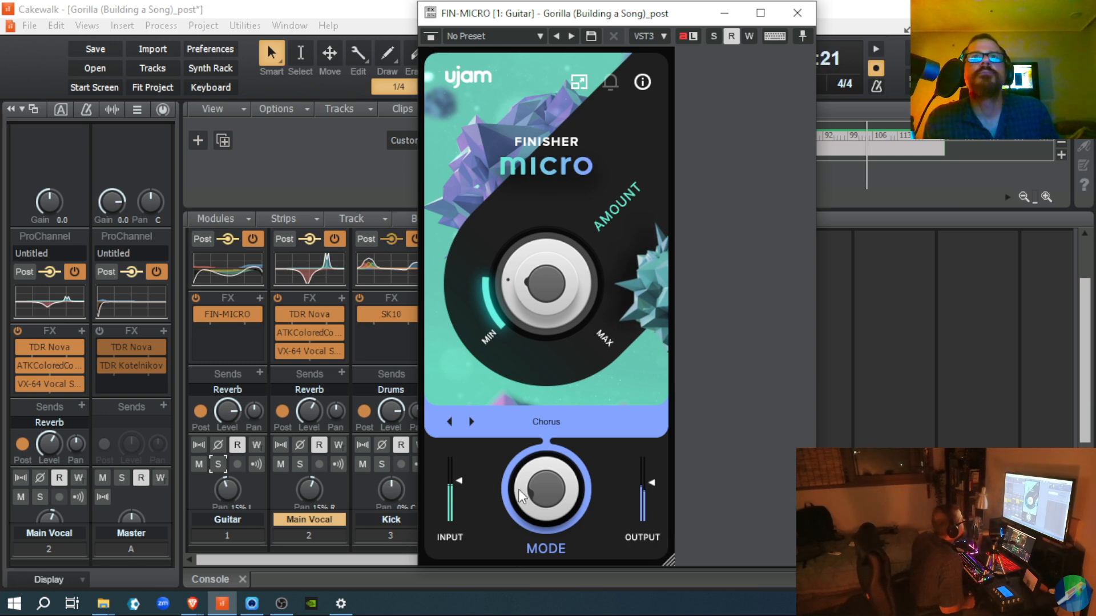
drag(546, 327, 516, 259)
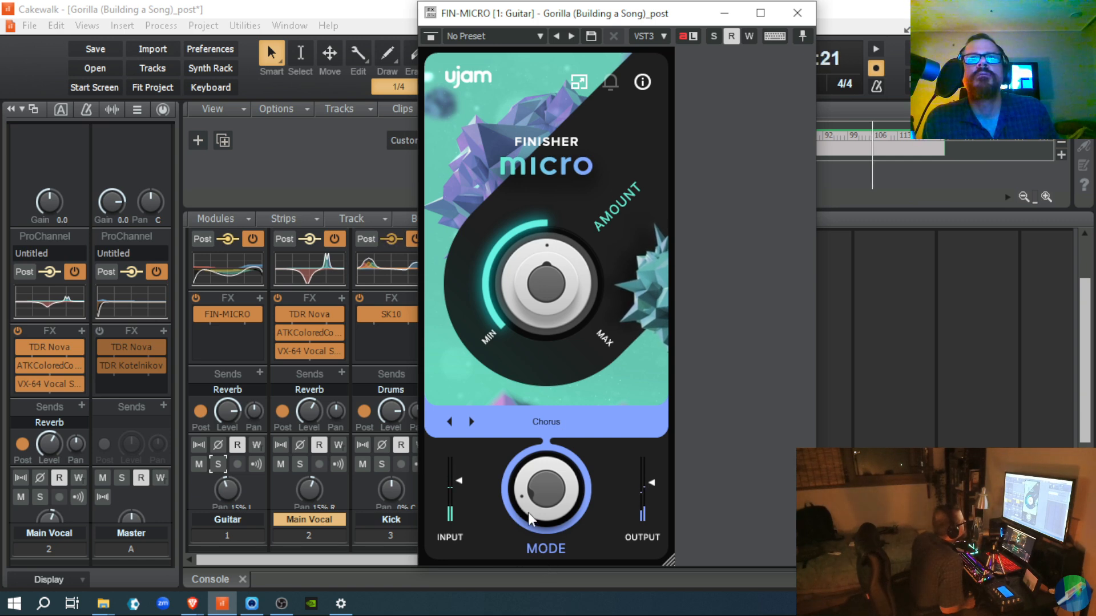
- Audition FIN-MICRO's Phaser mode at a high amount, reduce the amount to just under halfway, and stop playback
drag(536, 513, 535, 515)
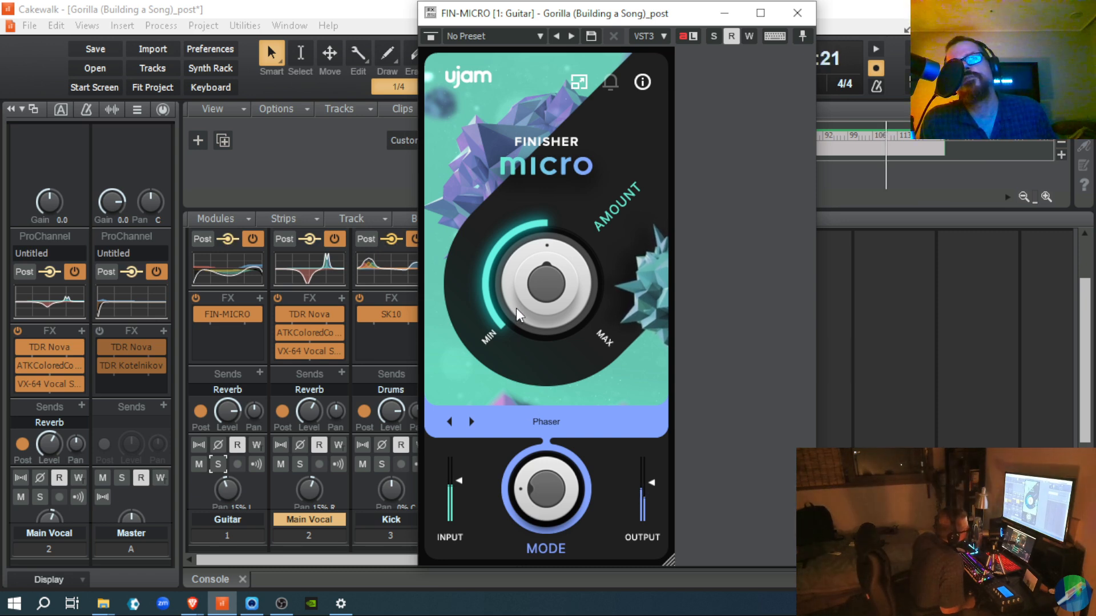
drag(516, 308, 520, 248)
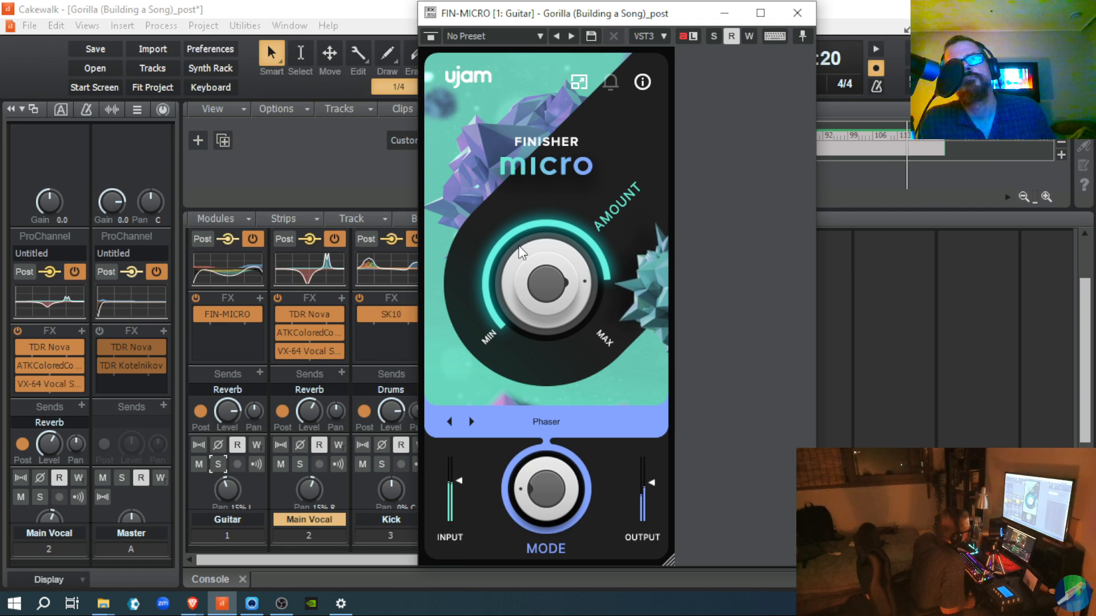
drag(520, 251, 532, 312)
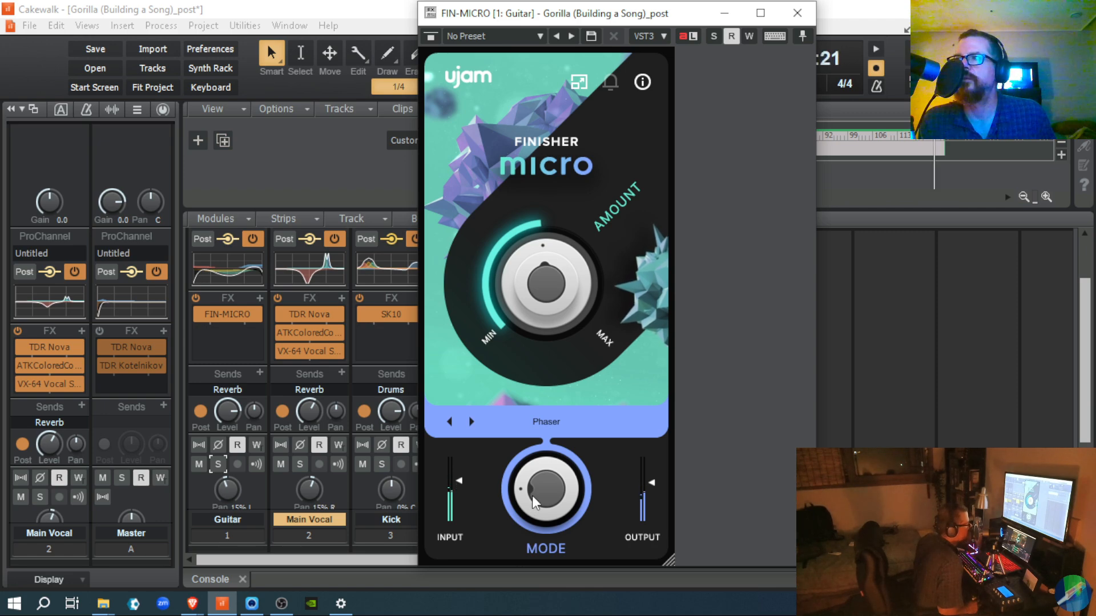
key(space)
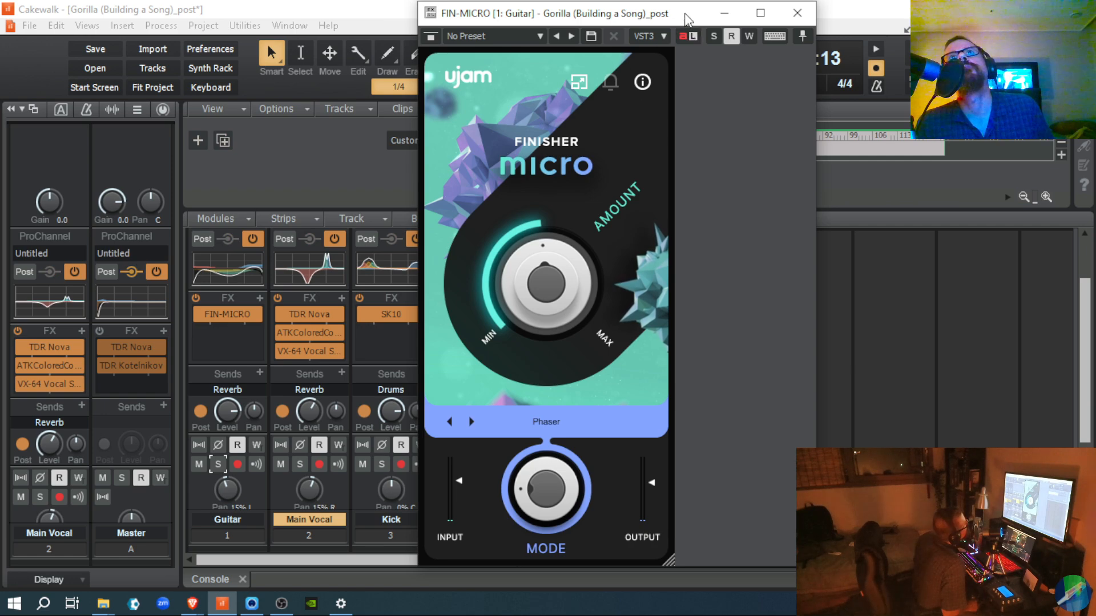
- Move the FIN-MICRO window clear of the transport controls and return the playhead to the start of the song
drag(686, 19, 817, 158)
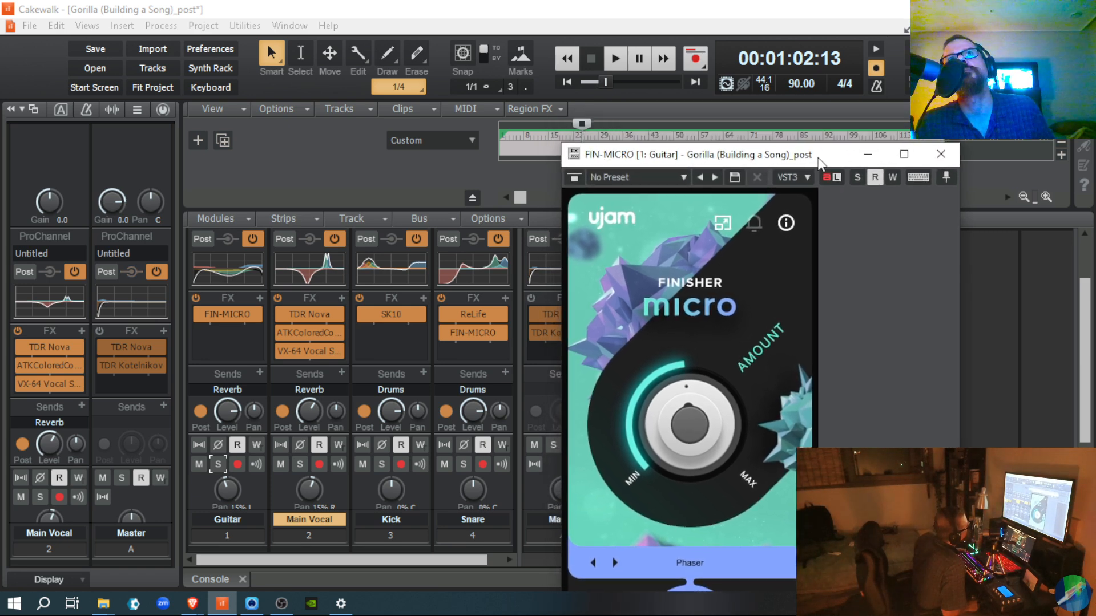
click(573, 81)
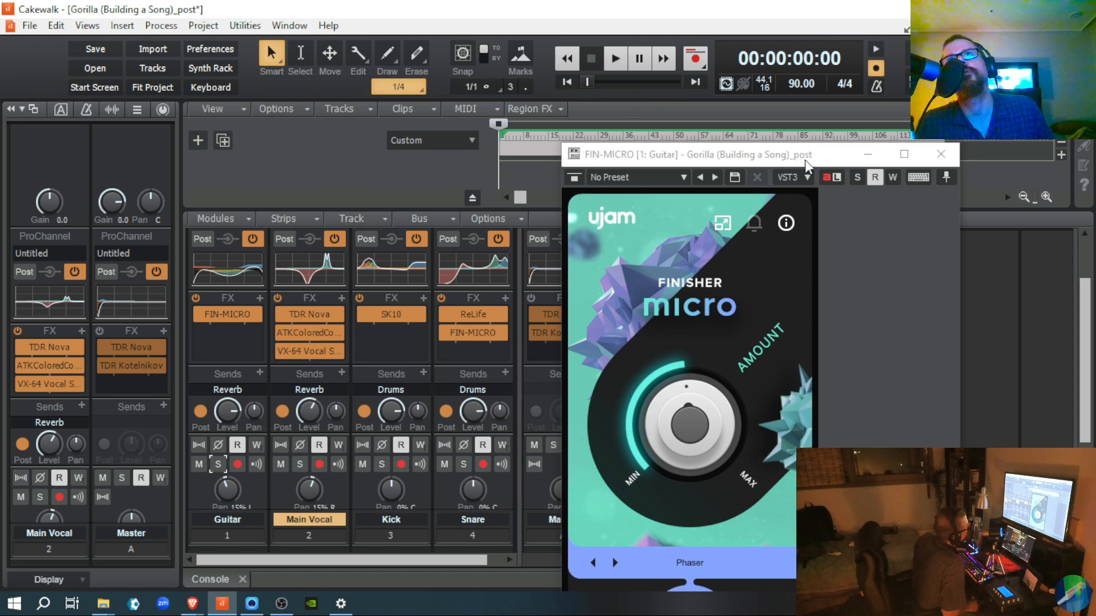
drag(823, 163, 809, 117)
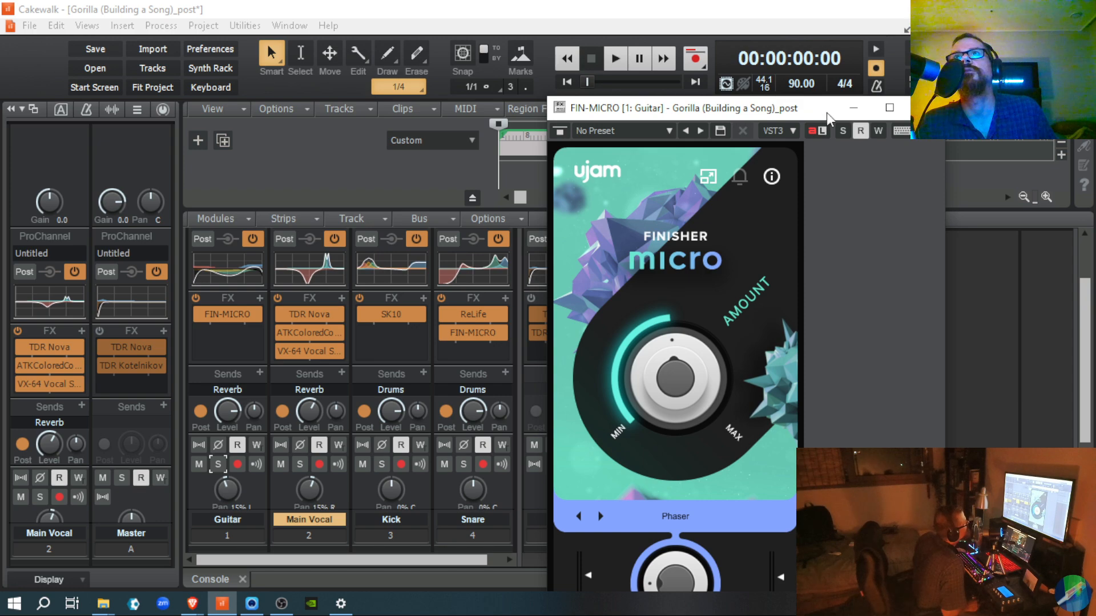
drag(827, 117, 801, 66)
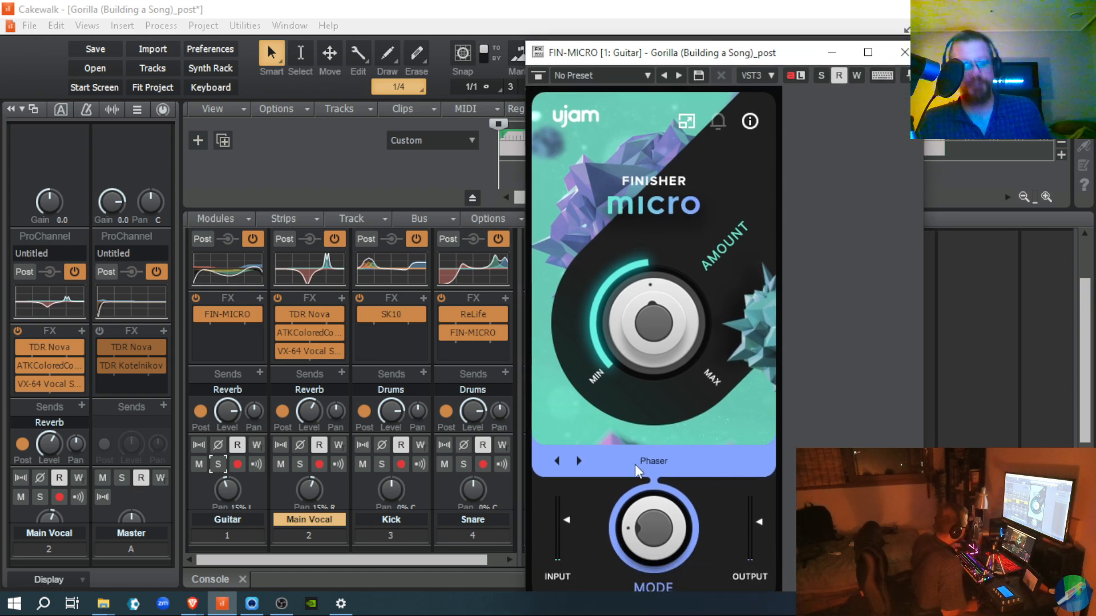
- Listen to the opening of the full mix with the Guitar's FIN-MICRO in Phaser mode
key(space)
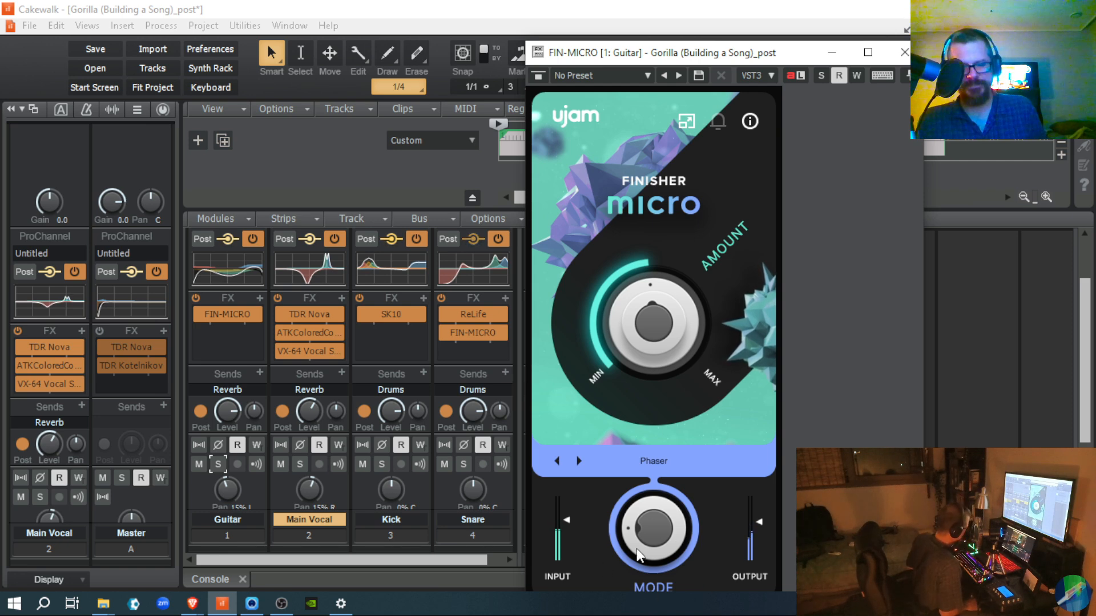
key(space)
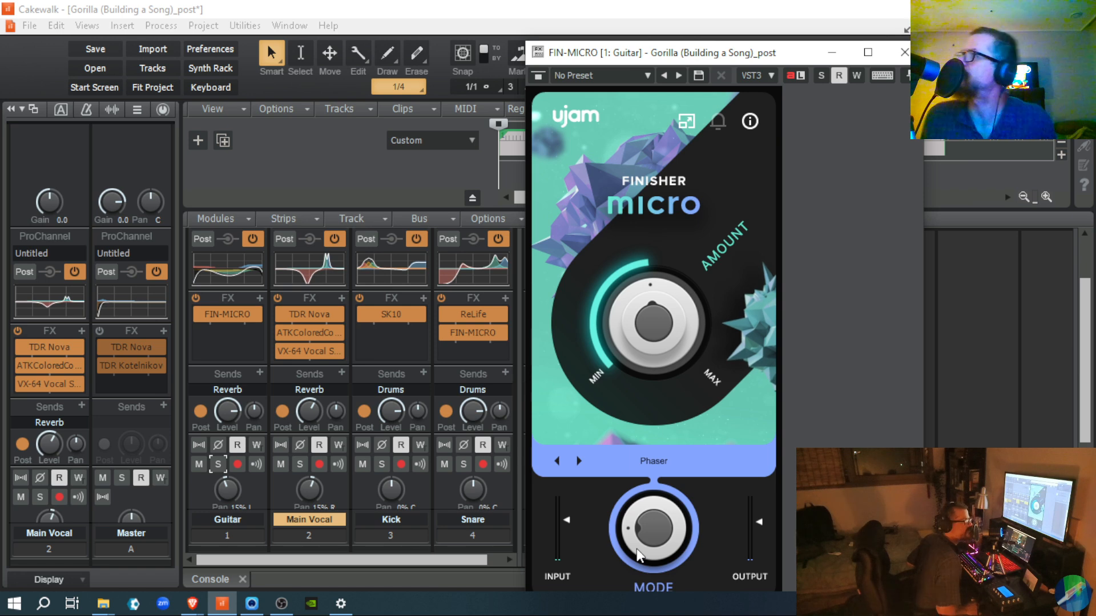
key(space)
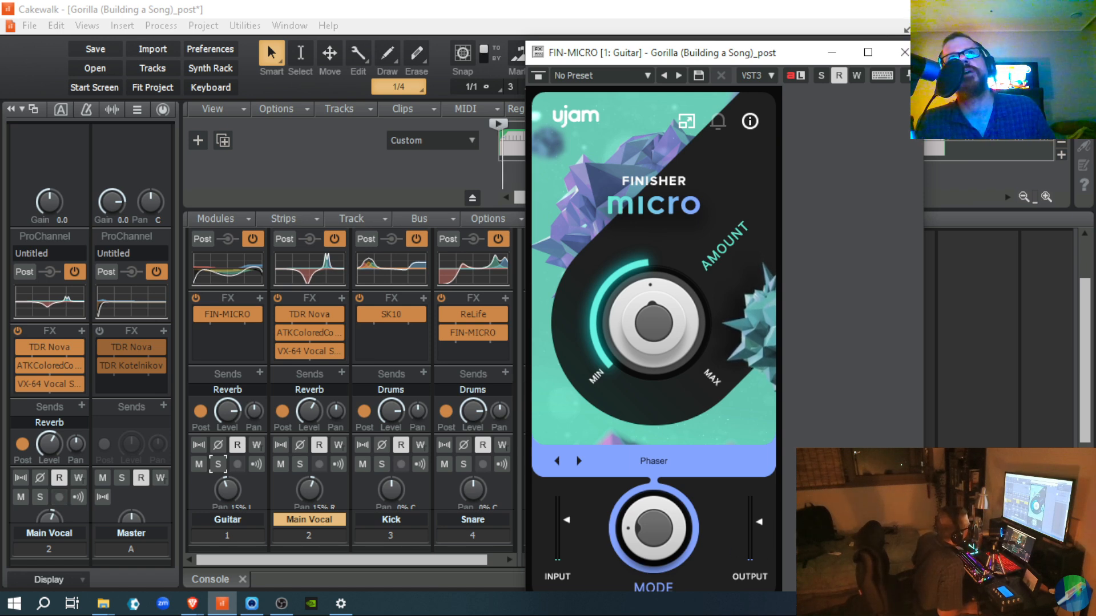
key(space)
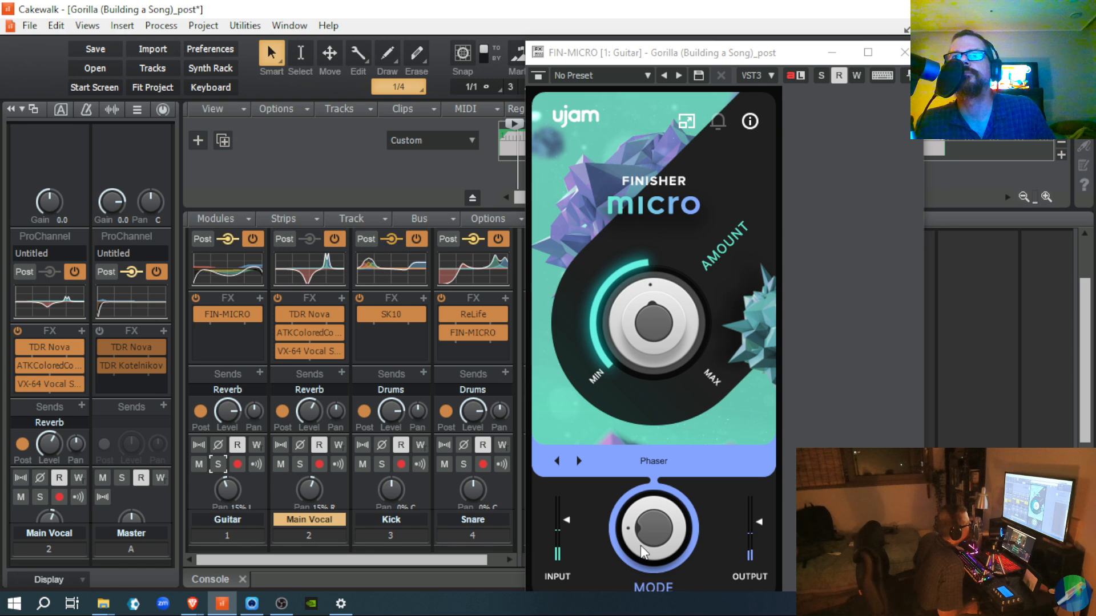
- Audition FIN-MICRO's Gater Varispeed mode on the Guitar, set the mode to Infinity, and stop playback
drag(640, 545, 631, 520)
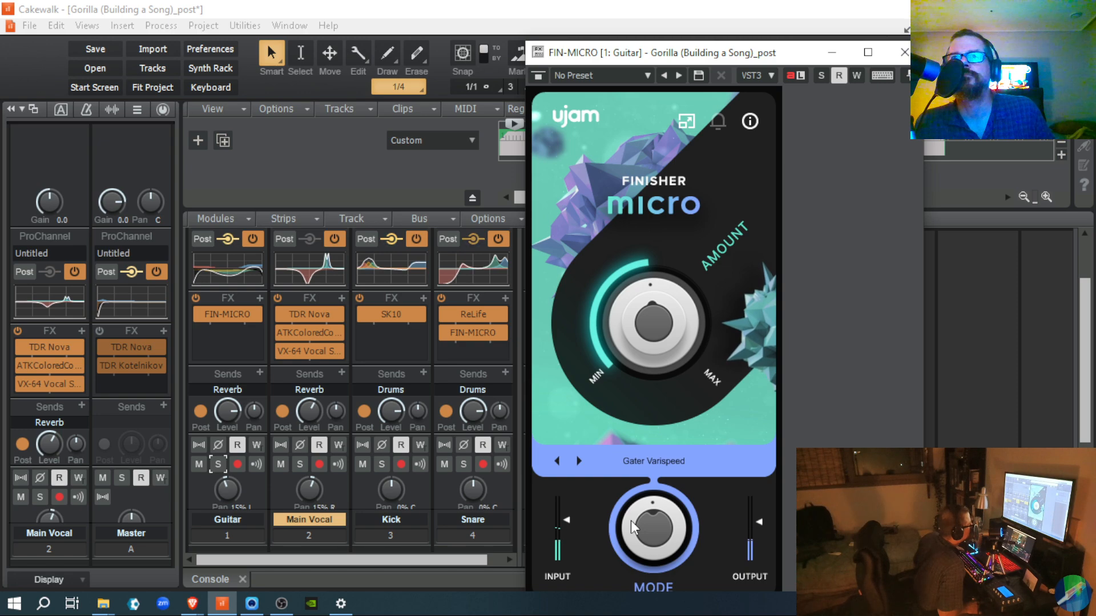
drag(631, 521, 629, 518)
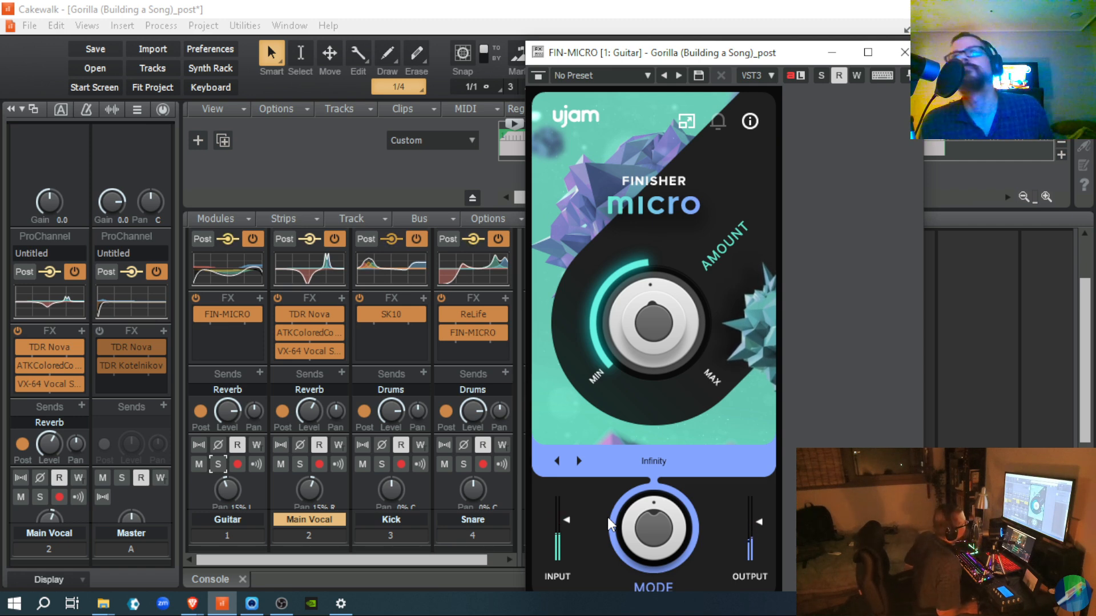
key(space)
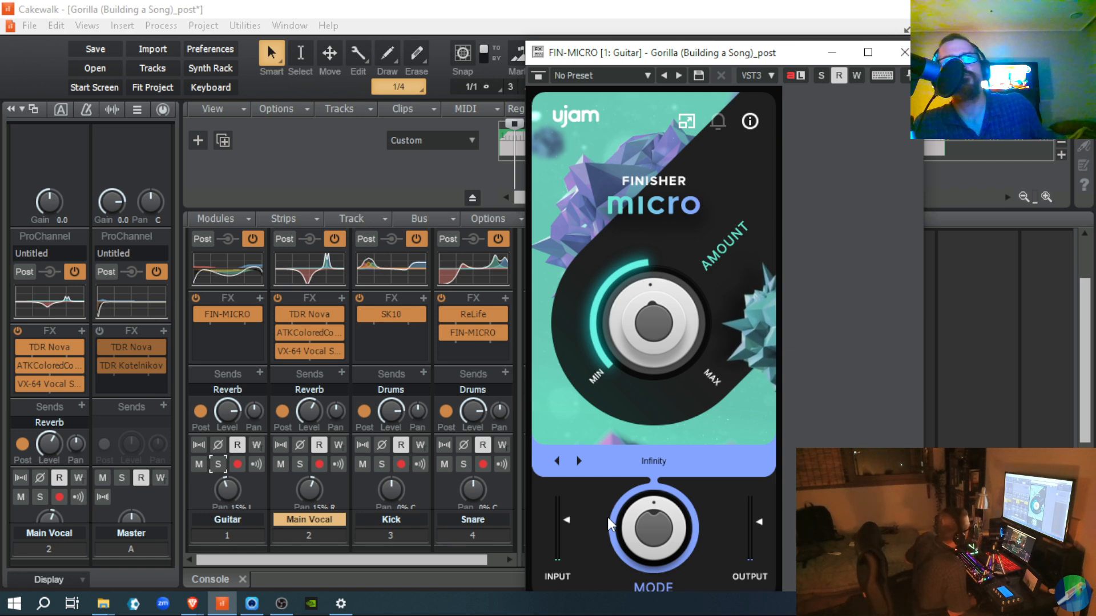
- Bypass the Guitar track's FX rack and close the FIN-MICRO window
click(191, 298)
click(196, 298)
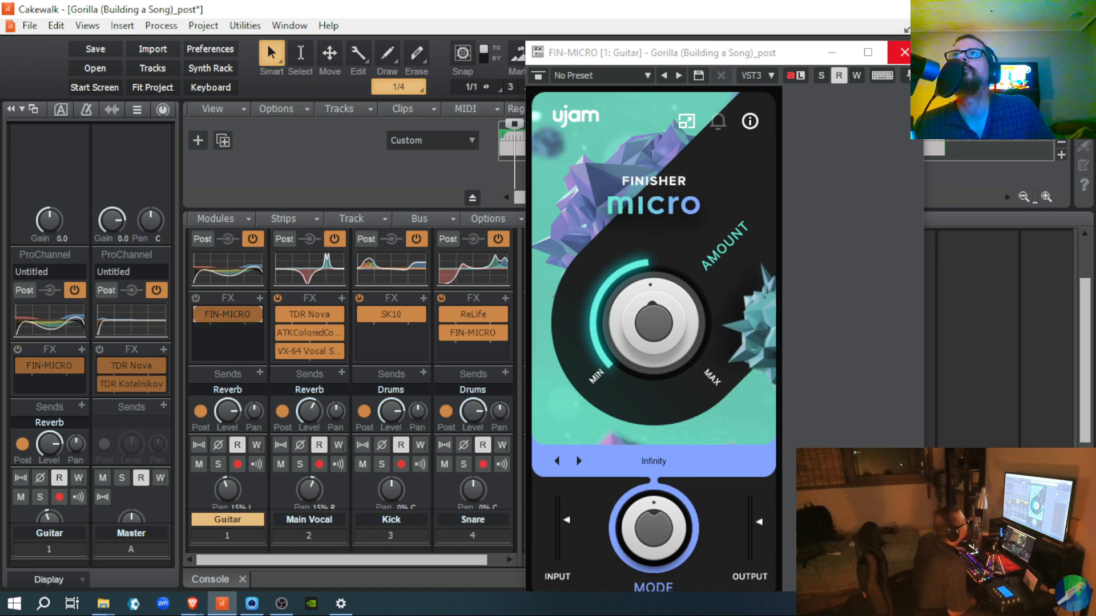
click(904, 52)
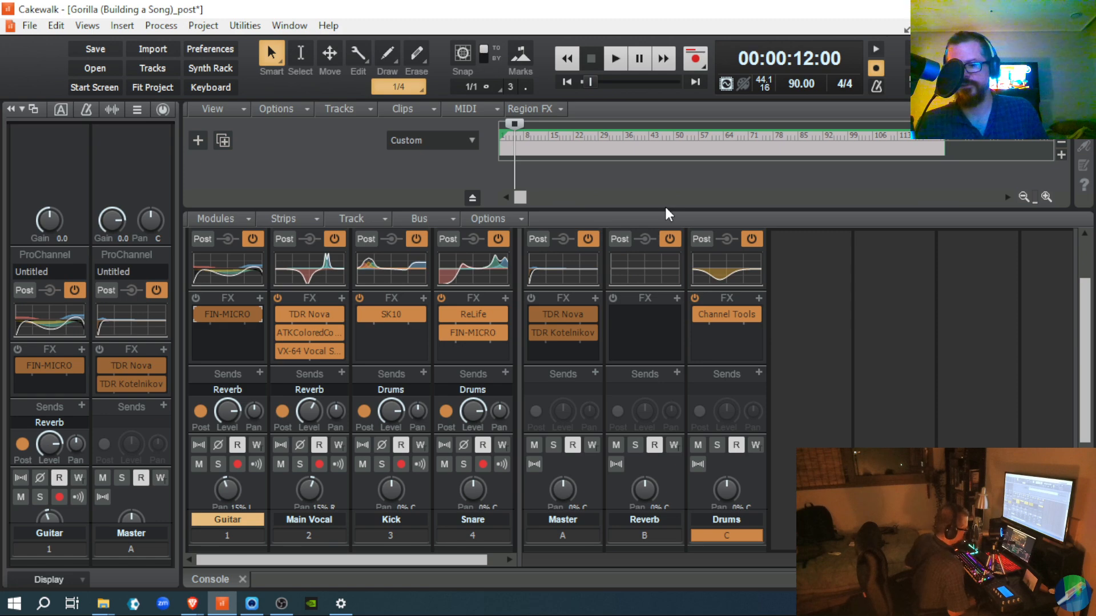
- Play the full mix with the Guitar effect bypassed and check the track and bus level meters
key(space)
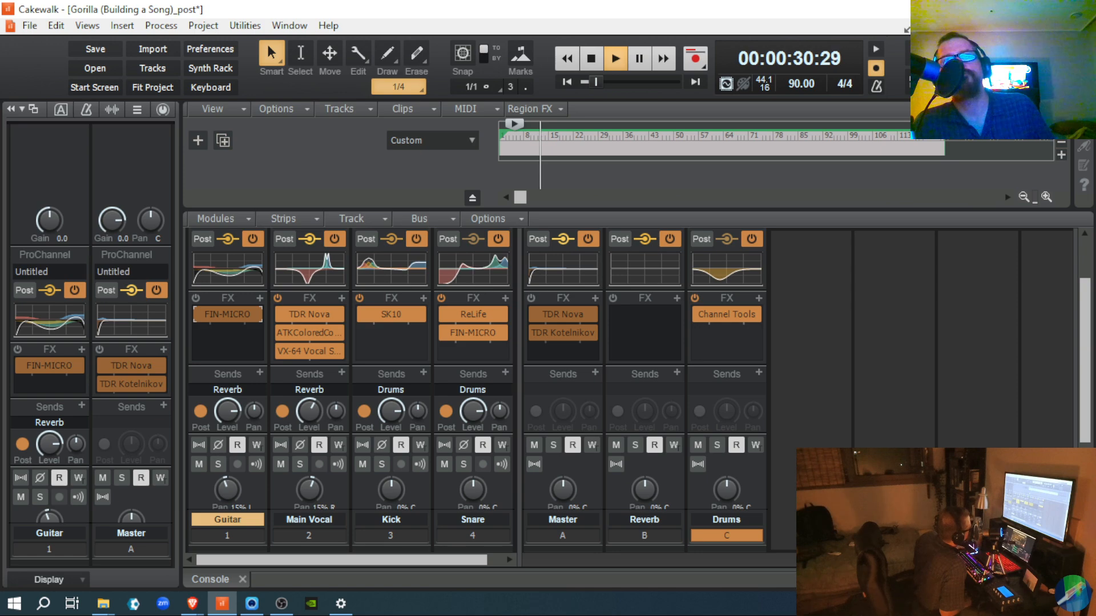
scroll(811, 427, down, 1)
scroll(811, 426, down, 4)
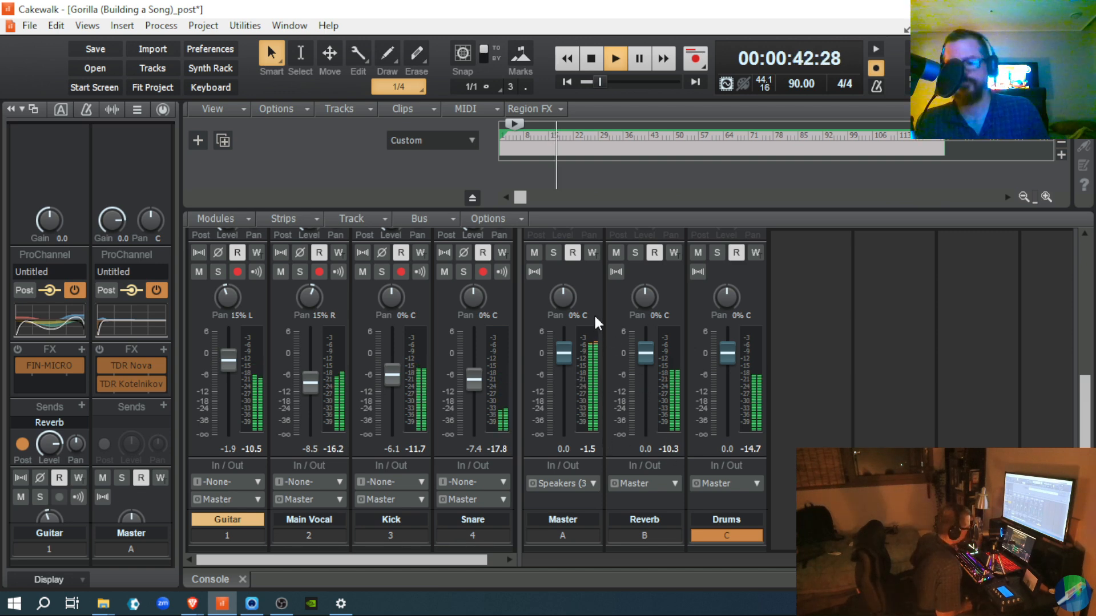
key(space)
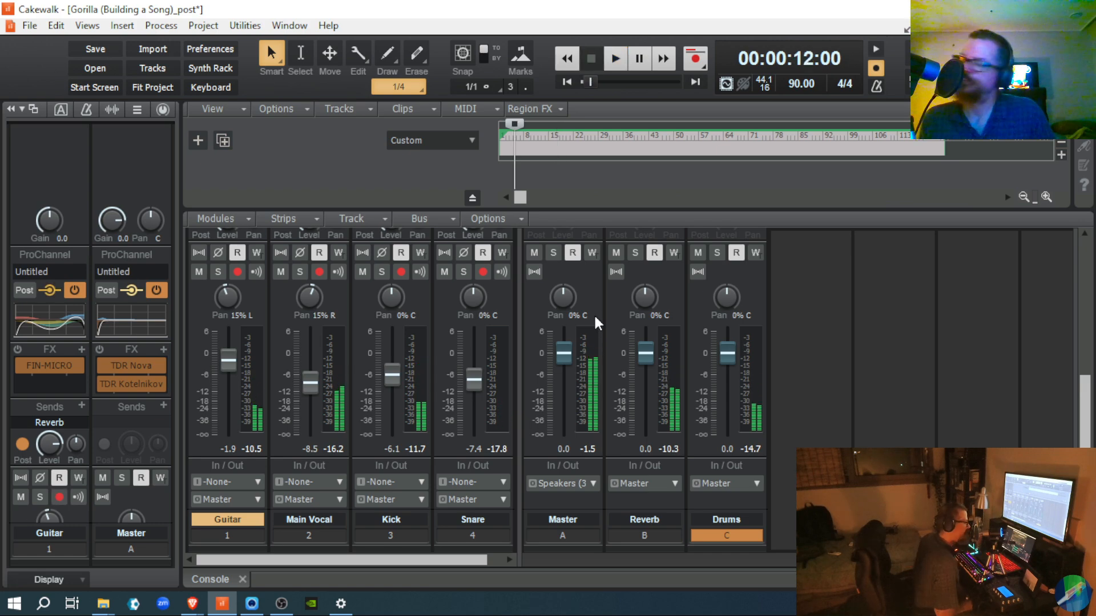